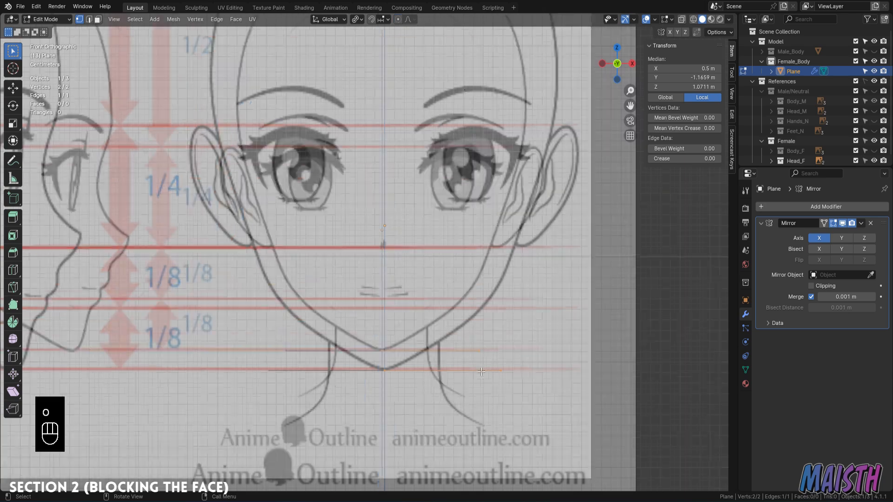
Move the edge's outer vertex beside the chin tip and extrude the face outline up the jawline to the earlobe.
left_click_drag(513, 387, 484, 329)
key("g")
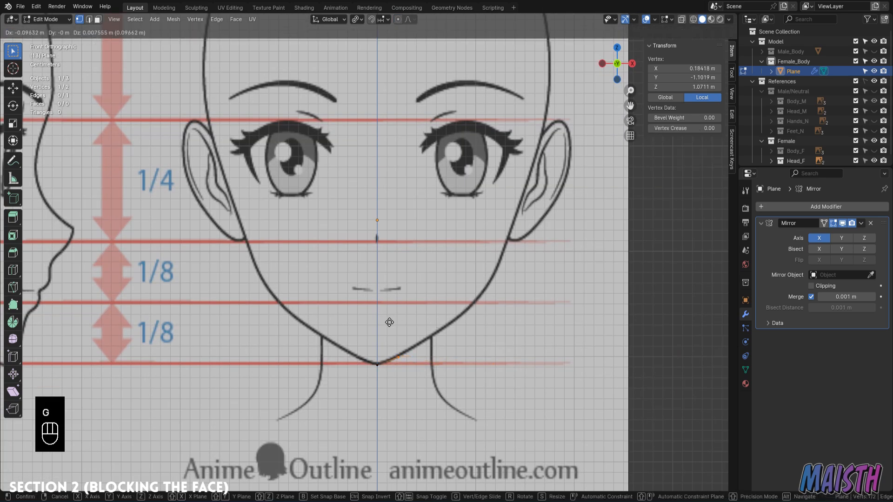
left_click(390, 322)
key("e")
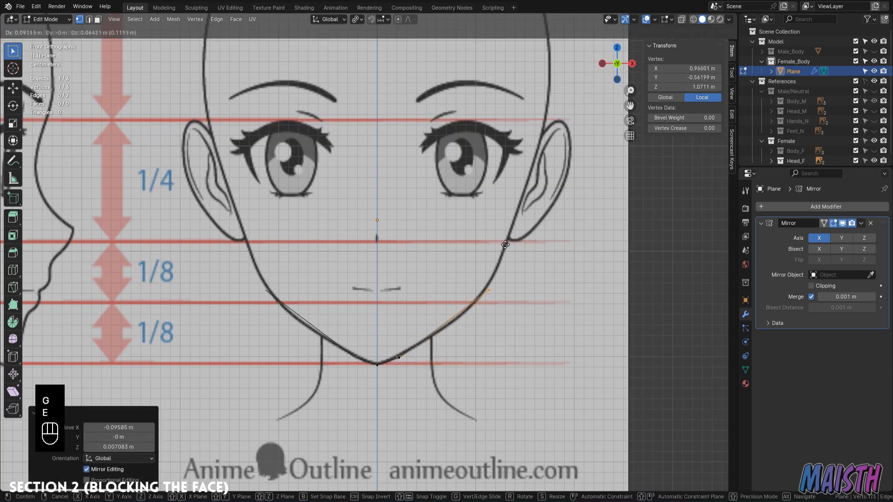
left_click(506, 240)
key("e")
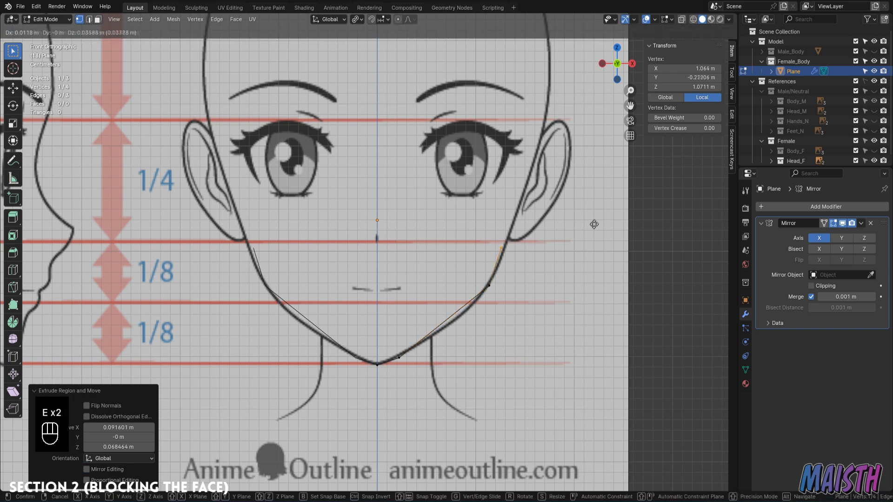
middle_click_drag(601, 217, 596, 300, "shift")
left_click(596, 300)
Extrude the outline upward from the earlobe along the ear and temple to the upper side of the skull.
key("e")
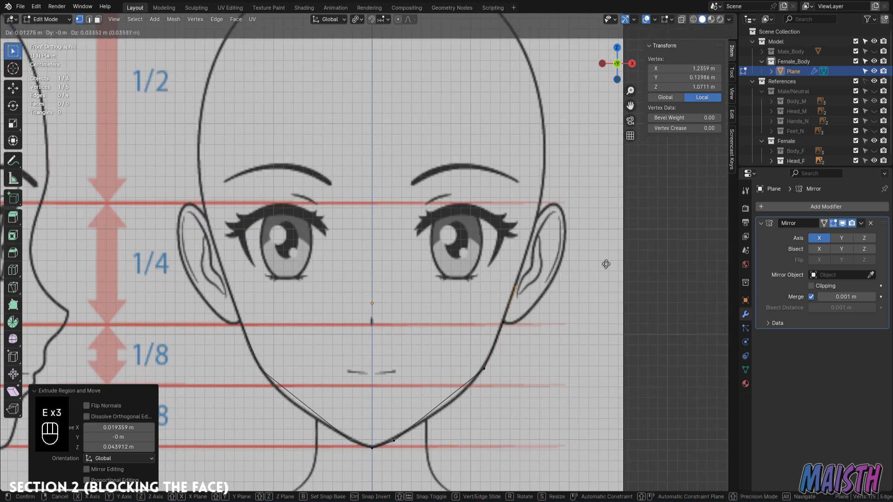
left_click(605, 260)
key("e")
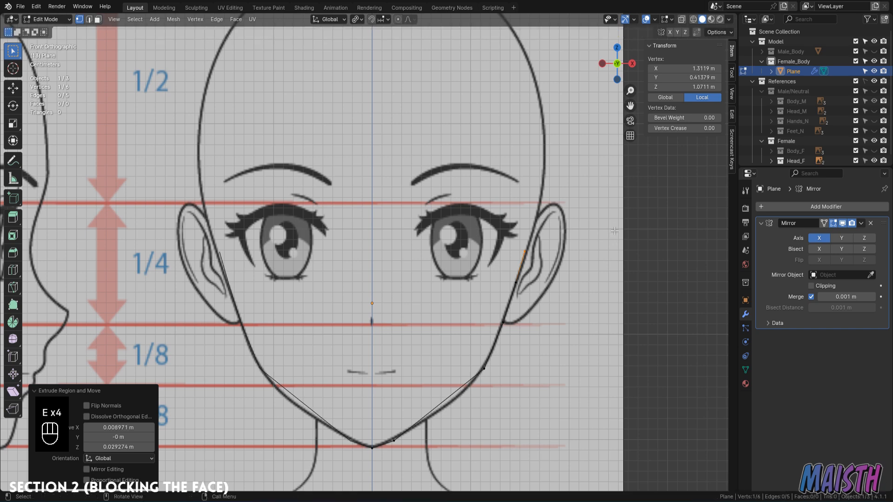
middle_click_drag(625, 197, 629, 221, "shift")
left_click(630, 221)
key("e")
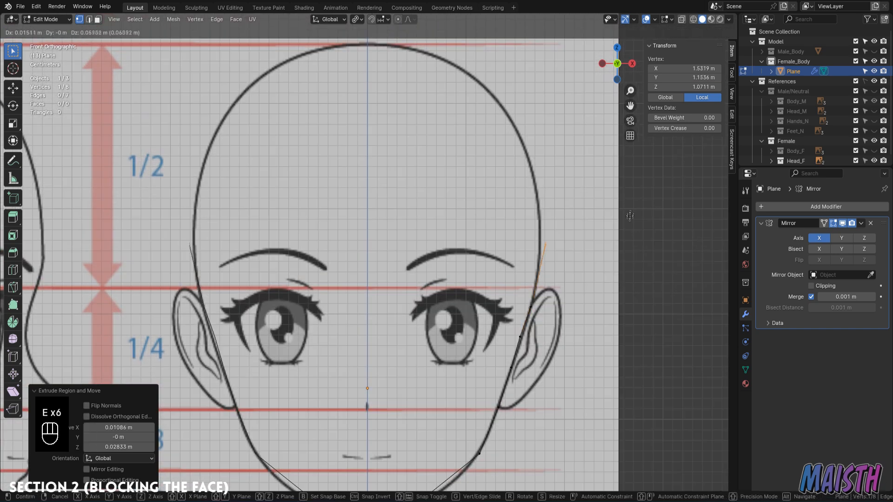
left_click(622, 187)
middle_click_drag(550, 119, 562, 184, "shift")
key("e")
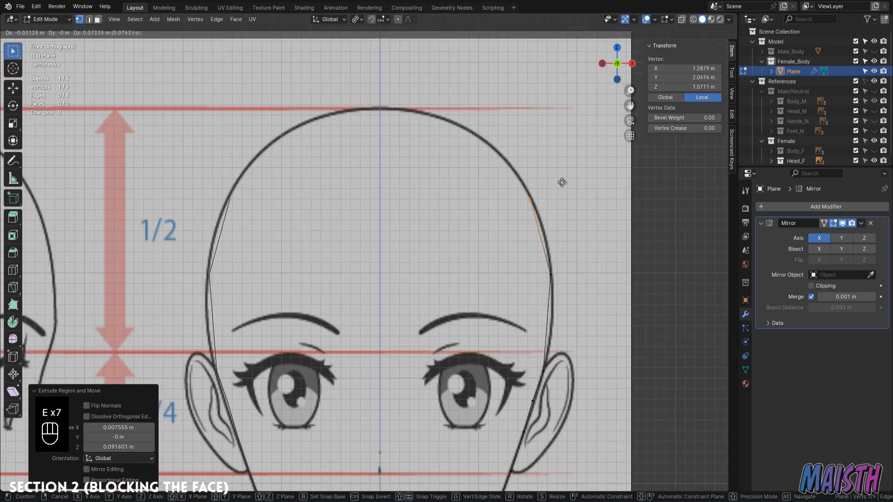
left_click(549, 163)
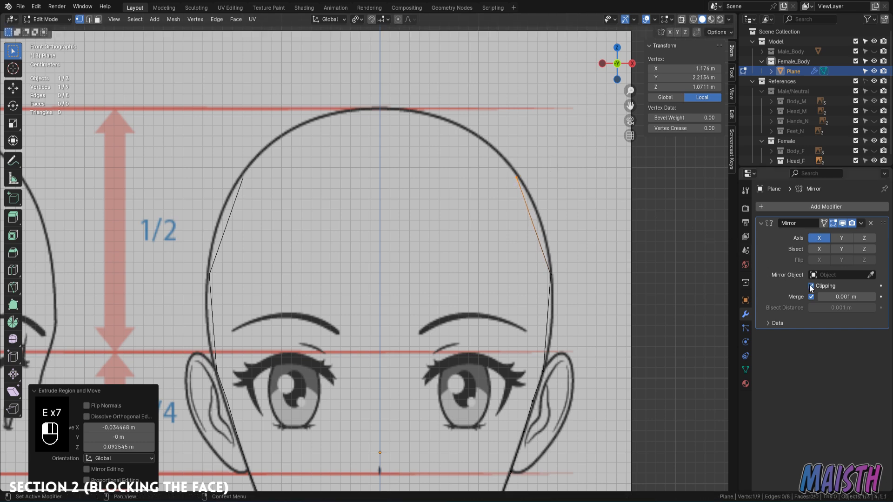
Enable Clipping on the Mirror modifier and extrude the outline over the crown to the centre line.
key("e")
left_click(533, 206)
key("e")
left_click(450, 189)
In the right side view, fit the chin-tip vertex and its neighbour onto the underside of the profile's jaw.
key("KP_3")
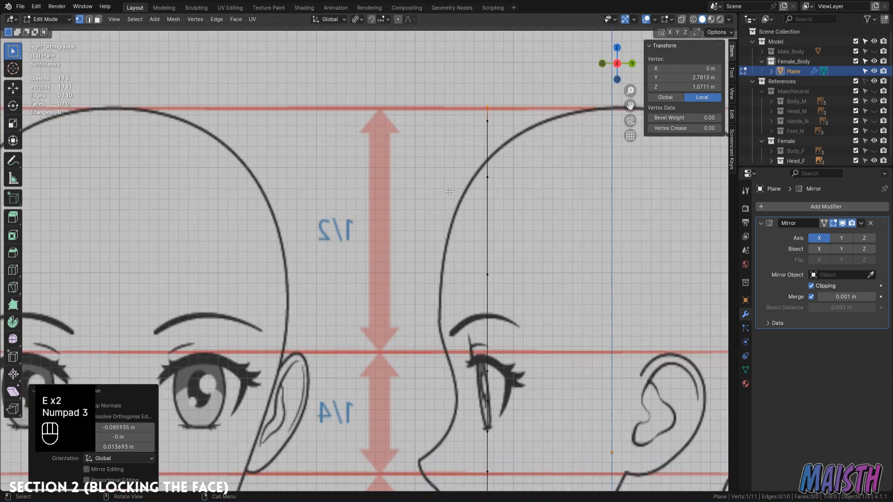
scroll(449, 365, "down", 3)
scroll(449, 366, "up", 3)
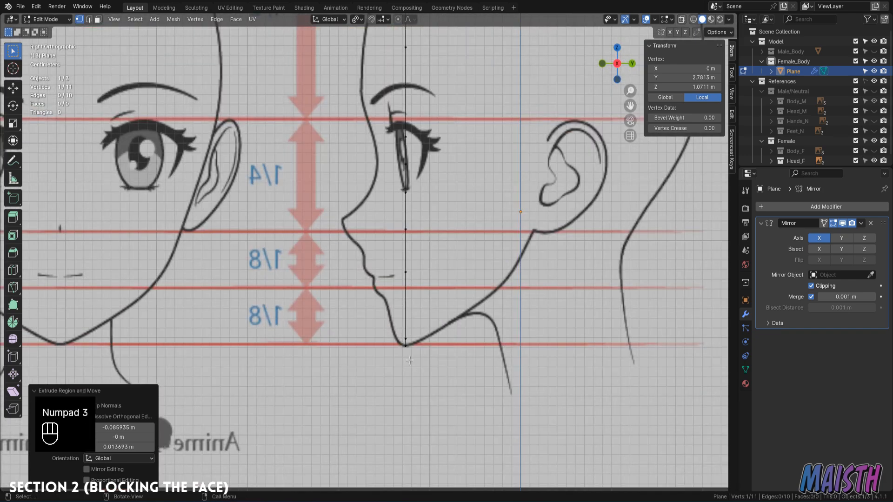
left_click(406, 347)
key("g")
left_click(408, 345)
left_click(406, 338)
key("g")
left_click(422, 336)
Refine the chin-tip vertex on the side profile and move the jaw-corner vertex back along Y.
middle_click_drag(423, 336, 387, 318, "shift")
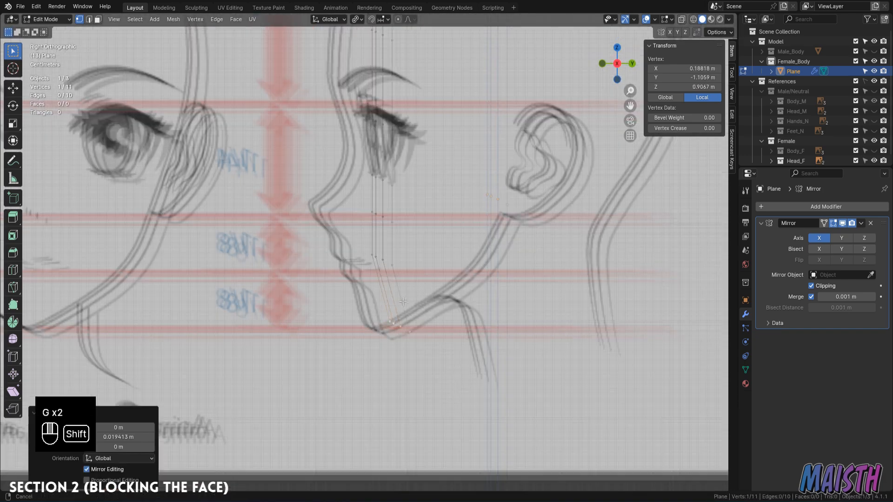
scroll(387, 317, "up", 1)
left_click(372, 343)
key("g")
left_click(375, 342)
left_click(371, 254)
key("g")
left_click(420, 253)
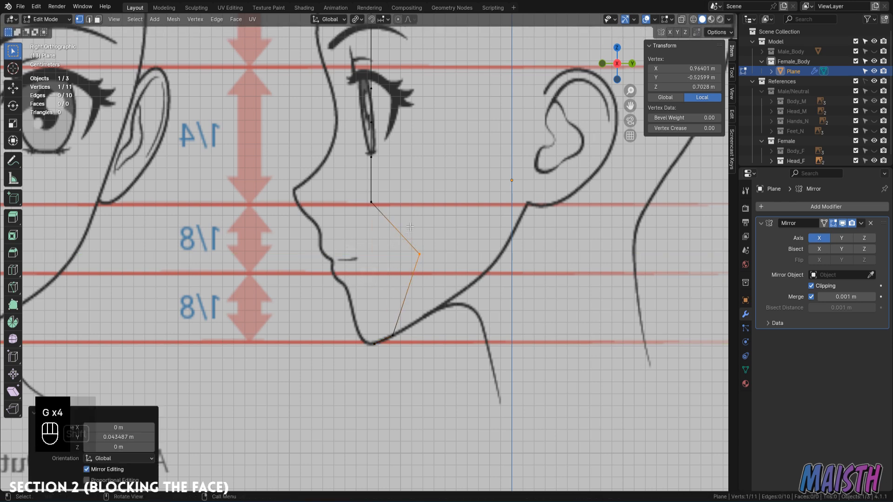
Move the outline vertex at nose-base level back toward the ear along Y.
middle_click_drag(385, 220, 377, 252, "shift")
left_click(376, 253)
left_click(363, 235)
key("g")
middle_click(395, 226)
left_click(427, 226)
Move the jaw-corner and nose-base-level vertices further back along Y toward the ear.
left_click(405, 279)
key("g")
middle_click(409, 274)
left_click(442, 278)
left_click(437, 235)
key("g")
middle_click(447, 230)
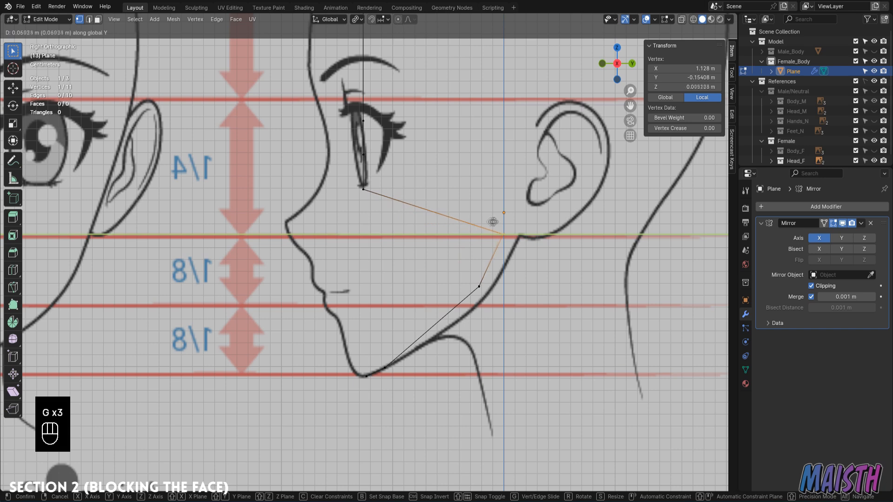
left_click(492, 225)
Align the jaw-corner vertex with the side jawline and the vertex above it with the earlobe.
left_click(478, 286)
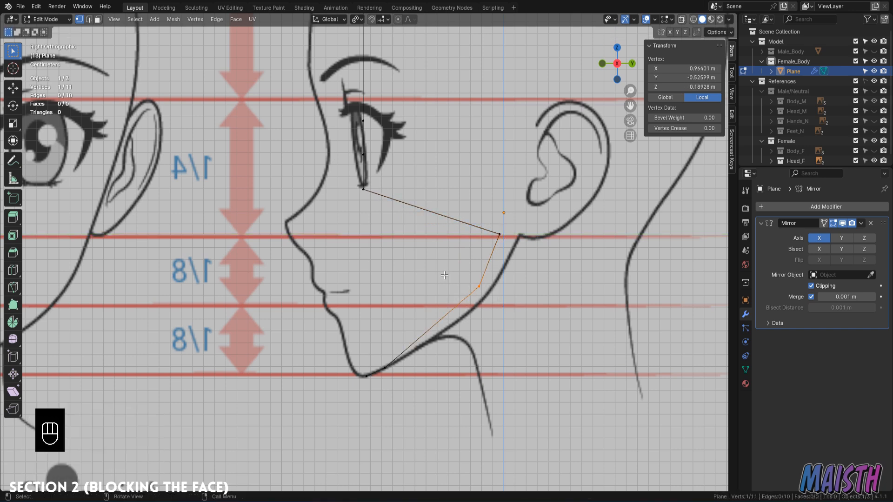
key("g")
middle_click(461, 273)
left_click(467, 274)
left_click(496, 234)
key("g")
middle_click(507, 224)
left_click(516, 224)
Move the three eye-level side vertices back along Y, rotate them about -0.9°, and position them just in front of the ear.
middle_click_drag(443, 193, 440, 288, "shift")
left_click_drag(439, 288, 290, 181)
key("g")
middle_click(372, 173)
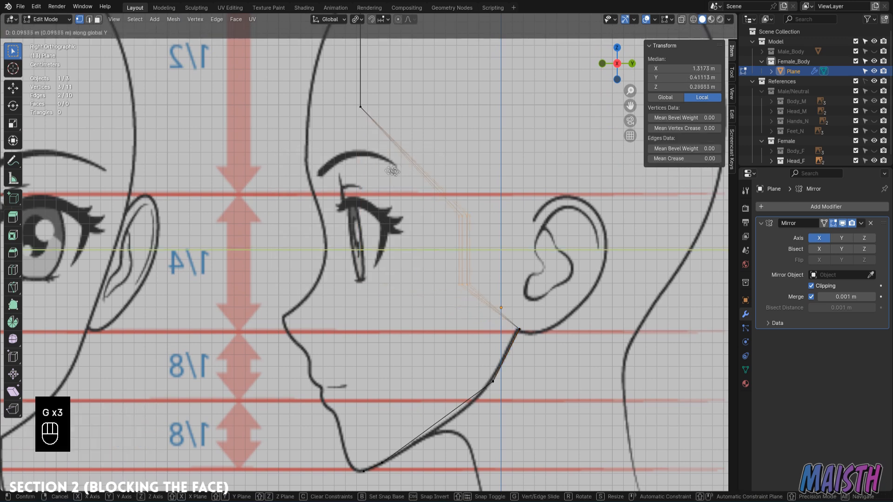
left_click(440, 179)
key("r")
left_click(540, 200)
key("g")
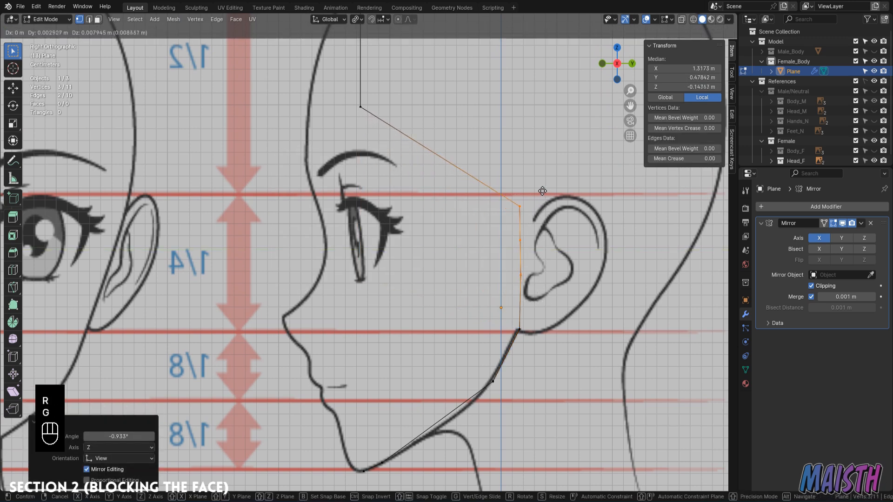
left_click(542, 189)
Fine-tune an ear-side vertex along Y and move the forehead-level side vertex back above the ear.
left_click(498, 261)
key("g")
middle_click(496, 259)
left_click(497, 259)
middle_click_drag(437, 116, 440, 243, "shift")
left_click(363, 234)
key("g")
middle_click(419, 216)
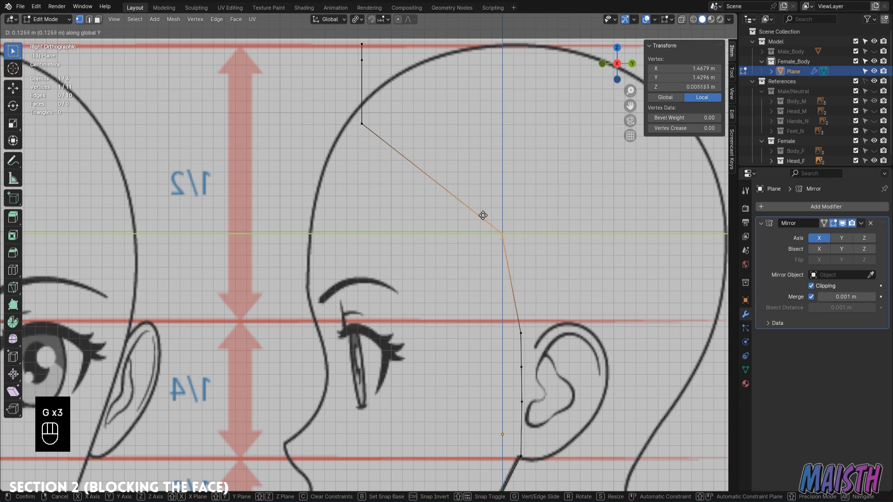
left_click(500, 215)
Move the upper side vertex back about 0.094 m along Y and shift the crown vertices back onto the skull profile.
middle_click_drag(500, 215, 516, 273, "shift")
left_click(379, 184)
key("g")
left_click(432, 184)
scroll(270, 404, "down", 6)
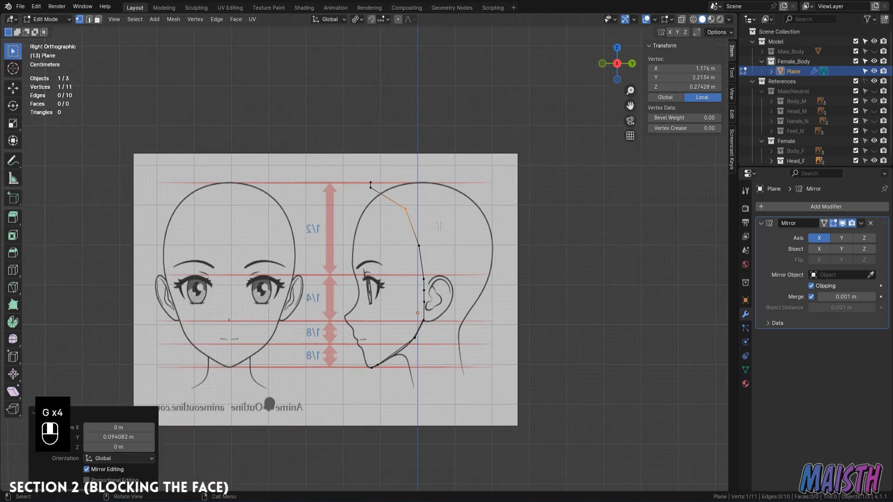
scroll(334, 186, "up", 4)
left_click_drag(394, 193, 334, 162)
key("g")
middle_click(368, 167)
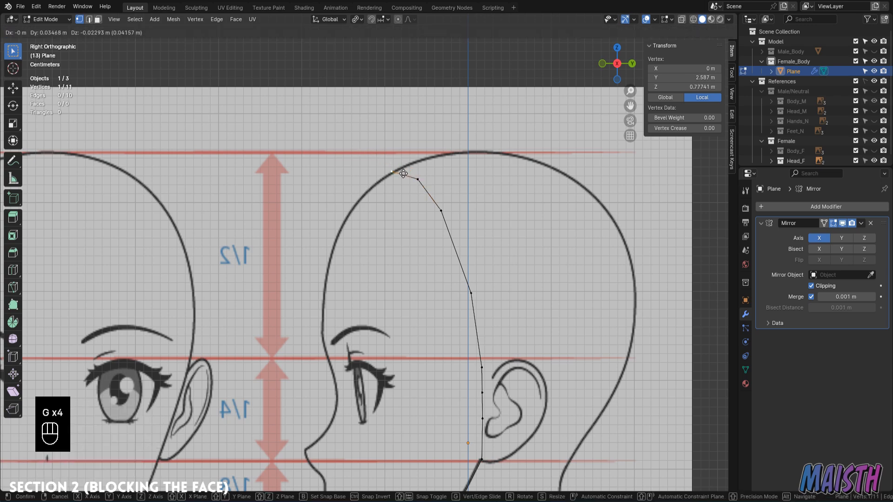
left_click(450, 220)
Select the outline's edge loop and adjust its position in the side view.
key("KP_1")
key("KP_3")
middle_click_drag(361, 154, 367, 205, "ctrl")
middle_click_drag(420, 299, 493, 232, "ctrl")
key("2")
left_click(447, 219, "alt")
middle_click_drag(399, 335, 410, 354, "shift")
key("g")
left_click(423, 321)
Shift individual side edges of the outline along Y to smooth the curve in front of the ear.
left_click(423, 245)
middle_click_drag(421, 246, 294, 207)
key("KP_3")
key("g")
middle_click(287, 209)
left_click(285, 210)
left_click(426, 288)
key("g")
middle_click(429, 289)
left_click(428, 289)
Enable proportional editing and move the earlobe-level side vertex slightly outward and forward in the top view.
middle_click_drag(429, 289, 477, 305)
left_click_drag(520, 352, 419, 215)
key("1")
key("KP_7")
key("KP_7")
key("o")
key("g")
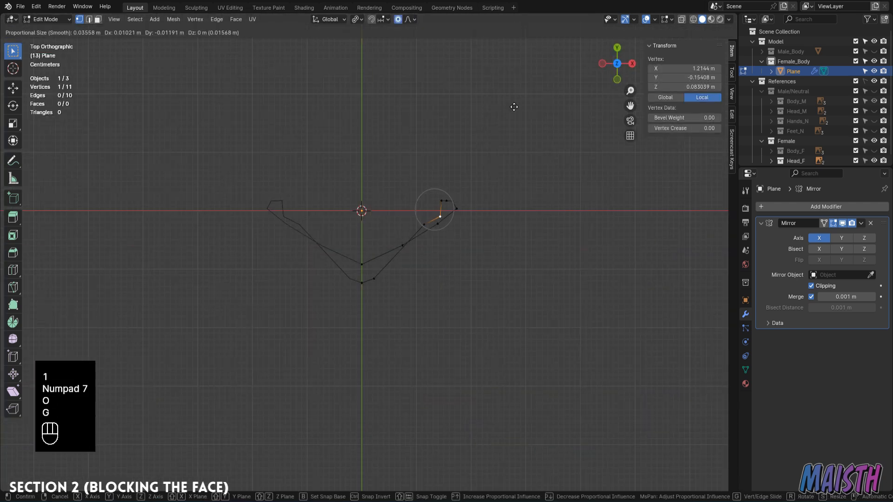
left_click(513, 106)
left_click(519, 117)
Adjust the selected jaw vertex along Y in the side view using proportional falloff.
middle_click_drag(470, 200, 392, 120)
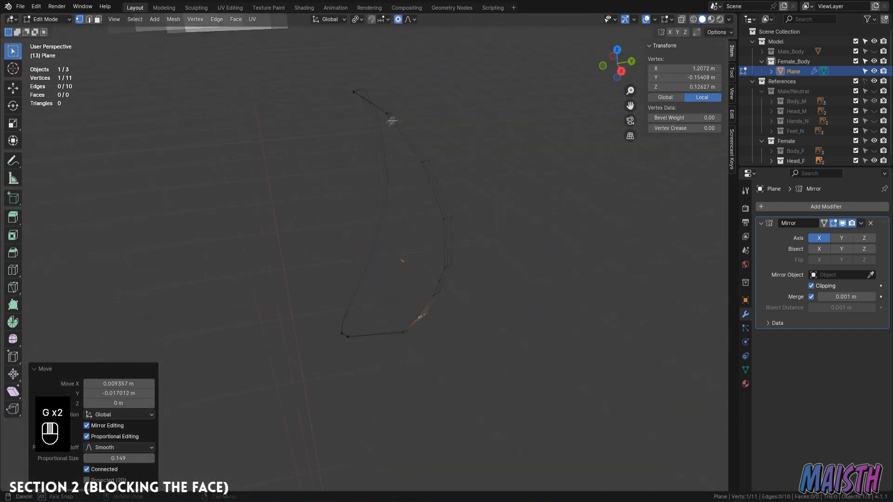
key("KP_3")
key("g")
middle_click(397, 159)
left_click(401, 160)
middle_click_drag(400, 159, 434, 186)
key("g")
middle_click(513, 198)
right_click(512, 197)
Extrude the whole face outline loop in place, disable proportional editing, and scale the new loop inward into a strip of faces.
key("2")
left_click(463, 207, "alt")
key("KP_3")
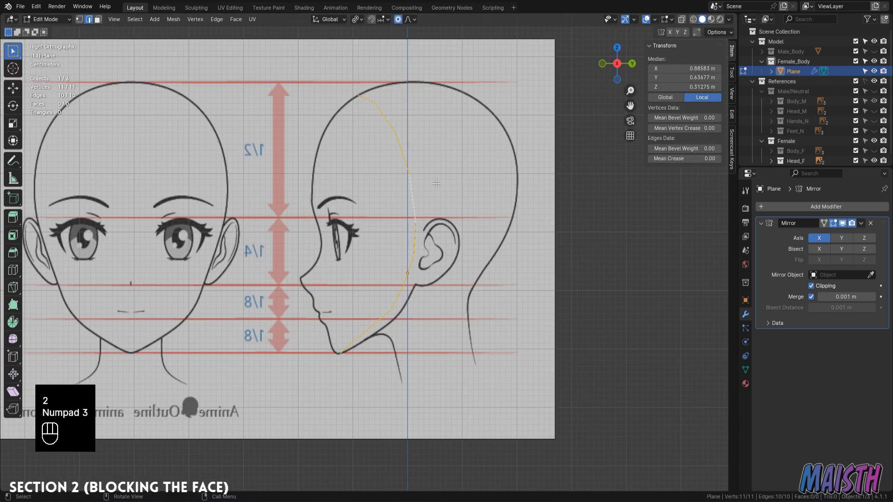
key("e")
right_click(431, 184)
key("s")
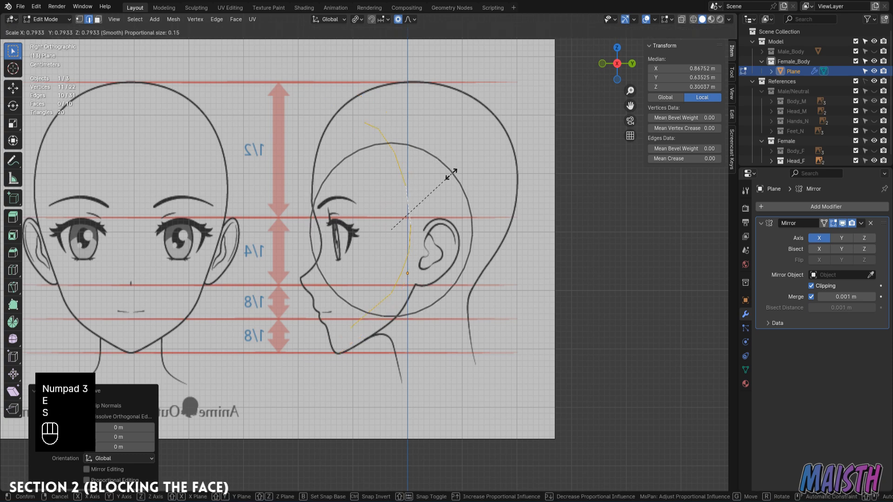
right_click(451, 175)
key("o")
key("s")
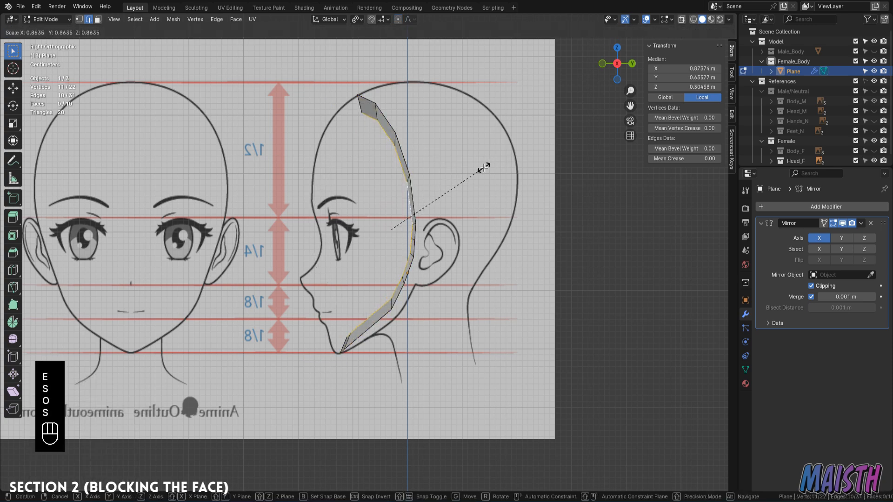
left_click(484, 167)
Move the extruded inner loop forward along Y toward the face.
key("g")
key("y")
middle_click_drag(438, 298, 436, 242, "shift")
middle_click_drag(436, 242, 454, 226, "ctrl")
Select the outer edge loop of the strip, scale it slightly larger, and adjust its position along Y.
key("2")
left_click(420, 209, "alt")
key("g")
key("y")
left_click(427, 213)
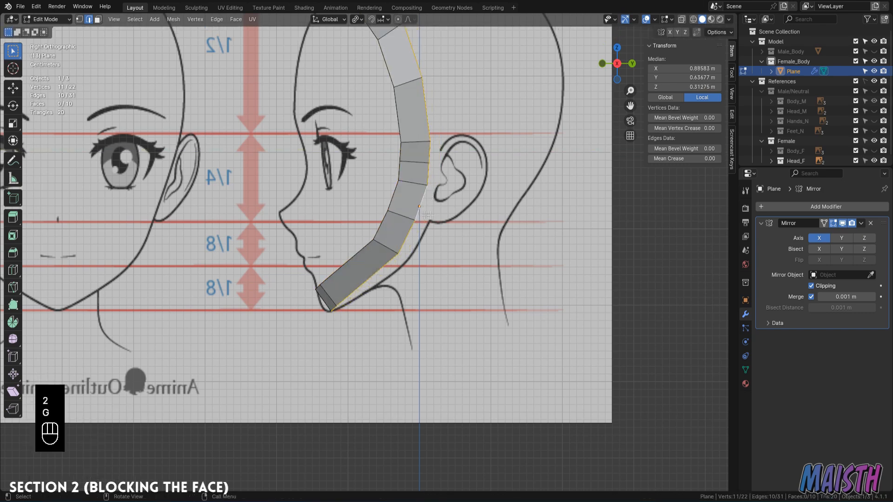
key("s")
left_click(475, 211)
key("g")
left_click(477, 210)
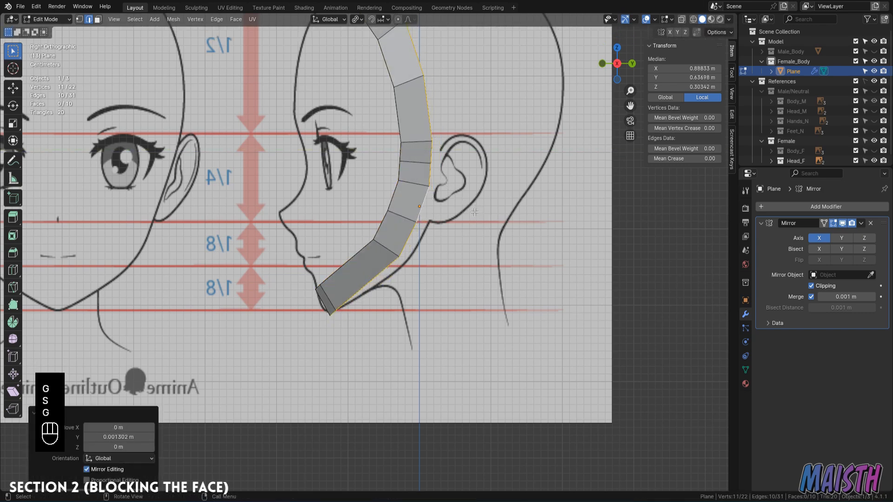
In the front view, move the inner chin edge down toward the chin tip to narrow the strip there.
key("KP_1")
scroll(386, 328, "up", 3)
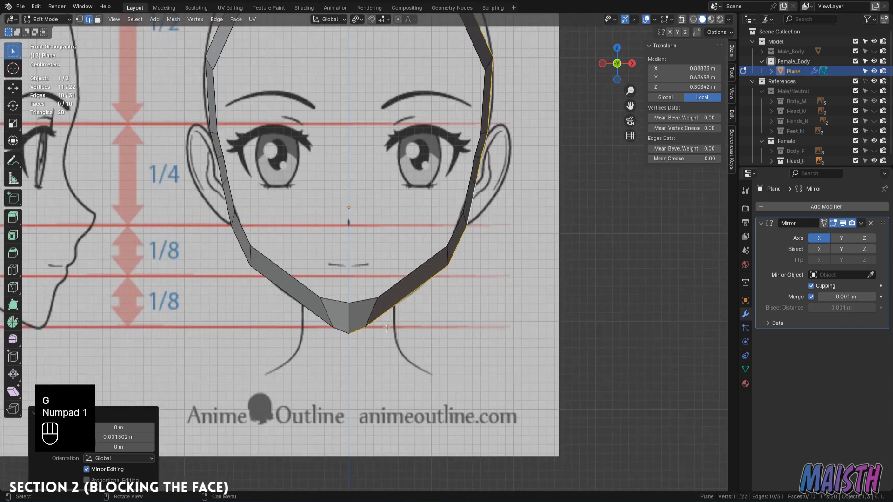
key("g")
key("alt+z")
key("2")
left_click(366, 300)
key("g")
left_click(362, 311)
key("alt+z")
key("1")
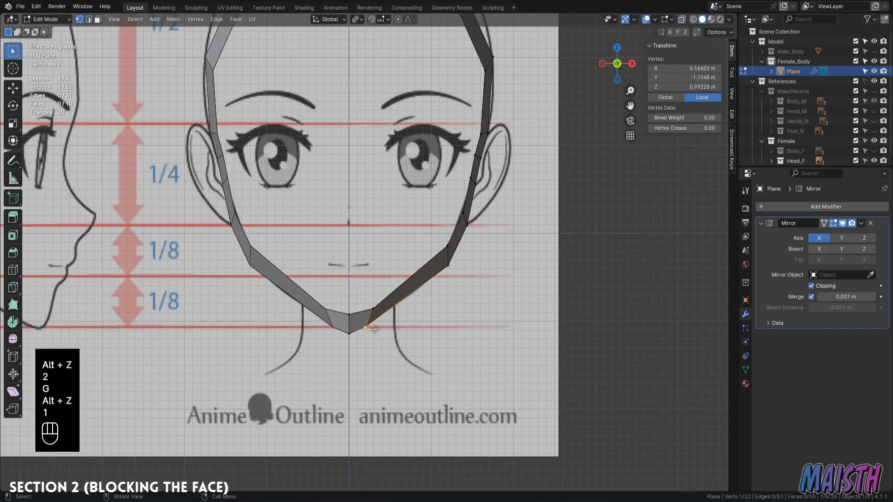
Move the outer vertex beside the chin tip upward in the front view to refine the chin outline.
left_click(365, 327)
key("g")
left_click(371, 316)
key("alt+z")
key("alt+z")
Move the jaw-corner edge and the neighbouring jaw vertex in the front view to fit the reference jawline.
key("2")
left_click(444, 265)
key("g")
left_click(435, 272)
middle_click_drag(436, 272, 325, 372, "shift")
key("1")
left_click(428, 319)
key("g")
left_click(427, 318)
In the side view, move the top two inner vertices of the strip upward to narrow it near the hairline.
key("2")
left_click(404, 228, "alt")
key("KP_3")
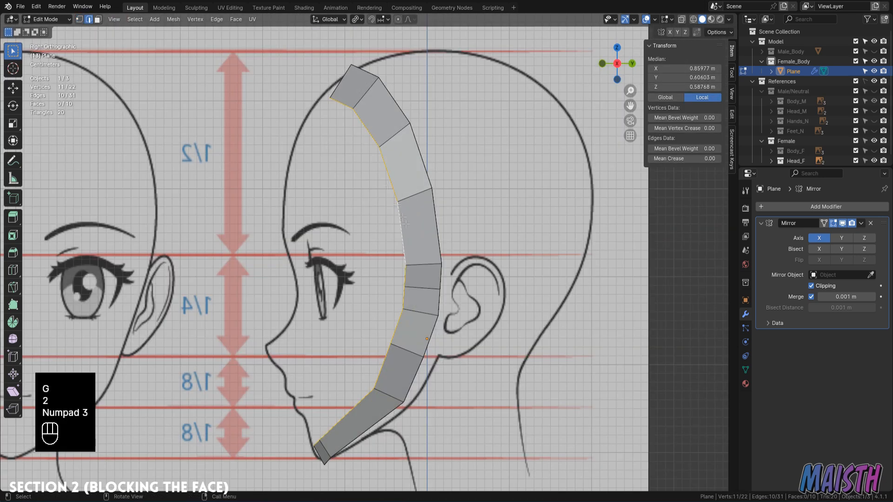
left_click_drag(322, 111, 339, 113)
key("g")
left_click(312, 52)
left_click(341, 97)
key("g")
left_click(345, 81)
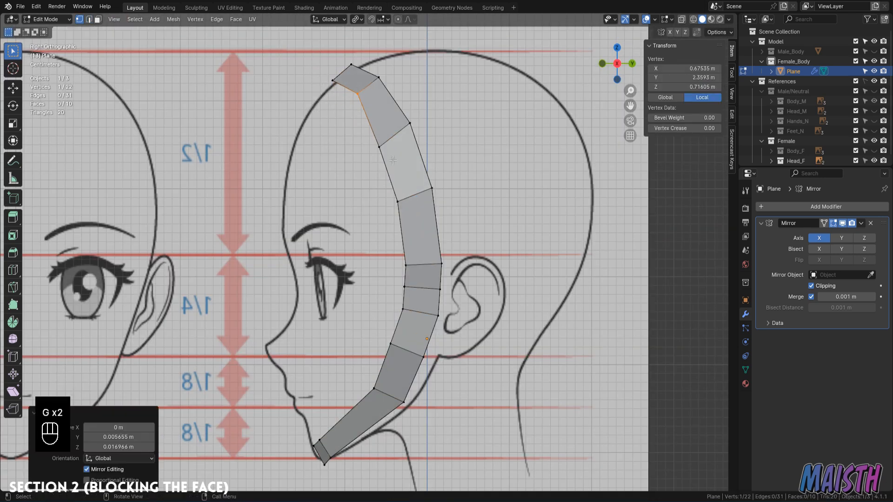
Slide the inner forehead, temple and ear-level points along their edges to even out the strip's width in the side view.
left_click(364, 135)
key("g")
key("g")
left_click(409, 294)
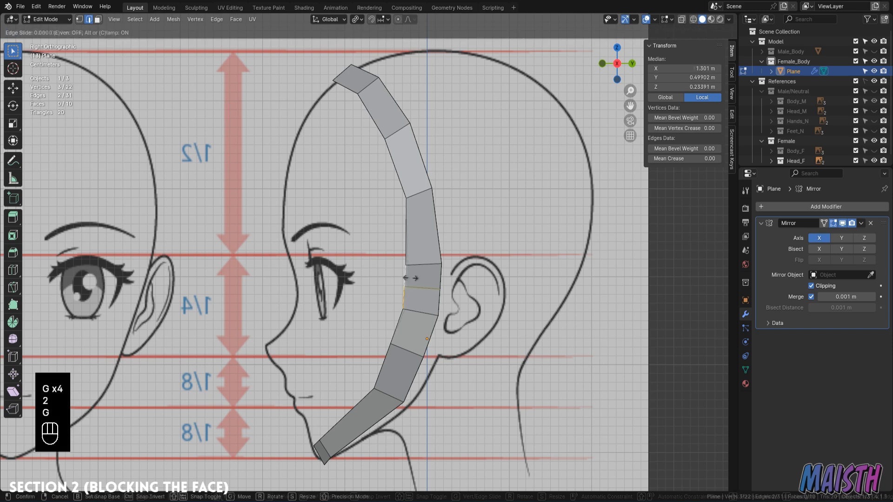
left_click(392, 394)
Try to move the lower cheek edge of the strip in the top view.
scroll(396, 372, "down", 4)
middle_click_drag(422, 327, 454, 316)
middle_click_drag(454, 316, 389, 308, "ctrl")
key("2")
left_click(395, 348)
key("KP_7")
key("g")
left_click(404, 350)
middle_click_drag(405, 351, 358, 219)
key("ctrl+z")
Reposition the strip's cheek edges while viewing the mesh from an angle to smooth its curve.
key("g")
right_click(500, 313)
key("g")
left_click(519, 327)
key("g")
right_click(414, 316)
key("g")
middle_click(354, 207)
left_click(351, 207)
Adjust the position of the strip's cheek vertex in the side view.
key("KP_3")
key("2")
key("1")
middle_click_drag(380, 255, 377, 165, "shift")
left_click(390, 291)
key("g")
left_click(396, 298)
In the front view, move the inner vertices beside the eye and at ear-bottom level to follow the face outline.
middle_click_drag(397, 298, 458, 308)
left_click(403, 247)
key("KP_3")
key("KP_3")
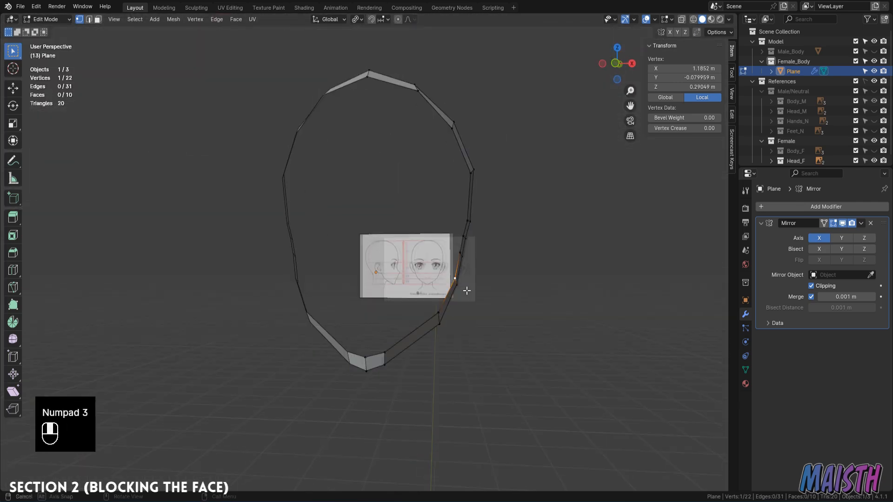
key("KP_1")
scroll(550, 216, "up", 5)
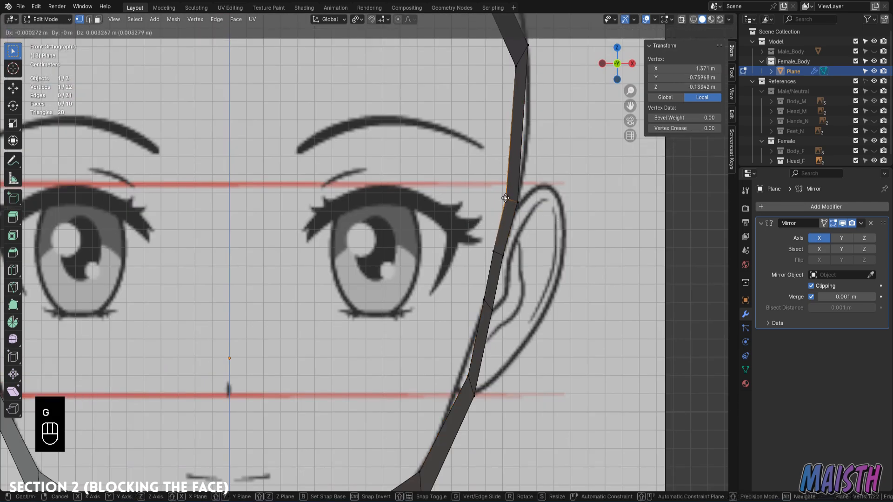
left_click(467, 382)
key("g")
left_click(462, 386)
Reposition the jaw vertex in the front view to match the reference jawline.
scroll(461, 386, "down", 4)
middle_click_drag(419, 395, 477, 296, "shift")
middle_click_drag(477, 296, 354, 335, "ctrl")
left_click(474, 286)
key("alt+z")
key("alt+z")
key("g")
In the side view, move the outer vertex behind the chin and the chin tip vertex to fit the profile.
key("KP_3")
key("g")
left_click(303, 362)
left_click(279, 373)
key("g")
left_click(284, 370)
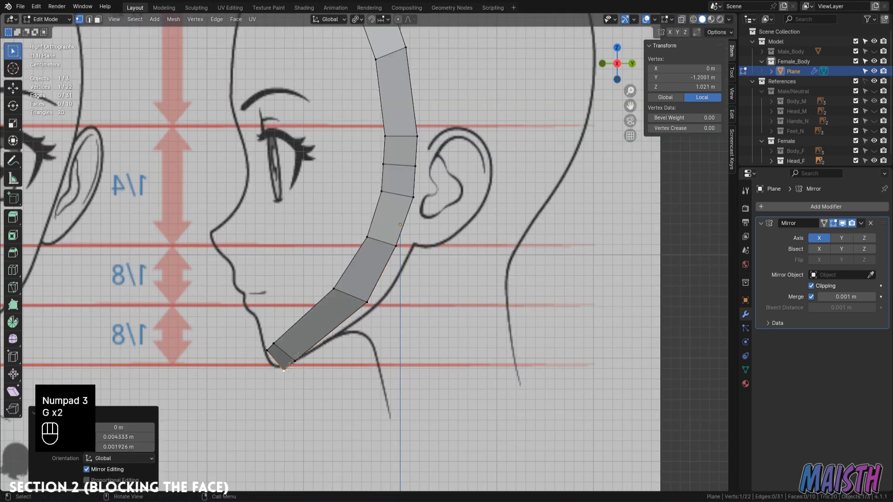
Adjust the outer vertex beside the chin tip in the front view and add an edge loop across the jaw section.
middle_click_drag(288, 370, 418, 365)
middle_click_drag(470, 367, 471, 349, "ctrl")
middle_click_drag(340, 348, 363, 387)
left_click(362, 384)
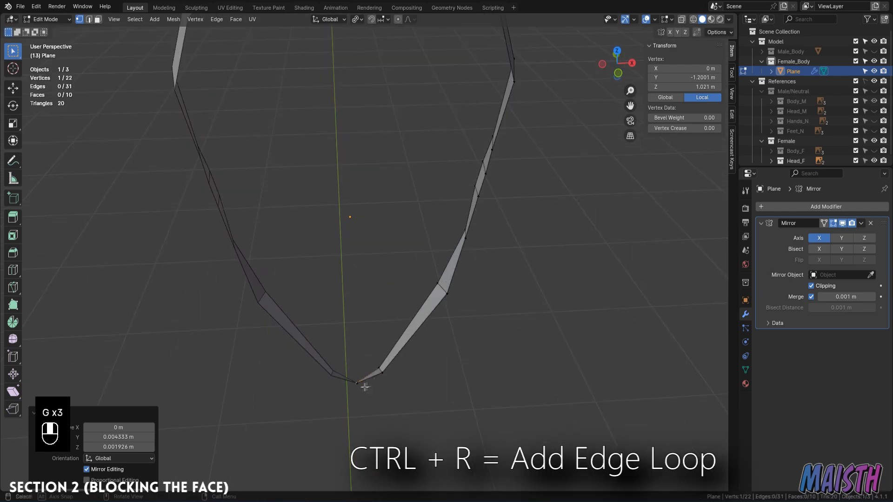
key("KP_3")
key("KP_1")
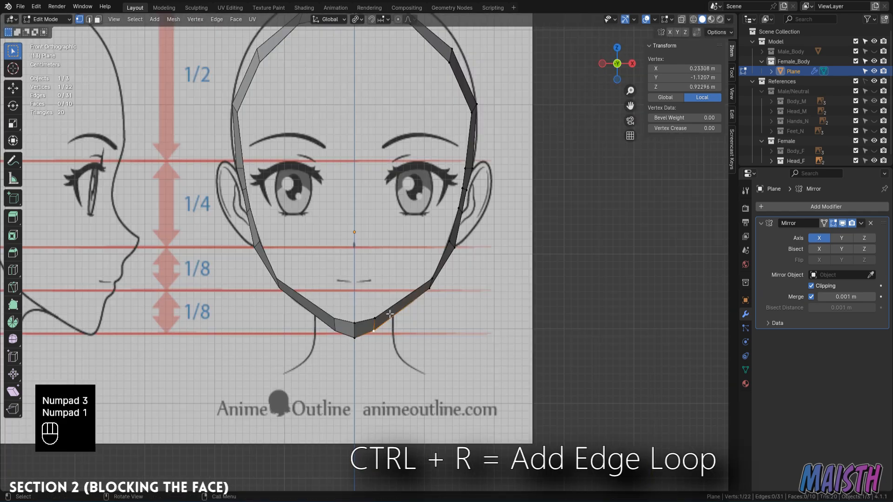
key("g")
left_click(424, 294)
Move the new jaw edge to round the jaw, using proportional editing for the surrounding shape.
middle_click_drag(425, 294, 429, 336)
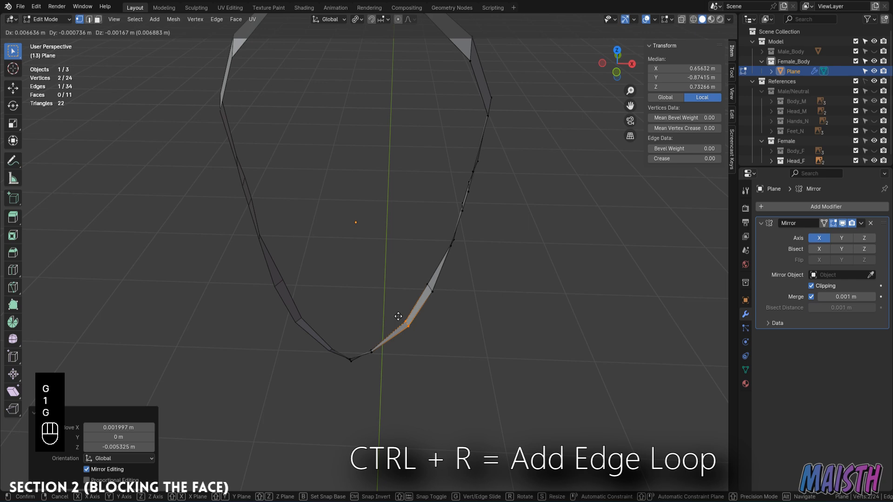
left_click(398, 316)
key("o")
key("g")
left_click(518, 237)
key("g")
middle_click(506, 235)
middle_click_drag(518, 237, 403, 213)
left_click(510, 236)
Turn off proportional editing and adjust the outer jaw vertex and the outer chin edge in the front view.
key("KP_3")
key("KP_1")
scroll(449, 382, "up", 3)
key("o")
key("alt+z")
key("alt+z")
left_click(448, 381)
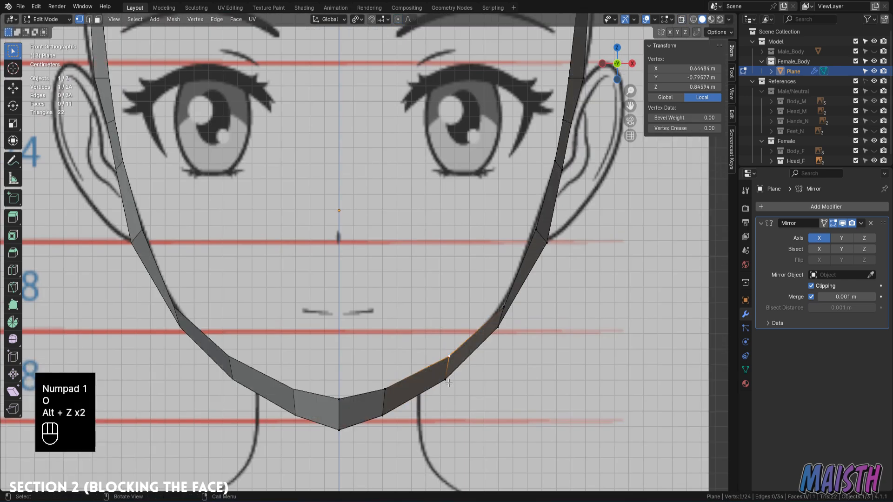
key("g")
right_click(430, 389)
key("2")
left_click(356, 417)
key("g")
right_click(362, 403)
In the side view, reposition the vertices along the new jaw edge and the chin to smooth the jawline.
key("KP_3")
left_click(423, 359)
key("1")
left_click(312, 380)
key("g")
left_click(312, 372)
left_click(260, 411)
key("g")
left_click(263, 411)
key("g")
left_click(228, 425)
Try to move a jaw vertex in the side view.
left_click(366, 328)
key("g")
left_click(361, 322)
key("ctrl+z")
Move the inner jaw vertex and slide the inner vertex beside the chin along its edge by about 0.145.
left_click(330, 304)
key("g")
left_click(342, 305)
left_click(226, 389)
key("g")
key("g")
left_click(233, 385)
Examine the shape of the face strip from an angle and against the side and front references.
scroll(295, 348, "down", 5)
middle_click_drag(298, 135, 386, 226, "shift")
middle_click_drag(386, 225, 480, 225)
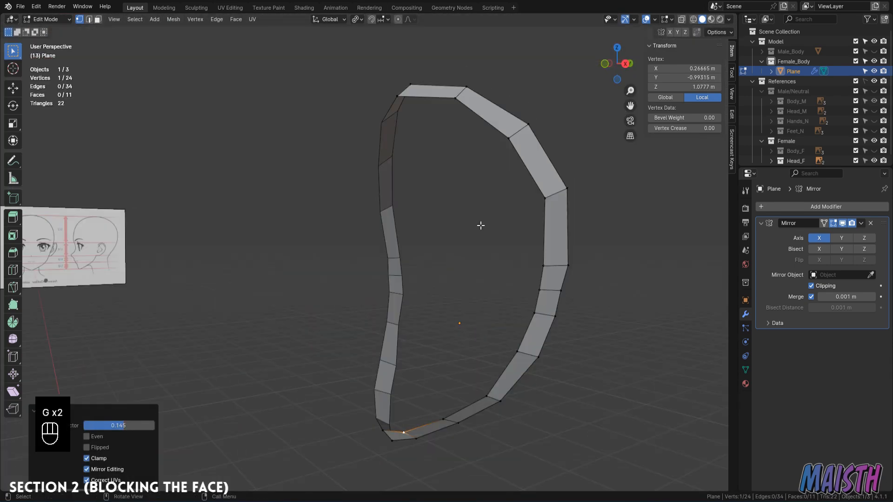
key("KP_3")
key("KP_1")
key("KP_3")
key("KP_1")
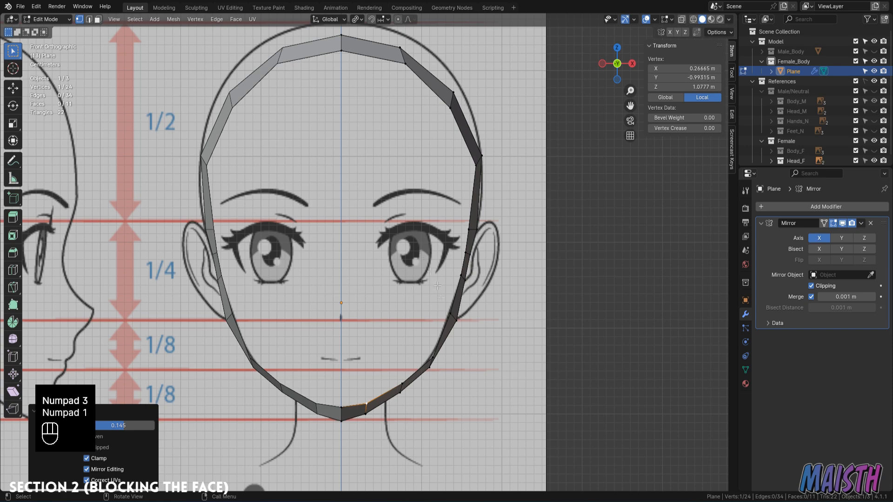
Duplicate the strip's inner vertex at eye level and place the copy at the middle of the eye's lower lid.
left_click(469, 229)
scroll(469, 229, "up", 4)
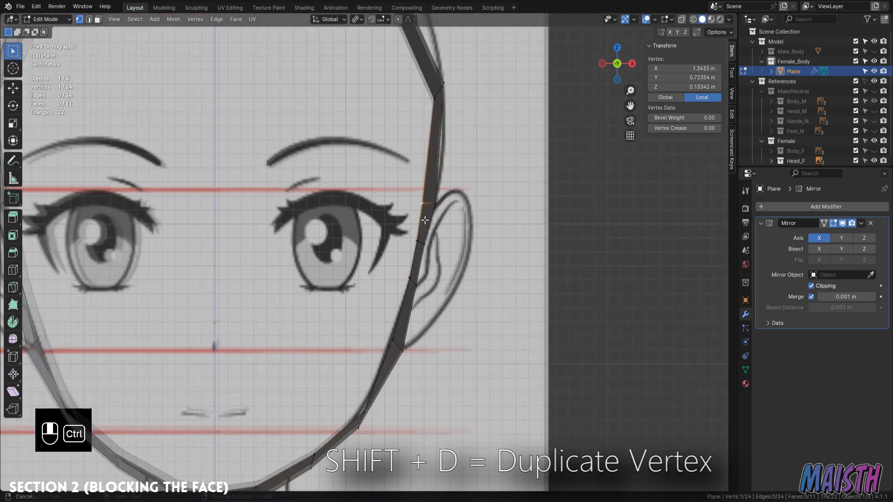
key("shift+d")
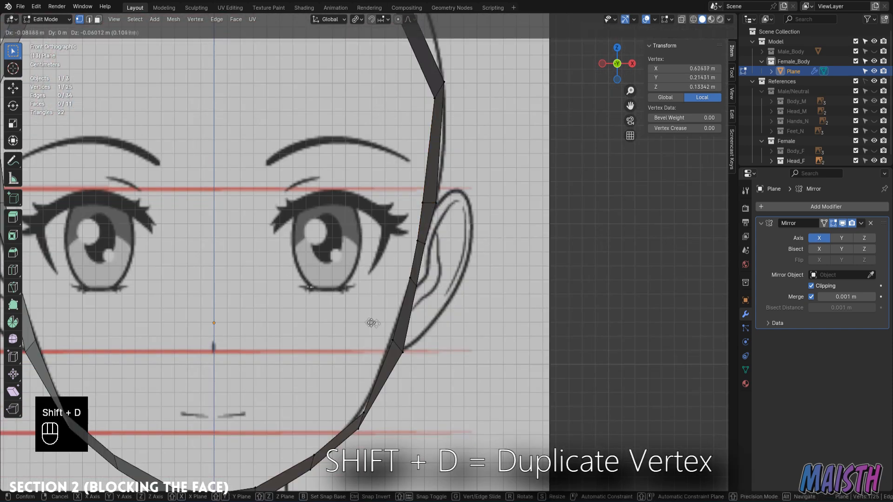
left_click(370, 322)
middle_click_drag(371, 322, 493, 289, "ctrl")
key("g")
left_click(484, 266)
Extrude the vertex around the eye to trace an eight-vertex outline and close it into a loop.
key("e")
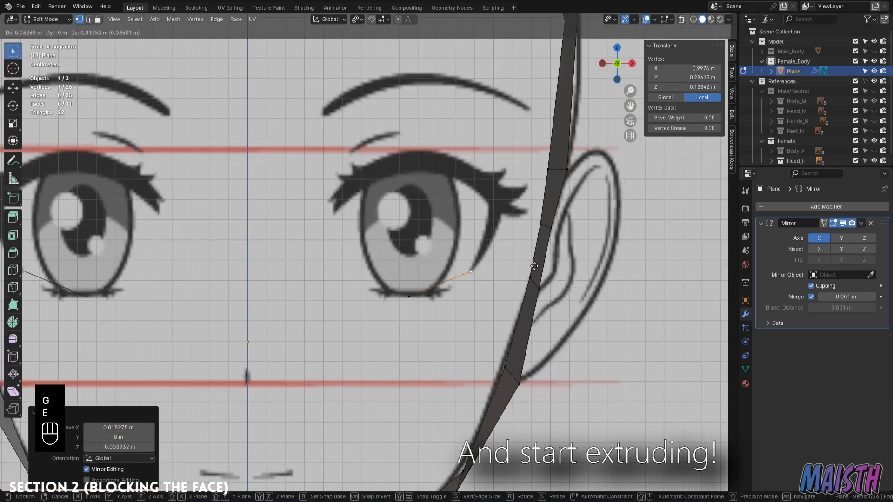
left_click(535, 266)
key("e")
left_click(562, 203)
key("e")
left_click(524, 157)
key("e")
left_click(466, 157)
key("e")
left_click(428, 173)
key("e")
left_click(414, 228)
key("e")
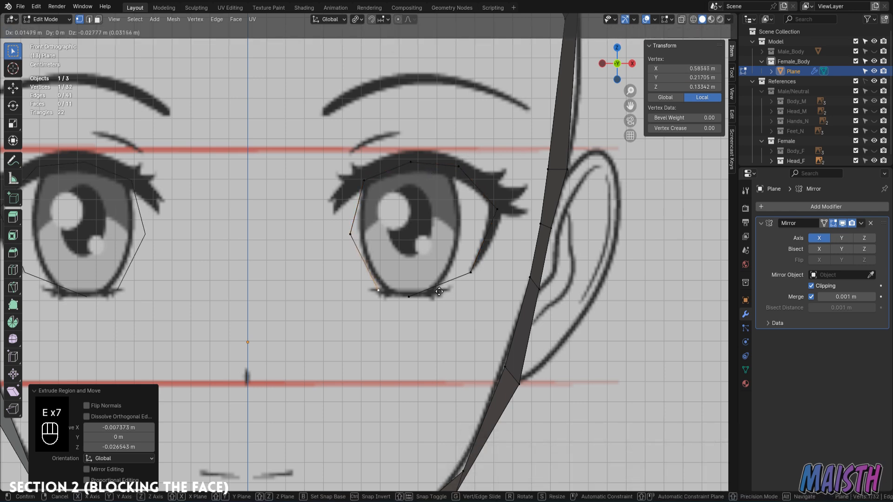
right_click(424, 294)
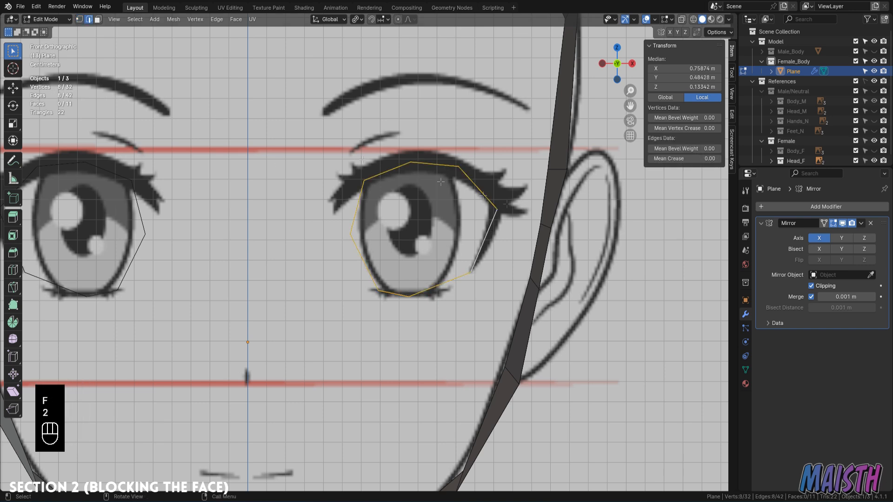
Flatten the eye loop vertically to about 0.69 of its height and nudge its lower inner vertex outward.
key("s")
key("z")
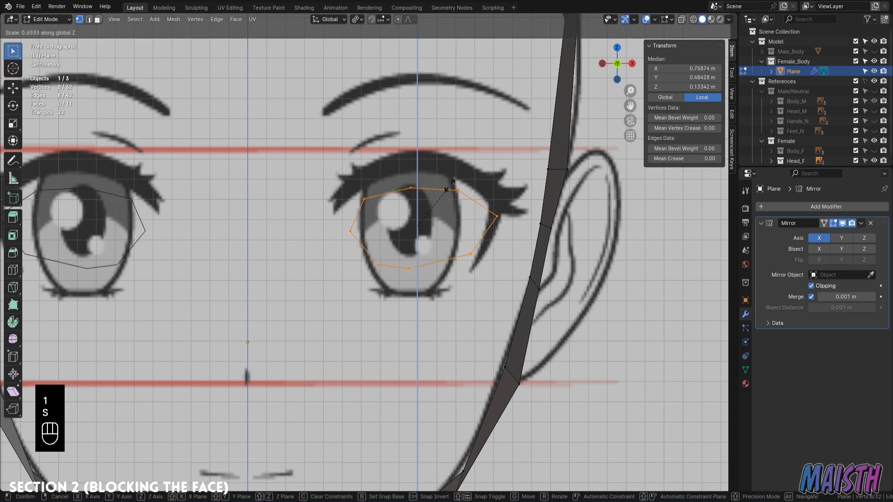
left_click(452, 182)
left_click(378, 264)
key("g")
left_click(366, 263)
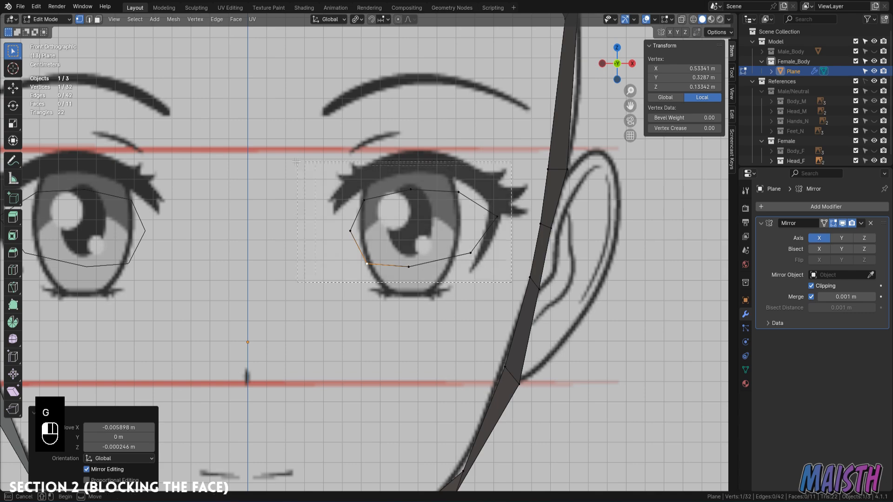
Move the whole eye loop forward by about 0.118 m to meet the eye in the side reference.
scroll(315, 166, "down", 3)
key("KP_3")
left_click_drag(372, 279, 290, 182)
key("g")
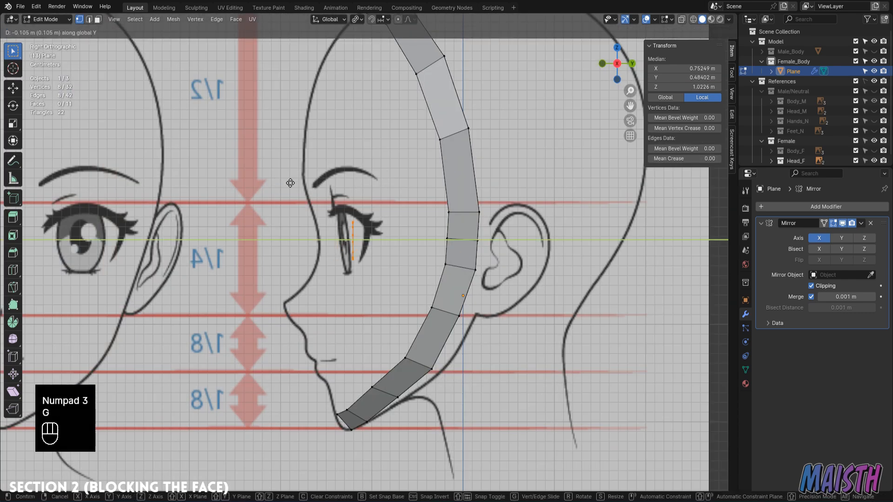
left_click(281, 183)
Rotate the eye loop in the front view to match the slant of the reference eye.
key("r")
key("r")
key("KP_1")
key("KP_3")
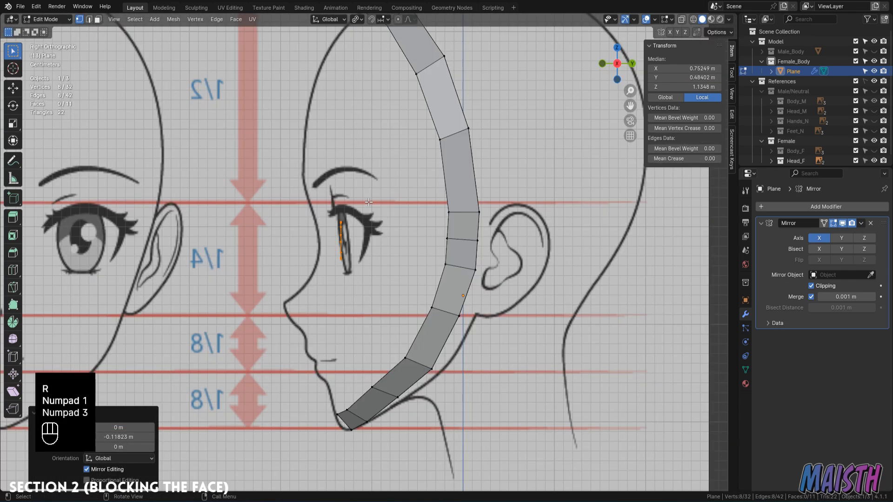
key("KP_1")
key("r")
left_click(459, 237)
Slide the eye loop's inner corner vertex and reposition its upper inner vertex against the front reference.
scroll(367, 251, "up", 6)
left_click(346, 219)
key("g")
key("g")
left_click(341, 230)
left_click(361, 176)
key("g")
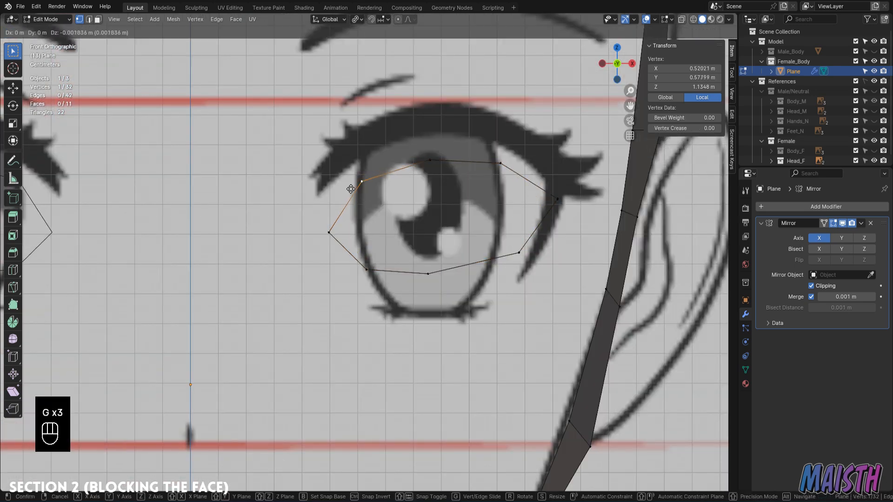
left_click(359, 184)
Reposition the eye loop's lower outer vertex and outer corner vertex in the front view.
scroll(465, 161, "down", 2)
middle_click_drag(465, 162, 443, 222, "ctrl")
left_click(455, 253)
key("KP_3")
key("KP_1")
key("g")
left_click(447, 256)
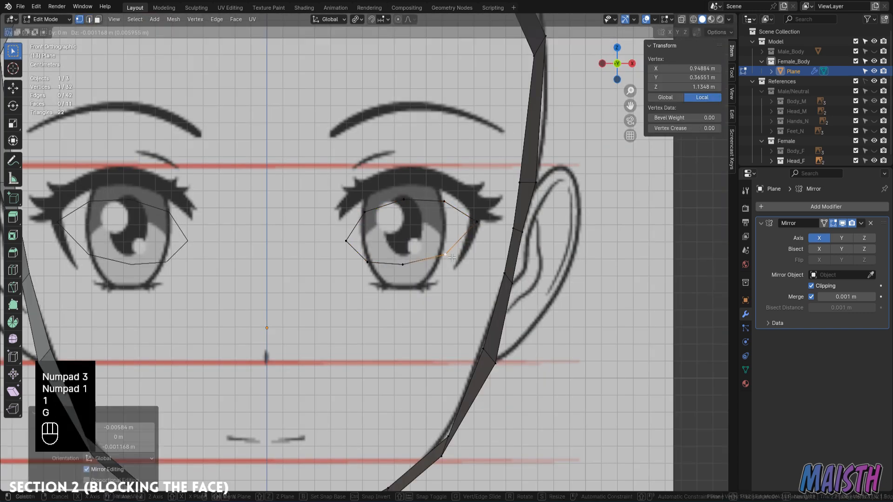
left_click(470, 223)
key("g")
Extrude the eye loop outward at a scale of about 1.56 and stretch the new outer loop vertically by about 1.418.
scroll(444, 216, "up", 1)
middle_click_drag(437, 201, 417, 218, "shift")
left_click(426, 210, "alt")
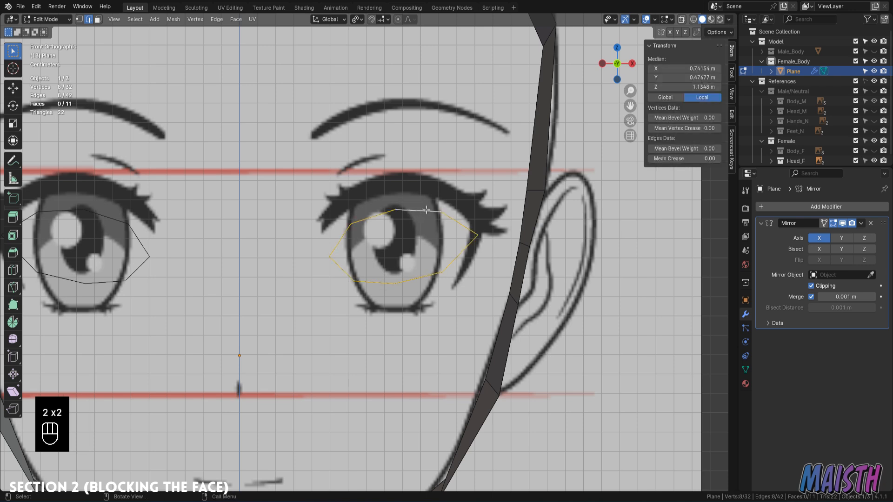
key("e")
key("s")
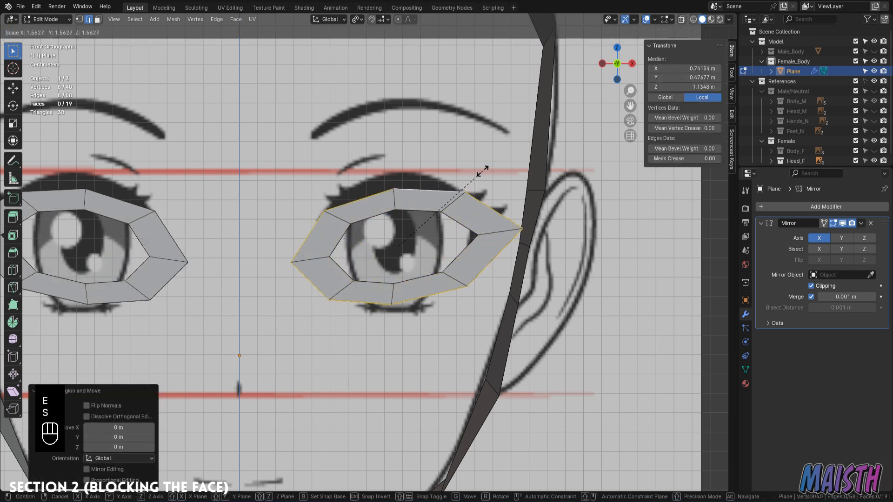
left_click(482, 171)
key("s")
left_click(462, 124)
Try to curve the eye ring by moving its outer loop and outer corner vertex in the side view.
middle_click_drag(462, 124, 405, 270)
key("KP_3")
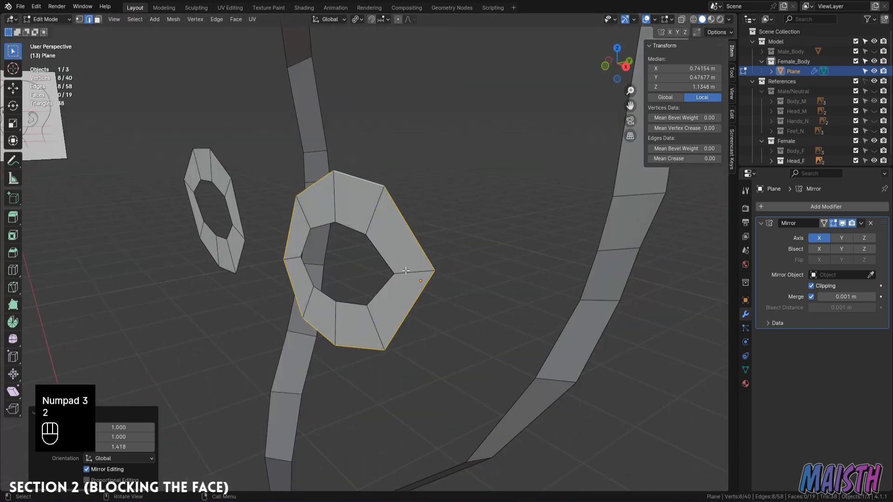
key("KP_3")
key("g")
left_click(442, 269)
key("1")
left_click(390, 229)
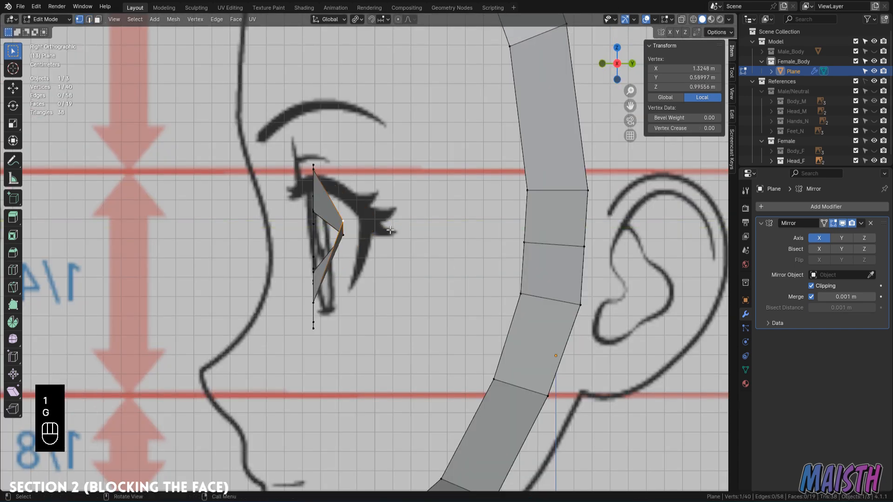
key("ctrl+z")
key("ctrl+z")
key("ctrl+z")
Adjust individual eye ring vertices in depth to prepare a rounded shape for the eyeball, and undo the last move.
left_click(357, 235)
middle_click_drag(357, 235, 454, 237)
key("1")
left_click(321, 302)
key("g")
left_click(304, 291)
middle_click_drag(321, 302, 408, 215)
key("ctrl+z")
Move the eye ring's outer loop in depth and shift the whole ring back along Y by about 0.017 m.
key("g")
left_click(475, 196)
key("2")
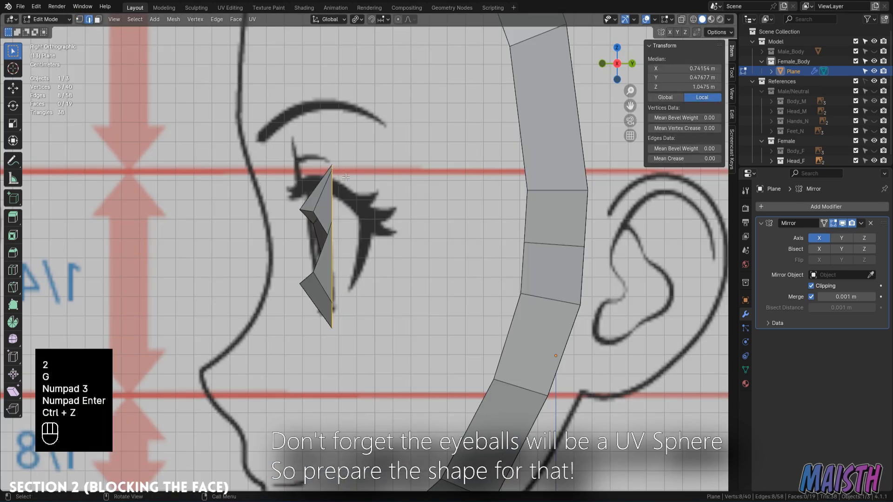
key("g")
key("1")
left_click(335, 236)
key("g")
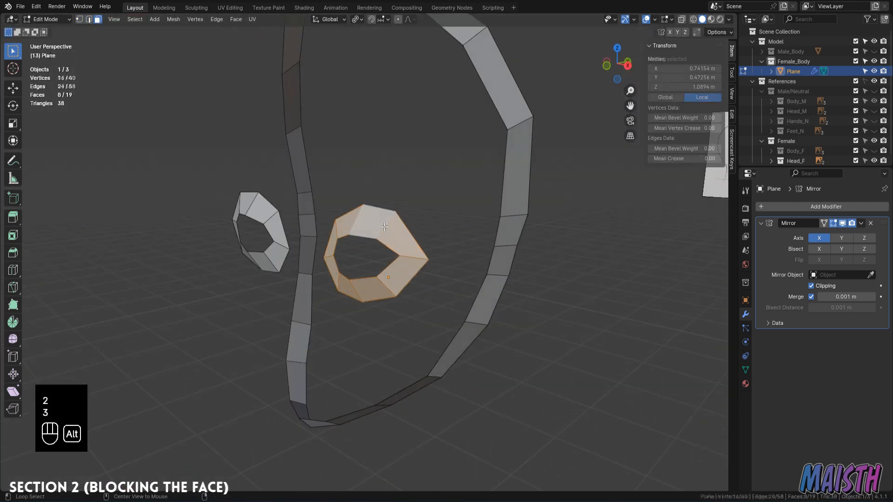
key("KP_3")
key("g")
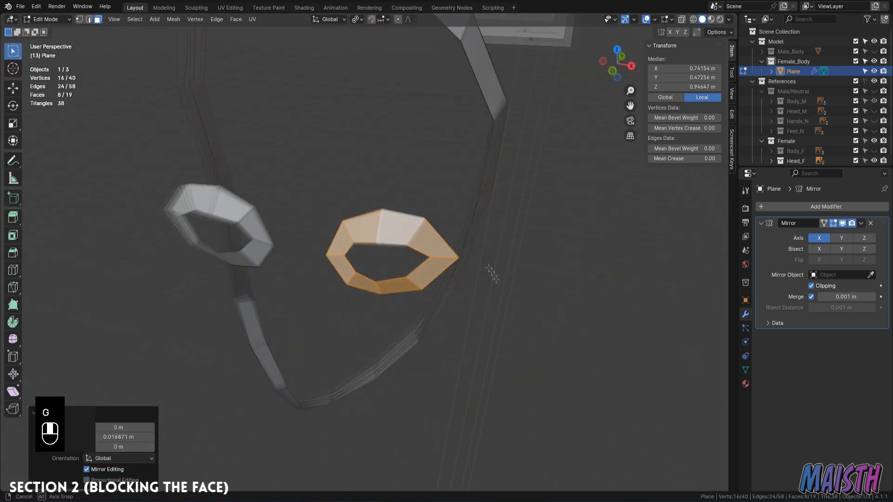
middle_click_drag(520, 274, 450, 245)
Slide the eye ring's outer corner vertex along its edge by a factor of about 0.373.
key("1")
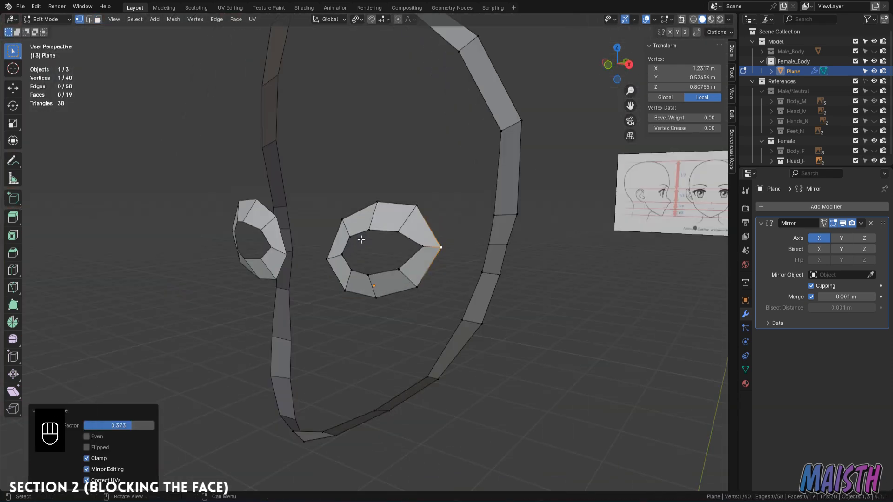
key("KP_3")
key("KP_1")
Join the eye ring's outer vertices to the face strip with edges and fill the two faces between them.
scroll(402, 254, "up", 3)
middle_click_drag(403, 255, 349, 261)
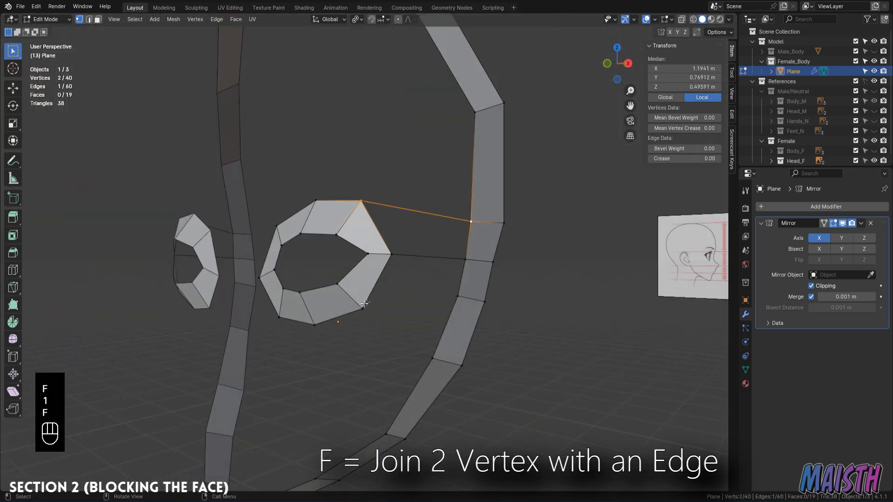
key("f")
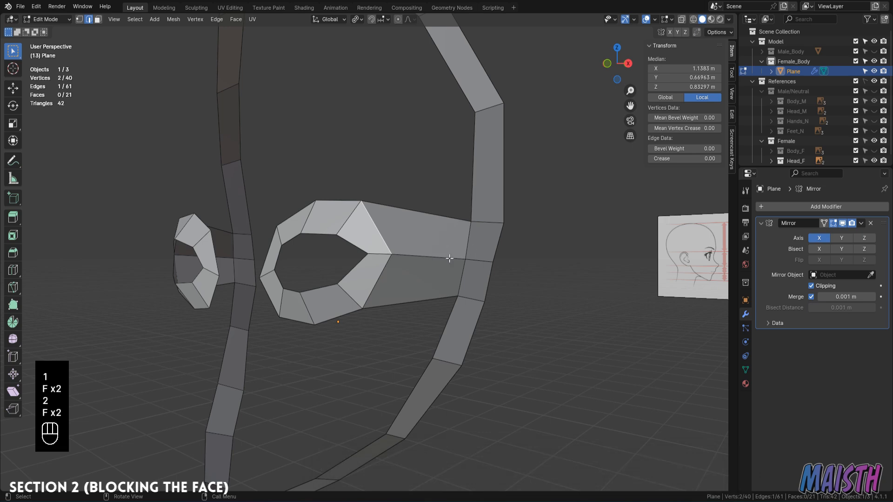
Add an edge loop across the two faces connecting the eye ring to the face strip.
middle_click_drag(472, 252, 414, 294)
key("ctrl+r")
left_click(400, 236)
mouse_move(399, 236)
middle_mouse_down()
mouse_move(321, 237)
mouse_move(453, 205)
mouse_move(384, 237)
middle_mouse_up()
Select the eye ring's faces and reposition the ring in the top view.
key("3")
key("l")
key("KP_7")
key("g")
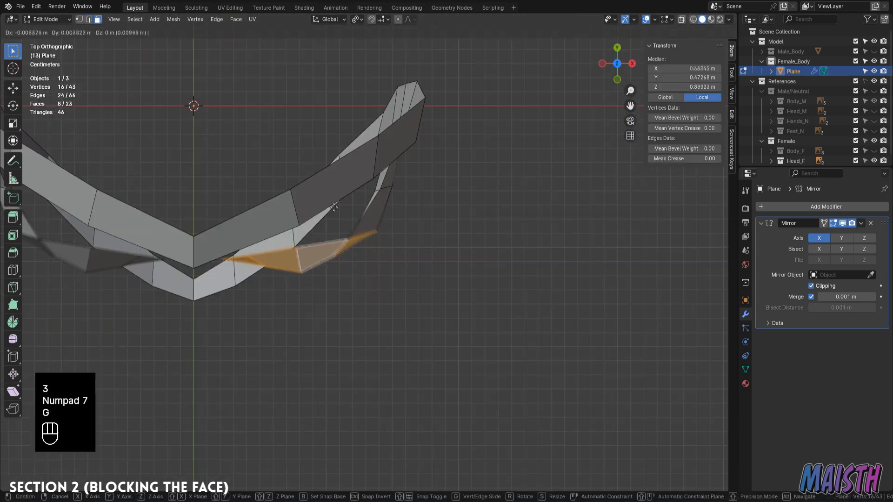
left_click(320, 179)
key("g")
key("g")
key("x")
middle_click_drag(360, 160, 358, 181)
Try to move and rotate the eye ring against the front and side references.
key("KP_3")
key("KP_1")
key("g")
left_click(466, 164)
key("r")
left_click(465, 165)
key("KP_3")
key("r")
key("g")
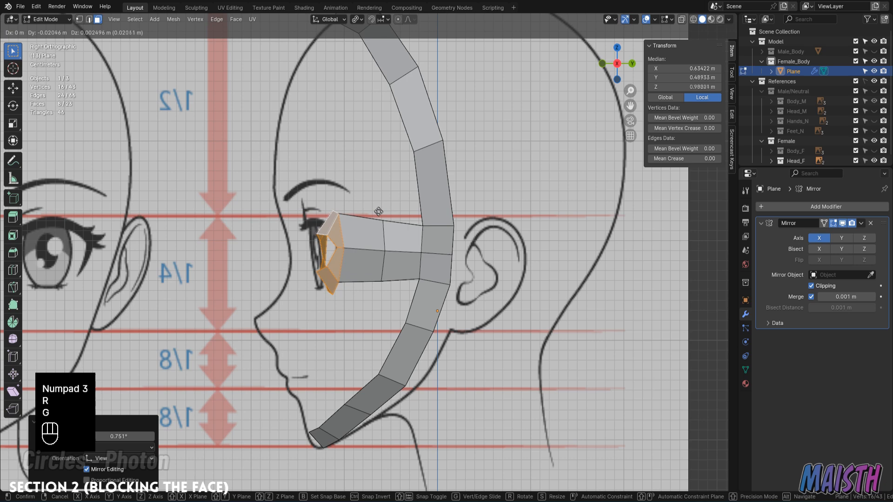
left_click(388, 215)
Undo the last moves and rotations of the eye ring.
middle_click_drag(388, 215, 464, 244)
key("ctrl+shift+z")
key("ctrl+z")
key("ctrl+shift+z")
key("ctrl+z")
Move the middle edges of the faces between eye ring and strip in the top view to round the temple.
key("2")
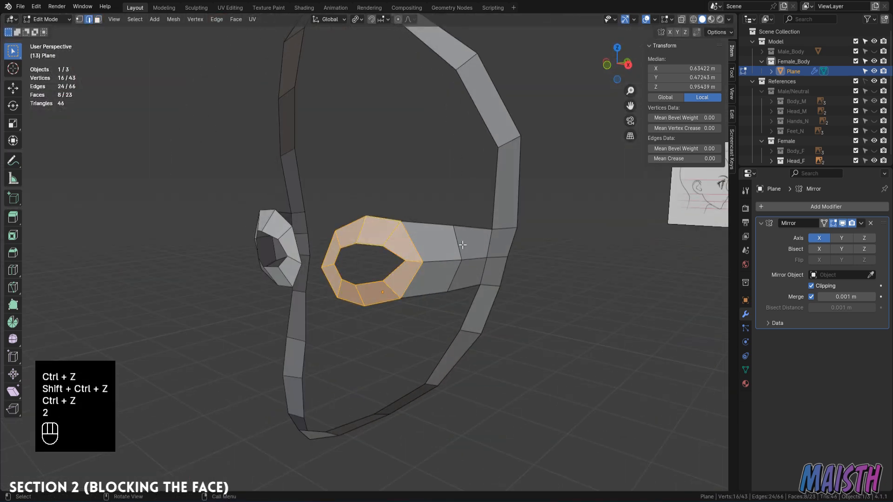
key("KP_7")
key("g")
left_click(460, 279)
middle_click_drag(460, 279, 449, 249)
Select the strip's two inner edges beside the eye and reposition them to smooth the side of the face.
left_click(417, 310, "shift")
middle_click_drag(417, 310, 540, 316)
key("g")
left_click(520, 368)
key("g")
left_click(408, 286)
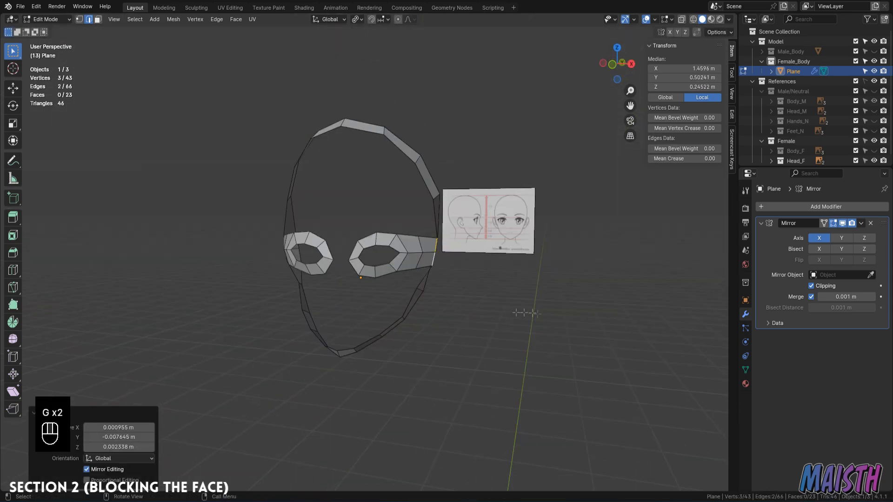
Extrude the eye ring's inner edges to the mirror centre line to form the nose bridge.
key("KP_3")
key("KP_1")
middle_click_drag(482, 285, 395, 212, "shift")
key("e")
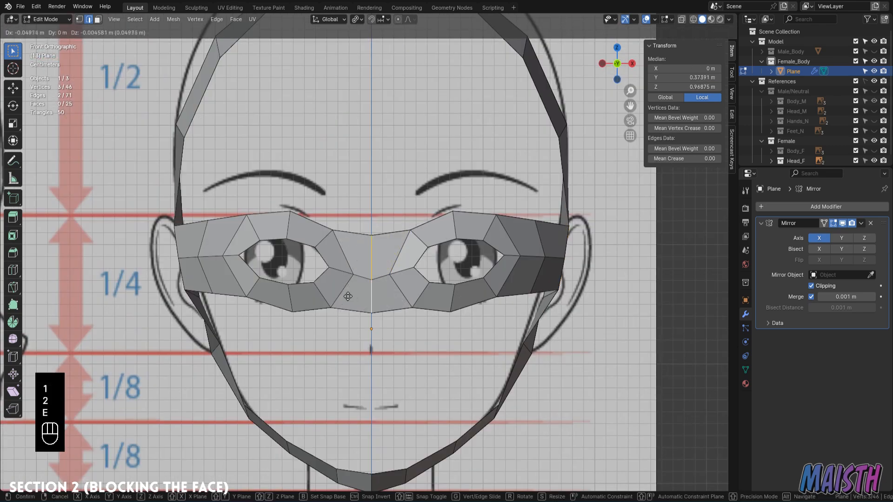
left_click(347, 292)
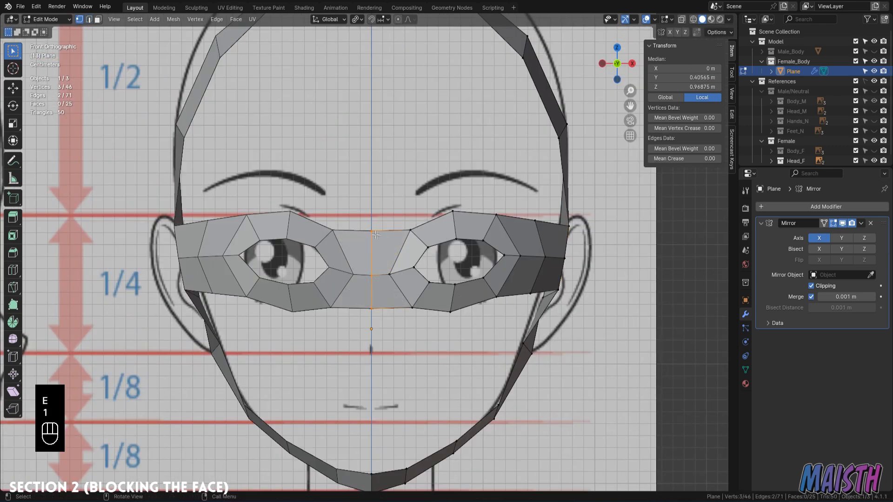
Slide the upper centre vertex of the nose bridge down along the centre line.
left_click(375, 235)
key("g")
key("g")
left_click(374, 235)
Move the nose bridge's centre edges forward in the side view towards the reference profile.
key("KP_3")
middle_click_drag(331, 239, 342, 302)
key("2")
key("KP_3")
key("g")
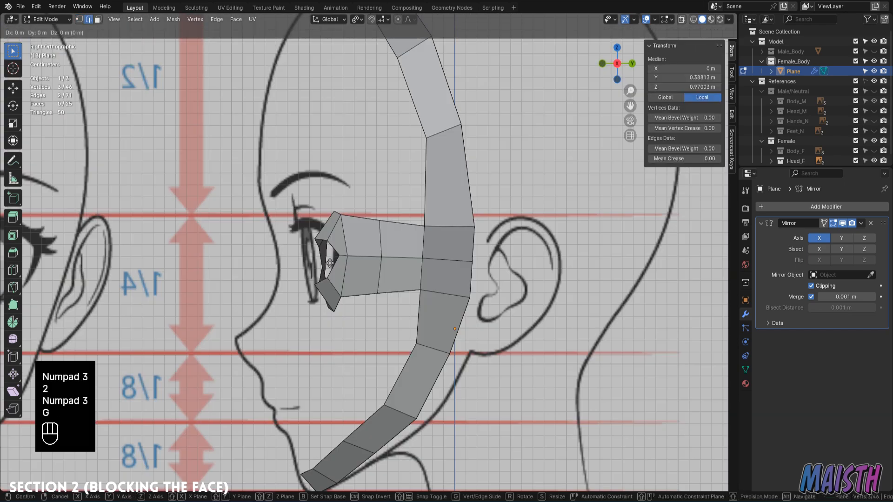
left_click(280, 269)
Add a centred edge loop to the nose bridge and move it about 0.005 m in X and -0.012 m in Y.
middle_click_drag(280, 268, 325, 289)
key("ctrl+r")
left_click(321, 289)
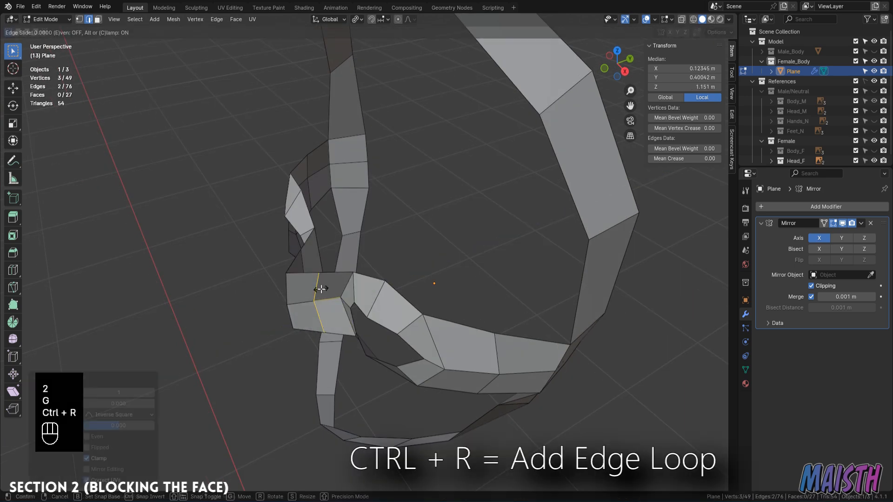
right_click(320, 289)
key("KP_7")
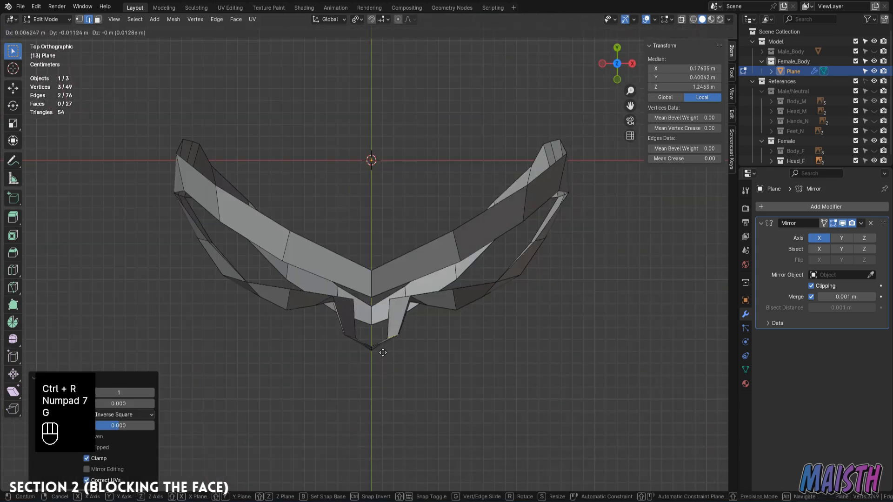
left_click(382, 353)
Straighten the new nose bridge loop by scaling it to 0 along X and move it towards the centre line.
key("KP_3")
key("KP_1")
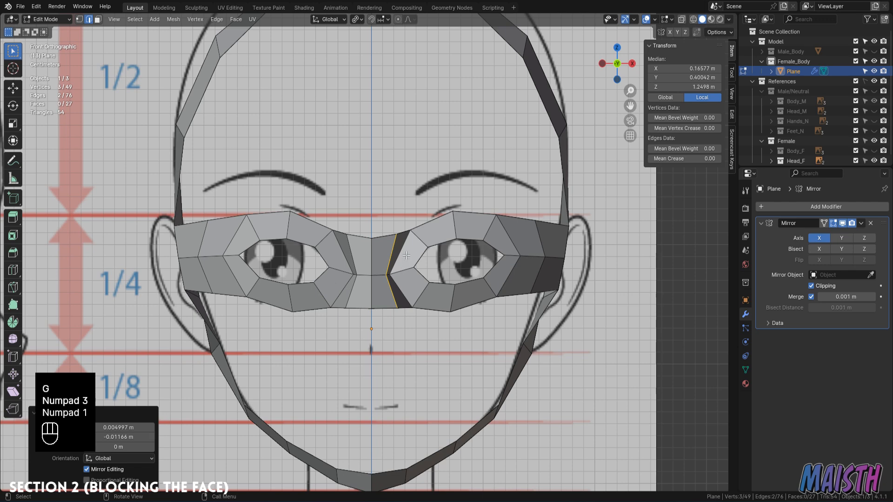
key("s")
key("0")
key("x")
left_click(403, 256)
key("g")
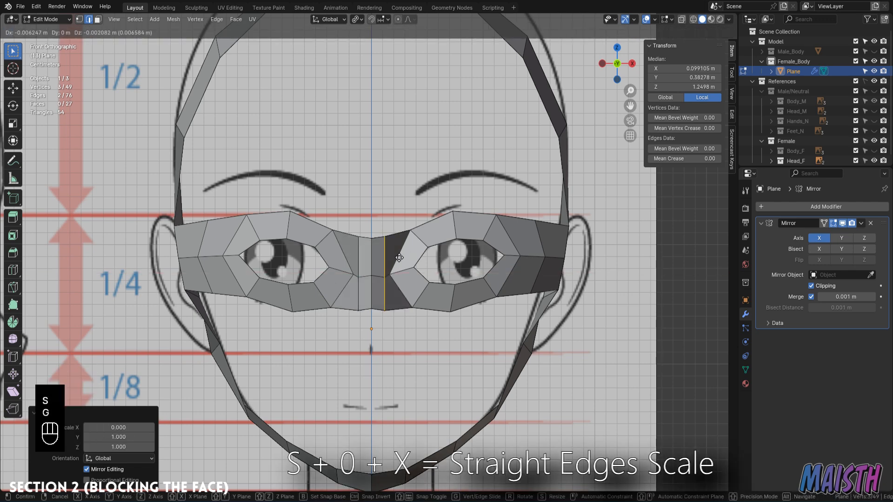
key("g")
left_click(391, 256)
Adjust the nose bridge loop's depth against the profile in the side reference.
middle_click_drag(391, 256, 406, 239)
key("g")
middle_click(302, 213)
left_click(301, 213)
key("KP_3")
key("g")
left_click(333, 273)
key("1")
left_click(374, 282)
key("g")
right_click(376, 281)
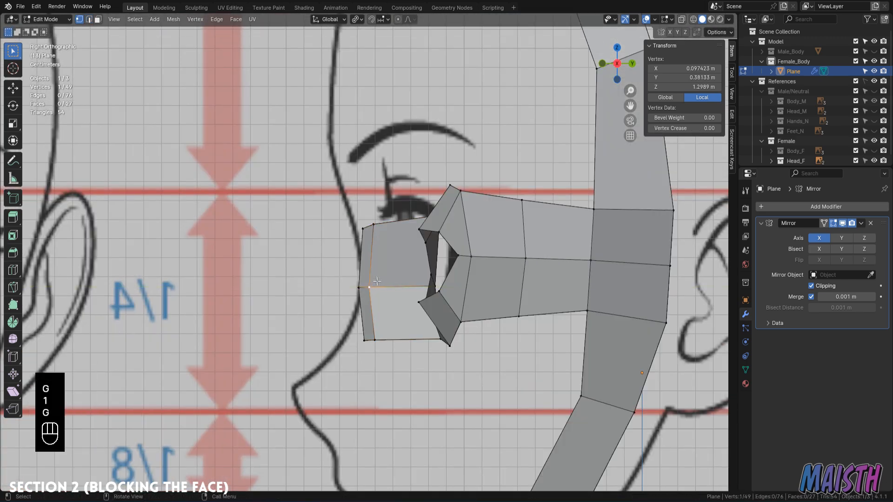
Adjust the nose bridge's upper end in the side view, moving its top edge about -0.003 m in Y.
left_click(367, 226)
key("g")
left_click(363, 225)
middle_click_drag(363, 226, 392, 296, "shift")
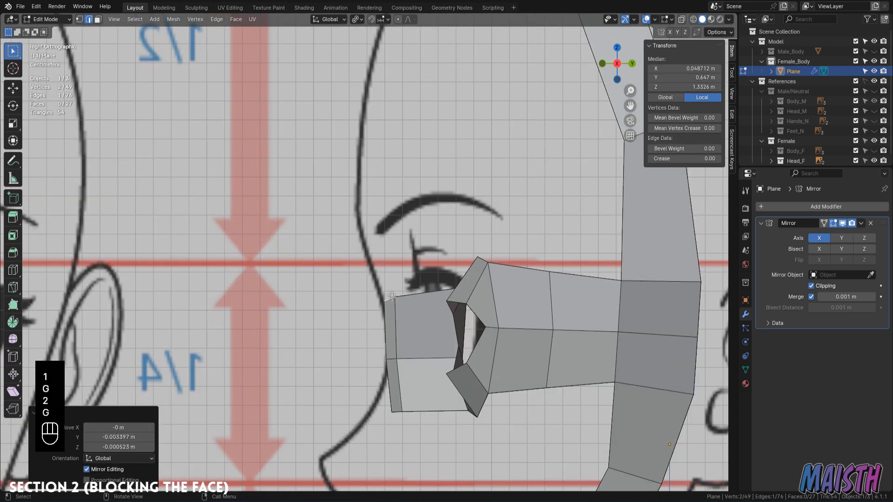
Extrude the nose bridge's top edge about -0.010 m in Y and 0.026 m in Z, and level it by scaling to 0 along Z.
key("e")
left_click(375, 247)
middle_click_drag(376, 247, 404, 330, "shift")
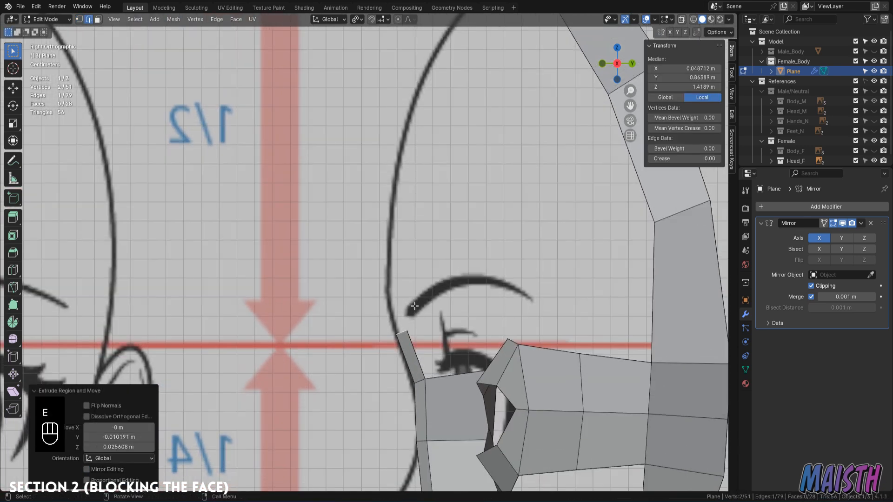
key("KP_1")
key("s")
key("z")
key("0")
left_click(415, 304)
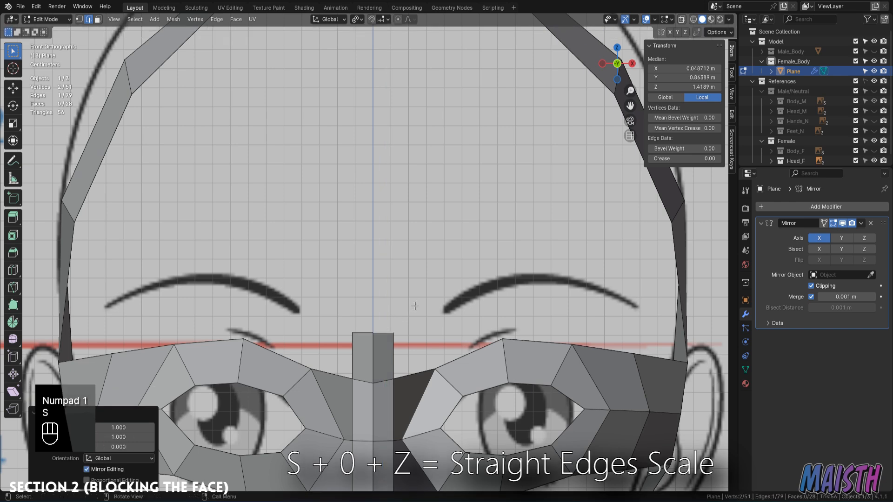
Add one edge loop near the centre of the head outline's top segment, slid by about 0.631 towards the centre line.
scroll(421, 375, "down", 2)
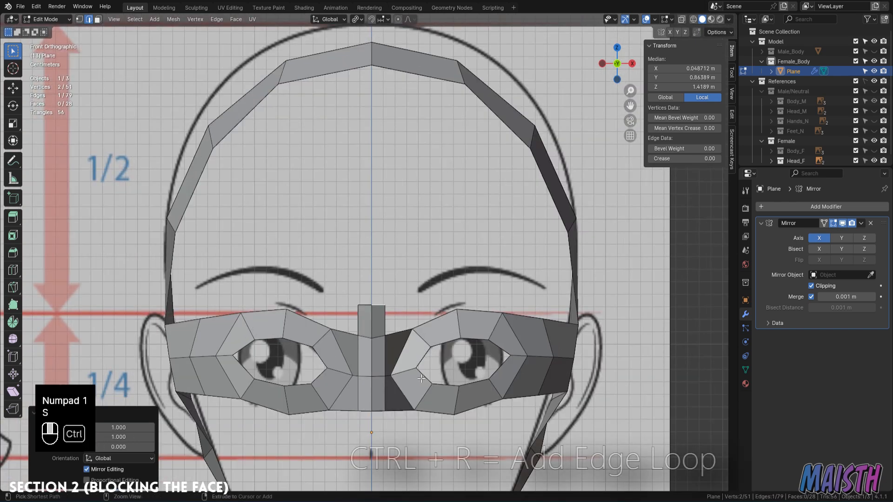
key("ctrl+r")
left_click(380, 59)
left_click(354, 59)
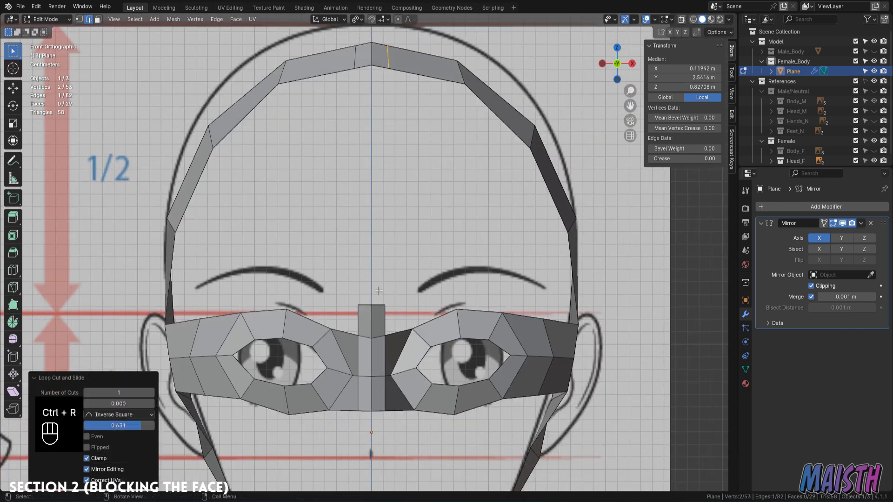
Bridge the nose bridge's extruded top edge to the matching centre edge of the head outline strip.
key("ctrl+r")
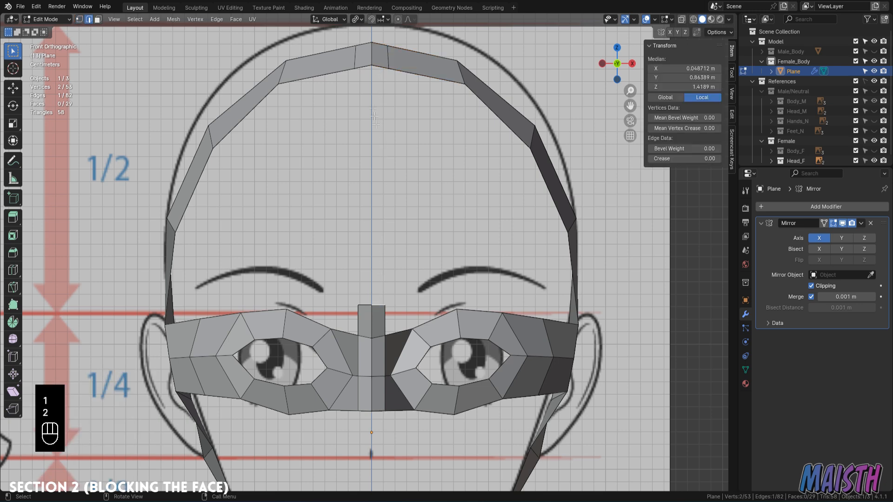
right_click(426, 114)
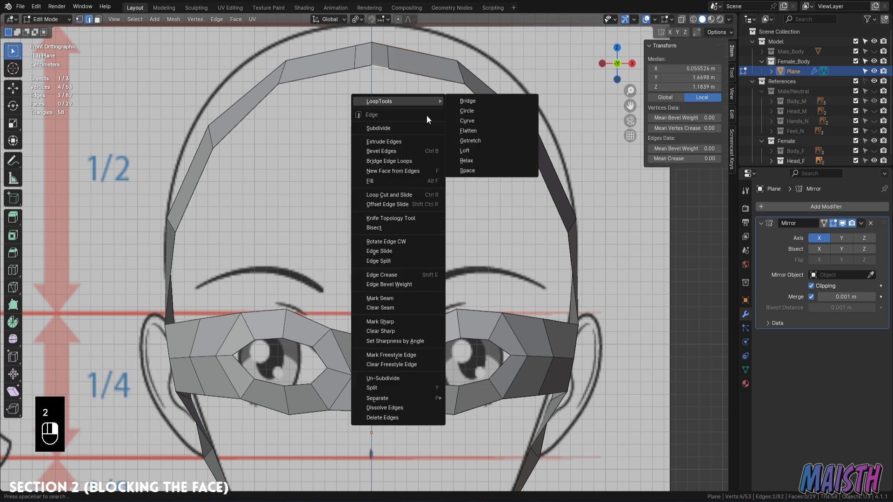
left_click(476, 109)
Add two evenly spaced edge loops to the forehead strip and move each forward onto the side reference's forehead profile.
key("KP_3")
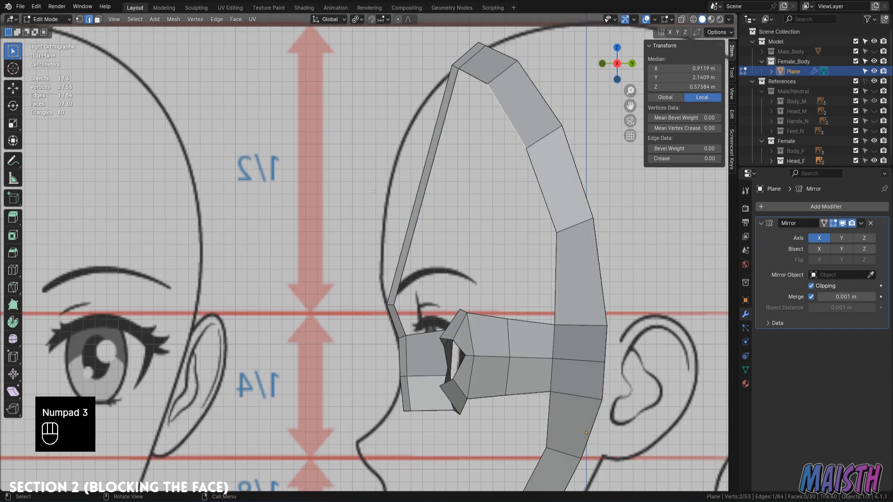
left_click(419, 212)
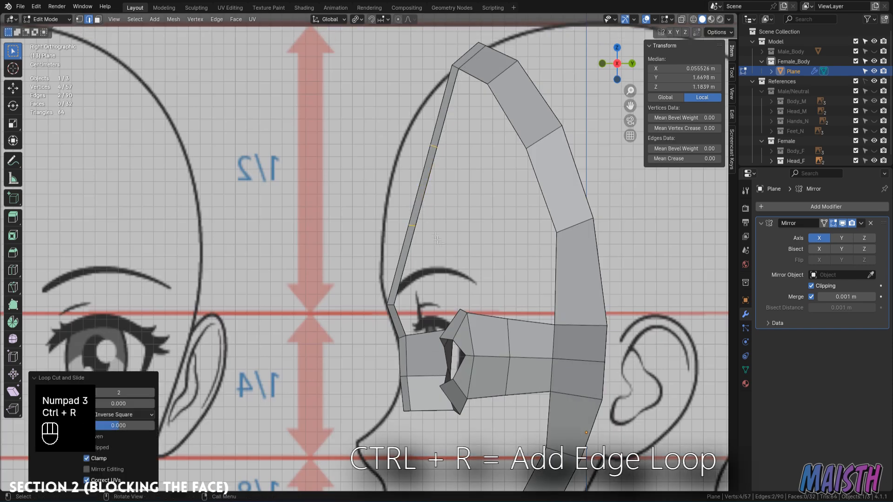
key("1")
key("g")
left_click(353, 199)
key("g")
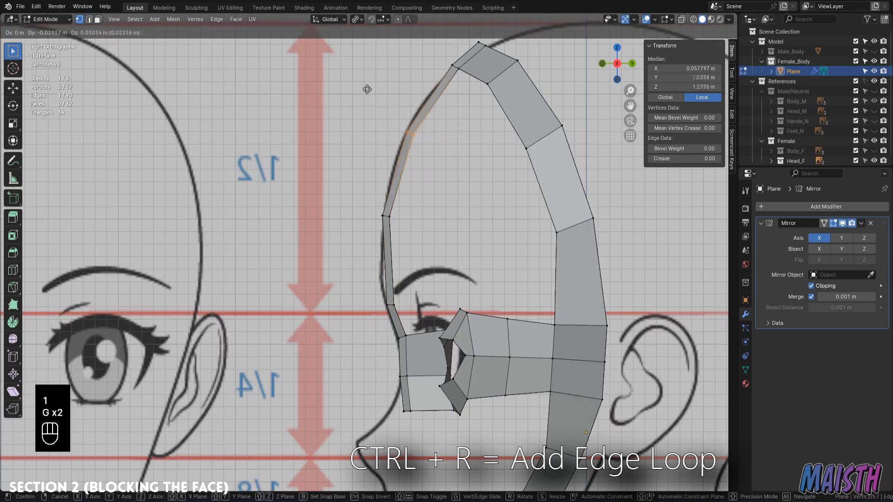
left_click(370, 84)
Move the nose bridge's bottom edge about -0.010 m in Y and 0.002 m in Z to meet the side profile.
scroll(371, 85, "down", 4)
key("KP_1")
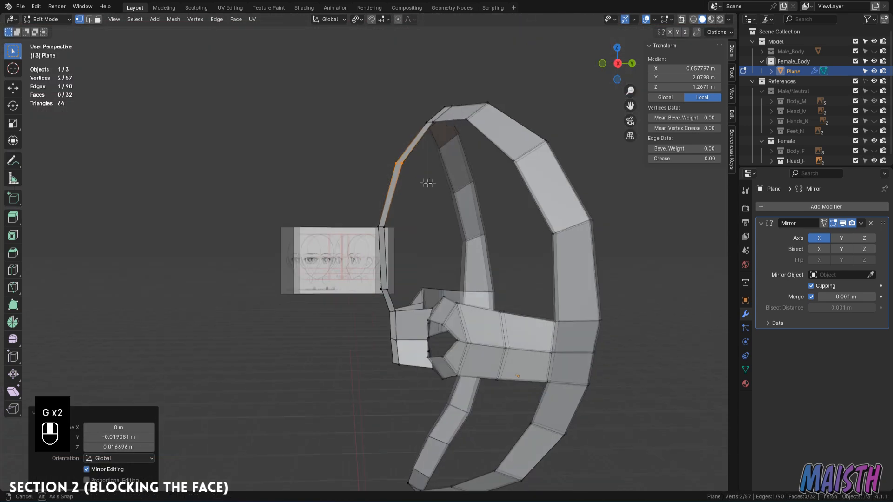
scroll(365, 247, "up", 4)
key("2")
key("KP_3")
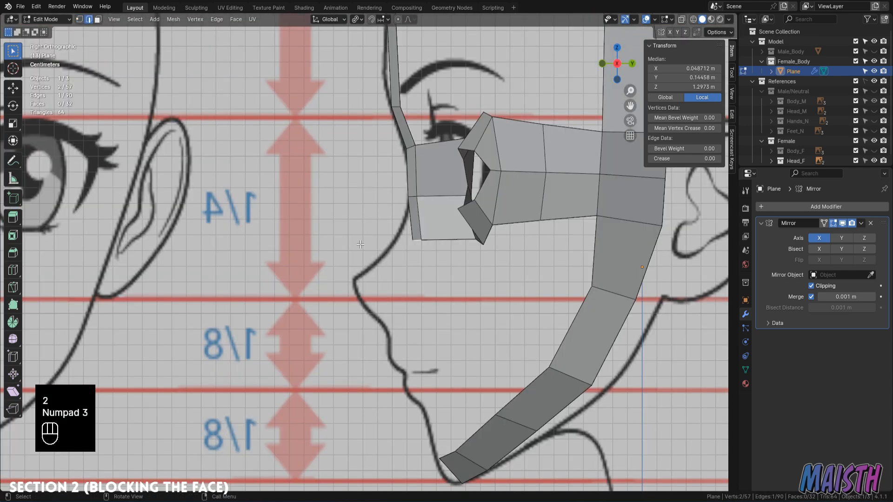
key("g")
left_click(430, 259)
key("g")
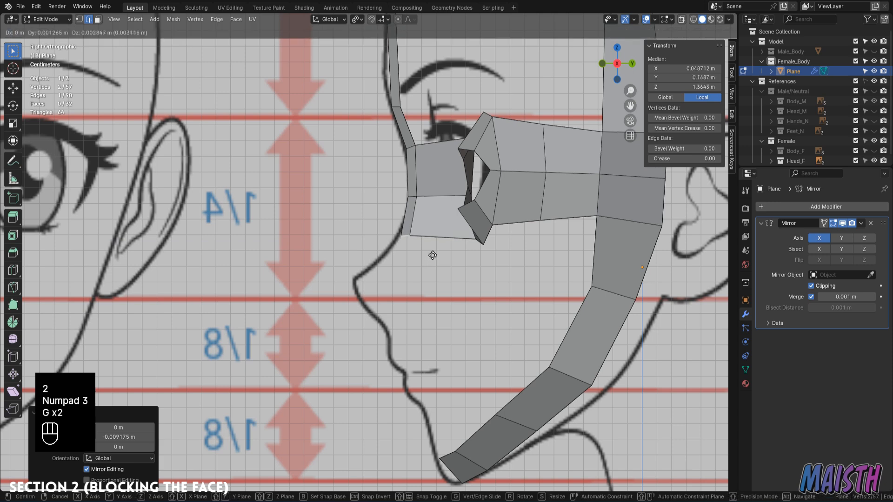
left_click(430, 256)
Extrude the nose bridge's bottom edge four times along the side profile, over the nose tip to the nose's base.
key("e")
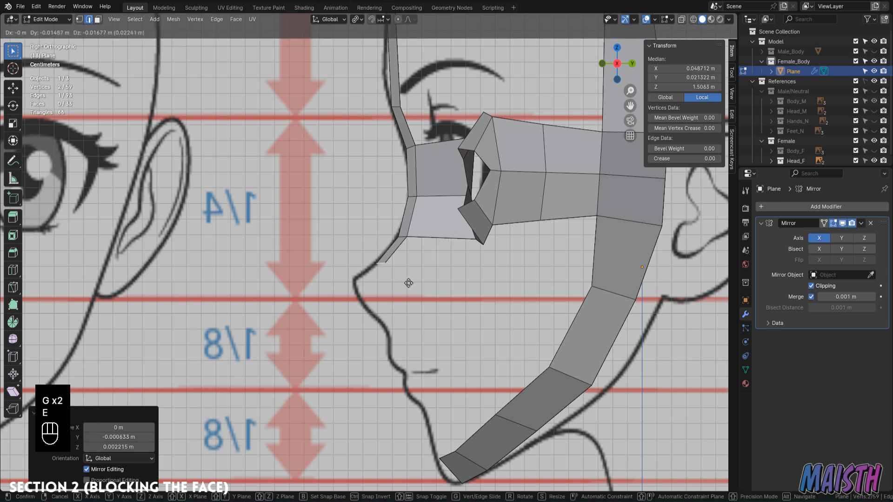
left_click(411, 278)
key("e")
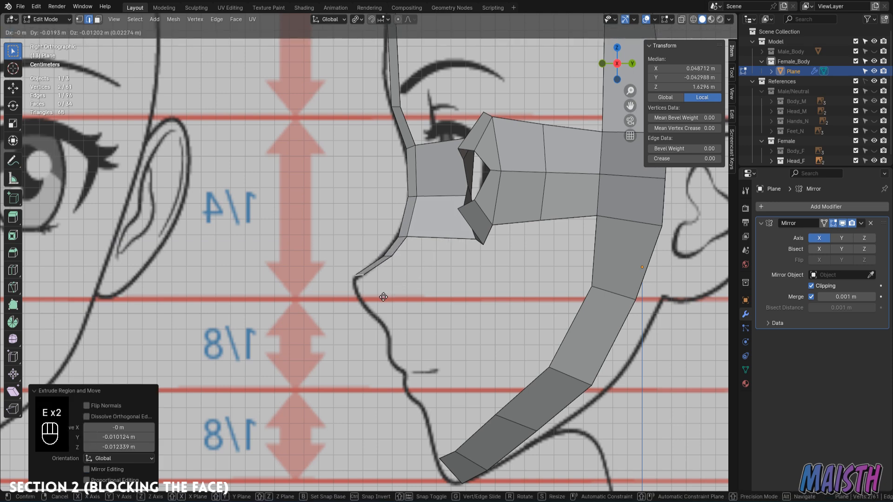
left_click(381, 298)
key("e")
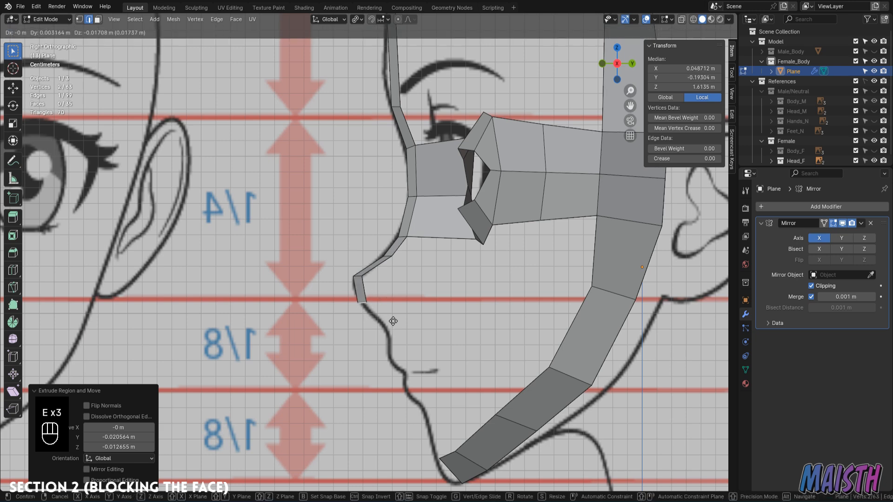
left_click(389, 316)
key("e")
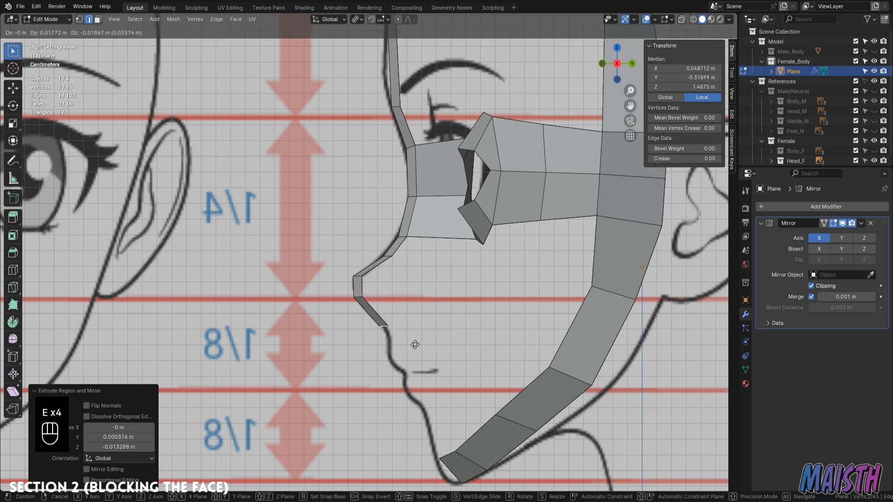
left_click(414, 345)
Add one edge loop above the nose tip and one on its underside, and move the lower loop onto the profile.
key("ctrl+r")
left_click(372, 266)
right_click(373, 266)
middle_click_drag(372, 266, 373, 231, "ctrl")
left_click(380, 326)
right_click(380, 326)
key("g")
key("KP_Enter")
scroll(371, 325, "up", 1)
middle_click_drag(371, 325, 393, 299, "shift")
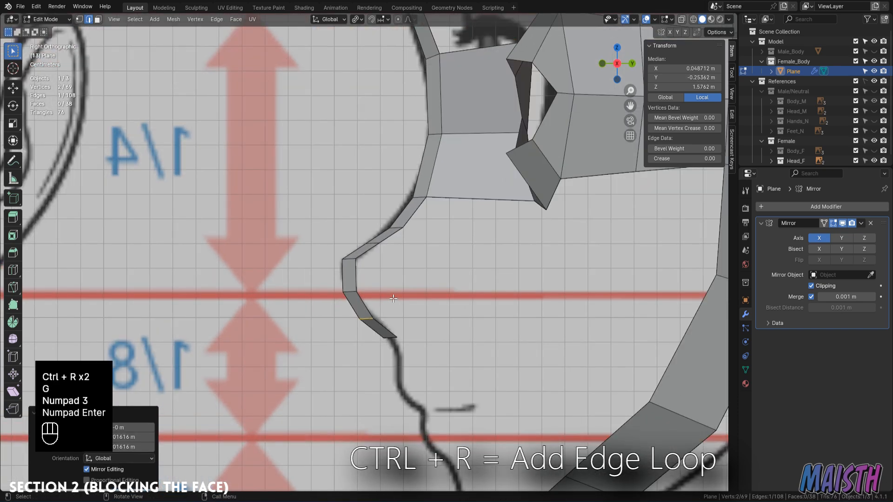
key("KP_1")
key("KP_3")
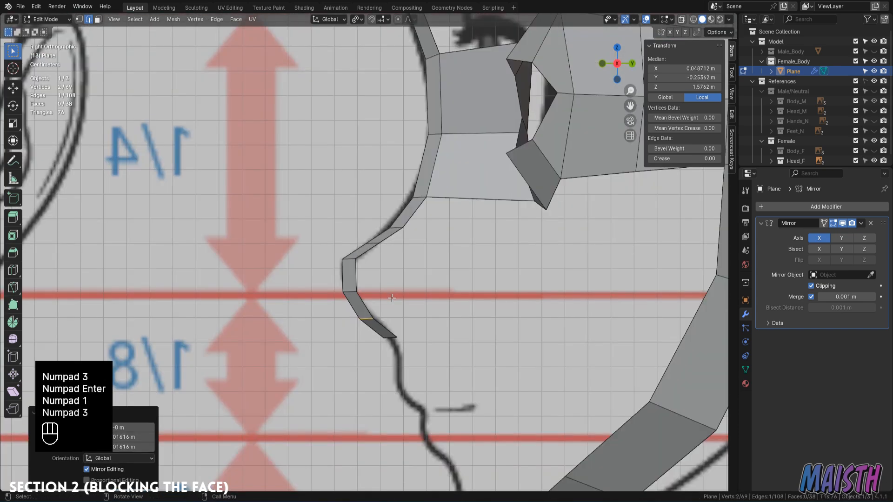
Extrude the nose tip's three side edges about 0.027 m in Y and straighten them by scaling to 0 along Y.
key("1")
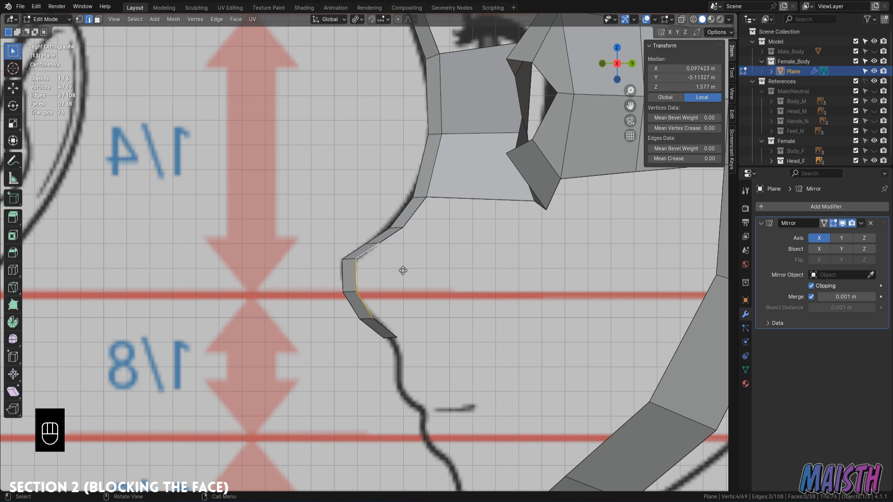
key("e")
left_click(464, 280)
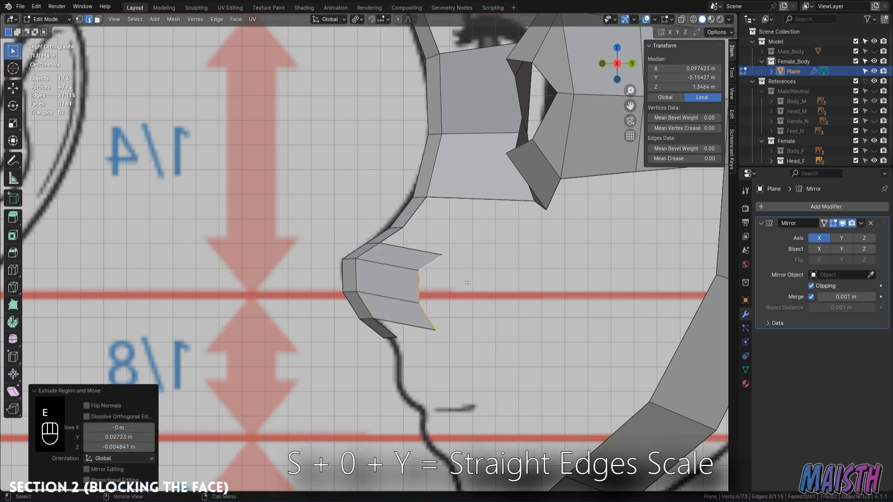
key("s")
key("0")
key("y")
left_click(464, 282)
Move the extruded nose side edges outward along X in the front view to form the nostril wing.
key("KP_3")
key("KP_1")
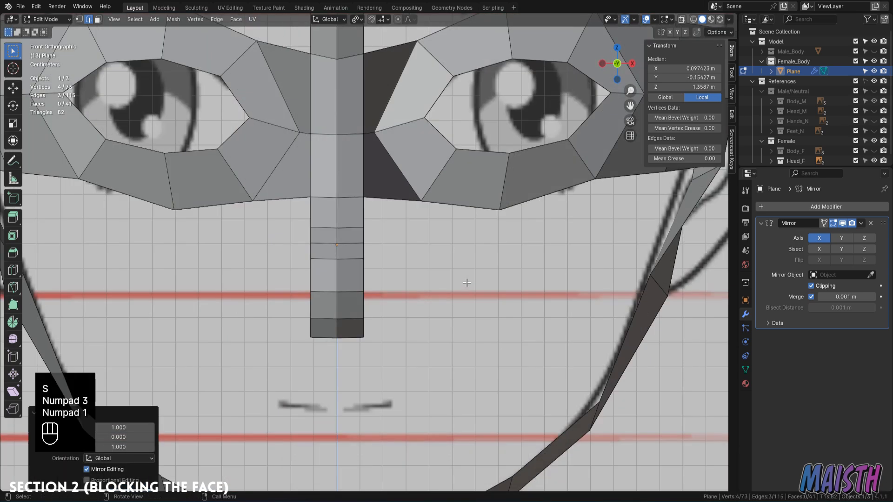
key("g")
key("x")
left_click(501, 281)
middle_click_drag(501, 281, 372, 284)
key("KP_1")
Narrow the nose tip by moving its side edges inward and sliding the bottom corner vertex towards the centre line.
key("g")
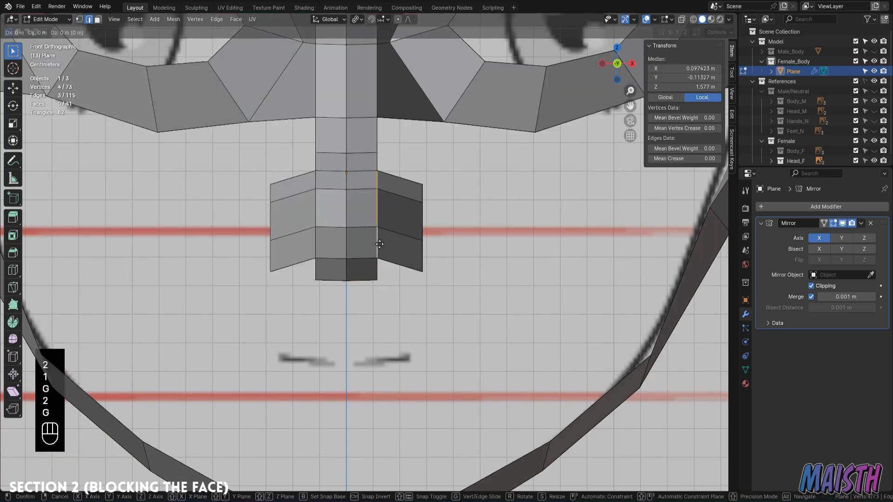
key("g")
left_click(364, 243)
key("1")
left_click(376, 279)
key("g")
key("g")
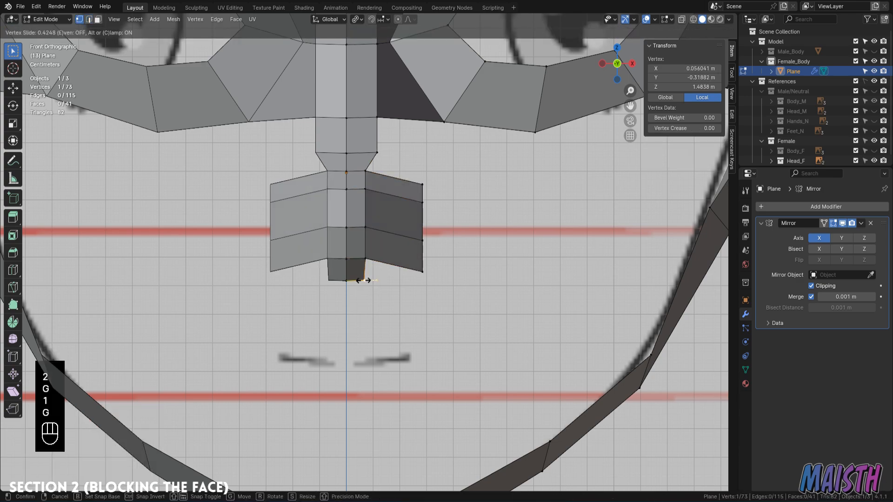
left_click(364, 280)
Add two edge loops across the nostril wing and move the inner loop outward in the top view.
middle_click_drag(363, 279, 386, 213)
left_click(396, 235)
key("ctrl+r")
key("KP_7")
key("g")
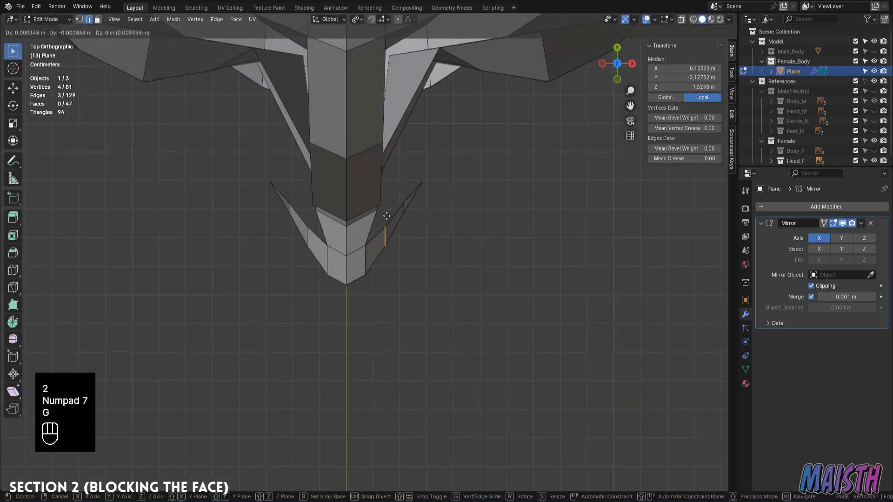
left_click(390, 222)
key("g")
left_click(396, 224)
Rotate the nostril wing's outer edge loop about -34.3° in the top view and move it outward.
middle_click_drag(396, 225, 325, 172)
key("2")
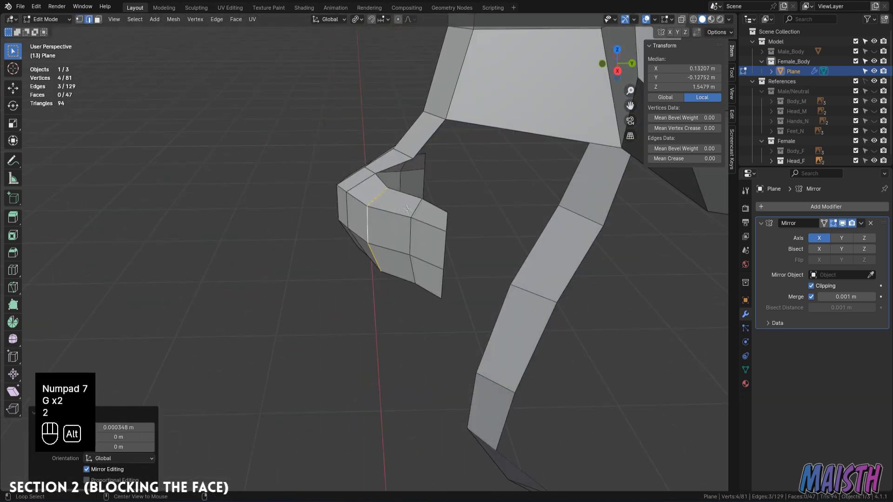
left_click(413, 229, "alt")
key("KP_7")
key("r")
left_click(467, 157)
key("g")
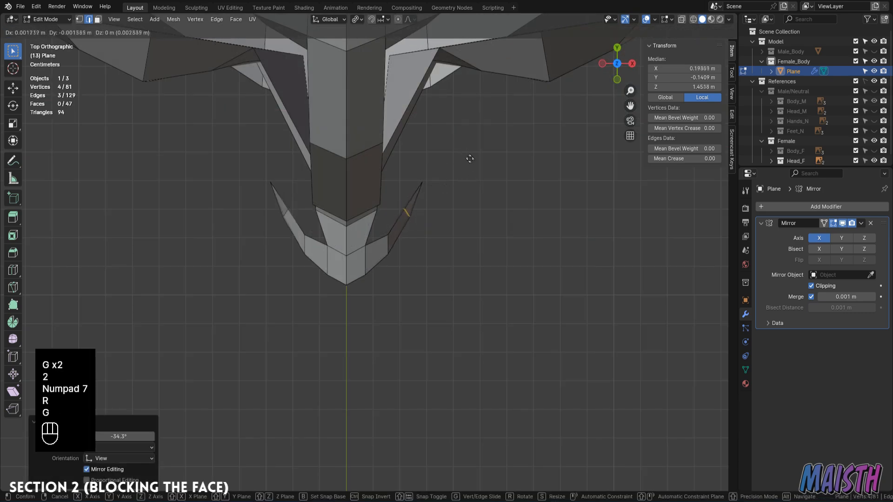
left_click(473, 161)
Rotate the nostril wing's inner edge loop about -20.6° in the top view and move it about 0.002 m in X.
key("2")
left_click(389, 245, "alt")
key("r")
left_click(435, 197)
key("g")
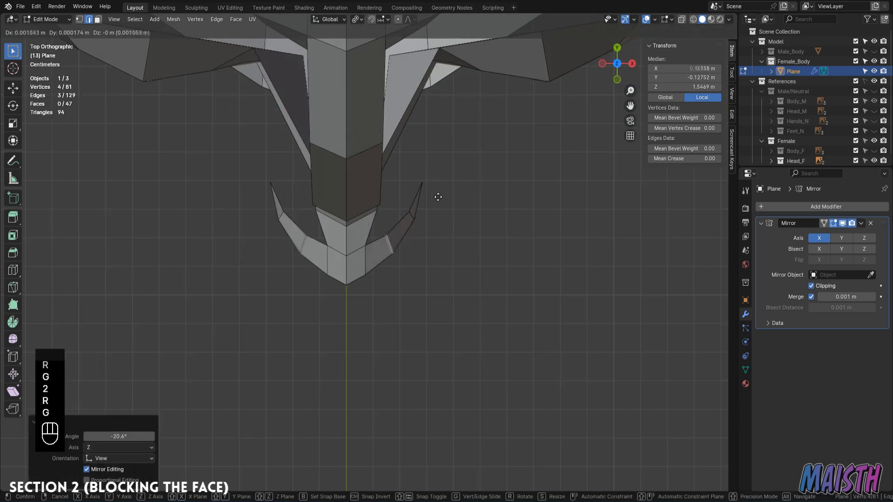
left_click(437, 199)
Turn on proportional editing and move the nostril wing's upper rear vertex down along Z in the side view.
middle_click_drag(436, 199, 420, 222)
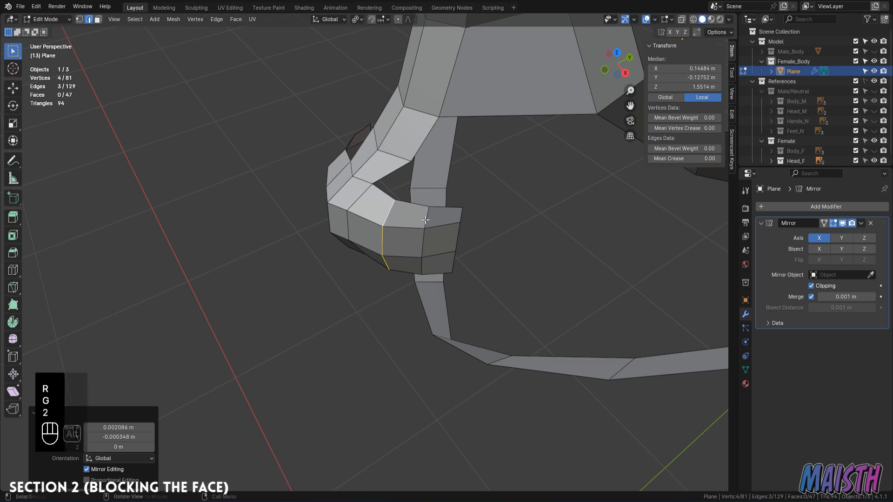
key("KP_3")
key("KP_1")
key("KP_3")
key("1")
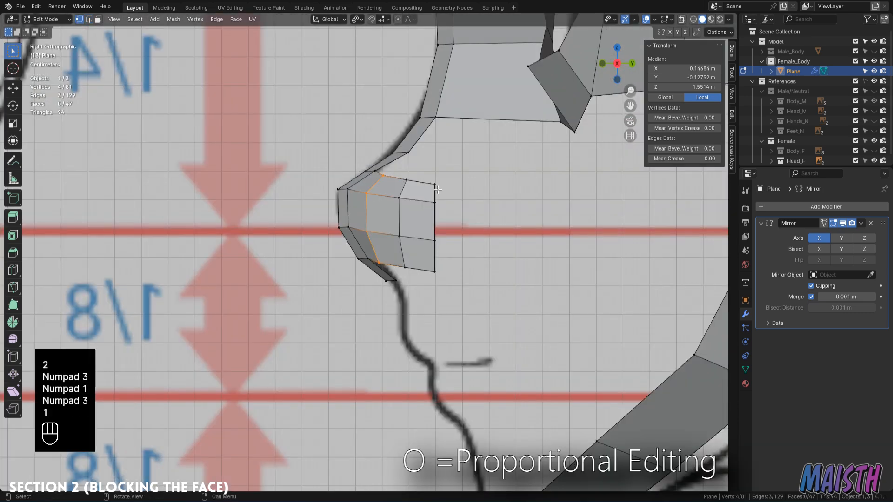
left_click(436, 187)
key("g")
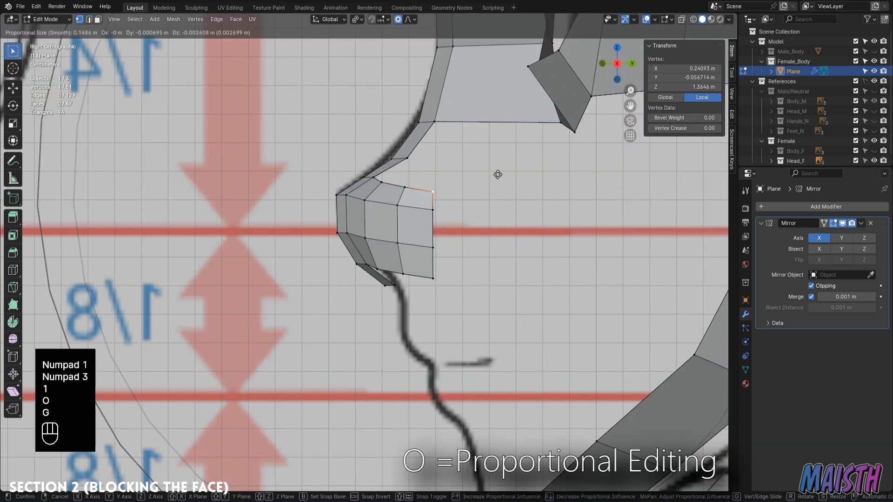
scroll(497, 175, "up", 15)
key("z")
left_click(493, 200)
Reposition an edge of the nostril wing with proportional editing to round the nose.
middle_click_drag(493, 200, 364, 215)
key("2")
left_click(368, 230)
key("g")
left_click(364, 225)
Turn off proportional editing and extrude the nostril wing's outer bottom edge about -0.009 m in Z.
key("2")
key("KP_3")
key("KP_1")
key("2")
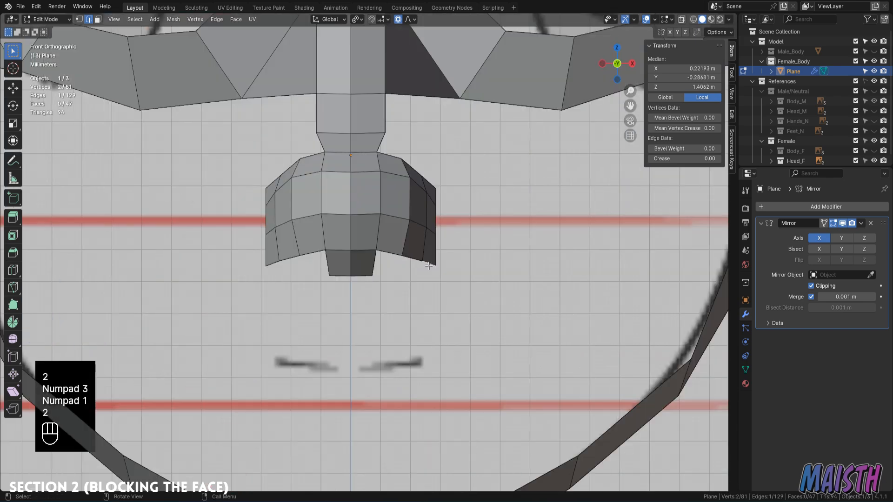
middle_click_drag(430, 265, 418, 239)
key("o")
key("e")
left_click(419, 262)
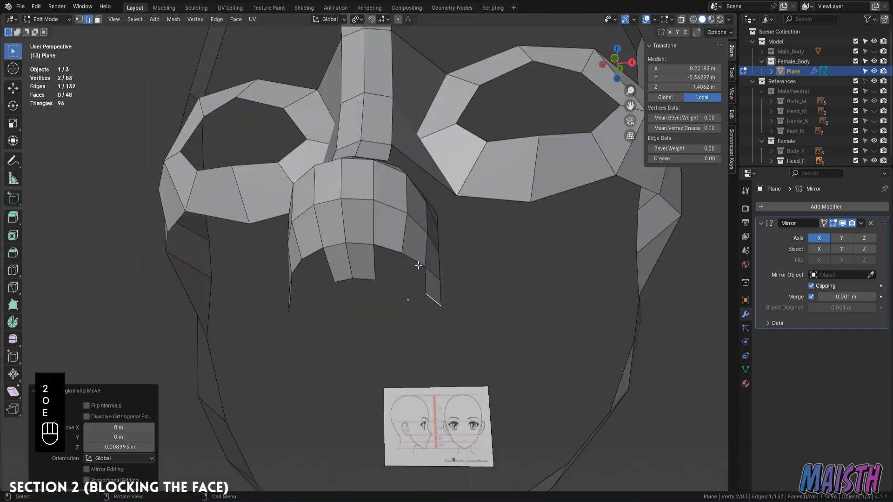
Move the extruded nostril edge in the side view and rotate it freely to follow the wing's curve.
key("KP_3")
key("KP_1")
key("KP_3")
key("g")
left_click(424, 258)
key("r")
key("r")
left_click(395, 266)
Select an edge loop on the nostril wing and move it to round the wing's outline.
middle_click_drag(395, 267, 374, 178)
key("2")
key("1")
left_click(409, 316)
key("2")
left_click(441, 316, "alt")
key("g")
left_click(469, 316)
Reposition individual vertices and an edge around the nostril wing to smooth the nose's shape.
key("1")
left_click(458, 257)
key("g")
left_click(453, 261)
key("2")
left_click(353, 189)
key("g")
middle_click_drag(363, 242, 468, 365)
left_click(361, 191)
key("1")
left_click(341, 178)
Extrude the bottom edges of the nose's centre base and the nostril wing downward together in the front view.
key("2")
key("KP_3")
key("KP_1")
left_click(448, 273)
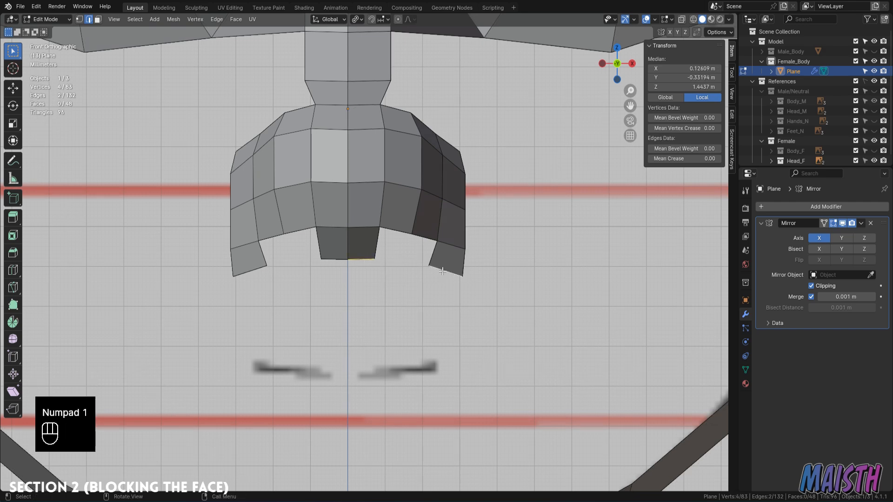
key("e")
left_click(438, 299)
Join the nostril wing's inner bottom edge to the side edge of the nose's centre base with a new face.
key("2")
left_click(431, 282)
left_click(379, 274, "shift")
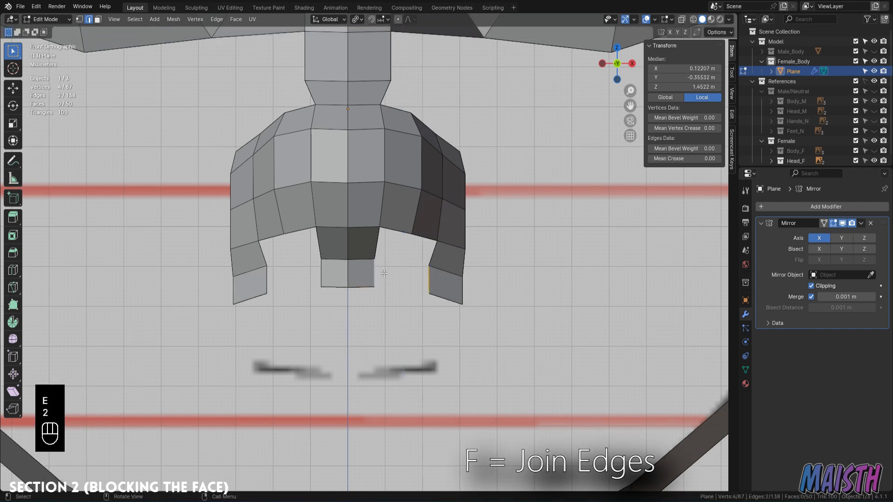
middle_click_drag(416, 284, 376, 292)
left_click(375, 292)
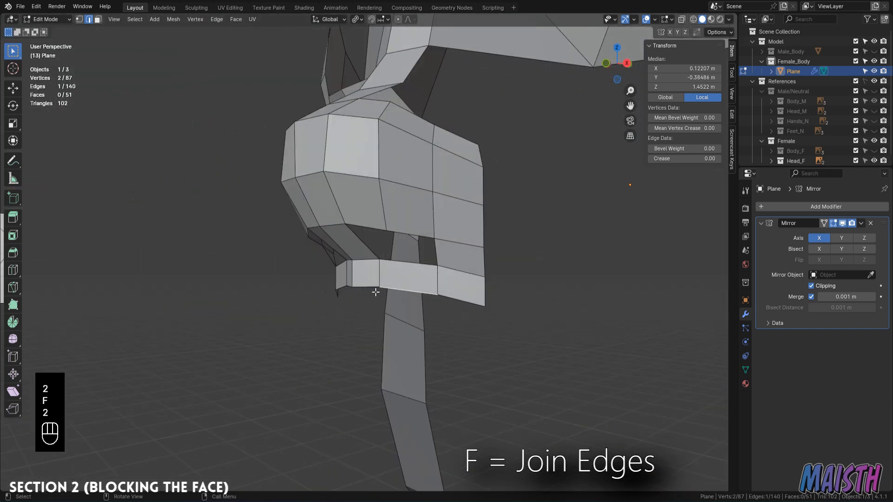
key("1")
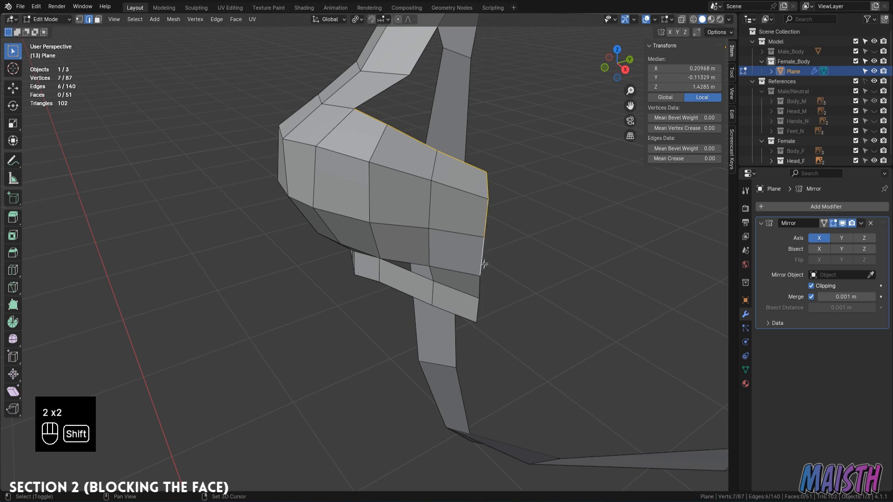
Extrude the nostril wing's outer border edges and scale them outward by about 1.147.
middle_click_drag(484, 261, 497, 260)
left_click(358, 291, "shift")
middle_click_drag(358, 292, 375, 301)
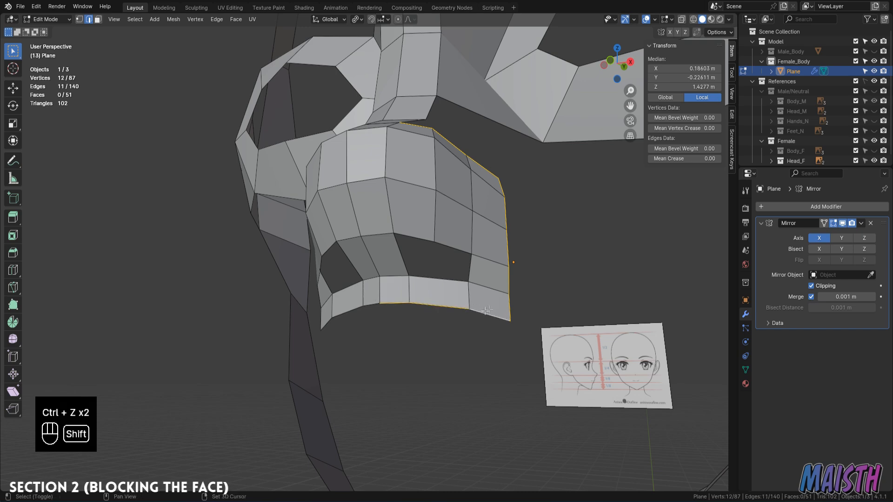
key("e")
key("s")
left_click(516, 316)
Move the extruded wing border back along Y by about 0.0047 m and rescale it.
middle_click_drag(521, 316, 552, 324)
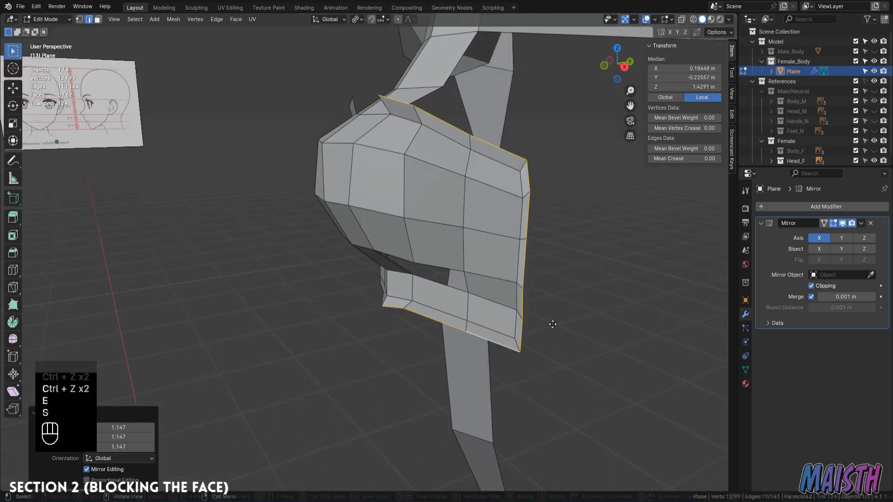
key("g")
key("y")
left_click(569, 320)
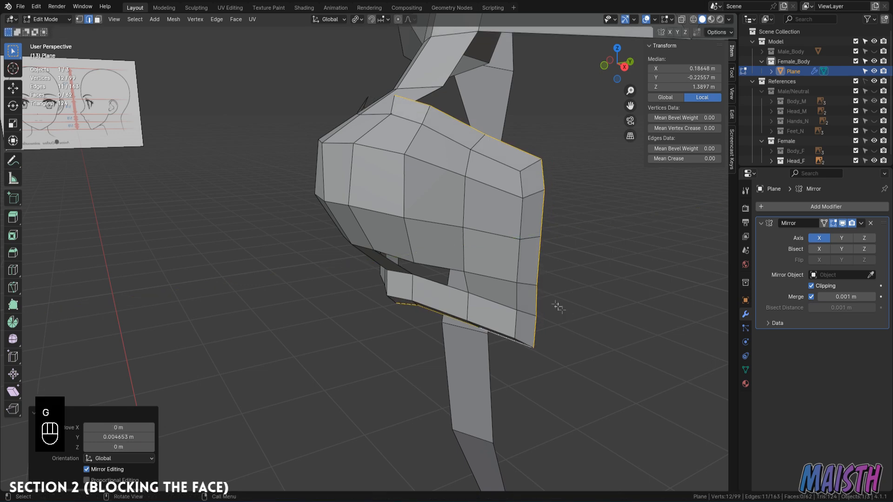
middle_click_drag(569, 320, 545, 254)
key("s")
key("1")
left_click(552, 209)
Reposition a vertex on the nostril wing and slide an edge along the nose's surface.
middle_click_drag(552, 209, 511, 251)
left_click(409, 188)
key("g")
left_click(381, 180)
key("ctrl+r")
key("ctrl+z")
left_click(377, 292, "shift")
key("2")
key("g")
key("g")
Move individual vertices around the nostril opening to even out the nose's underside.
middle_click_drag(448, 255, 404, 139)
left_click(416, 218)
key("1")
left_click(398, 240)
middle_click_drag(408, 236, 349, 261)
key("g")
left_click(345, 269)
Enable proportional editing and move an edge of the nostril wing in the side view.
key("KP_3")
key("o")
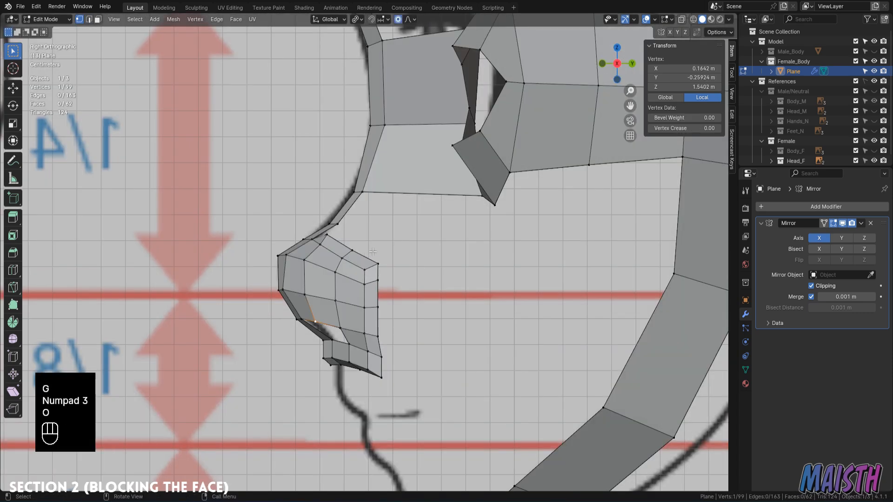
key("2")
left_click(366, 296)
key("g")
left_click(385, 286)
Reposition nostril wing vertices with proportional editing to round the wing's outline.
key("1")
left_click(390, 269)
key("g")
left_click(390, 269)
middle_click_drag(391, 269, 409, 260)
key("g")
left_click(400, 287)
Disable proportional editing and adjust an edge and a vertex of the nose individually, starting in the side view.
key("KP_3")
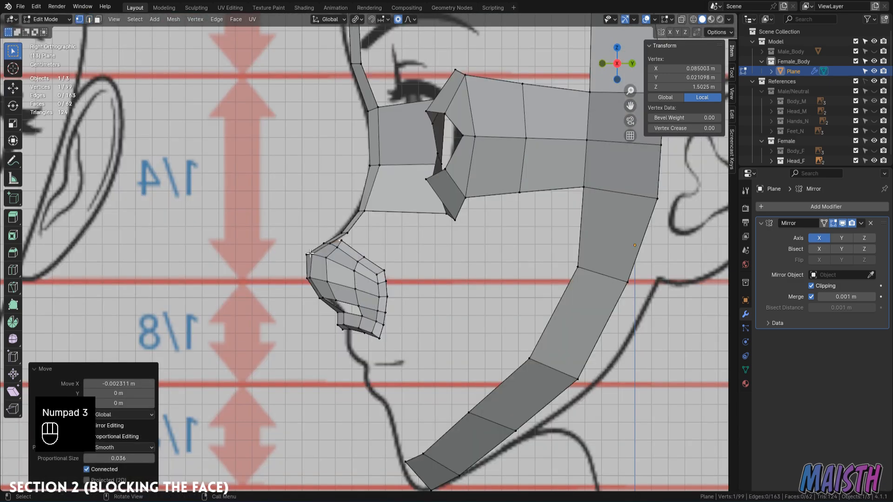
scroll(412, 206, "up", 2)
scroll(412, 207, "up", 2)
key("o")
key("2")
left_click(384, 191)
key("g")
left_click(391, 193)
key("1")
left_click(479, 210)
middle_click_drag(480, 210, 558, 195)
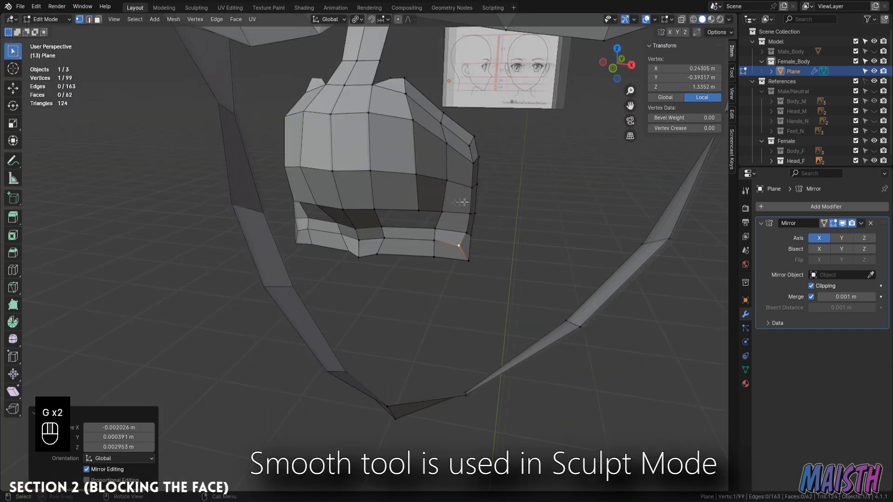
Switch to Sculpt Mode and even out the nostril wing with the Smooth brush.
left_click(46, 19)
left_click(51, 54)
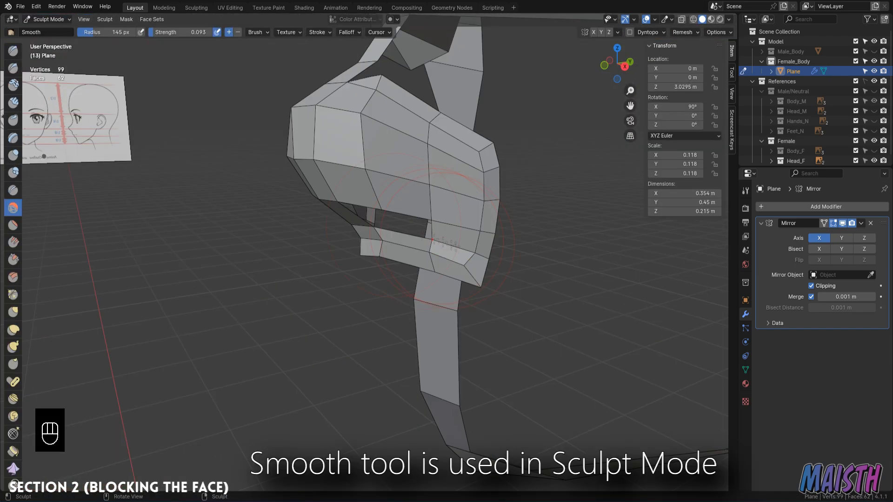
mouse_move(418, 279)
middle_mouse_down()
mouse_move(428, 319)
mouse_move(398, 229)
middle_mouse_up()
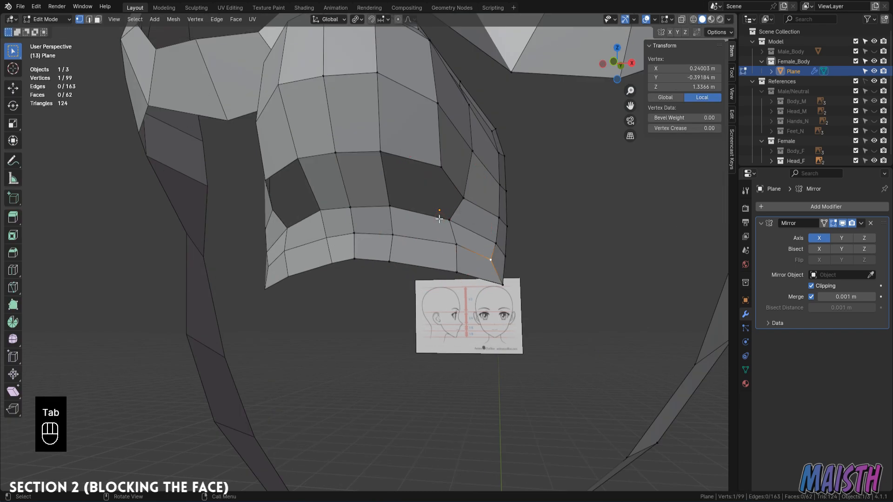
Return to Edit Mode, add an edge loop across the strip between the nostrils and select its edge.
key("Tab")
key("ctrl+r")
left_click(357, 193)
middle_click_drag(358, 194, 371, 149)
key("2")
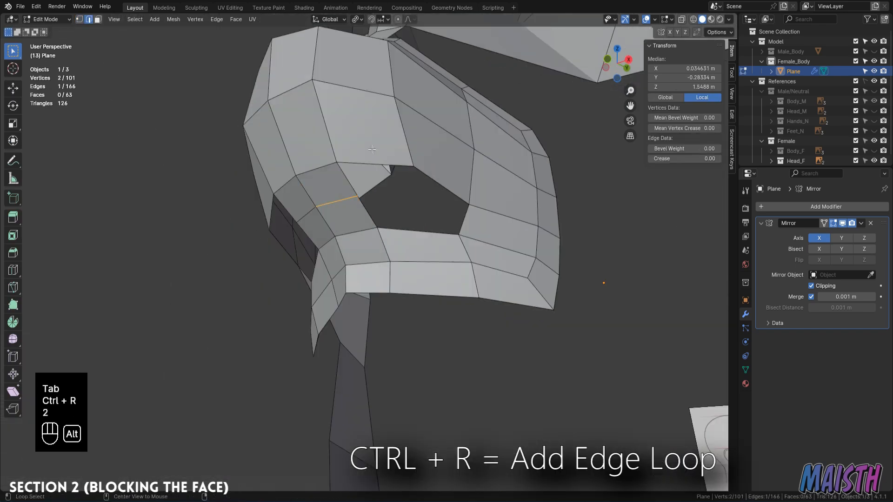
key("2")
left_click(334, 199)
Move the new edge between the nostrils outward in the side view to round the nose's underside.
key("KP_3")
left_click(328, 204)
key("2")
left_click(295, 191)
key("g")
right_click(343, 243)
middle_click_drag(342, 243, 385, 305, "shift")
key("alt+z")
key("1")
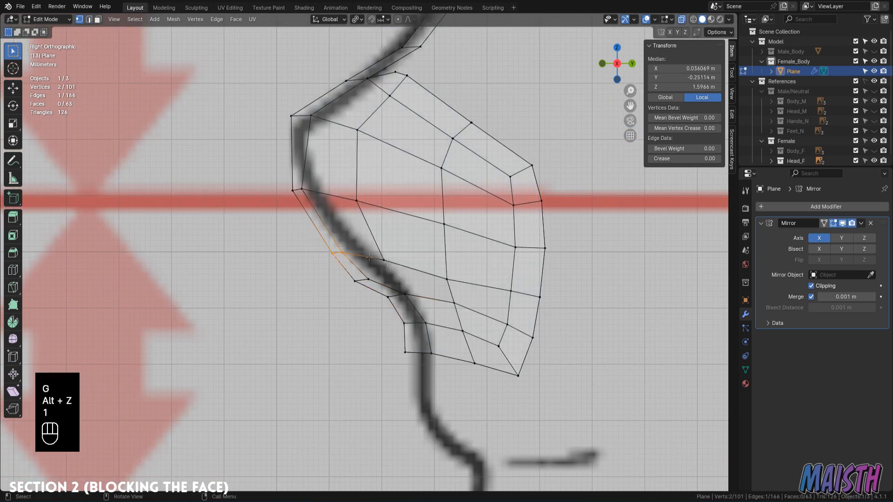
key("alt+z")
key("g")
left_click(330, 248)
Select the nose tip's vertices through the mesh with X-ray and move them to refine the tip's profile.
key("alt+z")
left_click_drag(326, 137, 265, 97)
key("alt+z")
key("g")
left_click(252, 114)
Move a nostril wing face with proportional editing enabled in the top view.
middle_click_drag(390, 185, 327, 224)
key("2")
key("3")
left_click(400, 255)
key("o")
key("KP_7")
key("g")
left_click(395, 241)
Disable proportional editing and extrude the lower nose bridge's side edge outward to start the smile line.
key("KP_3")
key("2")
left_click(342, 181)
key("o")
key("KP_3")
key("KP_1")
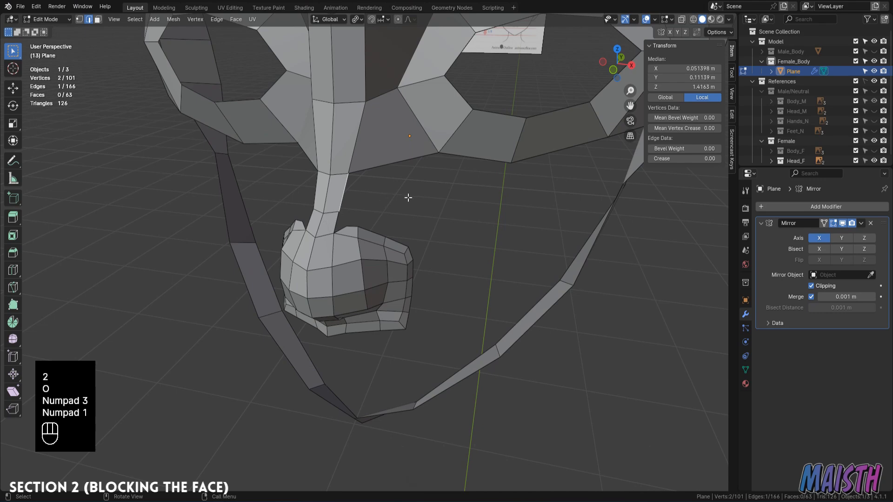
key("e")
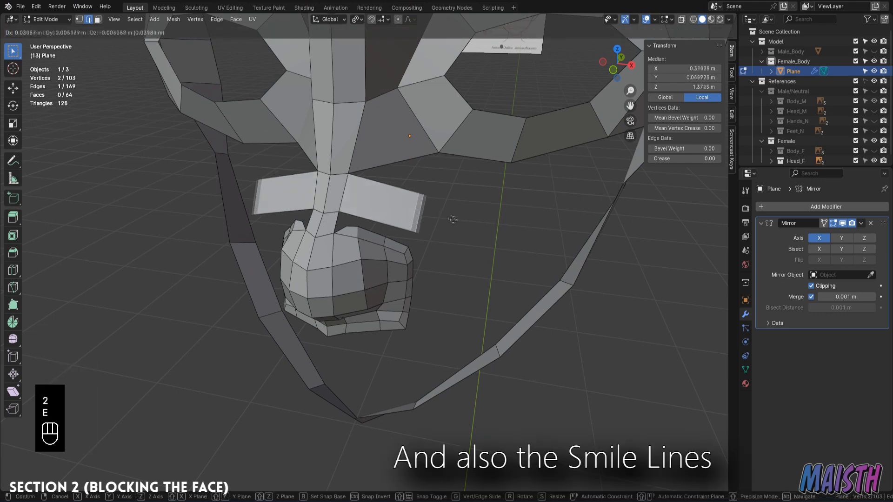
left_click(455, 215)
Place and rotate the smile line's end edge in the side view, then extrude it down about 0.051 m.
key("KP_3")
key("g")
left_click(515, 249)
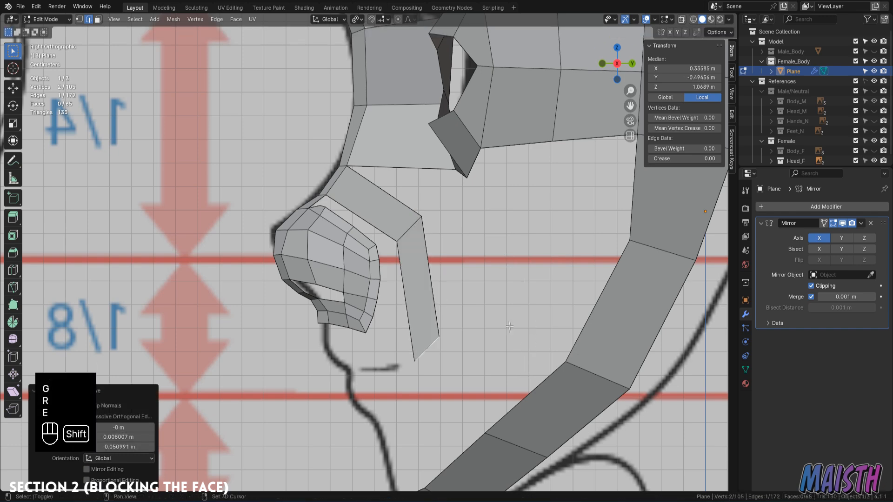
left_click(515, 359)
Move and rotate the smile line's edges in the side and front views to curve the strip around the nose.
key("g")
key("KP_1")
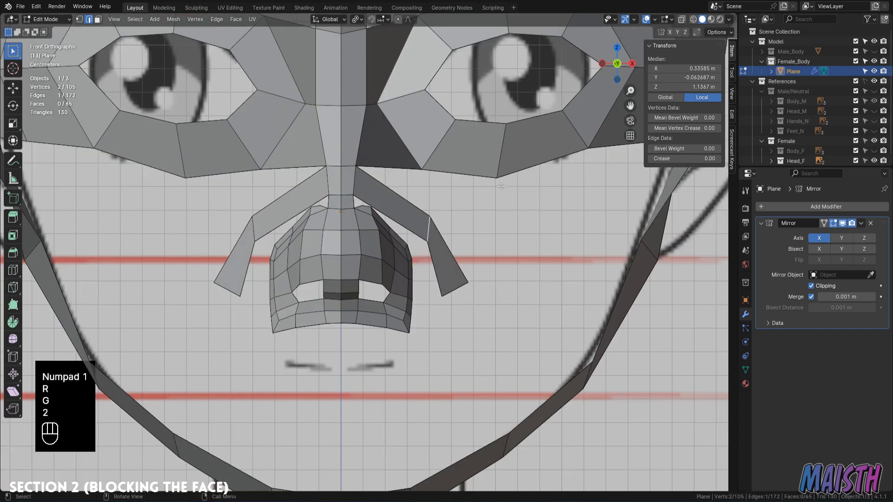
middle_click_drag(454, 303, 437, 253, "shift")
key("r")
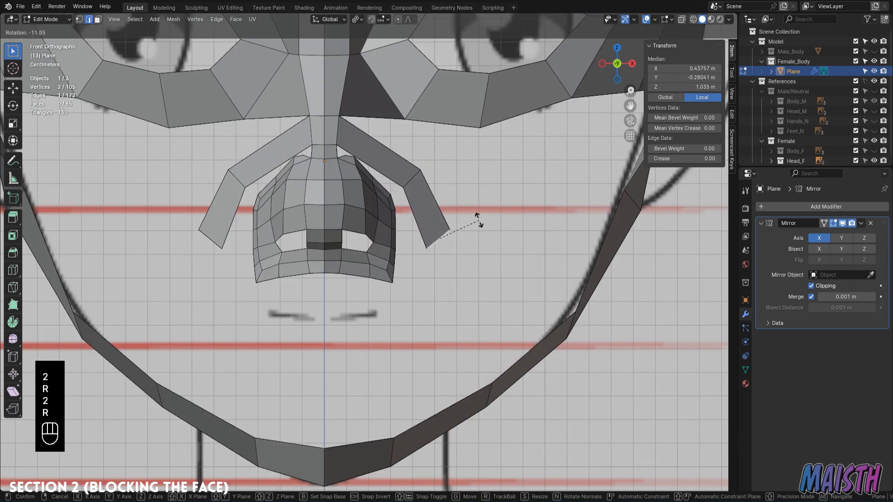
Extrude the smile line down beside the mouth in two more segments and rotate its end toward the chin.
key("e")
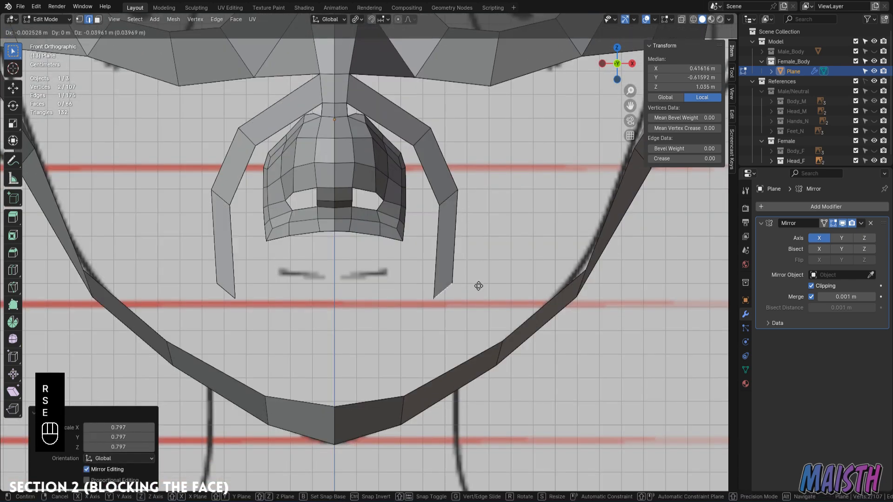
left_click(478, 286)
scroll(478, 286, "down", 1)
key("r")
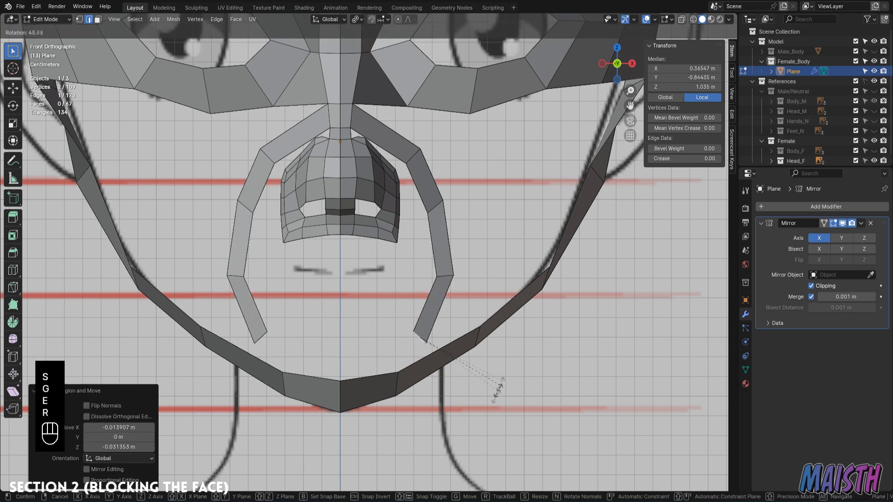
left_click(491, 406)
Extrude the smile line's end to the centreline to close the mouth ring, and adjust an edge's position.
left_click(397, 421)
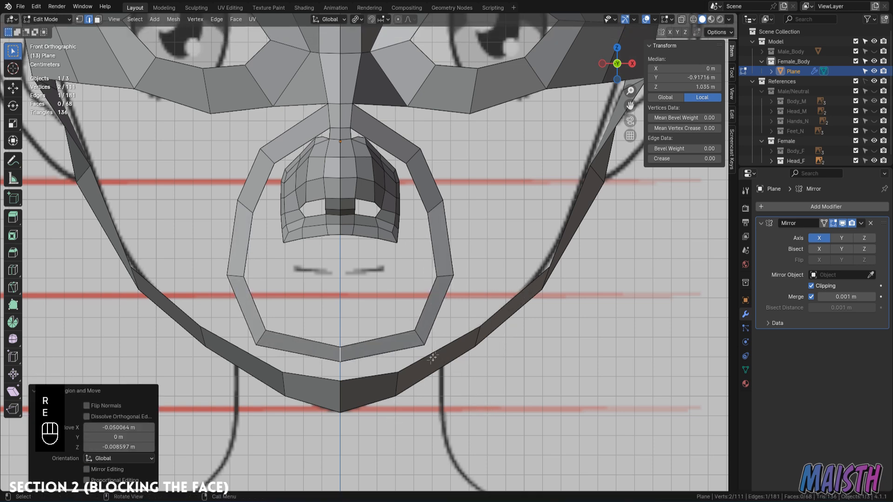
key("g")
left_click(417, 333)
Rotate the smile line edge beside the mouth freely in the side view.
key("KP_3")
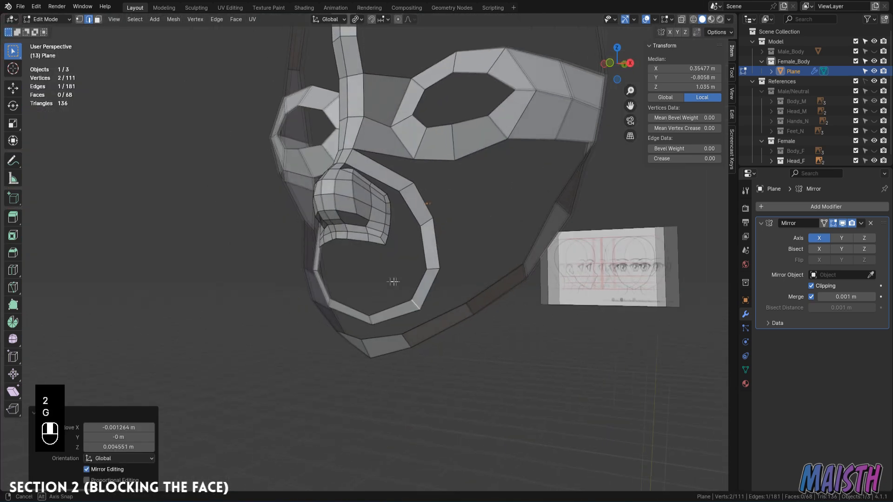
key("r")
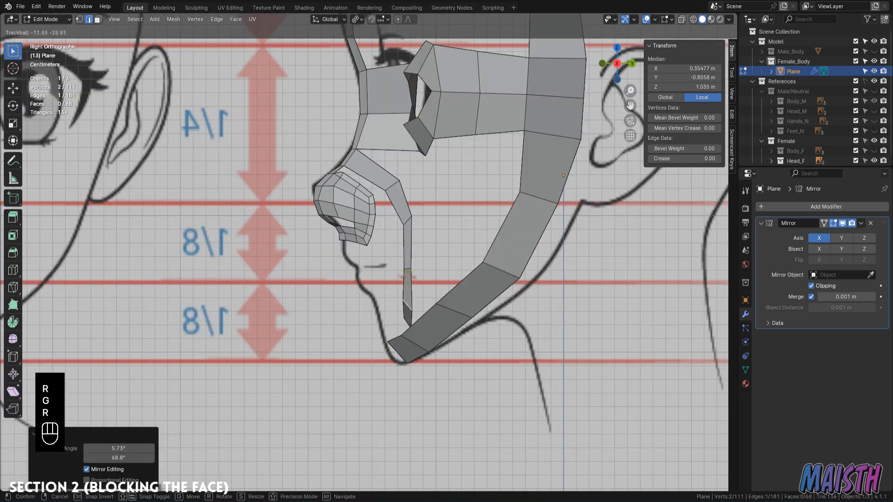
left_click(407, 277)
Reposition the ring's lower vertices and move its centre edge forward onto the chin profile in the side view.
key("1")
left_click(403, 301)
key("g")
left_click(399, 303)
left_click(411, 310)
key("g")
left_click(415, 309)
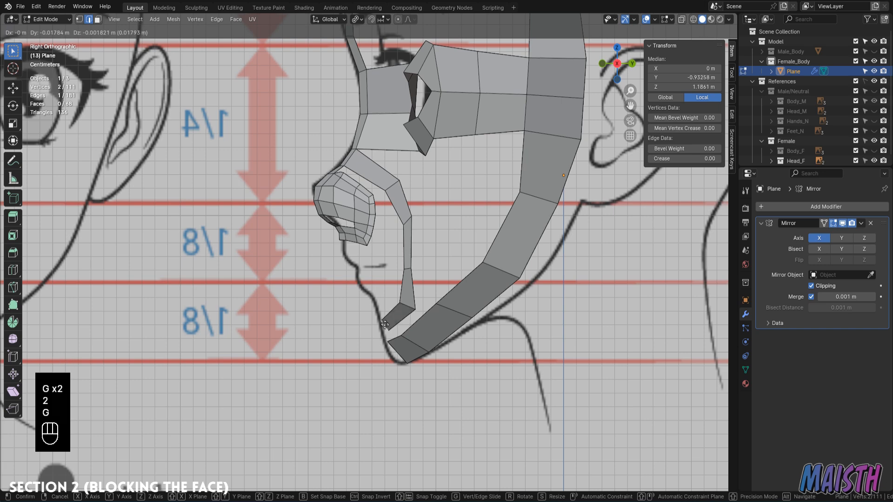
left_click(384, 324)
Move the smile line's outer vertices backward in the side view to widen the strip.
key("1")
left_click(412, 269)
key("g")
key("g")
key("g")
left_click(425, 270)
left_click(410, 216)
key("g")
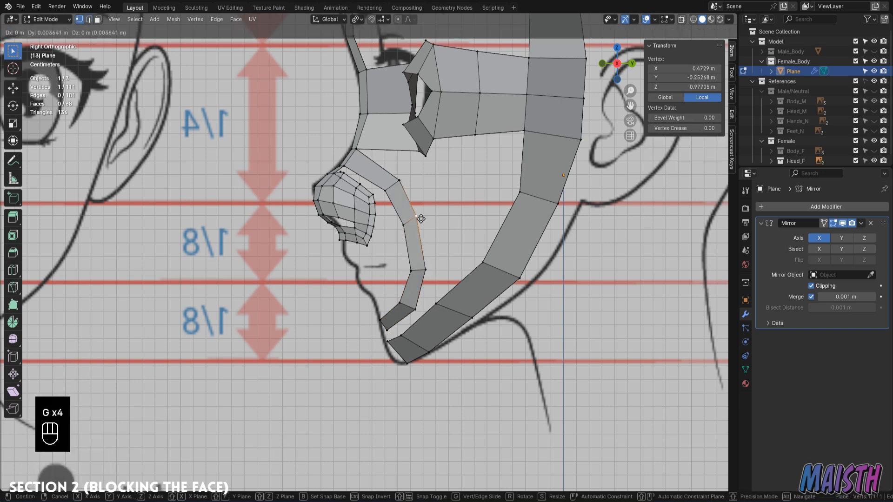
key("KP_Enter")
Connect the mouth ring's lower vertices to the jaw strip and fill the gap above the chin with a face.
key("KP_3")
left_click(359, 316)
left_click(407, 323, "shift")
key("f")
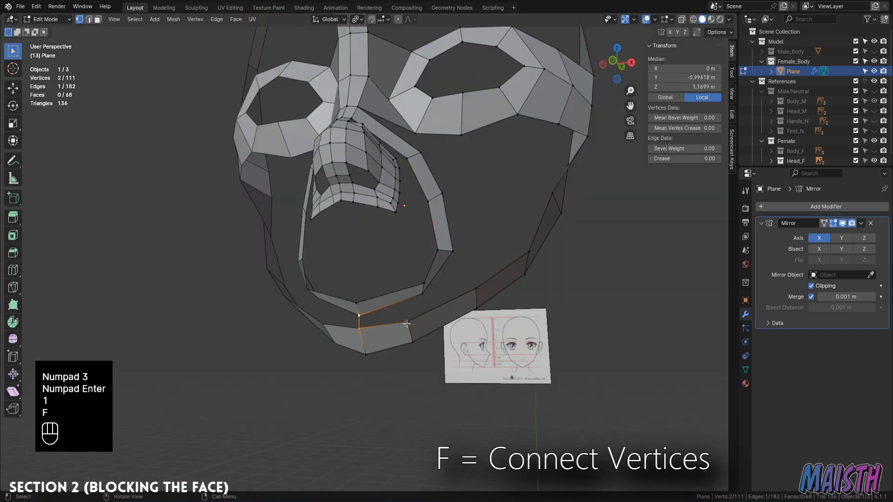
key("2")
middle_click_drag(425, 289, 409, 297)
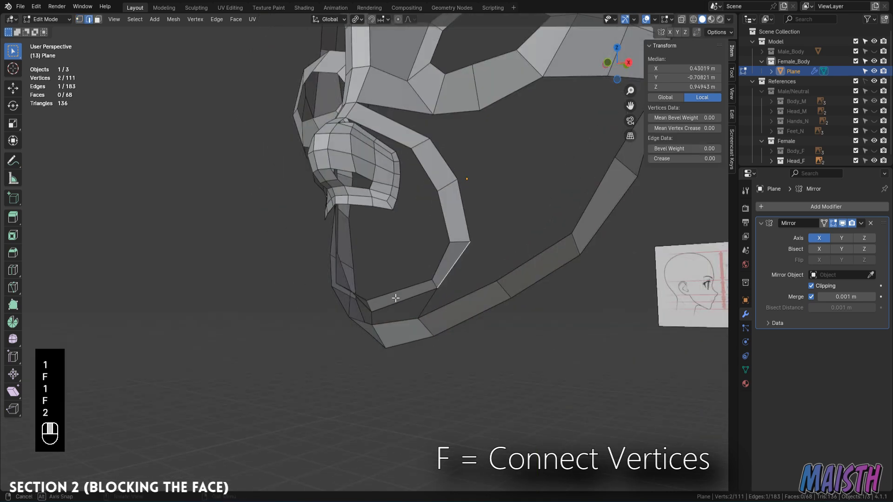
key("f")
Reposition the mouth ring's lower corner and an adjoining edge in the side view.
key("KP_3")
key("g")
left_click(405, 308)
key("2")
left_click(405, 307)
key("g")
left_click(405, 308)
Slide the cross edge on the mouth ring's lower section inward toward the centre of the chin.
key("2")
middle_click_drag(405, 307, 488, 293)
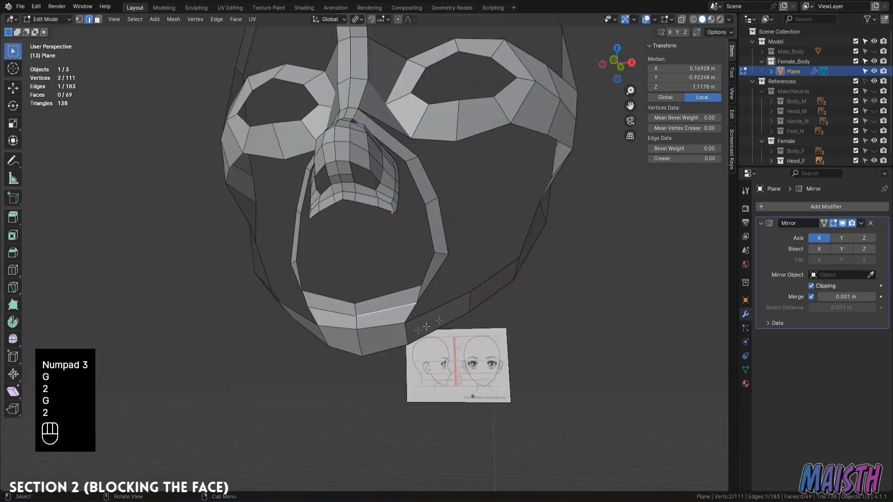
key("g")
key("g")
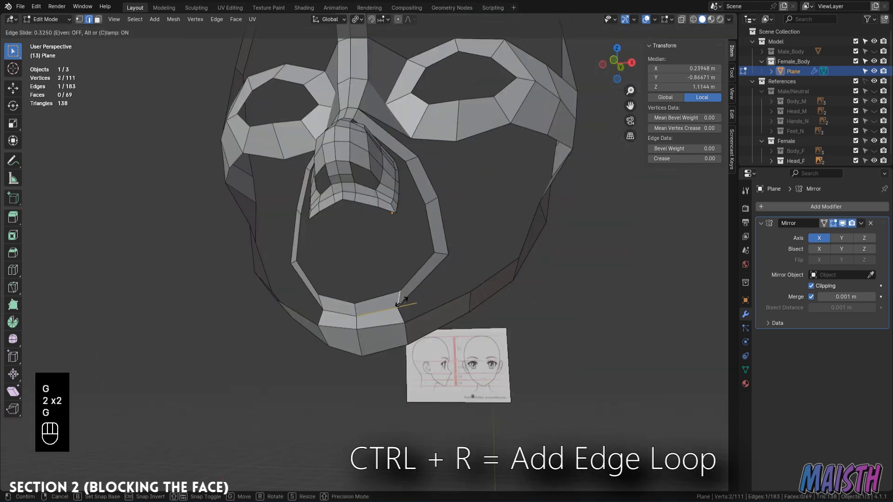
left_click(400, 303)
Add an edge loop across the mouth ring's lower section and another across the jaw strip beside the chin.
middle_click_drag(401, 303, 414, 314)
left_click(424, 269)
left_click(424, 268)
middle_click_drag(425, 269, 351, 256)
key("g")
left_click(425, 267)
left_click(466, 298)
Connect the jaw strip's new vertex to the mouth ring's lower corner and fill the gap with a face.
key("1")
left_click(461, 297)
left_click(448, 272, "shift")
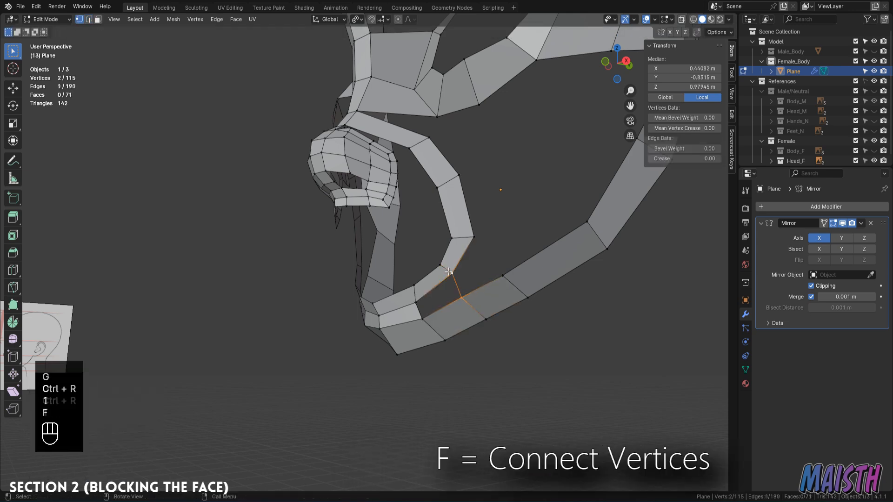
middle_click_drag(440, 287, 456, 294)
Duplicate the nose's lower centre vertex and place the copy on the upper lip profile in the front and side views.
key("KP_3")
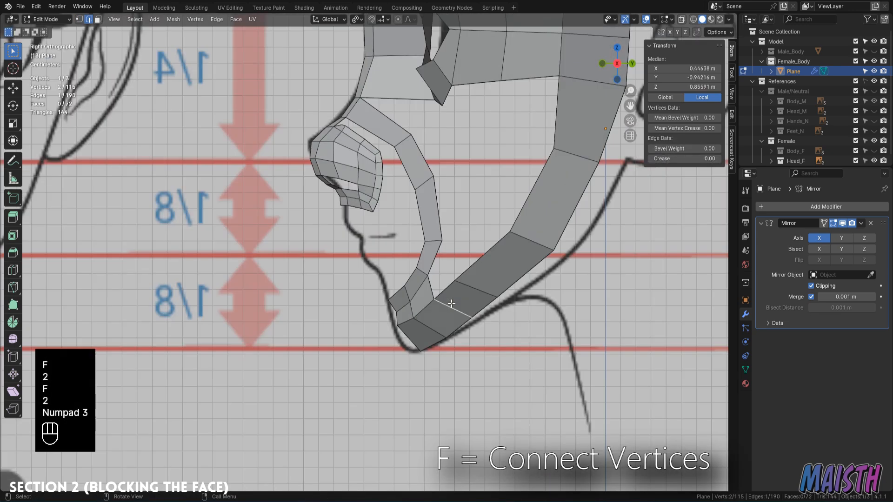
key("KP_1")
key("g")
left_click(456, 302)
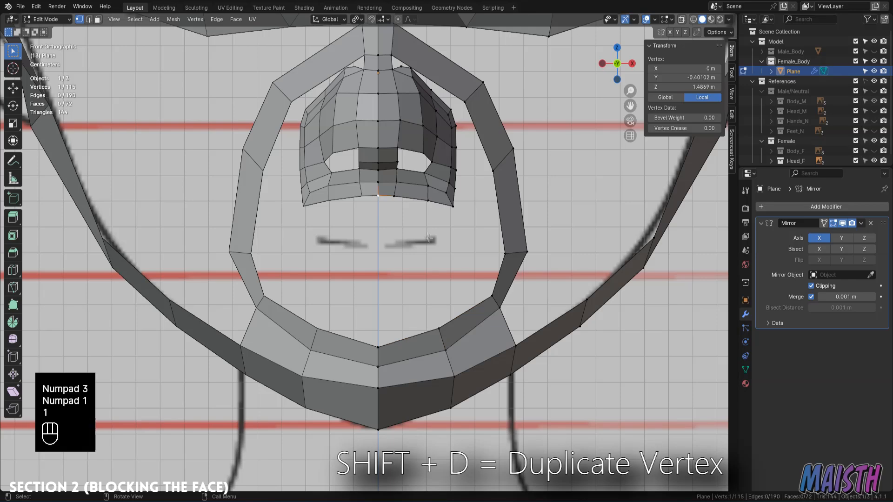
scroll(433, 209, "up", 3)
key("shift+d")
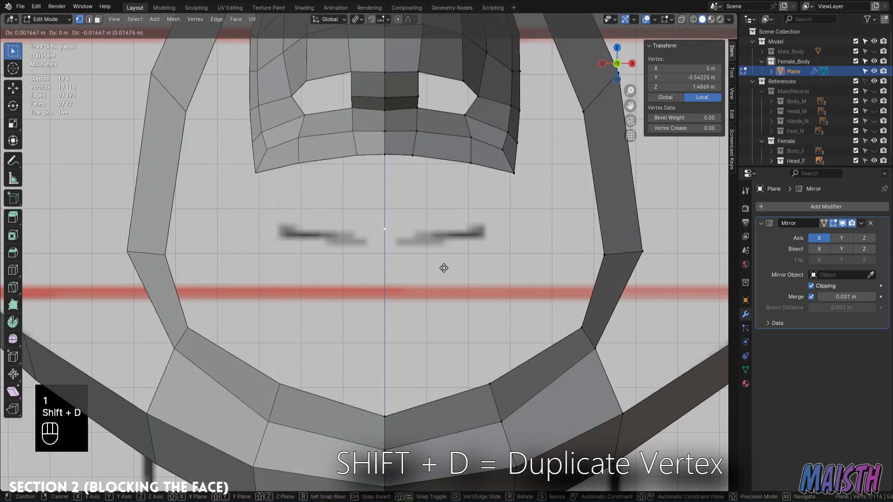
left_click(443, 269)
key("KP_3")
key("g")
left_click(403, 198)
Extrude the lip vertex, turn off Clipping in the Mirror modifier, and move the new vertex about 0.012 m sideways.
key("KP_1")
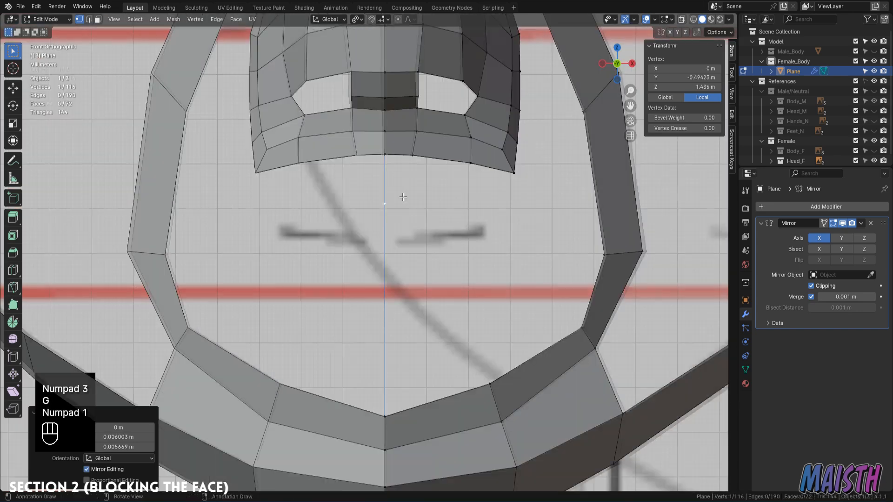
key("e")
right_click(649, 240)
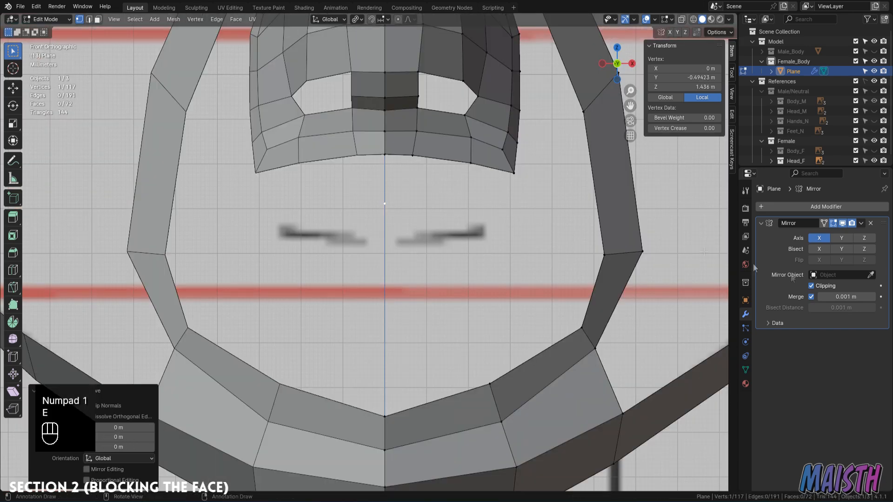
left_click(811, 286)
key("g")
left_click(735, 255)
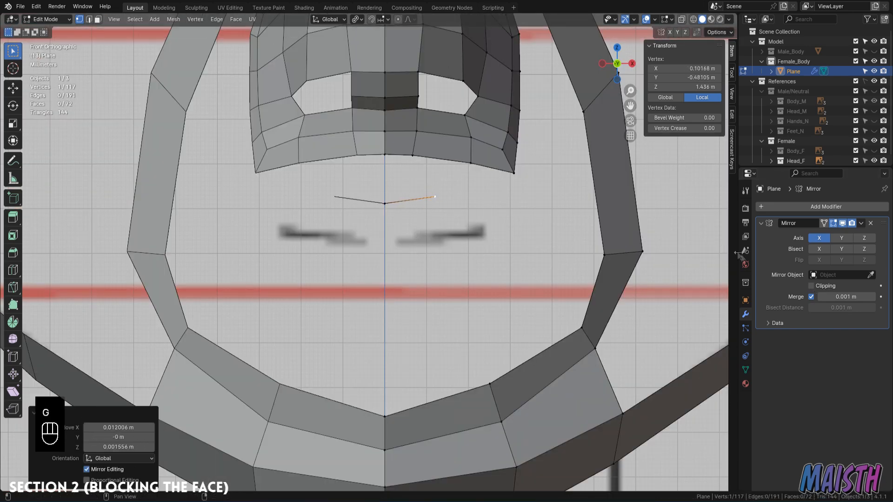
Extrude the upper lip outline outward by about 0.009 m and adjust the vertex next to the centre.
key("g")
left_click(462, 201)
key("e")
left_click(502, 204)
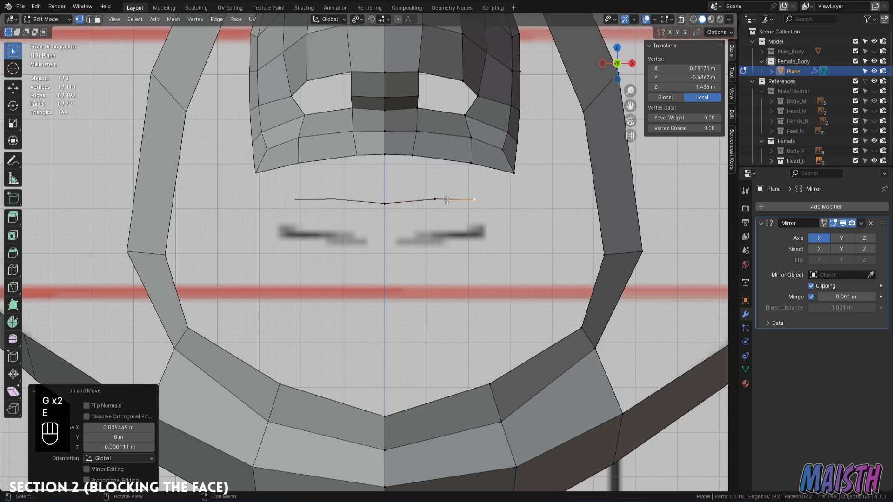
left_click(438, 197)
key("g")
left_click(433, 195)
Extrude the outline down to the mouth corner and back inward to the first lower lip vertex.
left_click(461, 195)
key("e")
left_click(501, 213)
key("e")
left_click(472, 251)
Move and scale the whole lip outline around the reference mouth, then move its corner vertex farther outward.
key("2")
left_click(439, 199, "alt")
key("g")
left_click(438, 215)
key("s")
left_click(434, 187)
key("1")
left_click(514, 233)
key("g")
left_click(525, 233)
Extrude the lower lip outline in to the centre line and adjust its vertices and the mouth corner.
key("e")
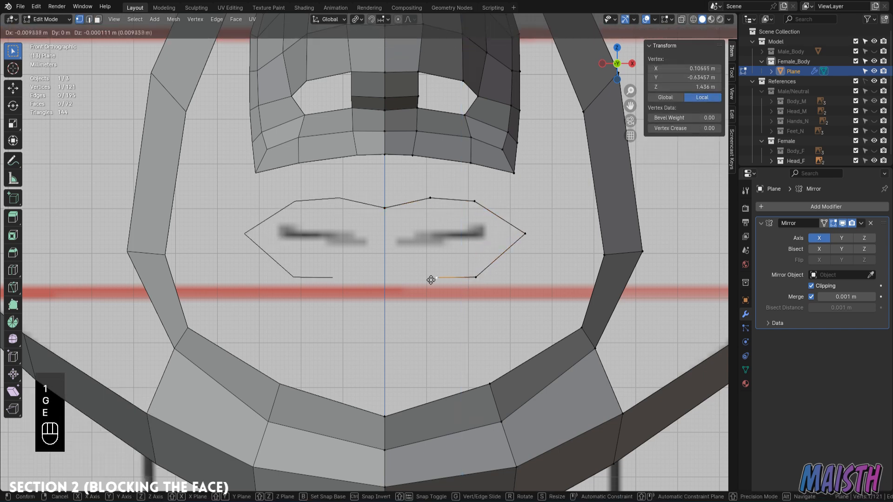
left_click(432, 279)
key("e")
key("g")
key("g")
left_click(525, 234)
key("g")
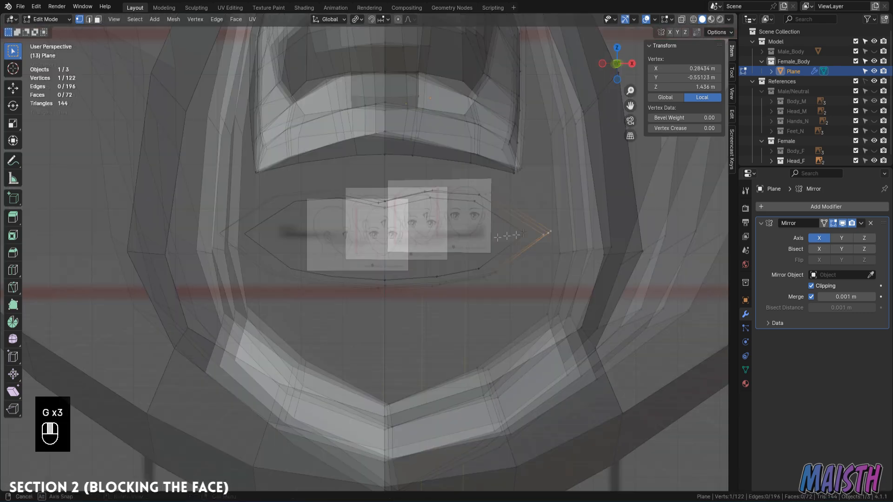
Move the mouth corner vertex backward in the side view to the end of the reference mouth line.
key("KP_3")
key("2")
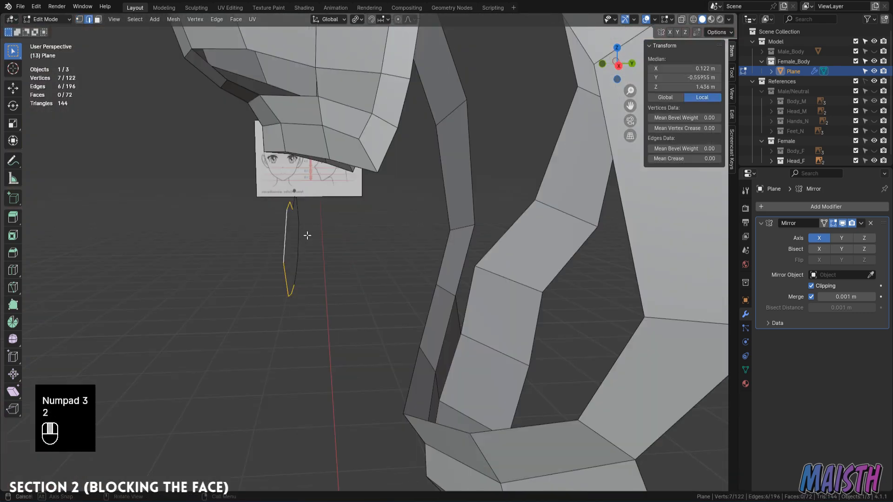
key("1")
key("KP_3")
key("g")
left_click(412, 254)
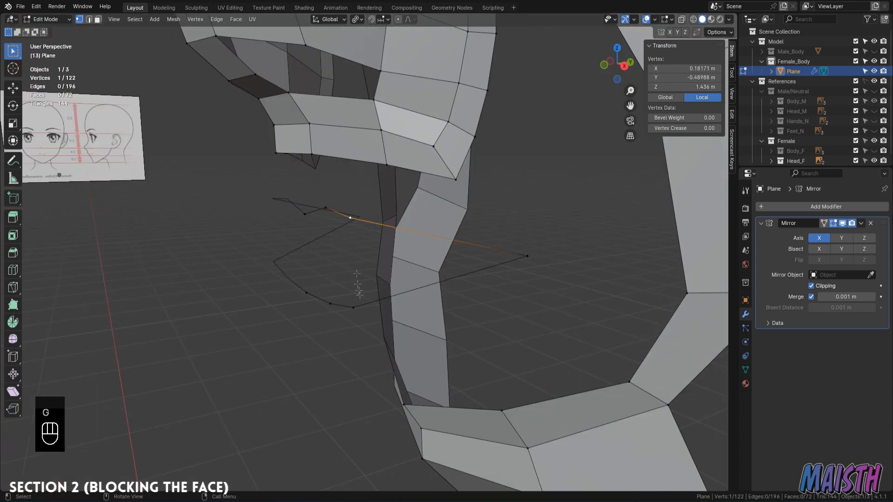
Adjust the depth of the outer upper and lower lip vertices and fit the lips' centre vertices to the profile.
left_click(443, 291)
key("KP_3")
key("g")
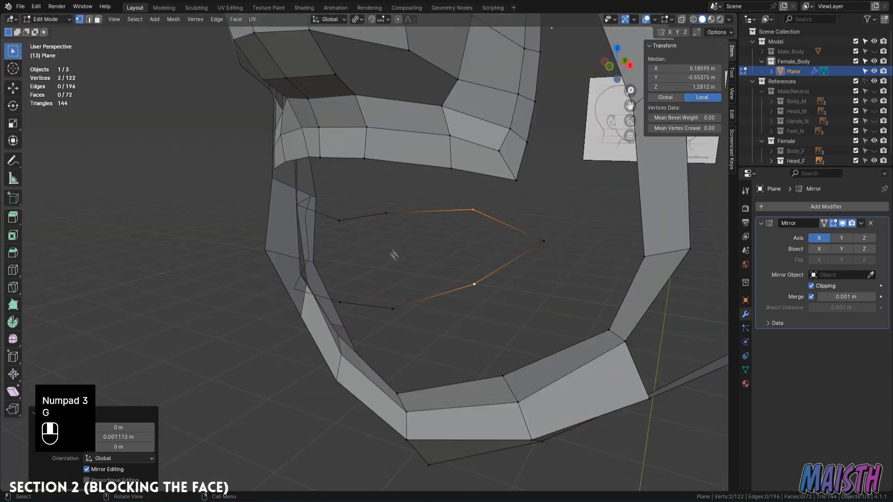
key("KP_3")
key("g")
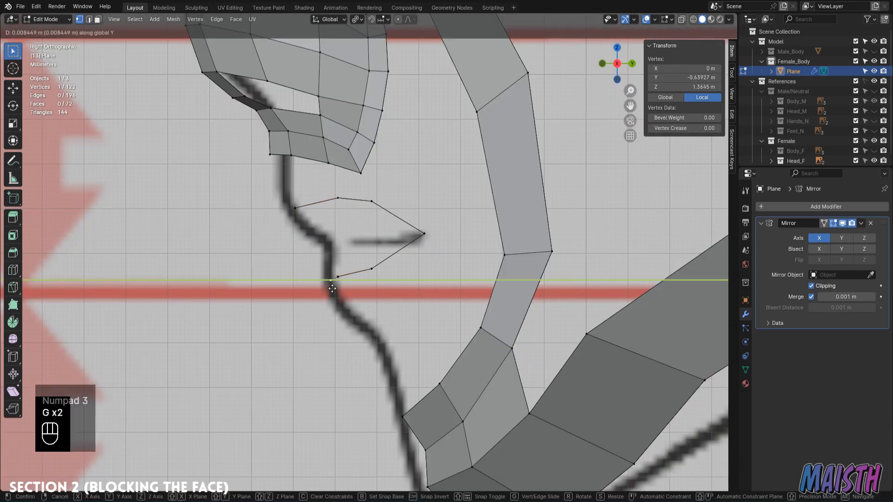
left_click(293, 197)
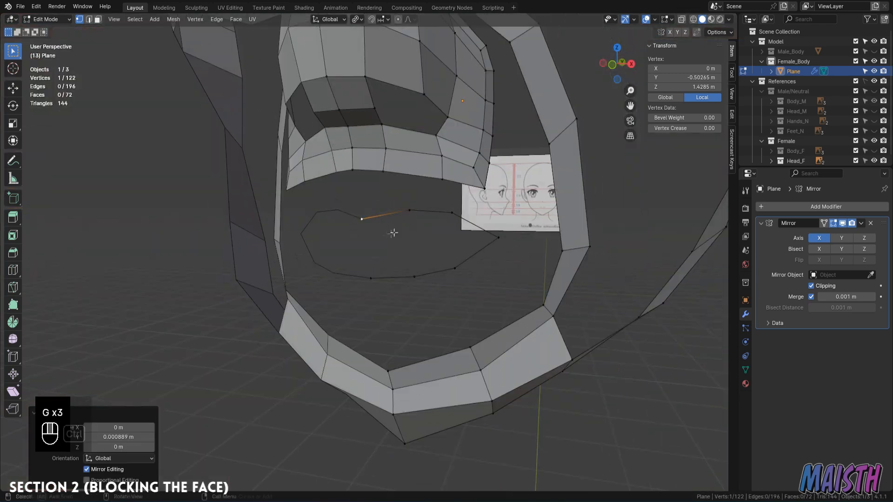
Extrude the lip outline inward, scale it to about 0.693, and shift the inner loop in the front and side views.
key("KP_3")
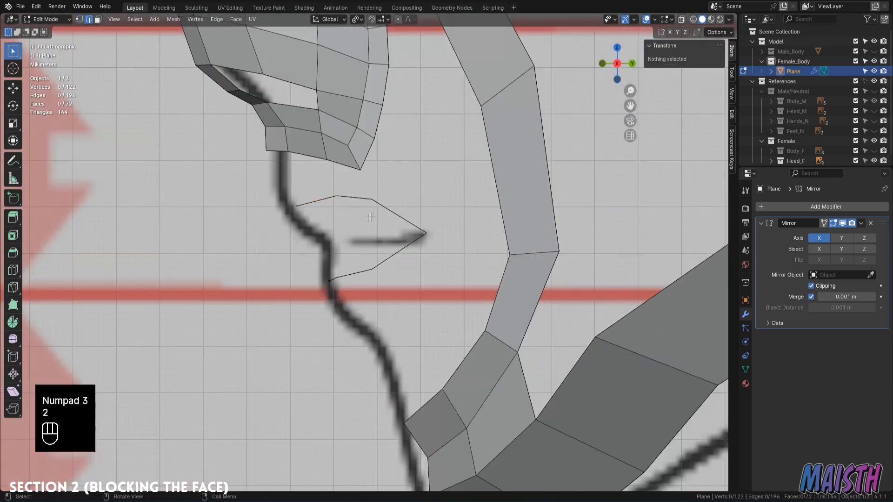
key("2")
left_click(384, 209, "alt")
key("KP_3")
key("KP_1")
key("e")
key("s")
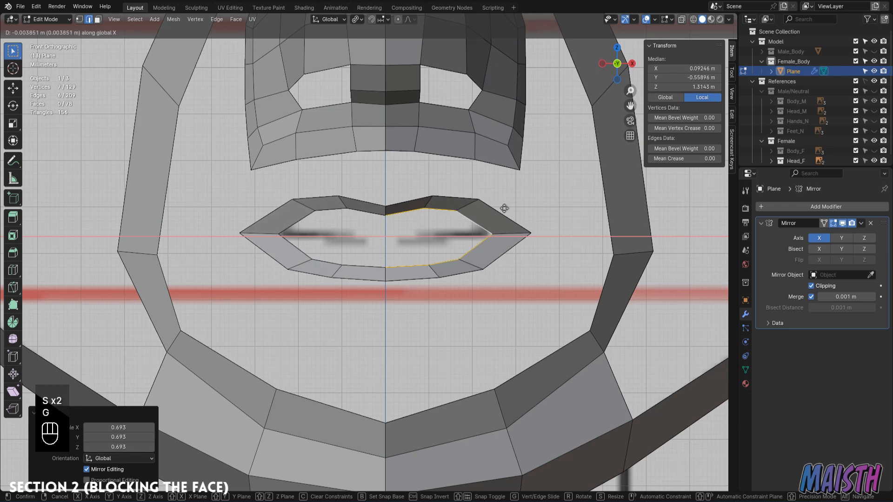
key("KP_3")
key("g")
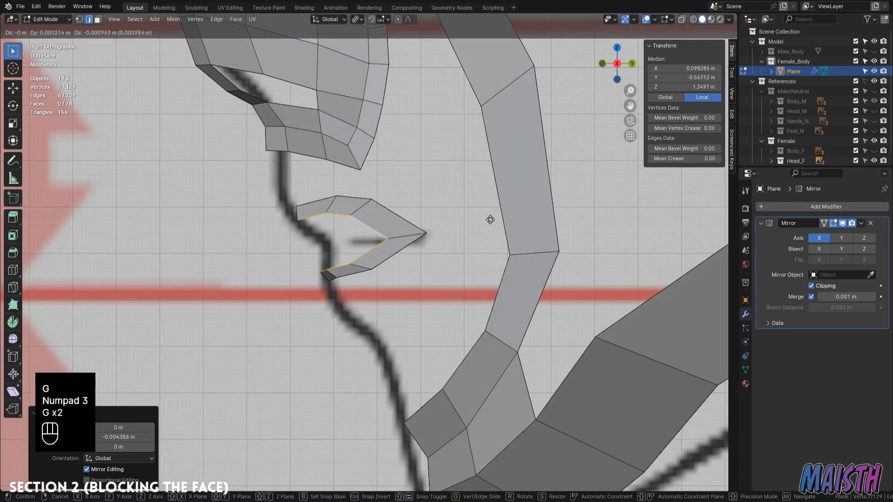
key("2")
left_click(309, 213)
key("g")
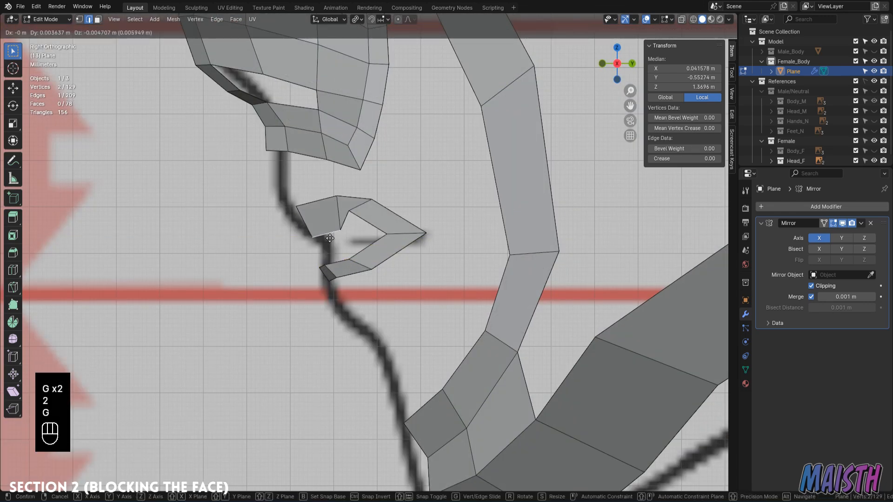
Move the upper lip's three inner vertices nearest the centre down toward the mouth line in the side view.
key("1")
left_click(297, 215)
key("g")
left_click(321, 247)
left_click(324, 209)
key("g")
left_click(330, 234)
left_click(349, 211)
key("g")
left_click(353, 232)
Raise the lower lip's inner centre vertices in the side view and fit the centre one to the profile.
left_click(319, 268)
key("g")
key("g")
left_click(333, 249)
scroll(238, 242, "up", 6)
key("g")
left_click(237, 243)
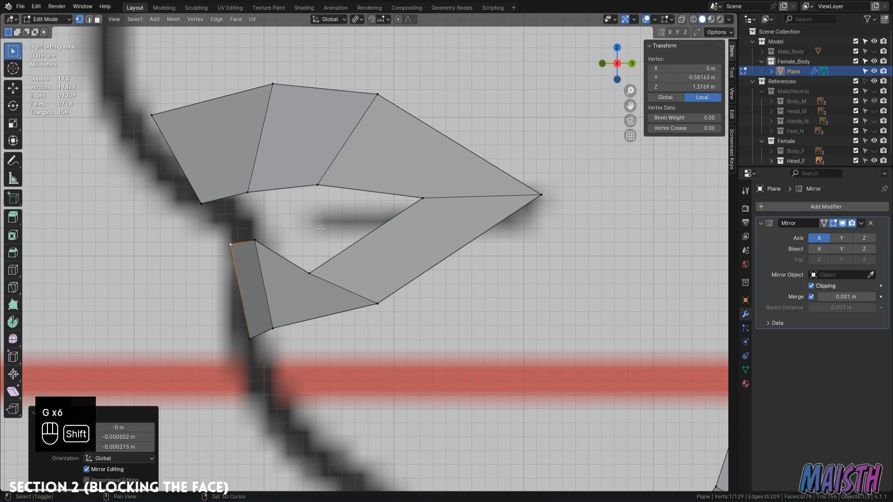
key("g")
left_click(239, 242)
Extrude the lips' outer edge loop and scale it outward by about 1.7 in the front view.
key("KP_1")
middle_click_drag(447, 204, 375, 177)
key("KP_3")
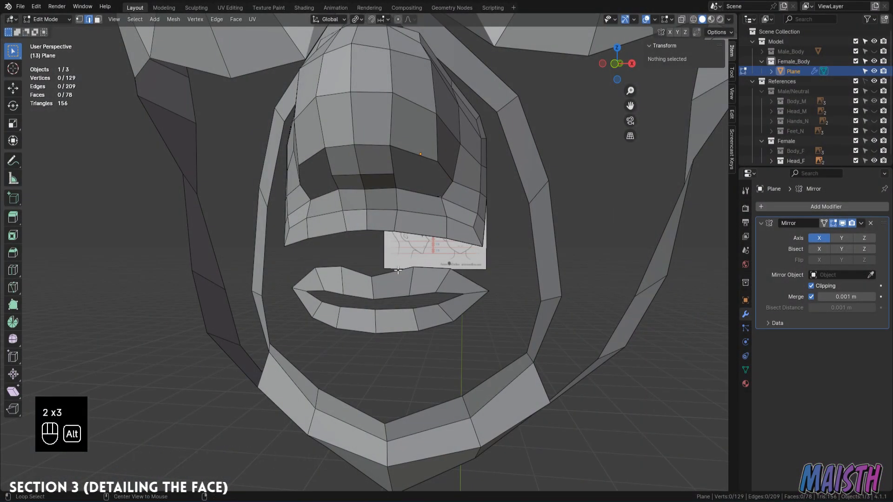
left_click(398, 270, "alt")
key("KP_3")
key("KP_1")
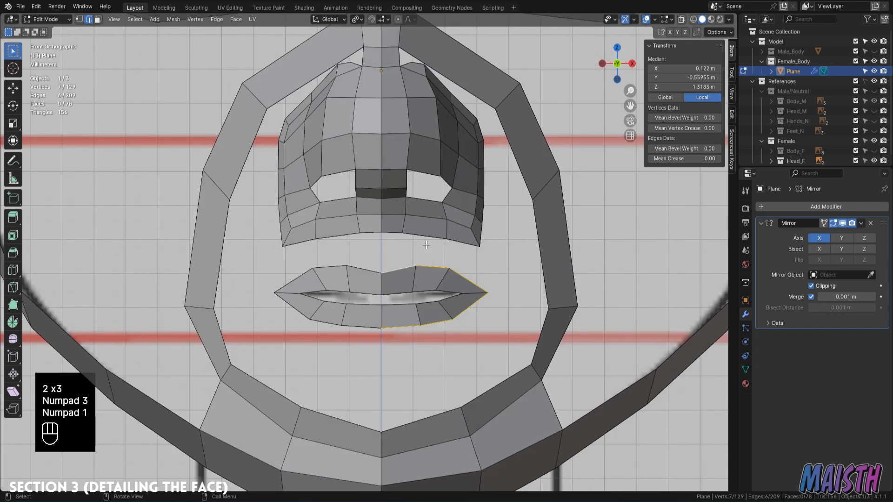
right_click(458, 233)
key("s")
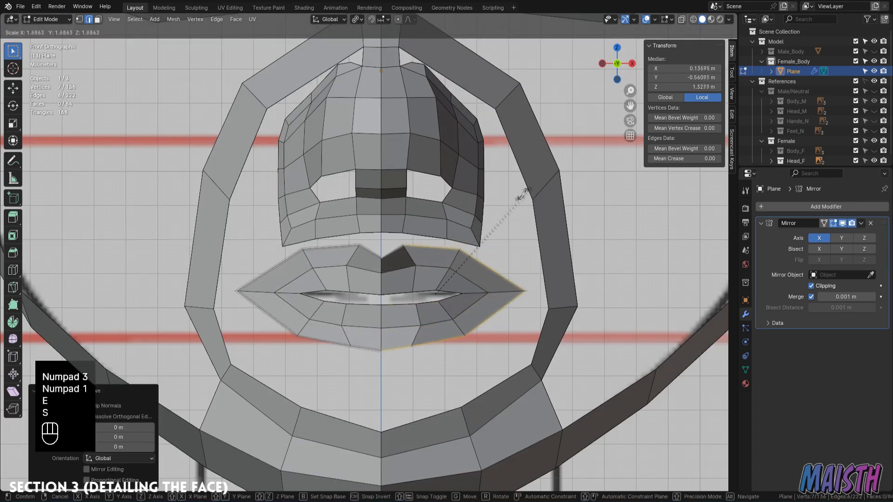
left_click(531, 195)
Level the new ring's upper centre vertex with its neighbour and shift the nose's lower vertex above them outward.
middle_click_drag(531, 195, 531, 153, "ctrl")
key("1")
left_click(390, 265)
key("g")
middle_click(387, 251)
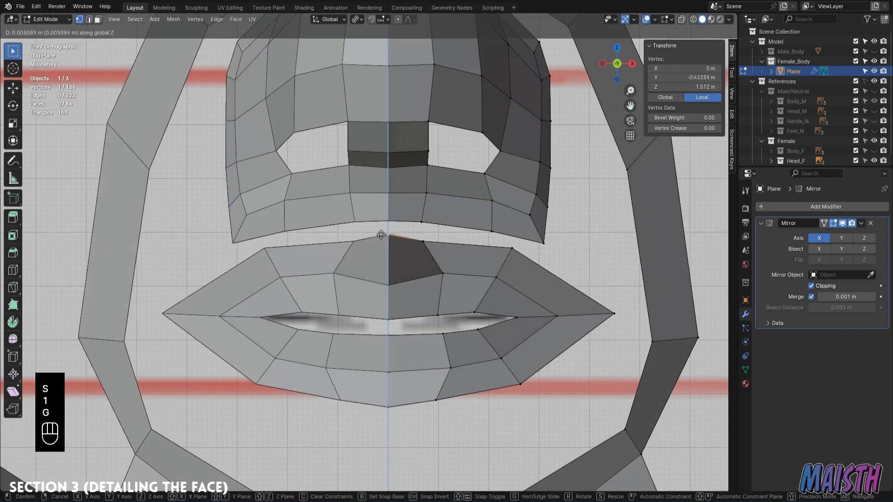
left_click(383, 244)
left_click(427, 222)
key("g")
key("g")
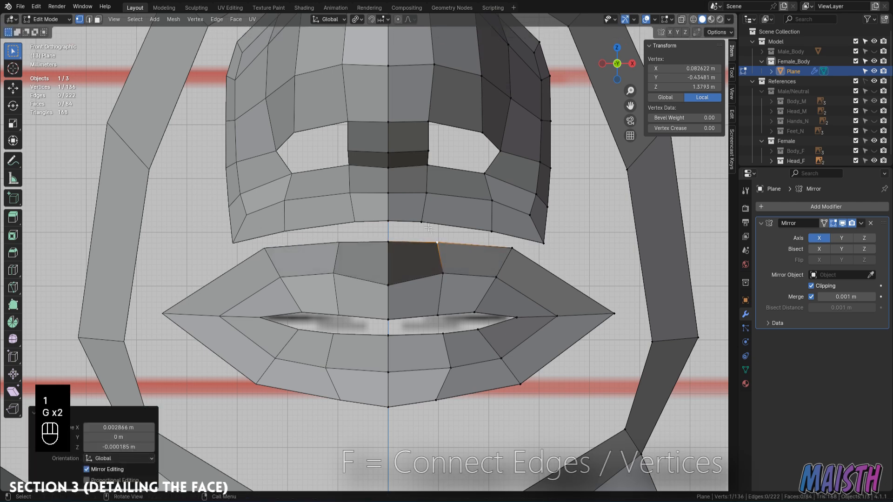
left_click(430, 223)
Fill a face between the nose's lower centre edge and the upper centre edge of the outer lip ring.
key("2")
left_click(408, 227, "shift")
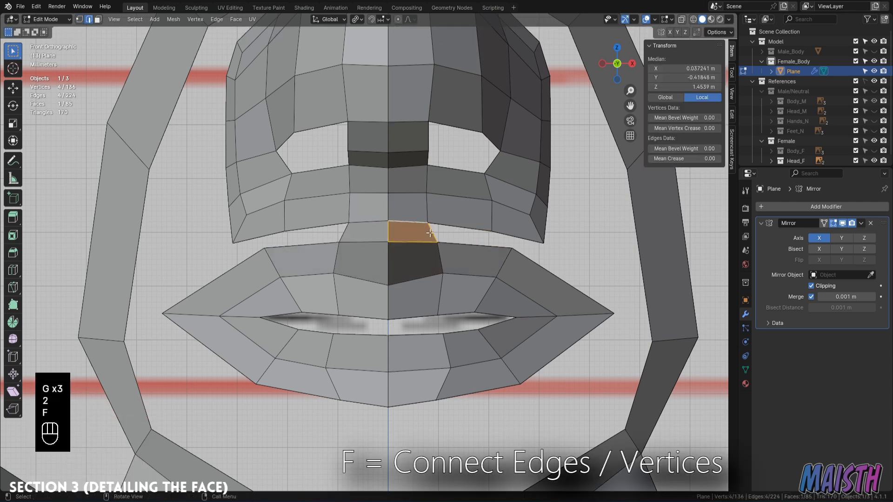
key("g")
key("g")
left_click(431, 235)
Fit the outer ring's upper centre vertex to the profile in the side view and move its neighbour backward.
middle_click_drag(431, 235, 429, 255, "ctrl")
middle_click_drag(428, 255, 369, 235)
key("KP_3")
key("g")
left_click(361, 235)
key("g")
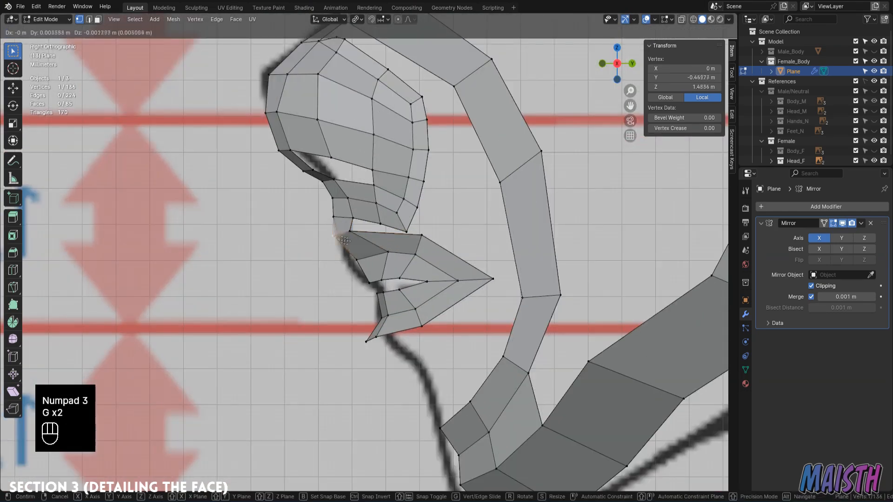
left_click(360, 235)
middle_click_drag(360, 234, 416, 238)
key("KP_3")
Move the upper lip border's centre vertex and its neighbour forward along the profile in the side view.
middle_click_drag(372, 279, 372, 256, "ctrl")
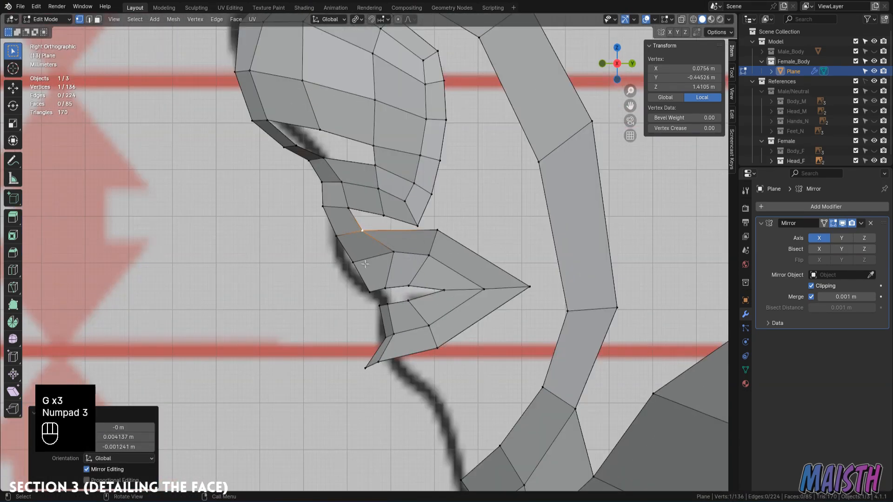
left_click(363, 261)
key("g")
key("g")
left_click(366, 263)
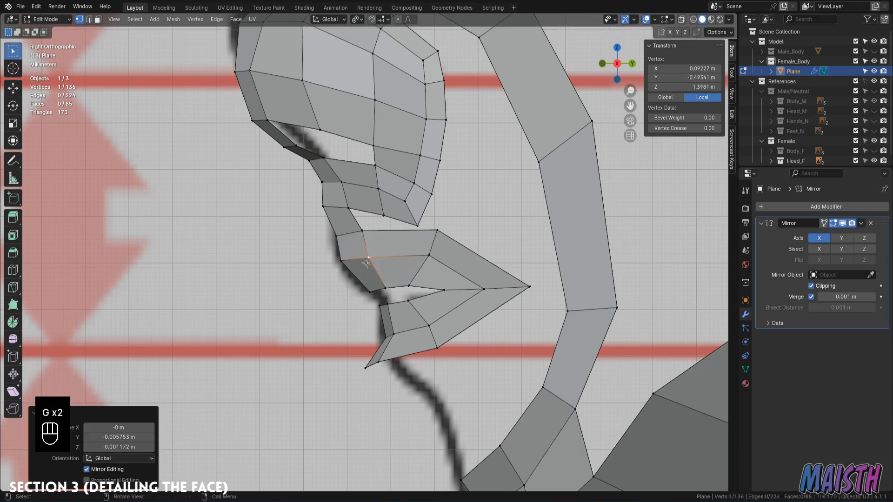
Adjust the lower lip's bottom border edge, its neighbouring border vertex and the outer mouth corner vertex in the side view.
key("2")
left_click(372, 365)
key("g")
left_click(410, 373)
key("1")
left_click(437, 349)
key("g")
left_click(453, 359)
left_click(530, 287)
key("g")
left_click(532, 285)
Add one edge loop across the upper lip and one across the lower lip, and slide the lip edges along the surface.
middle_click_drag(532, 285, 434, 268)
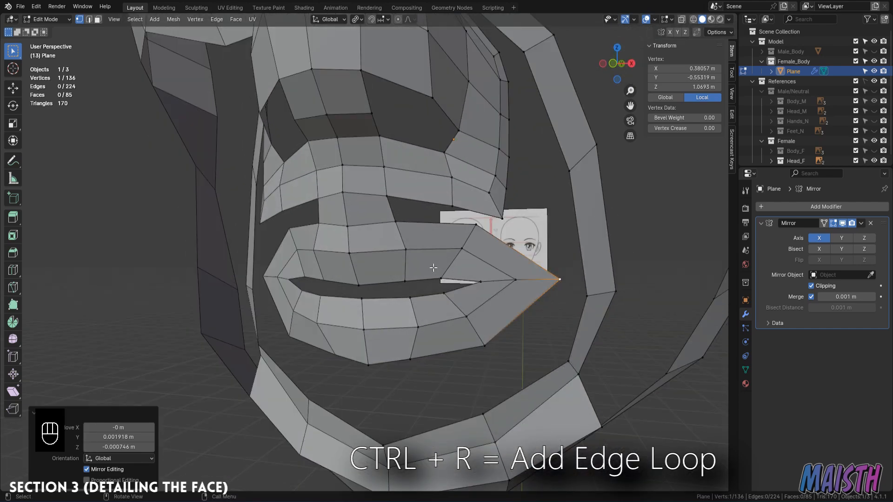
left_click(436, 240)
right_click(436, 238)
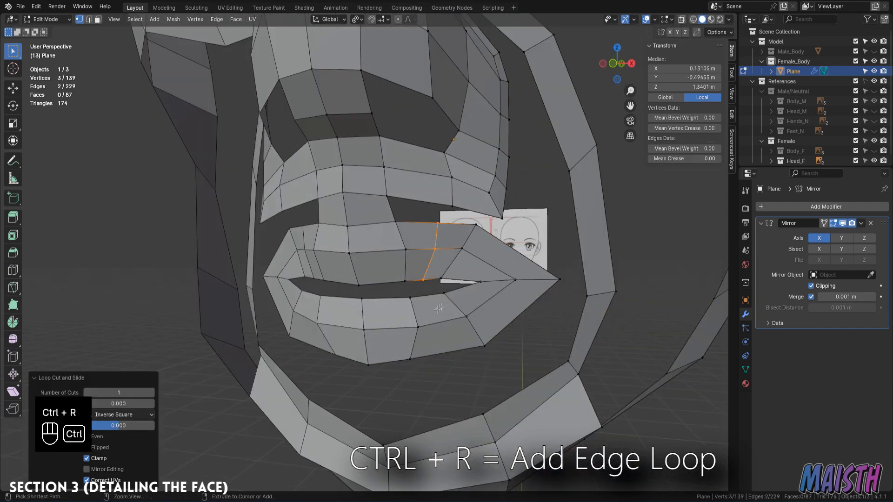
key("2")
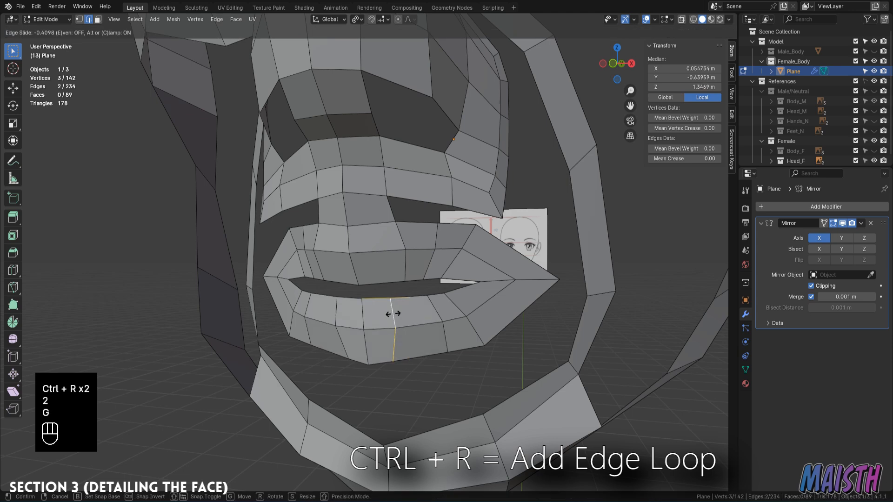
key("2")
left_click(403, 260, "alt")
key("g")
Move the off-centre vertices on the lower rows of the nose upward to round its underside.
key("1")
key("g")
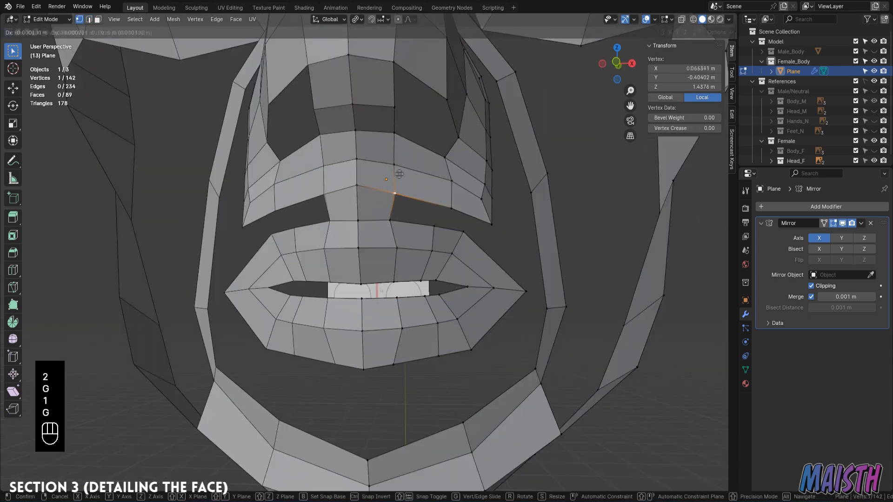
left_click(398, 164)
scroll(403, 194, "down", 4)
scroll(307, 195, "up", 3)
key("Tab")
key("Tab")
mouse_move(403, 193)
middle_mouse_down()
mouse_move(307, 195)
mouse_move(372, 205)
middle_mouse_up()
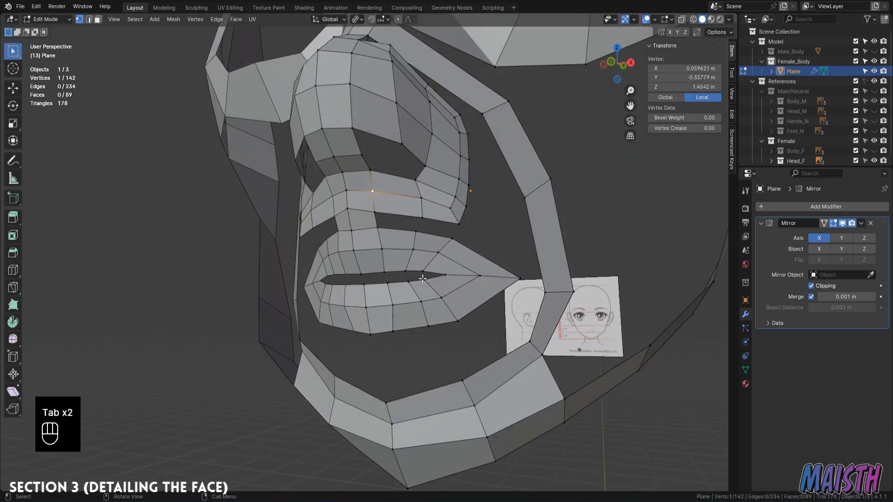
Slide the lips' vertical edges sideways in the front view to even out the spacing around the mouth opening.
key("KP_3")
key("KP_1")
scroll(418, 277, "up", 1)
middle_click_drag(418, 276, 381, 256, "shift")
key("1")
scroll(381, 256, "up", 2)
left_click(393, 275)
left_click(346, 288)
key("g")
key("g")
left_click(330, 217)
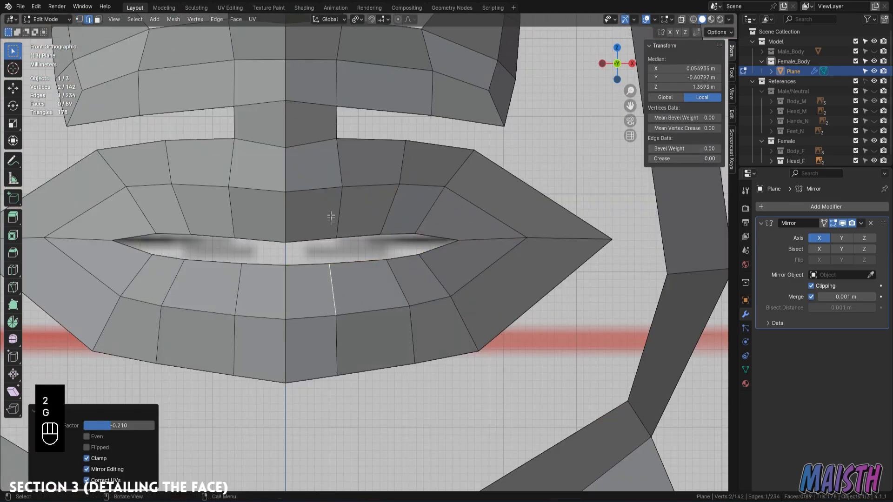
left_click(393, 280)
key("1")
left_click(390, 280)
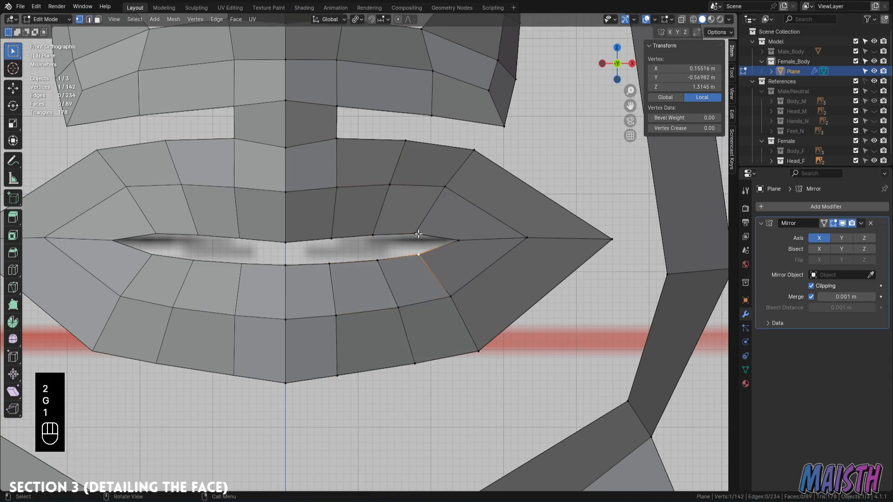
Select the inner lip border loop and scale it along Z until the mouth opening is a narrow slit.
scroll(426, 242, "down", 2)
middle_click_drag(426, 242, 344, 200)
key("KP_3")
key("KP_1")
key("2")
key("2")
key("2")
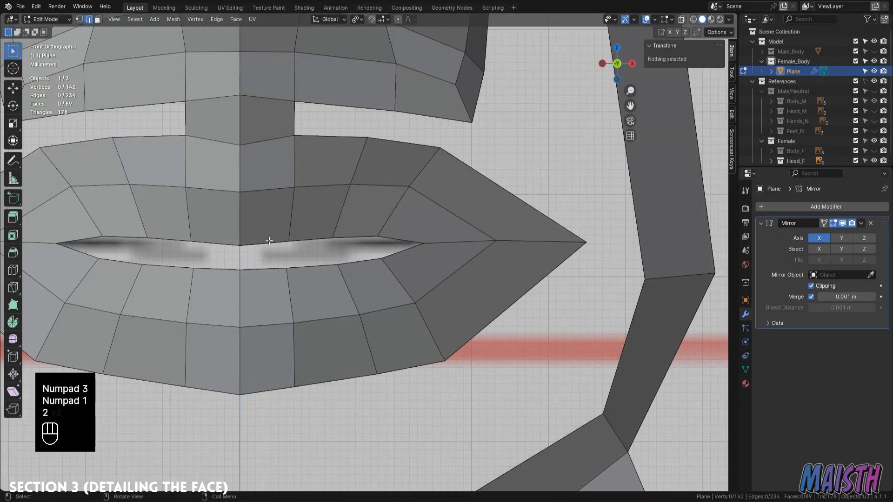
left_click(257, 242)
key("g")
key("z")
left_click(256, 247)
left_click(257, 246, "alt")
key("s")
key("z")
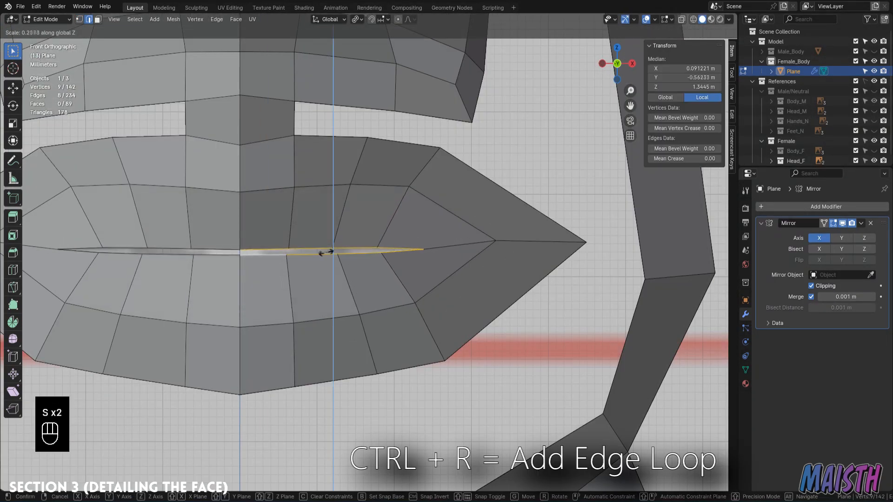
left_click(326, 252)
Add an edge loop running around the inner ring of the lips.
key("KP_2")
key("KP_3")
left_click(365, 240)
mouse_move(365, 239)
middle_mouse_down()
mouse_move(388, 228)
mouse_move(406, 262)
mouse_move(441, 223)
mouse_move(442, 148)
mouse_move(426, 239)
middle_mouse_up()
key("Tab")
key("Tab")
Turn on proportional editing and reshape the lips, moving the upper lip's outer border edge slightly.
key("KP_3")
key("KP_1")
key("1")
key("o")
key("g")
left_click(440, 219)
key("g")
left_click(442, 146)
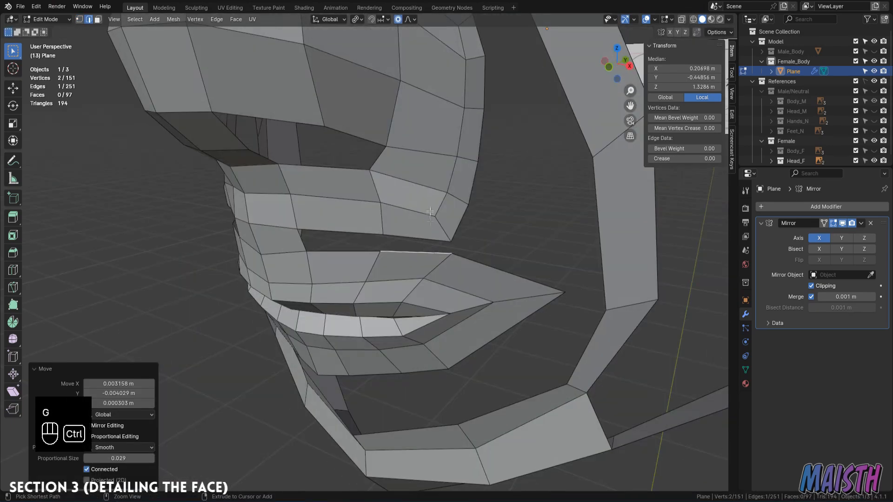
Turn off proportional editing, move the upper lip border vertex inward and slide the nose edge above it towards the centre.
key("KP_3")
key("KP_3")
scroll(385, 244, "up", 4)
key("KP_1")
key("KP_1")
key("o")
key("1")
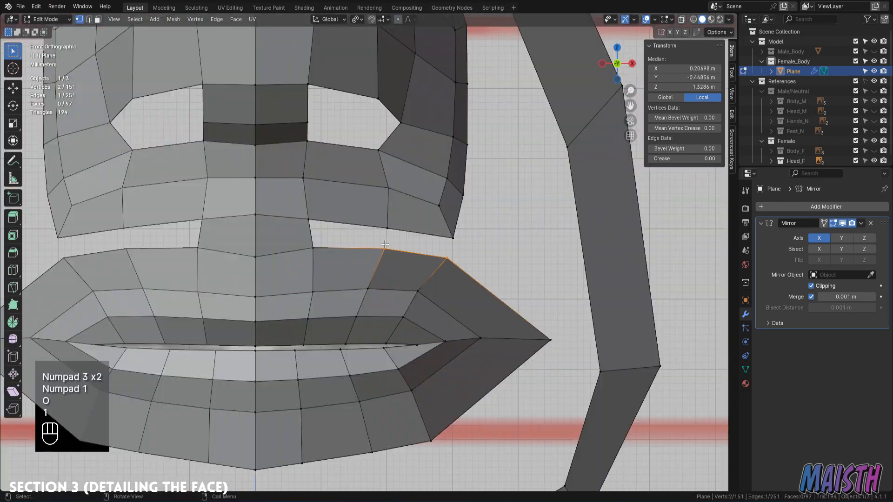
key("2")
left_click(386, 215)
key("g")
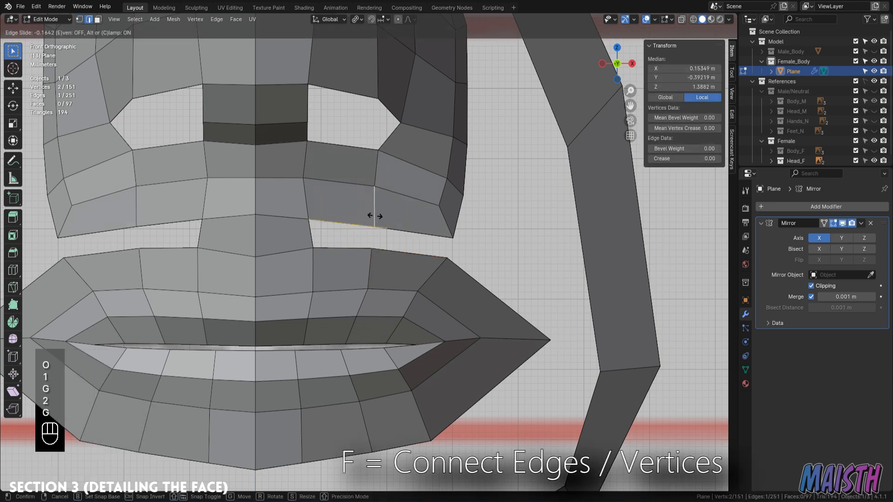
Fill the face between the nose's lower border and the upper lip border beside the centre strip, and adjust its edge.
key("f")
scroll(350, 225, "down", 3)
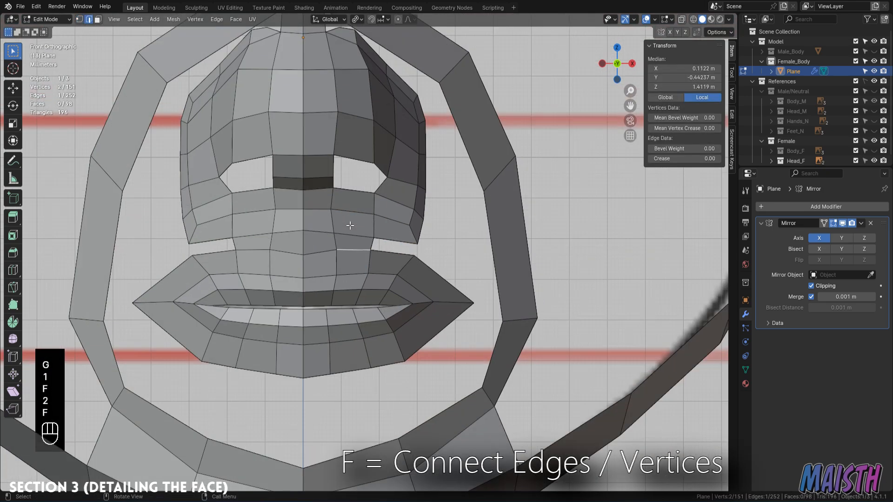
key("Tab")
left_click_drag(358, 230, 368, 240)
middle_click_drag(368, 233, 304, 222)
key("Tab")
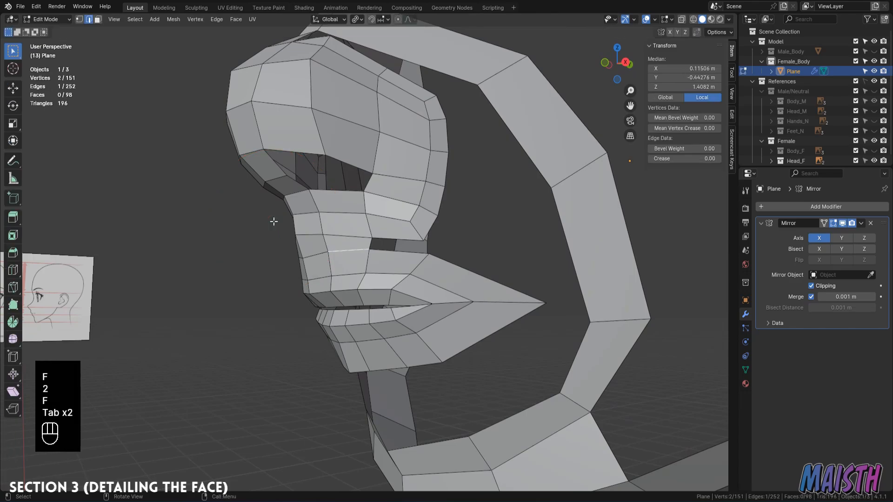
Select the five-face strip along the nose wing, shift it inward and try rotating it.
key("KP_3")
key("KP_1")
key("2")
key("3")
middle_click_drag(292, 224, 375, 256)
left_click(399, 247)
left_click(405, 234, "shift")
key("g")
left_click(425, 224)
key("r")
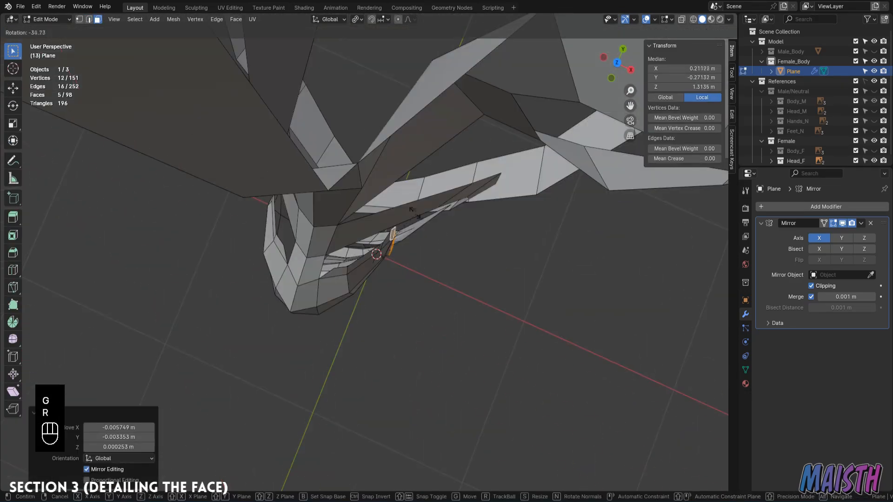
right_click(375, 255)
Move an edge of the nose wing to refine its outline.
key("2")
left_click(420, 203)
middle_click_drag(425, 130, 379, 184)
key("KP_3")
key("KP_1")
key("g")
left_click(418, 166)
Reposition individual vertices around the nose wing, moving one of them along Y.
key("1")
left_click(421, 186)
key("g")
middle_click_drag(395, 128, 377, 172)
left_click(424, 189)
left_click(410, 210)
middle_click_drag(410, 210, 335, 223)
key("g")
key("y")
left_click(377, 206)
Shift another edge on the side of the nose to smooth the wing's curve.
key("KP_2")
key("KP_1")
key("2")
left_click(397, 195)
key("g")
middle_click_drag(398, 195, 365, 188)
left_click(409, 237)
Fine-tune single vertices on the side of the nose from several viewing angles.
key("1")
left_click(384, 237)
key("g")
middle_click_drag(384, 237, 447, 186)
left_click(466, 215)
left_click(392, 211)
key("g")
left_click(394, 209)
Add an edge loop across the face beside the nose bridge.
mouse_move(381, 206)
middle_mouse_down()
mouse_move(419, 218)
mouse_move(341, 242)
mouse_move(418, 235)
mouse_move(354, 235)
mouse_move(385, 211)
middle_mouse_up()
key("ctrl+r")
scroll(418, 235, "down", 4)
scroll(353, 235, "up", 2)
scroll(385, 211, "up", 2)
left_click(378, 218)
key("g")
left_click(327, 228)
right_click(327, 229)
Merge the two neighbouring vertices beside the nose bridge at their centre and adjust the merged vertex's position.
key("1")
left_click(336, 221)
left_click(360, 225, "shift")
key("m")
left_click(376, 228)
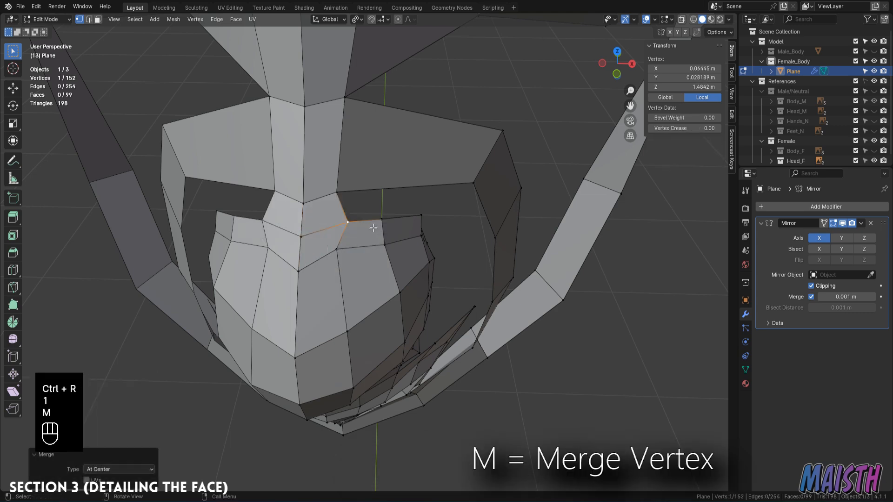
key("g")
left_click(338, 229)
mouse_move(338, 230)
middle_mouse_down()
mouse_move(331, 185)
mouse_move(363, 196)
mouse_move(409, 189)
mouse_move(396, 204)
middle_mouse_up()
key("Tab")
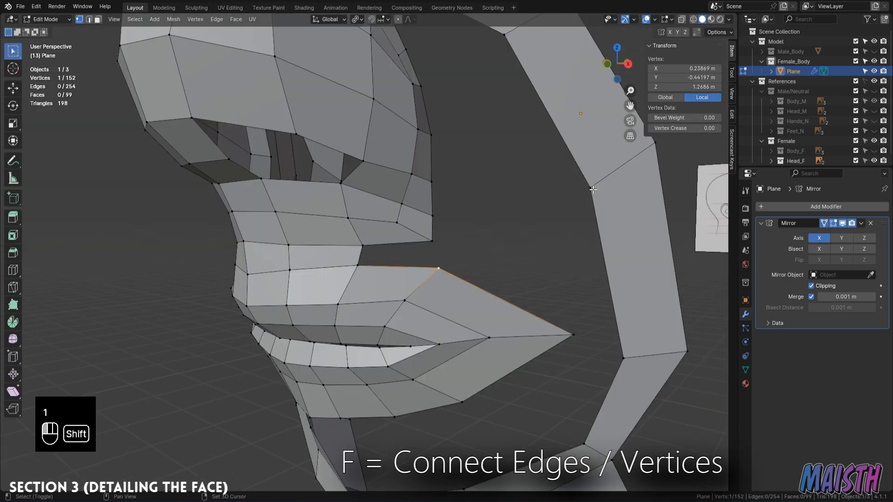
Connect the upper lip border's outer vertex and the mouth corner to the inner side of the face ring with edges.
left_click(593, 189, "shift")
key("f")
middle_click_drag(593, 190, 605, 186)
middle_click_drag(569, 345, 546, 233, "shift")
Move the face ring's cross edge that lies beside the mouth corner.
key("2")
left_click(556, 226)
key("g")
left_click(567, 208)
Connect the lower lip's bottom centre vertex to the upper centre vertex of the chin with an edge.
key("1")
middle_click_drag(403, 264, 311, 253)
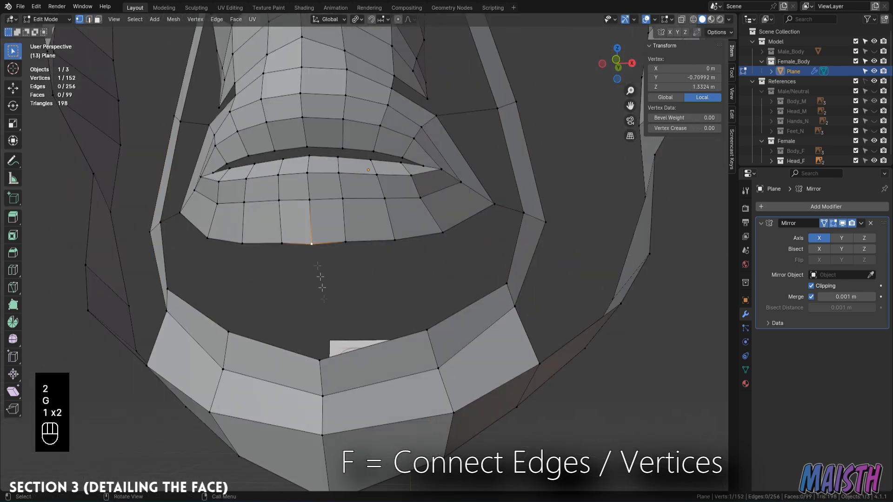
middle_click_drag(354, 263, 350, 263)
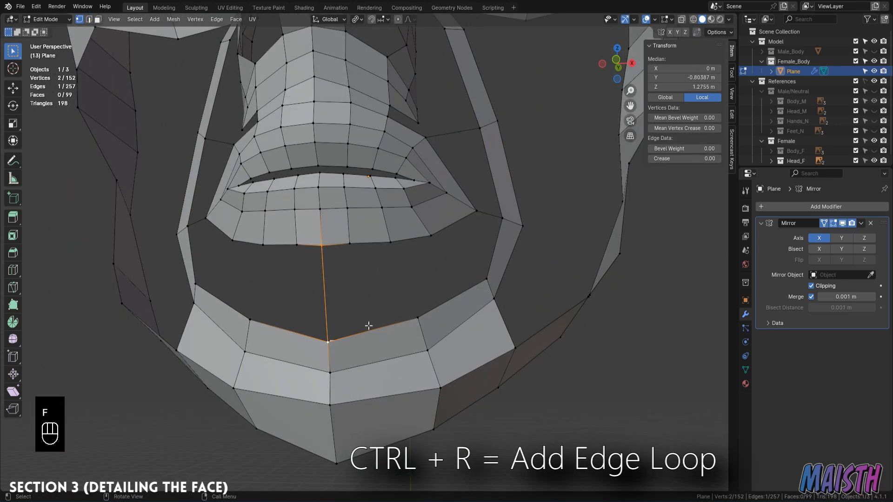
Add an edge loop through the chin strip beside its centre and connect the strip's upper vertices to the lower lip's bottom border with edges.
key("ctrl+r")
left_click(350, 263)
key("1")
key("2")
key("1")
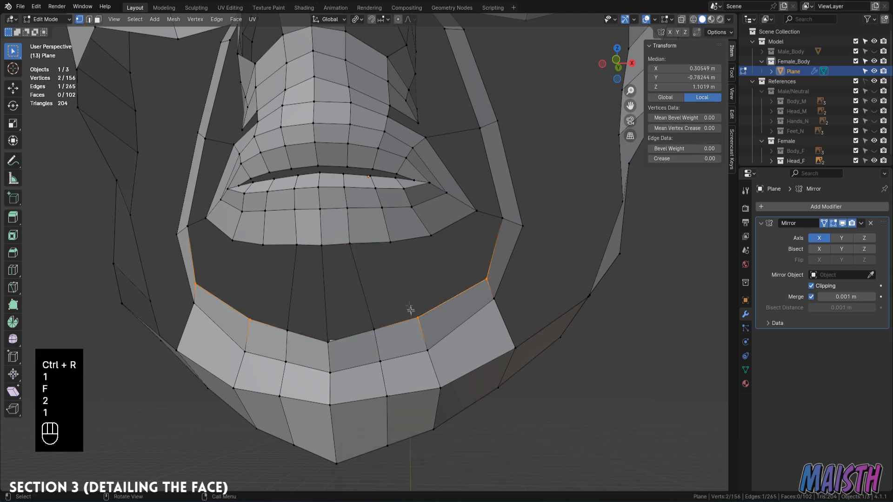
key("f")
Fill the gap between the lower lip, the chin strip and the inner side of the face ring with faces.
middle_click_drag(409, 298, 478, 260)
middle_click_drag(417, 241, 474, 244)
key("2")
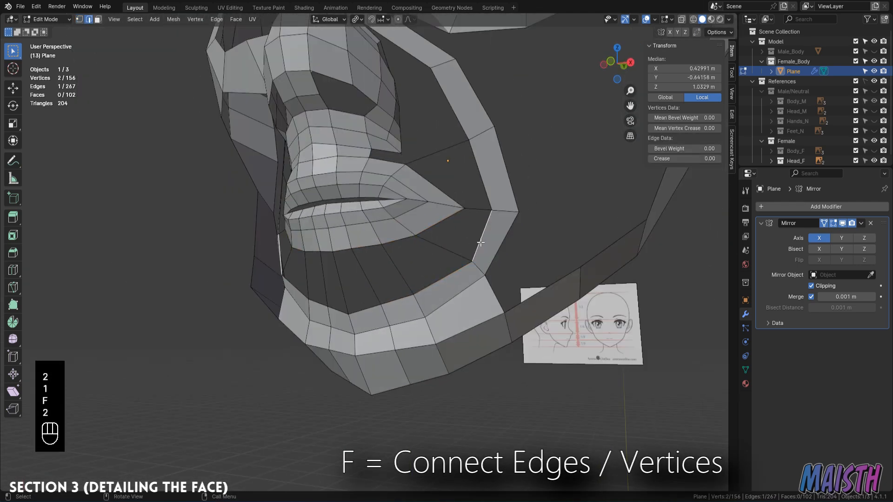
key("Tab")
mouse_move(424, 324)
middle_mouse_down()
mouse_move(479, 321)
mouse_move(426, 313)
middle_mouse_up()
key("Tab")
key("x")
middle_click_drag(438, 253, 468, 260)
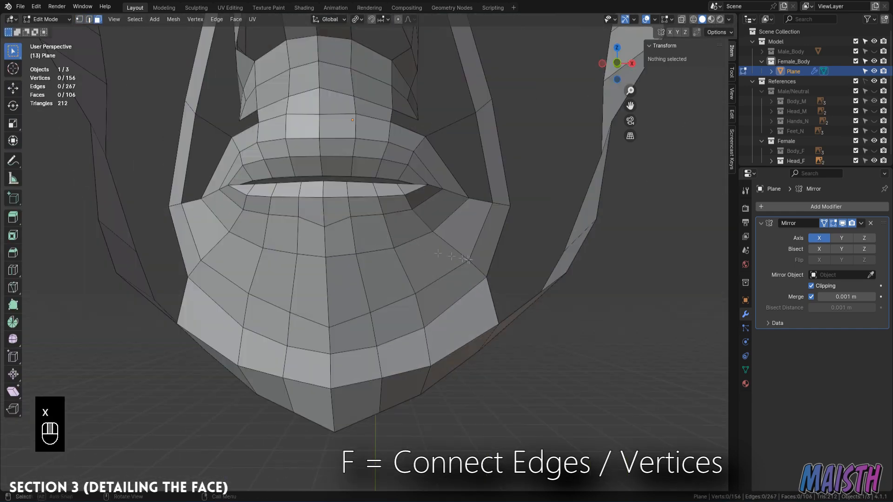
key("Tab")
key("Tab")
key("Tab")
key("Tab")
Adjust the position of a vertex below the lower lip in the front view.
key("1")
key("KP_3")
key("KP_1")
left_click(302, 223)
key("g")
left_click(305, 228)
Move the chin's edges and vertices in the side view to follow the reference's chin outline.
middle_click_drag(353, 232, 325, 260)
key("KP_3")
key("2")
key("g")
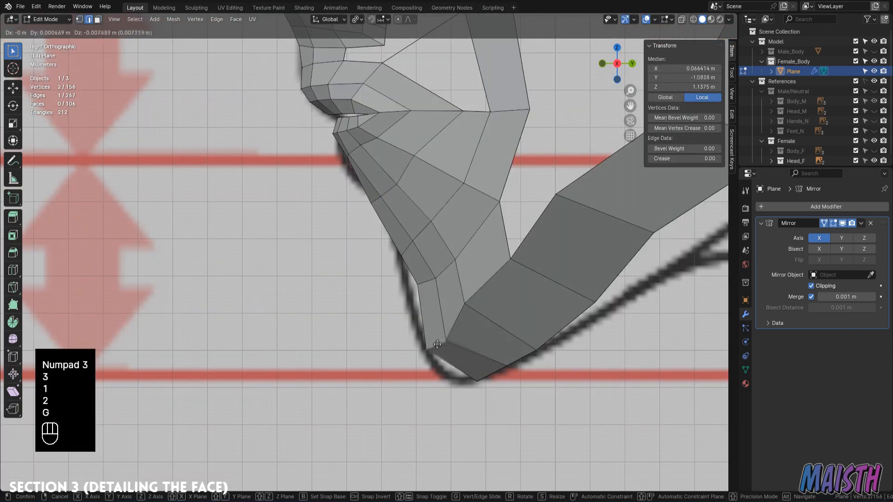
scroll(387, 283, "down", 1)
key("2")
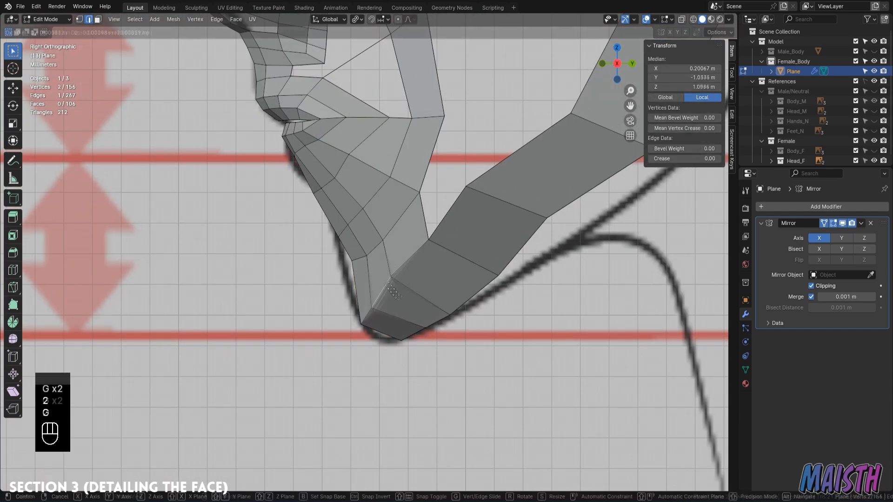
key("ctrl+z")
key("ctrl+z")
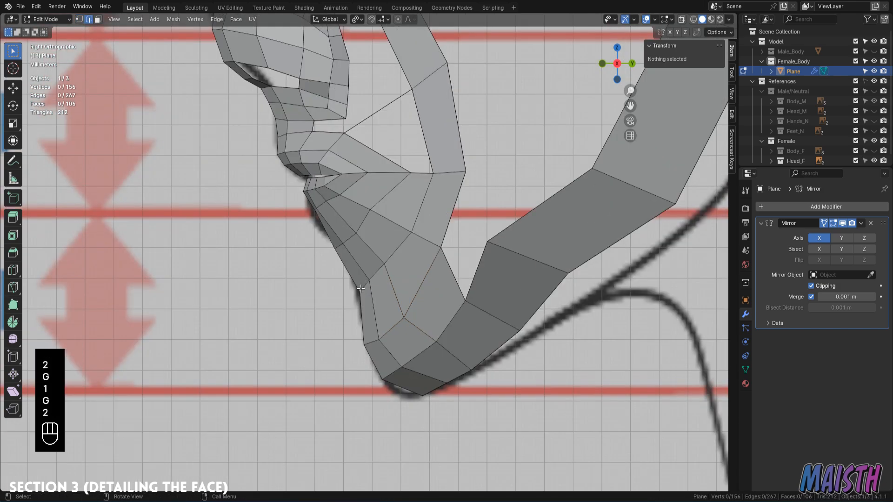
Move the edge below the lower lip onto the reference profile in the side view and adjust a vertex beside it.
key("g")
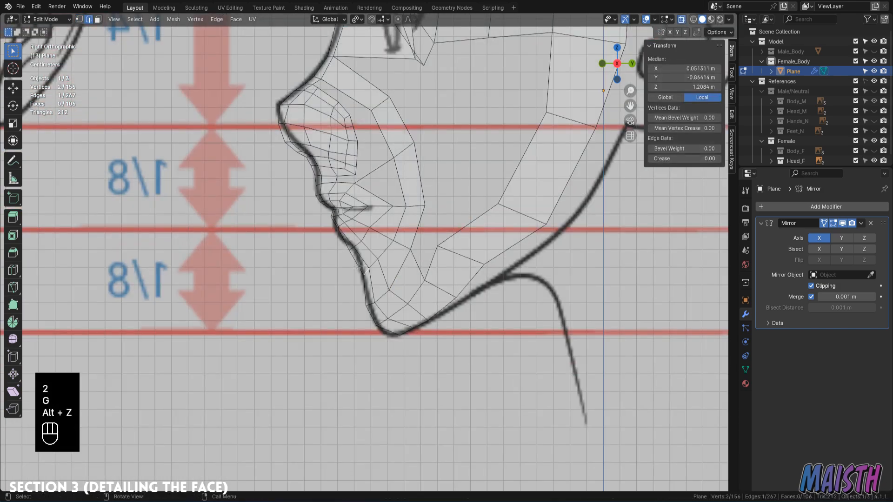
scroll(365, 231, "up", 4)
middle_click_drag(390, 278, 372, 251)
key("KP_3")
key("1")
left_click(368, 241)
key("g")
middle_click_drag(394, 285, 431, 291)
Fill the cheek gap between the upper lip and the face ring, and join the nostril's lower outer vertex to the upper lip with geometry.
key("ctrl+r")
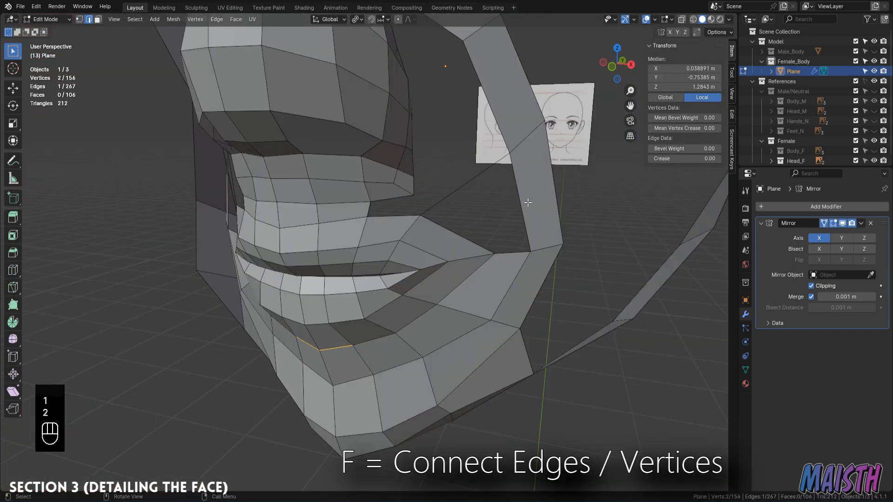
key("Tab")
mouse_move(518, 259)
middle_mouse_down()
mouse_move(411, 305)
mouse_move(447, 235)
mouse_move(446, 181)
middle_mouse_up()
key("Tab")
key("1")
middle_click_drag(397, 305, 405, 314)
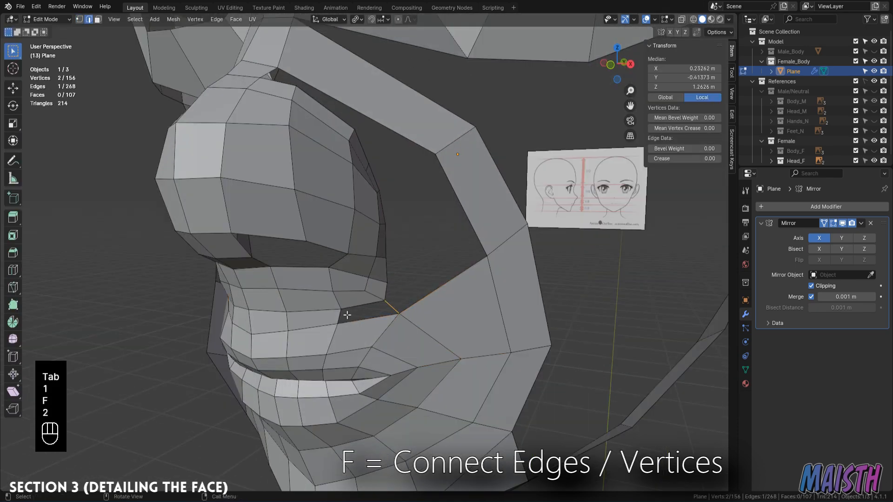
mouse_move(363, 312)
middle_mouse_down()
mouse_move(426, 300)
mouse_move(414, 296)
mouse_move(362, 321)
middle_mouse_up()
middle_click_drag(362, 290, 412, 286)
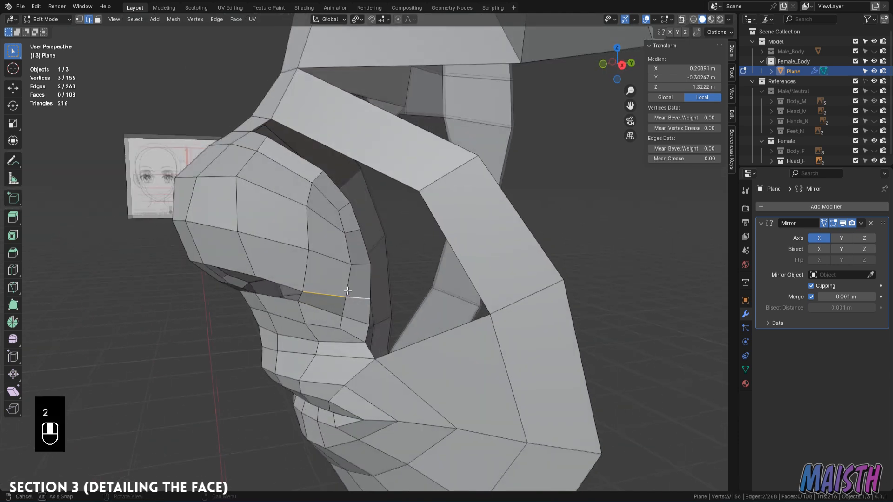
Add two edge loops to the face ring's upper cheek segment and one loop close to the nose bridge.
key("1")
left_click(468, 265)
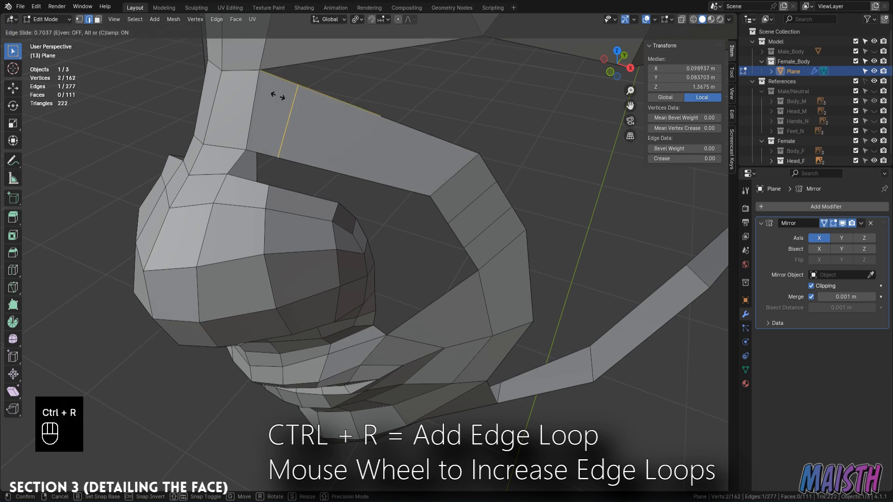
left_click(279, 96)
key("1")
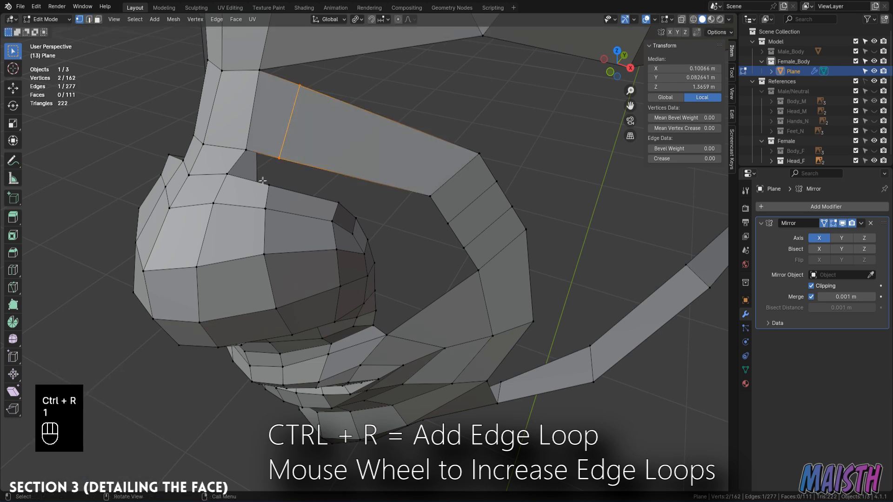
Connect the vertex at the top of the nose to the face ring's new loop with an edge and fill the resulting gap.
left_click(267, 184)
left_click(284, 156, "shift")
key("f")
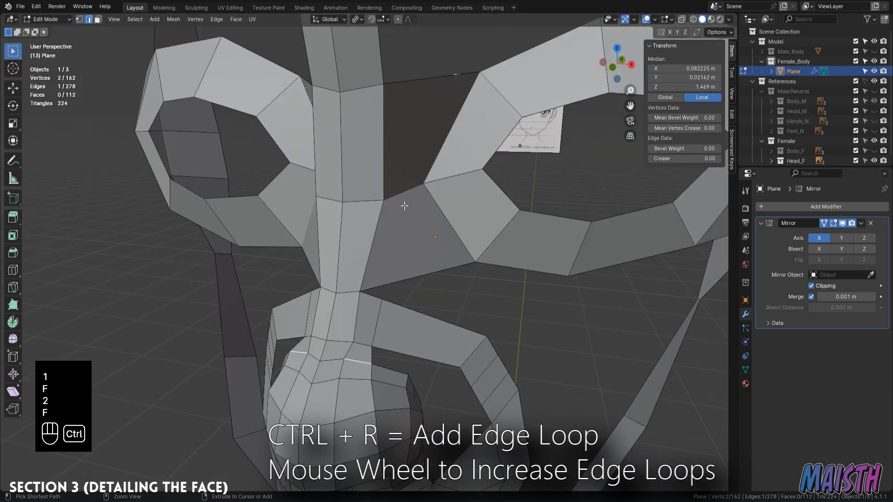
Add an edge loop through the patch between the nose bridge and the eye ring.
key("ctrl+r")
left_click(404, 205)
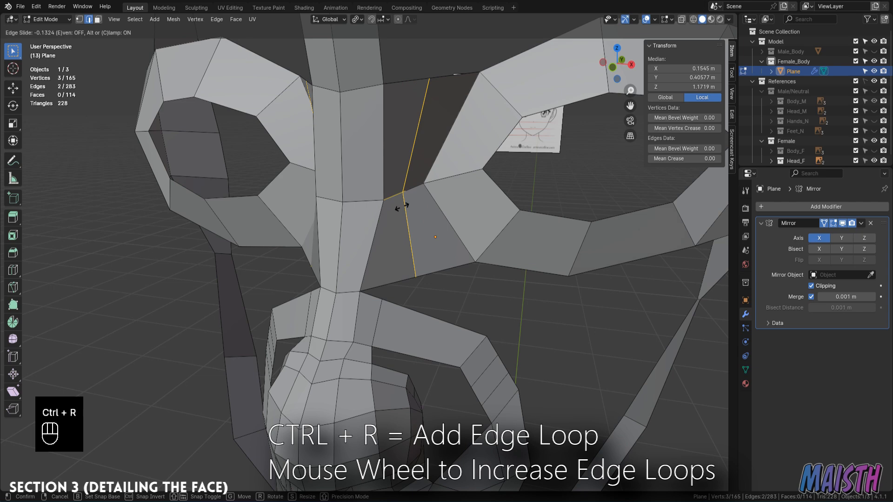
left_click(404, 204)
key("1")
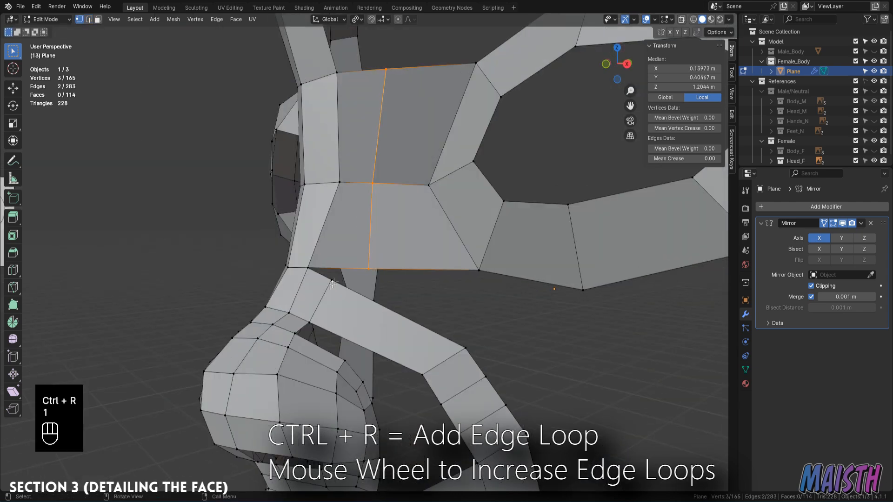
Merge the upper vertex of the face ring's new loop with the lower end vertex of the bridge patch's loop.
left_click(342, 291)
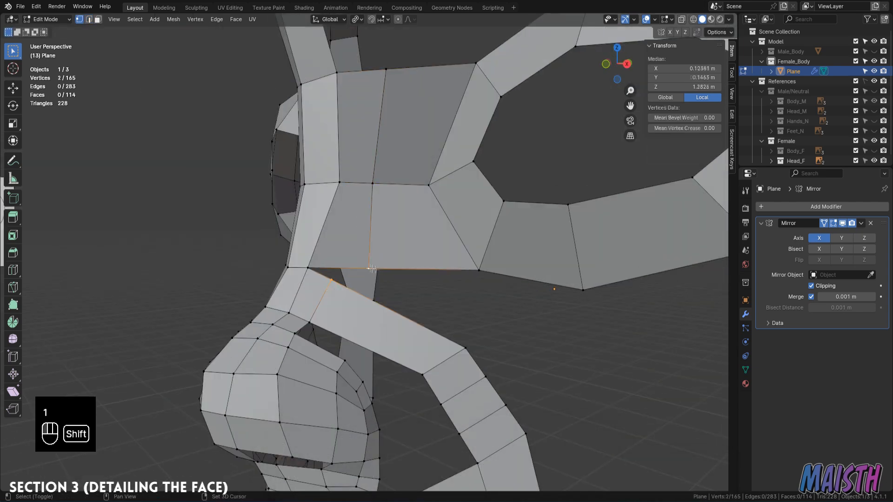
key("m")
left_click(426, 277)
mouse_move(426, 277)
middle_mouse_down()
mouse_move(395, 281)
mouse_move(362, 265)
mouse_move(447, 312)
middle_mouse_up()
key("Tab")
key("Tab")
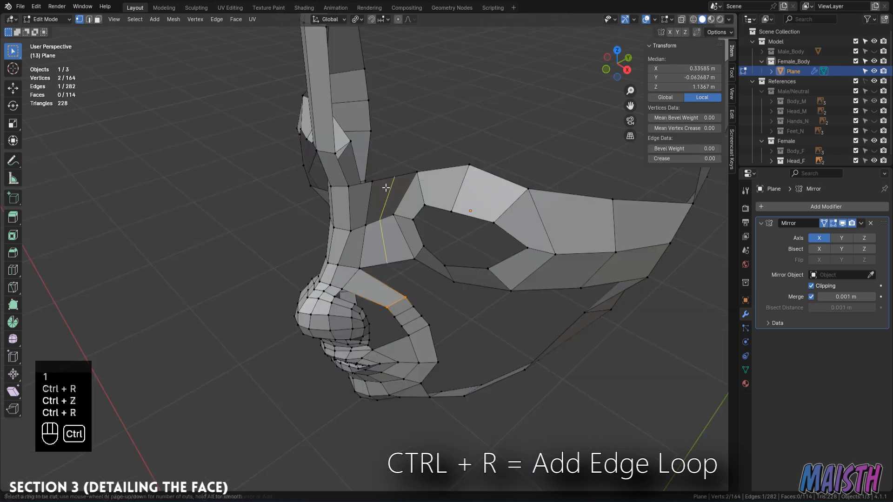
Add another vertical edge loop to the patch beside the nose bridge.
left_click(360, 200)
middle_click_drag(360, 199, 390, 219)
key("2")
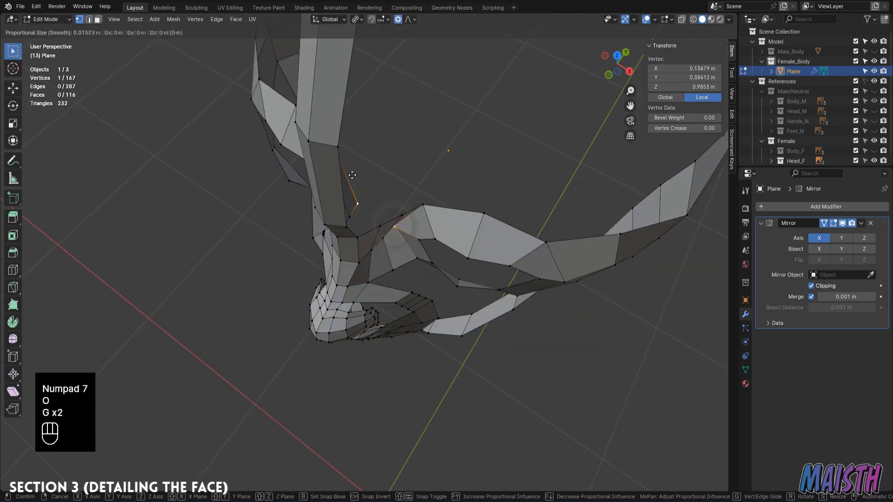
Move the bridge patch vertex beside the eye ring about -0.018 m along Y with proportional editing.
right_click(409, 225)
middle_click_drag(409, 225, 399, 259)
key("g")
middle_click(362, 229)
left_click(342, 225)
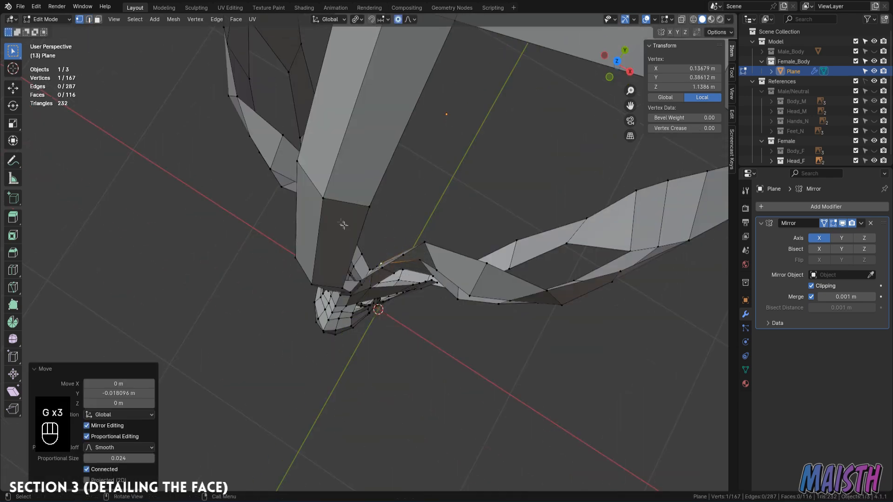
Reposition the geometry between the nose bridge and the eye ring, first along a single axis and then freely.
middle_click_drag(343, 225, 322, 174)
key("Tab")
mouse_move(350, 203)
middle_mouse_down()
mouse_move(398, 219)
mouse_move(432, 205)
mouse_move(361, 243)
mouse_move(332, 204)
mouse_move(362, 154)
middle_mouse_up()
key("Tab")
key("2")
left_click(361, 243)
left_click(370, 218)
key("g")
middle_click(335, 212)
left_click(339, 215)
key("g")
left_click(362, 147)
Move a single vertex on the patch between the nose bridge and the eye ring.
key("2")
mouse_move(375, 197)
middle_mouse_down()
mouse_move(390, 205)
mouse_move(383, 239)
mouse_move(409, 232)
mouse_move(434, 206)
mouse_move(443, 227)
middle_mouse_up()
key("1")
left_click(382, 239)
key("g")
left_click(384, 264)
Select the whole face loop around the eye opening and subdivide it with one cut.
key("Tab")
key("KP_3")
key("KP_1")
key("Tab")
key("2")
left_click(423, 205, "alt")
left_click(412, 173, "alt")
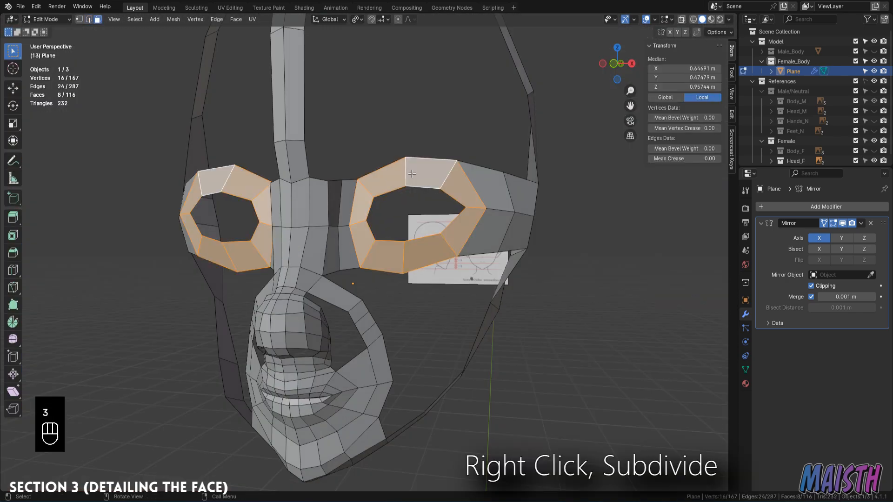
right_click(416, 181)
left_click(417, 181)
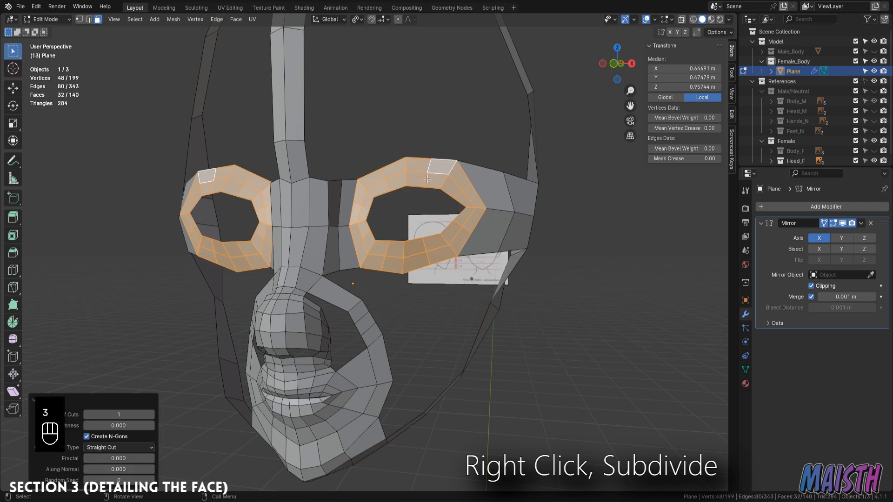
Select the eye ring's inner edge loop and adjust it along the Y axis in the side view.
key("2")
left_click(428, 179, "alt")
middle_click_drag(428, 179, 446, 282)
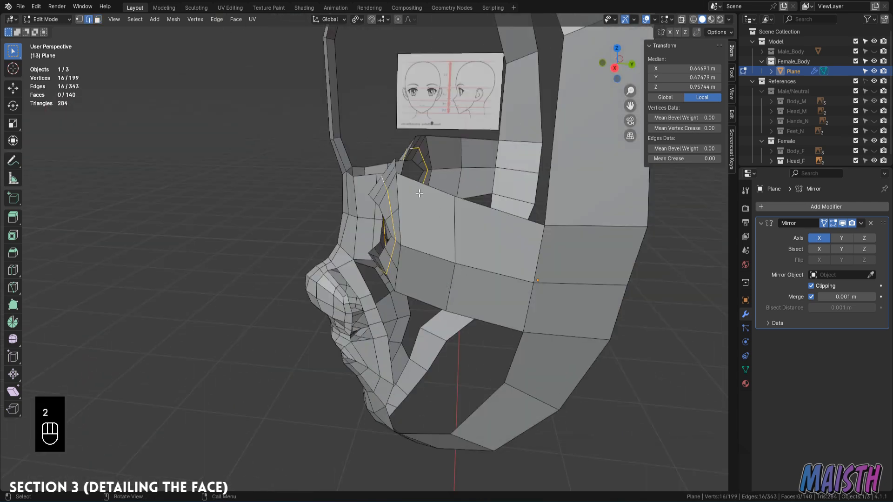
key("alt+z")
key("KP_3")
key("alt+z")
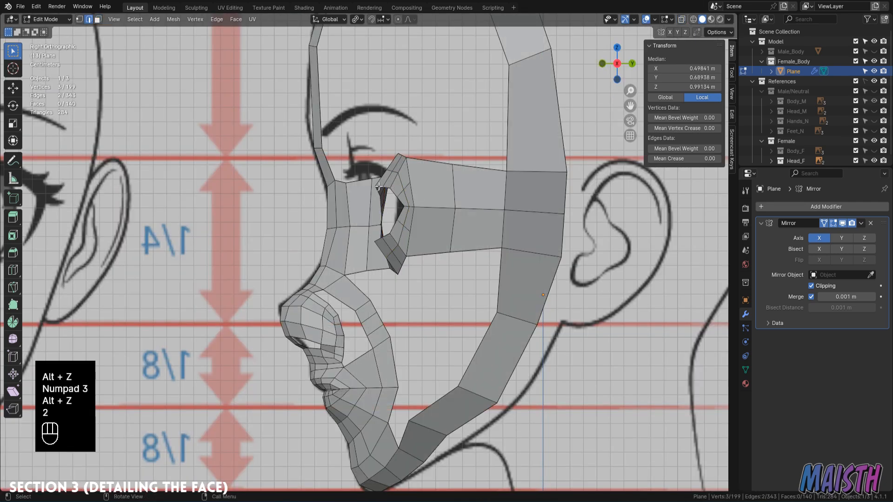
key("g")
key("y")
left_click(403, 186)
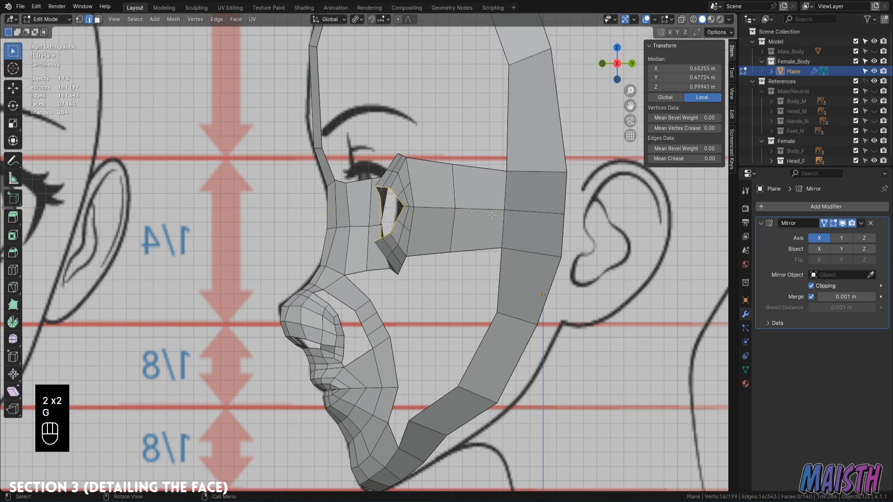
key("1")
right_click(517, 212)
Move the selected part of the eye ring along the Y axis and check its curvature.
left_click(481, 347)
middle_click_drag(395, 284, 414, 297)
key("g")
key("y")
left_click(411, 297)
mouse_move(411, 186)
middle_mouse_down()
mouse_move(515, 181)
mouse_move(407, 175)
middle_mouse_up()
key("2")
key("1")
Adjust the eye ring's upper vertices with proportional editing, moving the first one along Y in the side view.
key("o")
key("KP_3")
left_click(369, 173)
key("g")
key("y")
left_click(372, 172)
left_click(383, 188)
key("g")
left_click(363, 188)
middle_click_drag(362, 188, 382, 183)
key("g")
key("o")
Select a vertex on the eye ring in the front view and move it along the Y axis.
key("KP_3")
key("KP_1")
key("2")
left_click(414, 235)
key("1")
left_click(414, 234)
middle_click_drag(414, 235, 447, 219)
key("g")
key("y")
left_click(339, 293)
Reposition several neighbouring eye ring vertices one by one, constraining moves to a single axis, to smooth the ring's curve.
key("g")
middle_click(416, 200)
left_click(416, 200)
left_click(414, 199)
key("g")
left_click(341, 241)
left_click(463, 193)
key("g")
middle_click(465, 198)
left_click(465, 200)
Move the vertex on the eye ring's upper inner side along a single axis.
middle_click_drag(395, 205, 393, 276, "shift")
left_click(379, 219)
key("g")
middle_click(393, 277)
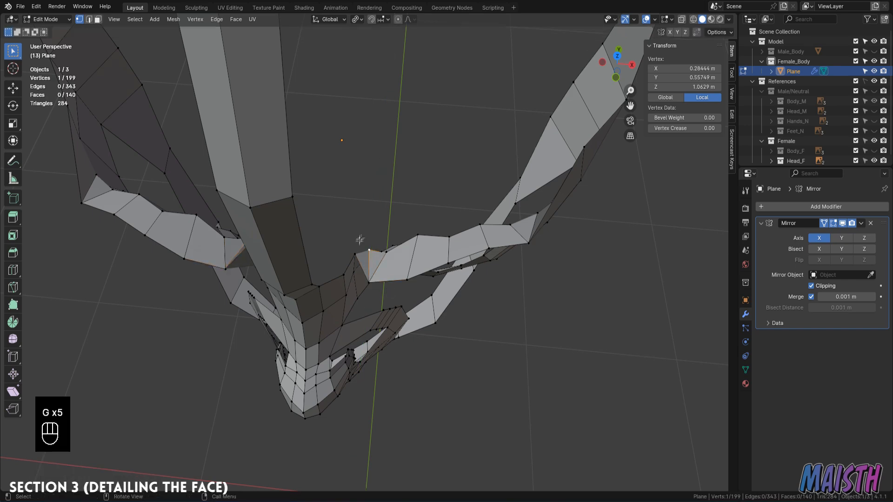
Move the vertex on the eye ring's outer upper inner corner to smooth the transition from nose bridge to brow.
left_click(352, 282)
mouse_move(351, 282)
middle_mouse_down()
mouse_move(331, 174)
mouse_move(361, 173)
middle_mouse_up()
key("g")
left_click(367, 174)
key("Tab")
key("Tab")
mouse_move(418, 171)
middle_mouse_down()
mouse_move(368, 171)
mouse_move(394, 183)
mouse_move(379, 225)
mouse_move(402, 210)
middle_mouse_up()
key("Tab")
key("Tab")
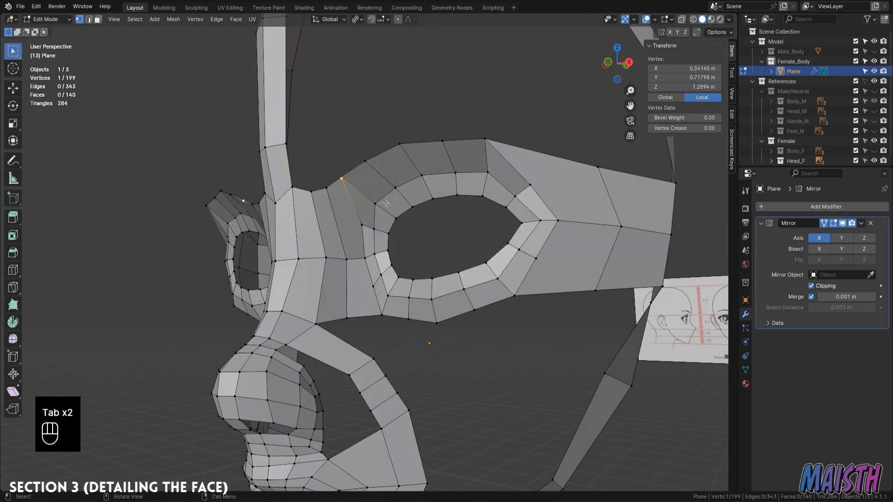
Reposition the middle upper vertex of the eye ring, sliding it along its edge in the front view.
left_click(372, 193)
key("1")
left_click(427, 179)
key("g")
middle_click_drag(455, 175, 447, 186)
key("KP_2")
key("KP_3")
key("KP_1")
key("g")
key("g")
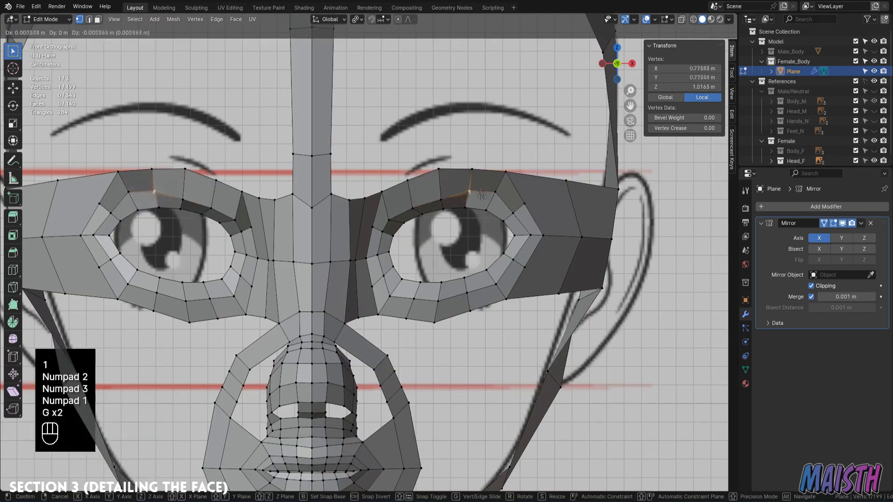
key("g")
left_click(448, 189)
Move the vertex at the eye ring's inner corner, beside the nose bridge, to even out the surrounding faces.
middle_click_drag(447, 188, 349, 227)
scroll(354, 261, "up", 2)
left_click(363, 247)
key("g")
left_click(349, 275)
scroll(363, 231, "up", 3)
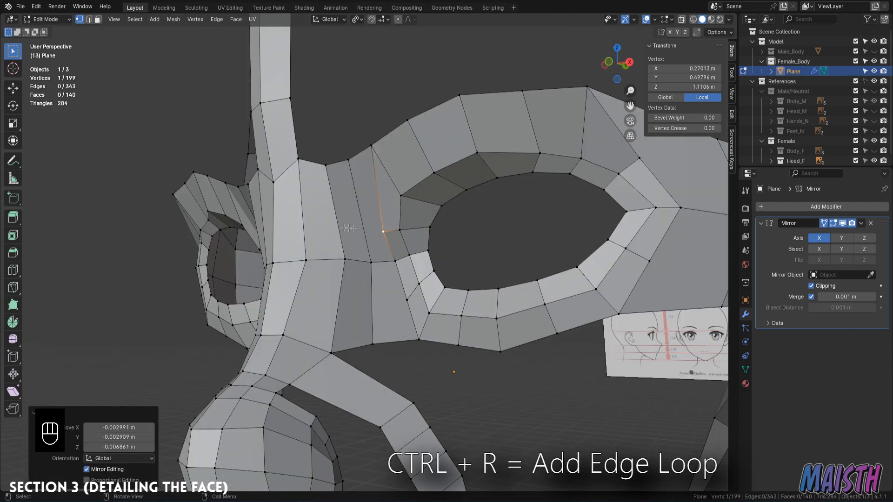
Add an edge loop across the upper nose bridge and slide the adjoining inner eye ring edge.
left_click(333, 231)
right_click(333, 232)
right_click(331, 251)
key("2")
left_click(389, 231)
key("g")
key("g")
left_click(388, 224)
Connect the new loop's end to the eye ring's inner vertex across the face, and check the nose bridge in Sculpt Mode.
key("1")
left_click(382, 222)
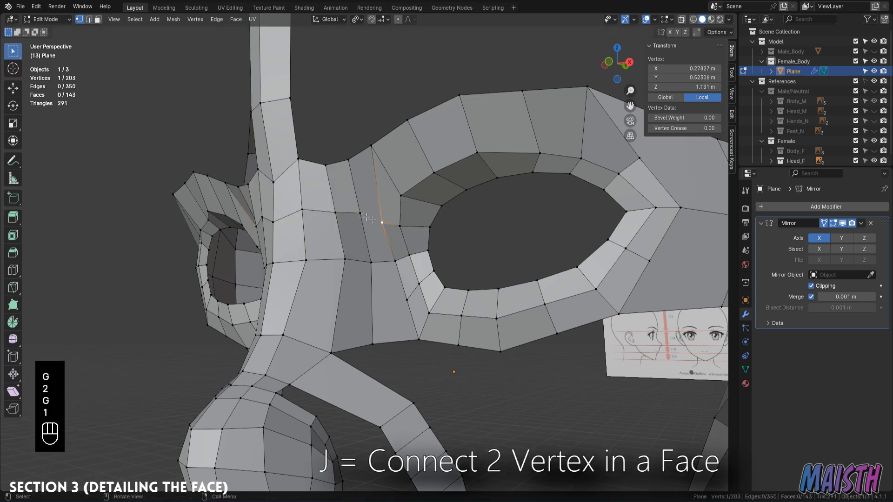
key("KP_3")
key("Tab")
middle_click_drag(317, 212, 359, 231)
left_click_drag(357, 173, 372, 170)
scroll(403, 185, "down", 2)
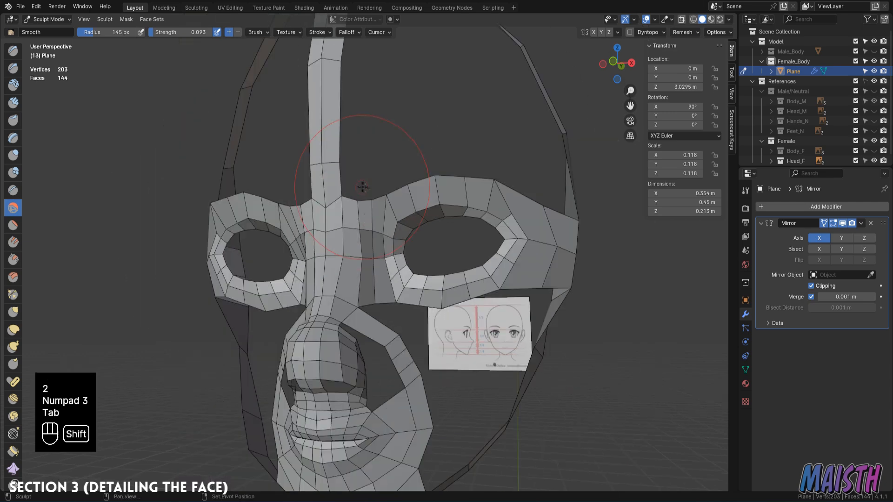
Add a second edge loop across the lower nose bridge and connect its end vertex across the face beside the eye ring.
scroll(417, 254, "up", 1)
key("Tab")
mouse_move(403, 185)
middle_mouse_down("shift")
mouse_move(417, 253)
mouse_move(332, 182)
middle_mouse_up("shift")
left_click(401, 246)
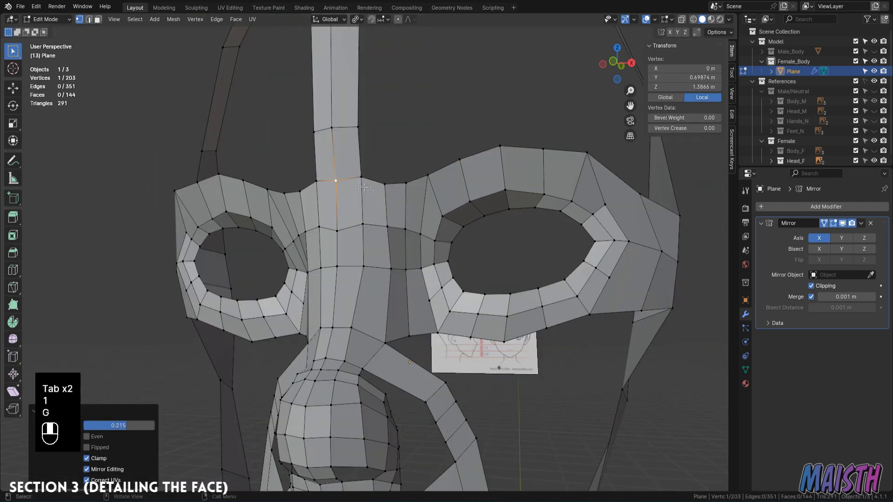
scroll(382, 323, "down", 1)
scroll(381, 323, "up", 1)
key("1")
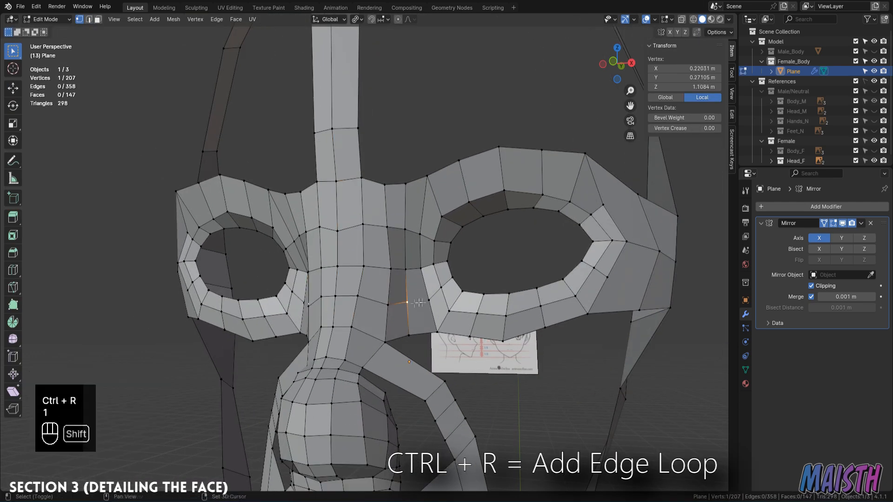
key("j")
Smooth the nose bridge and inner eye area with the Smooth brush in Sculpt Mode.
key("Tab")
middle_click_drag(397, 232, 370, 227)
mouse_move(411, 298)
middle_mouse_down()
mouse_move(378, 274)
mouse_move(436, 254)
mouse_move(424, 299)
mouse_move(472, 299)
middle_mouse_up()
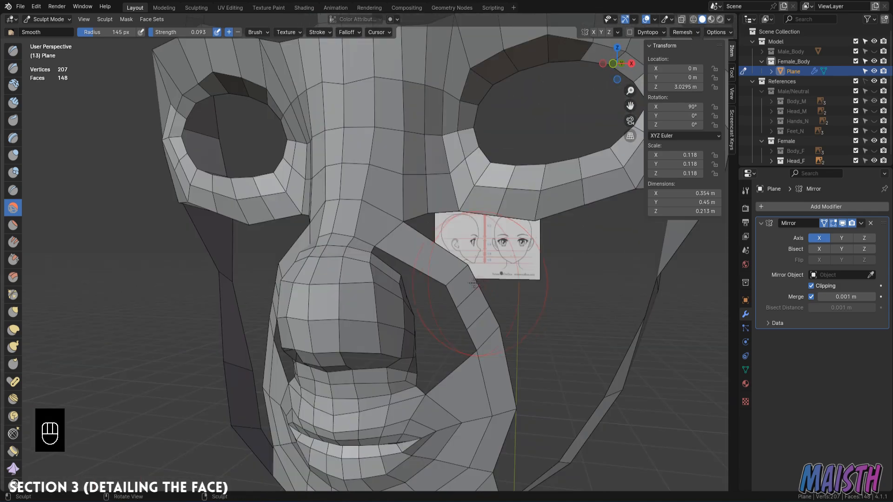
Reposition the edges of the cheek strip curving from the nose bridge to the mouth so it forms a rounder arc.
key("Tab")
key("2")
key("g")
left_click(453, 292)
key("2")
middle_click_drag(454, 292, 465, 303)
key("g")
left_click(454, 295)
key("g")
left_click(508, 369)
key("2")
left_click(478, 319)
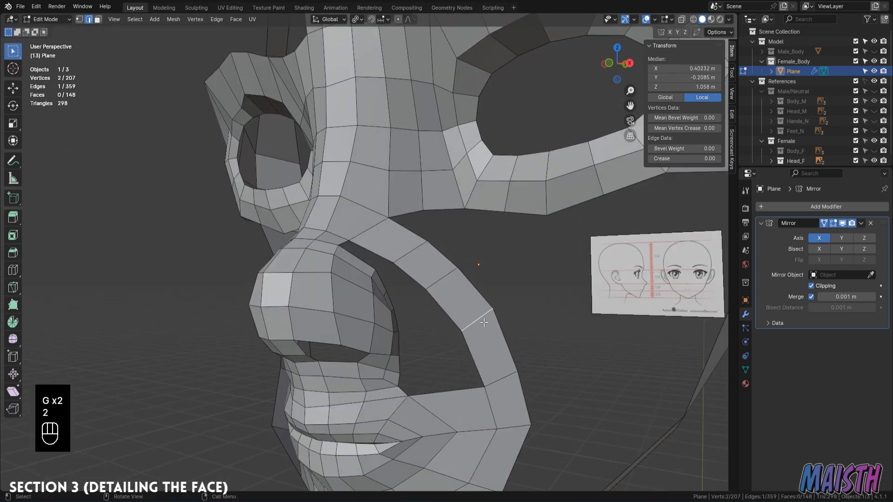
Join the top of the cheek strip to the side of the nose with an edge and fill the gap with a face.
middle_click_drag(478, 319, 485, 323)
scroll(484, 323, "down", 3)
key("1")
left_click(374, 243)
left_click(335, 262, "shift")
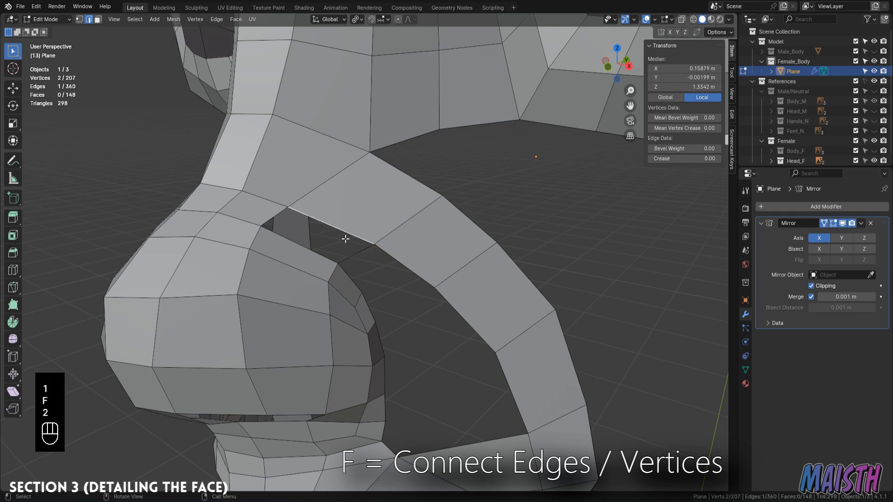
key("f")
Close the gap between the cheek strip and the eye ring's lower inner corner by merging vertices and filling faces.
left_click(407, 256, "shift")
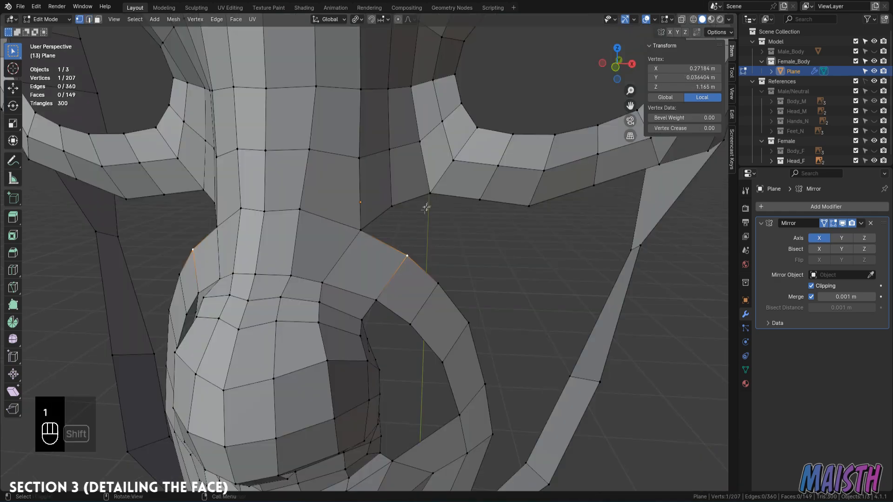
middle_click_drag(426, 208, 344, 247)
left_click(289, 246, "shift")
key("m")
middle_click_drag(425, 274, 386, 269)
key("1")
left_click(342, 317)
mouse_move(344, 311)
middle_mouse_down()
mouse_move(395, 236)
mouse_move(445, 255)
mouse_move(351, 226)
mouse_move(391, 297)
middle_mouse_up()
left_click(381, 323)
key("2")
key("f")
key("Tab")
key("Tab")
key("1")
left_click(374, 307)
middle_click_drag(411, 241, 340, 222)
middle_click_drag(369, 341, 460, 198)
left_click(455, 241, "shift")
key("f")
key("ctrl+z")
key("ctrl+z")
key("ctrl+z")
key("ctrl+z")
key("ctrl+z")
Extrude the lower temple edges downward in the side view to start the outer cheek.
key("2")
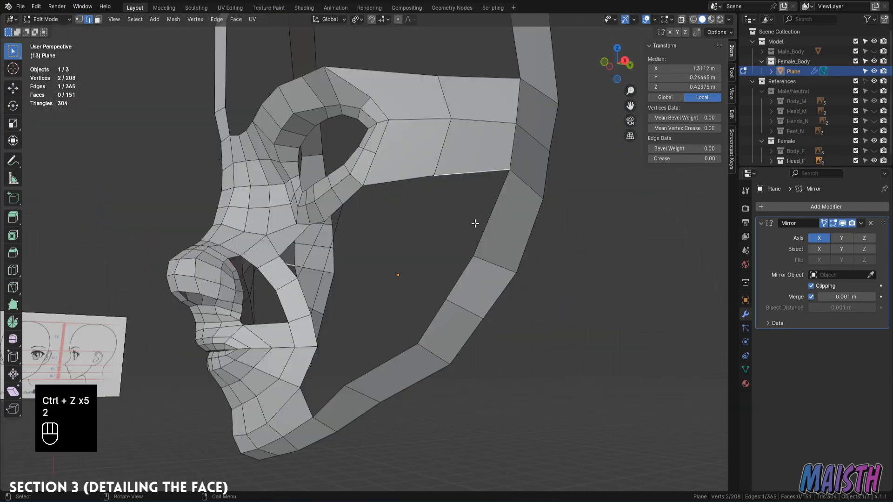
key("KP_3")
key("e")
left_click(423, 245)
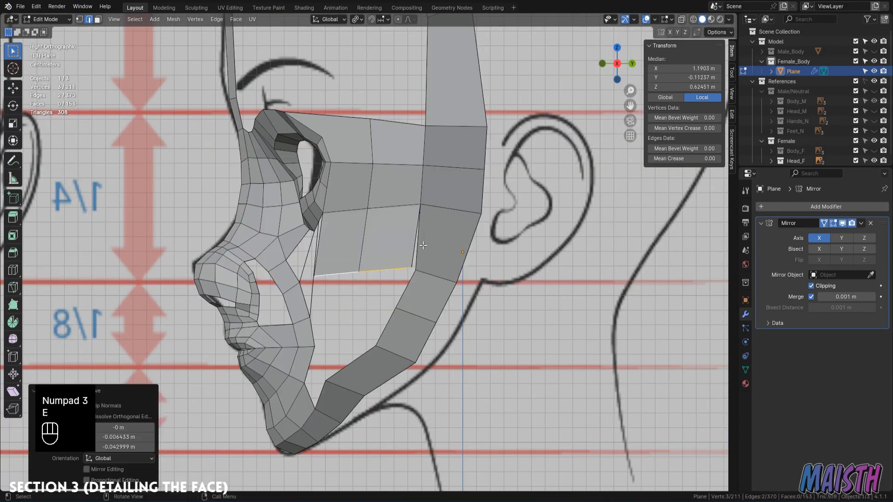
Merge the rear corner vertex of the extruded cheek patch with the adjacent vertex on the jaw strip.
key("1")
left_click(418, 269)
mouse_move(417, 268)
middle_mouse_down()
mouse_move(401, 256)
mouse_move(446, 267)
mouse_move(534, 265)
middle_mouse_up()
left_click(399, 259, "shift")
key("m")
left_click(441, 266)
key("KP_3")
key("Tab")
key("Tab")
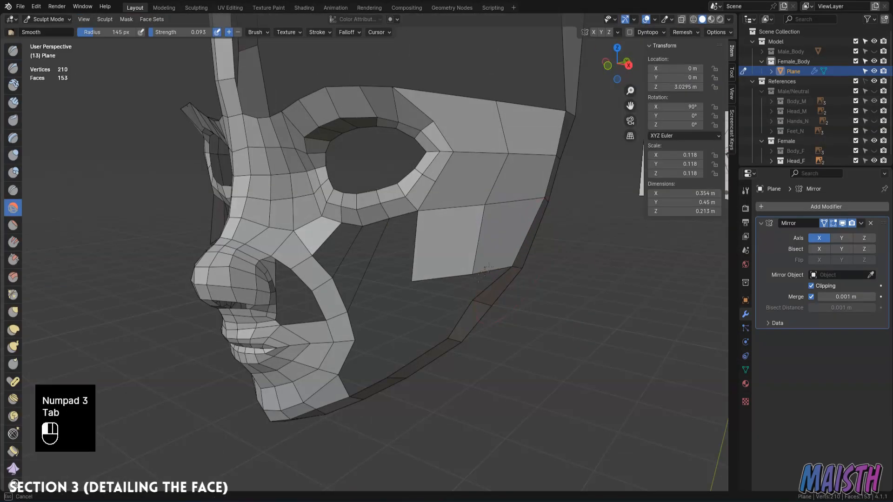
Move the cheek patch's front lower edge about 0.01 m inward and 0.008 m up in the front view.
key("KP_3")
key("KP_1")
key("2")
key("g")
left_click(475, 246)
middle_click_drag(474, 246, 432, 278)
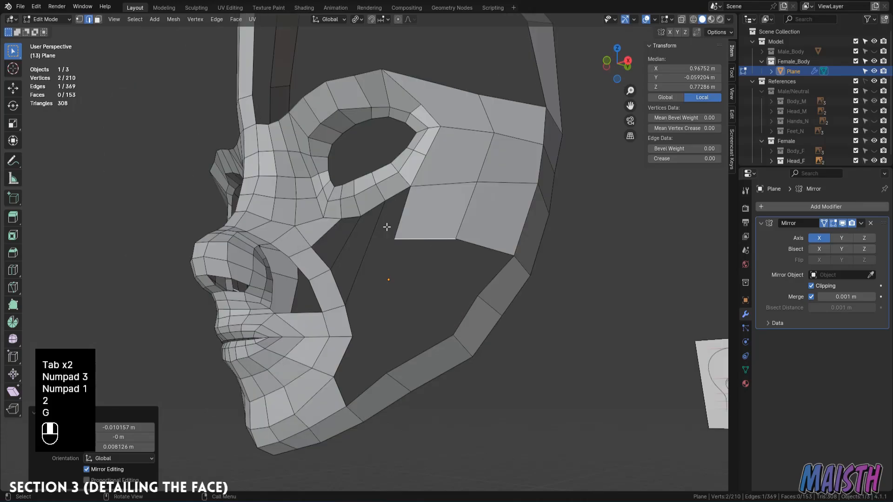
Slide a single vertex on the lower part of the face along its edge in the side view.
key("1")
key("Tab")
key("Tab")
key("KP_3")
key("1")
left_click(400, 386)
key("g")
key("g")
left_click(400, 386)
middle_click_drag(400, 386, 373, 282)
Reposition the edges on the nose side and tip in the side view to follow the reference profile.
key("2")
key("KP_3")
left_click(321, 234, "alt")
scroll(441, 215, "up", 1)
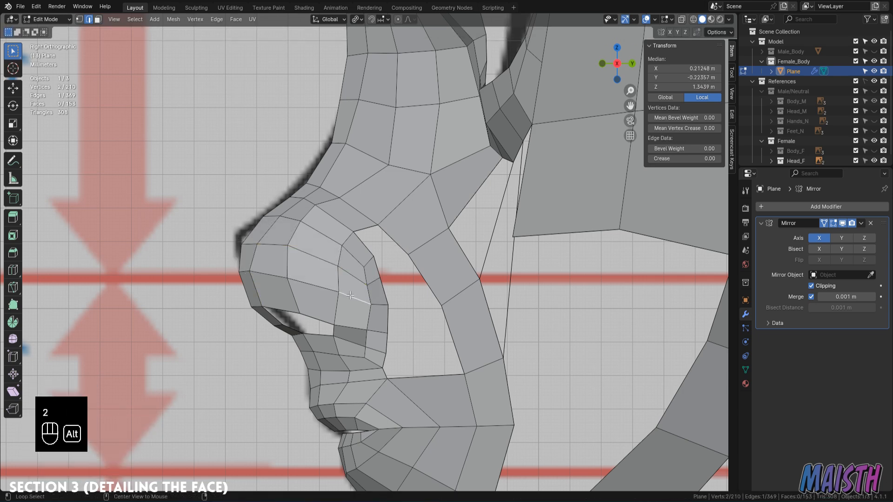
left_click(364, 283)
left_click(255, 244)
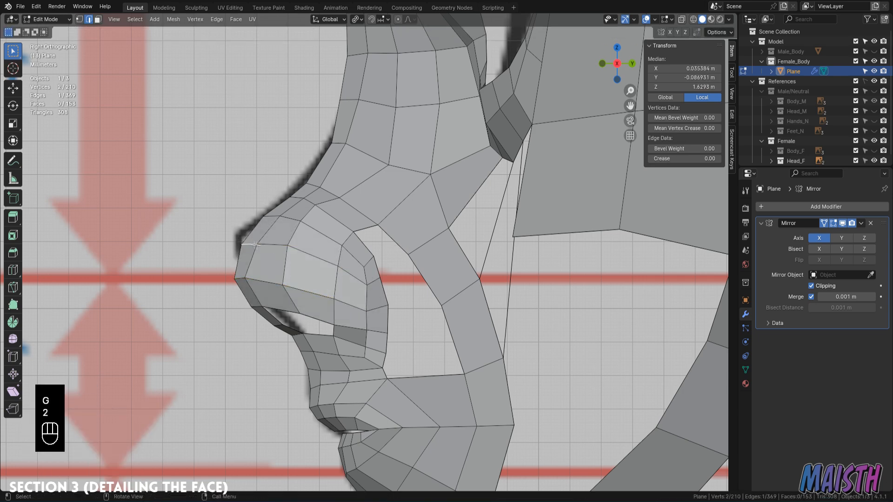
key("g")
left_click(295, 252)
key("2")
key("g")
left_click(298, 249)
Smooth the nose surface with the Smooth brush in Sculpt Mode, ending back in Edit Mode.
key("Tab")
middle_click_drag(321, 232, 310, 242)
left_click_drag(300, 240, 249, 228)
mouse_move(249, 228)
middle_mouse_down()
mouse_move(428, 288)
mouse_move(418, 302)
mouse_move(417, 284)
middle_mouse_up()
key("Tab")
mouse_move(417, 284)
middle_mouse_down("shift")
mouse_move(417, 274)
mouse_move(372, 251)
mouse_move(395, 338)
mouse_move(419, 302)
mouse_move(486, 287)
mouse_move(398, 185)
mouse_move(352, 255)
mouse_move(378, 261)
mouse_move(369, 199)
mouse_move(358, 279)
middle_mouse_up("shift")
Reposition individual vertices around the side of the nose in the side view to even out its contour.
key("1")
key("KP_3")
left_click(366, 245)
left_click(371, 246)
key("g")
left_click(372, 248)
key("KP_3")
key("1")
left_click(374, 247)
key("g")
left_click(375, 251)
Dissolve the surplus edge loop running between the nose base and the upper lip.
key("2")
left_click(353, 331, "alt")
key("x")
left_click(472, 326)
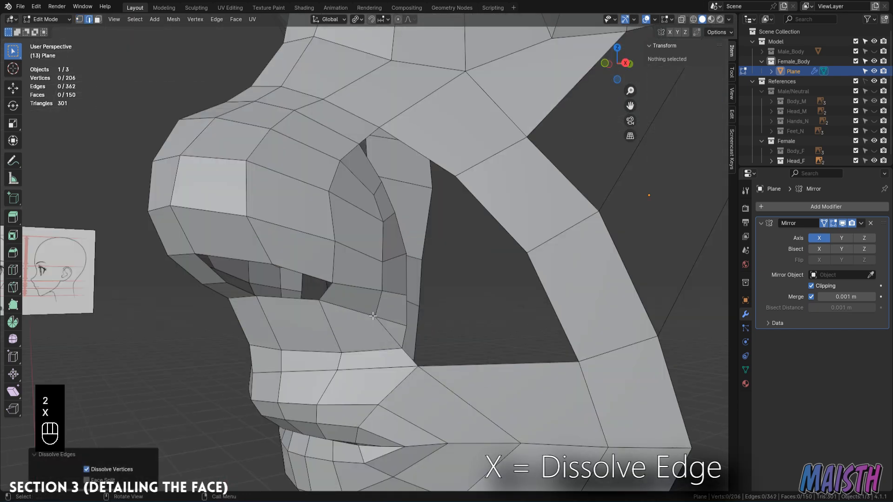
Raise the edge loop between the nose base and the upper lip slightly in the side view.
key("KP_3")
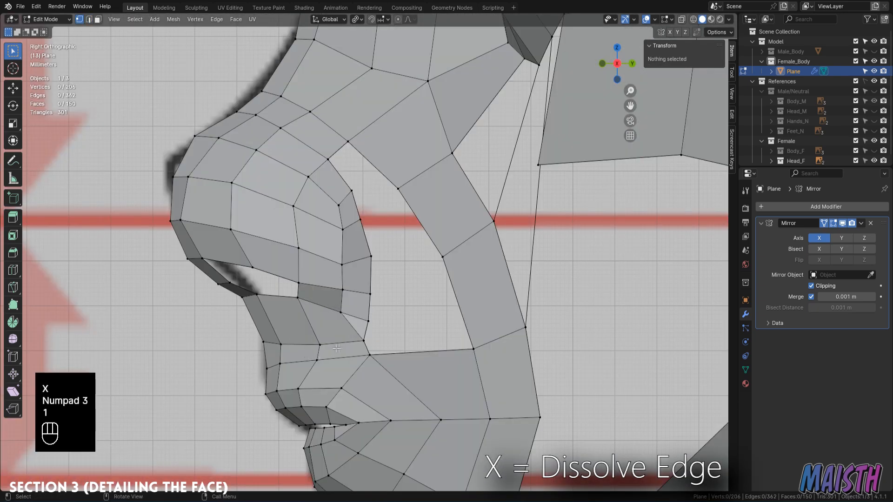
key("2")
left_click(325, 343, "alt")
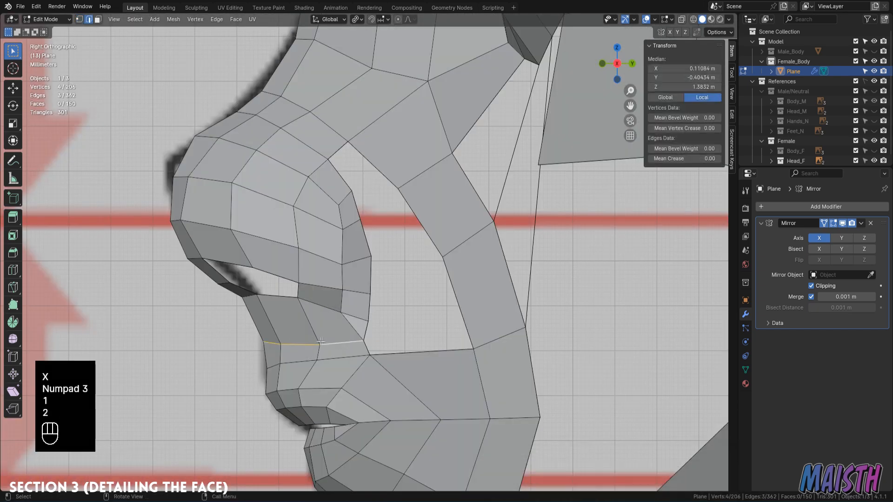
left_click(313, 329)
middle_click_drag(314, 329, 370, 305)
key("1")
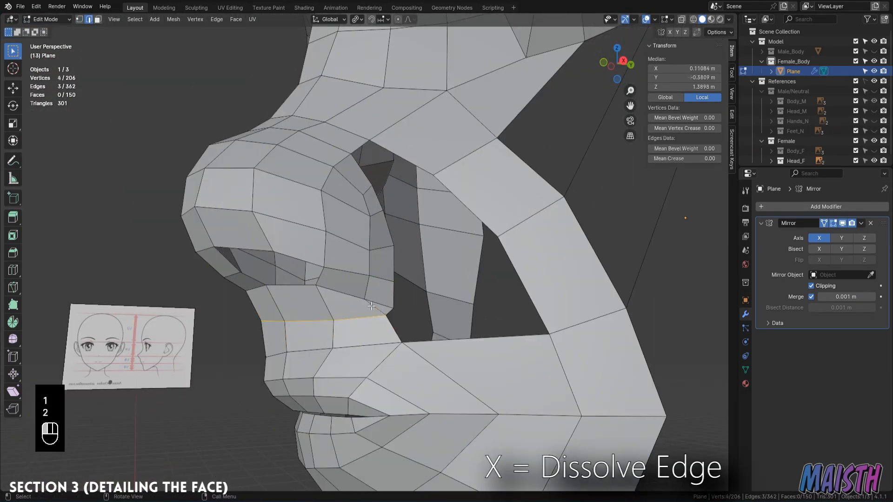
Delete the edge where the nose wing meets the upper lip strip and merge the loose corner vertices there.
key("x")
left_click(484, 339)
middle_click_drag(484, 339, 432, 271)
key("1")
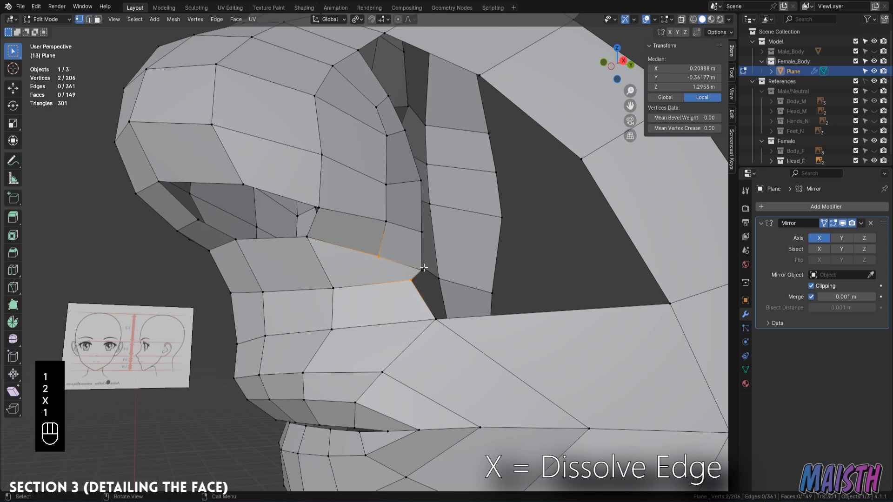
key("a")
key("m")
key("ctrl+z")
left_click(367, 330)
key("1")
key("Tab")
key("3")
key("Tab")
key("3")
left_click(409, 236, "alt")
middle_click_drag(408, 236, 424, 215)
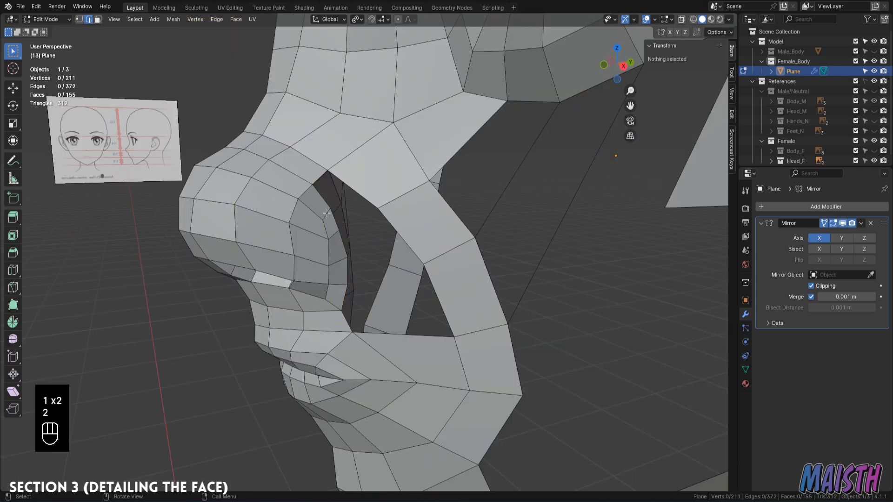
Dissolve the surplus edges on the upper side of the nose wing beside the cheek opening.
left_click(327, 213)
middle_click_drag(355, 228, 419, 274, "shift")
scroll(398, 287, "up", 1)
key("x")
left_click(529, 324)
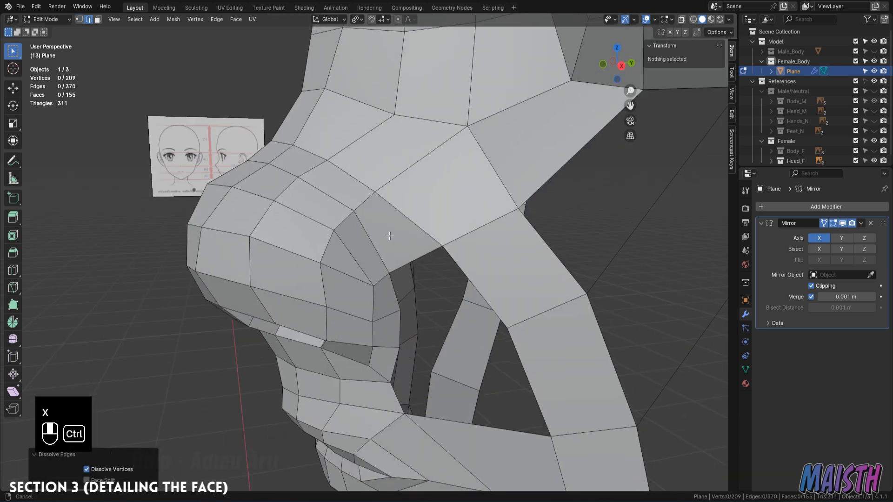
middle_click_drag(389, 236, 390, 243, "shift")
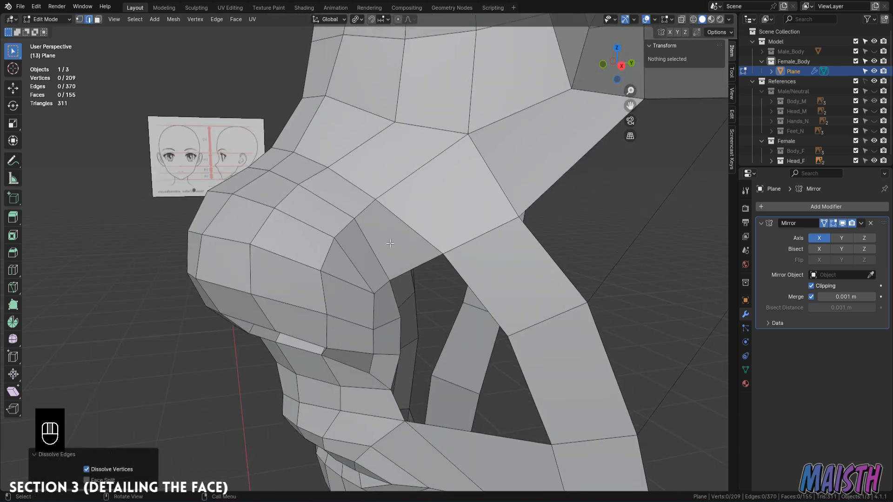
middle_click_drag(343, 270, 367, 260)
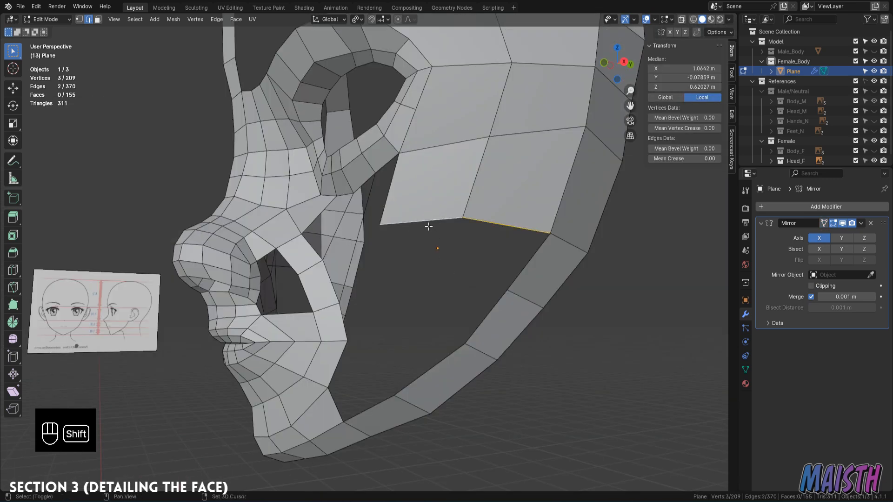
Extrude the lower border edges of the outer cheek patch downward, rotating, scaling and moving them to follow the jaw strip.
middle_click_drag(428, 226, 433, 207)
key("e")
left_click(530, 245)
key("r")
left_click(537, 259)
key("s")
left_click(514, 255)
key("g")
left_click(516, 246)
Merge the extruded patch's outer corner vertex into the jaw strip, and visit Sculpt Mode once before returning to Edit Mode.
key("1")
left_click_drag(504, 249, 517, 261)
key("m")
left_click(521, 250)
left_click(519, 228)
middle_click_drag(519, 228, 528, 264)
key("Tab")
key("Tab")
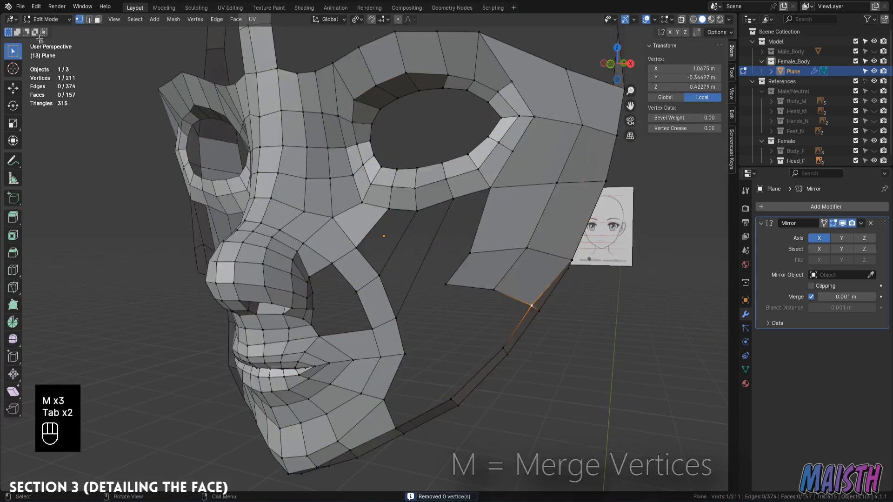
left_click(47, 19)
left_click(47, 50)
mouse_move(534, 277)
middle_mouse_down()
mouse_move(479, 330)
mouse_move(423, 265)
middle_mouse_up()
key("Tab")
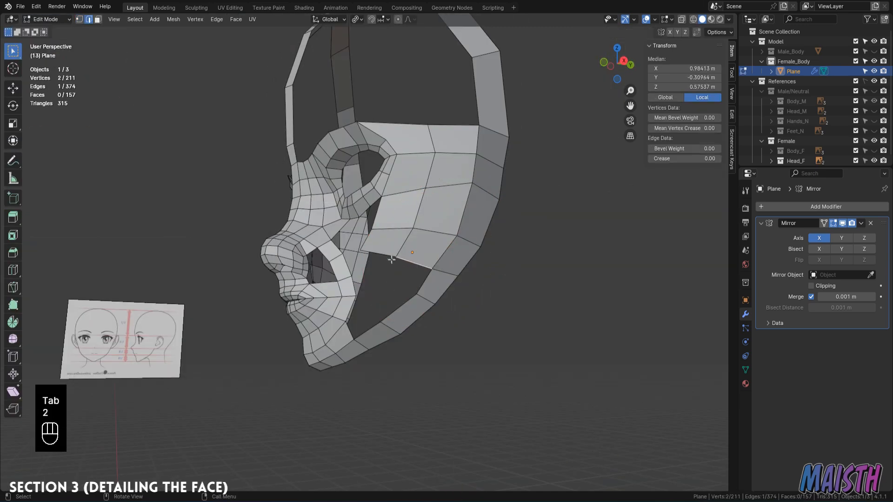
Adjust the lower edges of the cheek patch near the jaw strip, checking them in the side and front views.
left_click(386, 253)
mouse_move(386, 253)
middle_mouse_down()
mouse_move(418, 281)
mouse_move(419, 243)
mouse_move(350, 290)
mouse_move(399, 311)
mouse_move(360, 324)
mouse_move(378, 326)
mouse_move(386, 310)
mouse_move(335, 307)
middle_mouse_up()
key("1")
left_click(350, 291)
key("Tab")
key("KP_3")
key("KP_1")
key("Tab")
key("Tab")
key("Tab")
key("2")
left_click(421, 314)
key("g")
left_click(422, 313)
Smooth the lower cheek patch with the Smooth brush in Sculpt Mode and return to Edit Mode.
key("Tab")
left_click_drag(403, 316, 412, 300)
middle_click_drag(412, 300, 409, 283)
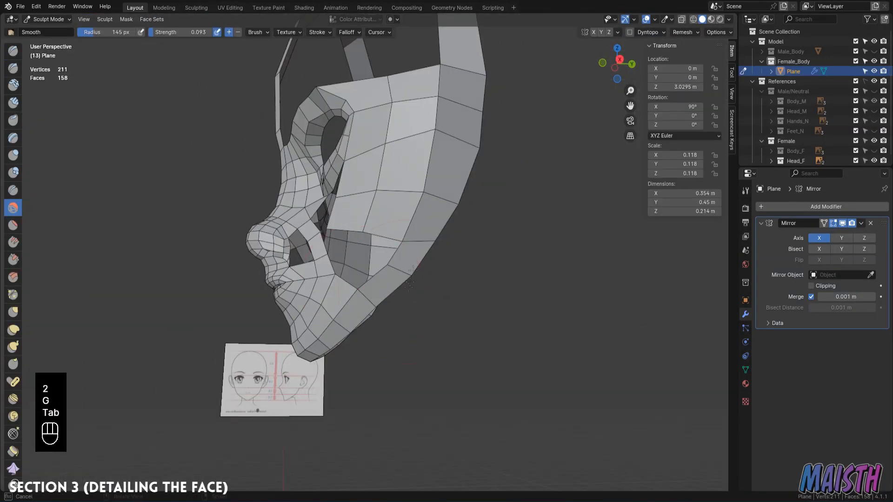
key("Tab")
Join the cheek patch's lower middle vertex to the mouth strip's outer vertex with an edge and cut it once at its midpoint.
middle_click_drag(394, 237, 400, 276)
left_click(451, 246, "shift")
key("f")
middle_click_drag(451, 247, 434, 245)
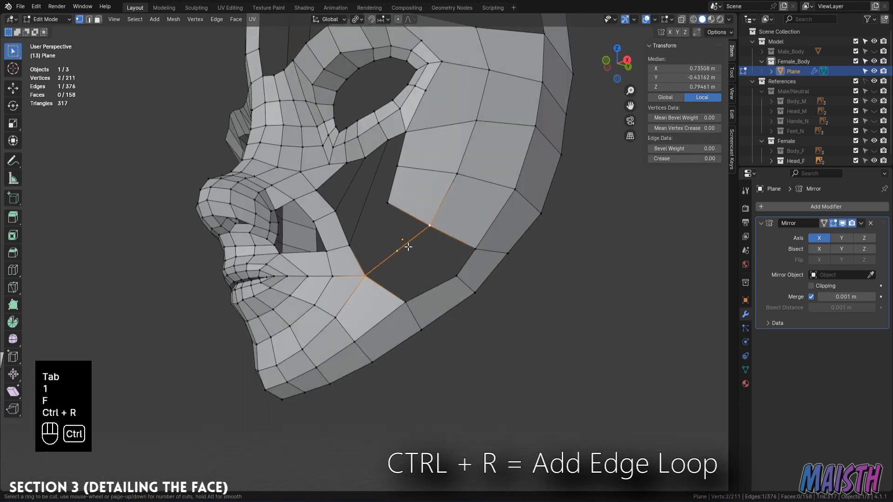
left_click(408, 246)
right_click(408, 246)
Connect the bridging edge's midpoint to the jaw strip and fill the two quads between cheek patch and mouth strip.
left_click(456, 275)
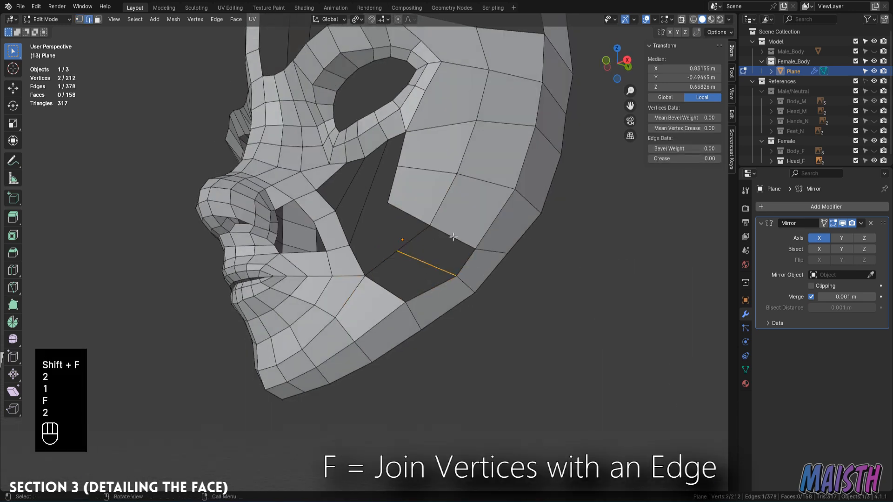
key("f")
key("f")
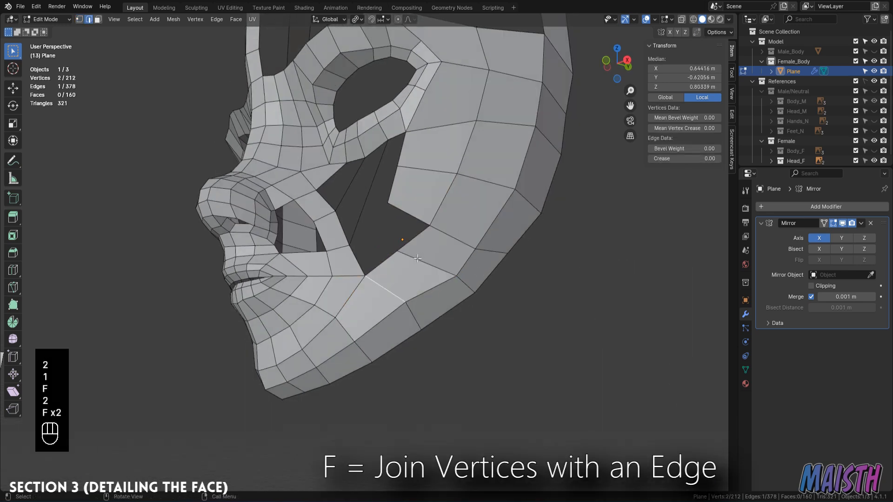
Smooth the newly filled faces along the jaw with the Smooth brush, ending back in Edit Mode.
key("Tab")
left_click_drag(415, 242, 419, 238)
mouse_move(418, 239)
middle_mouse_down()
mouse_move(458, 232)
mouse_move(427, 219)
middle_mouse_up()
key("Tab")
Delete the two stray edges running from the eye ring down to the cheek strip.
scroll(427, 218, "up", 1)
left_click(386, 195, "shift")
key("x")
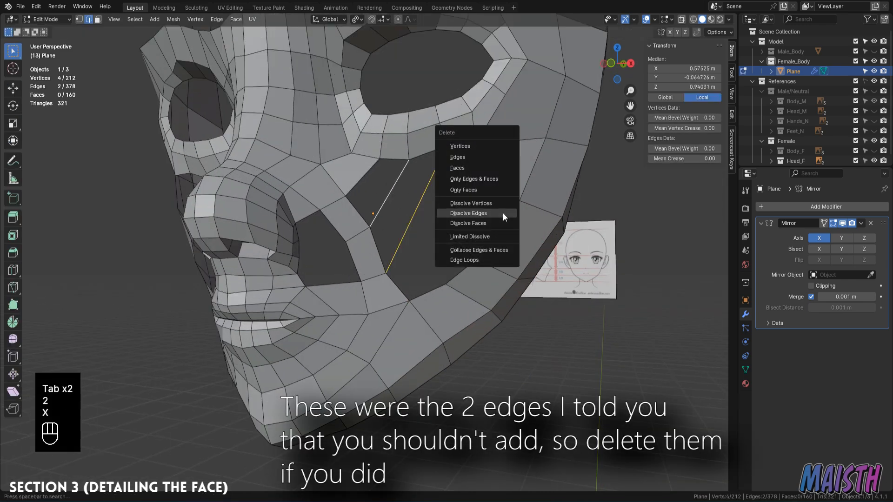
left_click(460, 157)
middle_click_drag(460, 157, 366, 208)
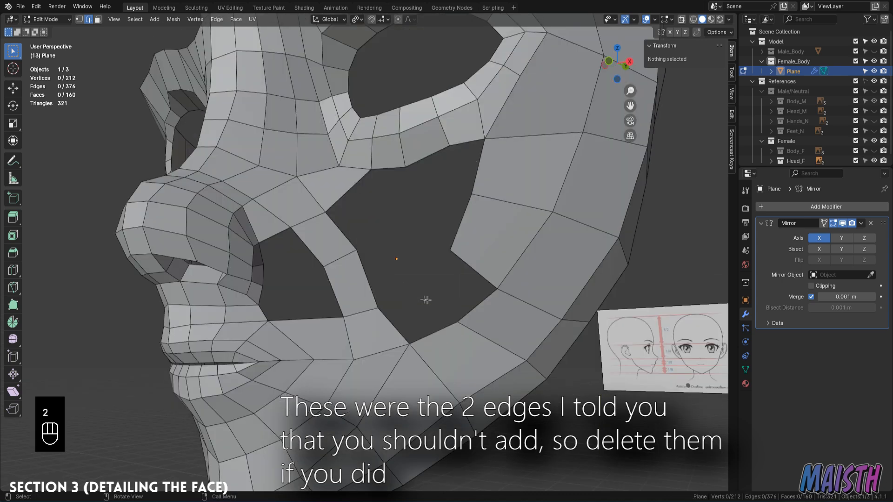
Fill a face from the edge below the eye ring to the jaw edge and divide it with two edge loops.
key("f")
key("ctrl+r")
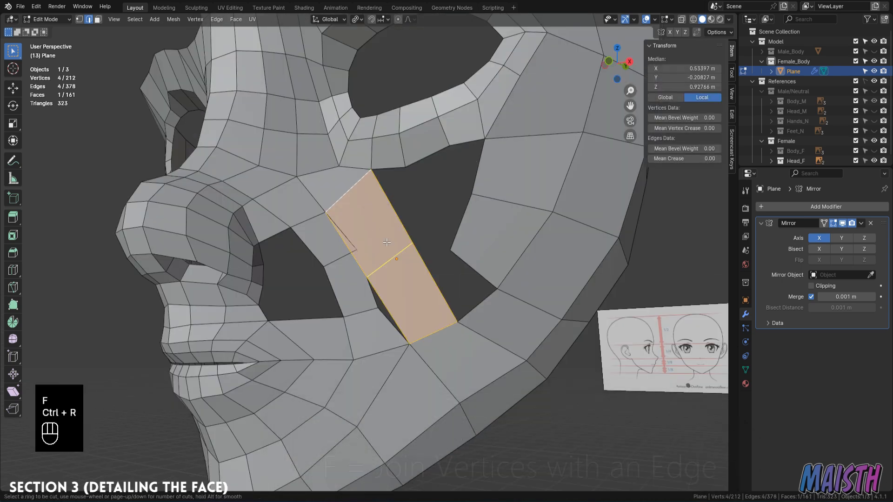
scroll(382, 238, "up", 1)
left_click(384, 239)
Merge the two pairs of facing vertices between the new cheek strip and the nose-side strip at center.
key("1")
left_click(370, 244)
left_click(363, 245, "shift")
key("m")
left_click(369, 243)
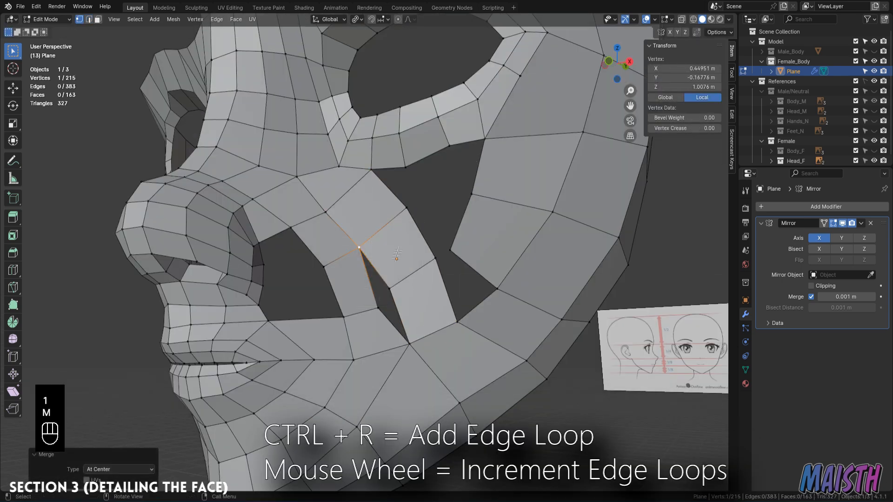
left_click(377, 308)
left_click(390, 290, "shift")
key("m")
left_click(413, 284)
key("Tab")
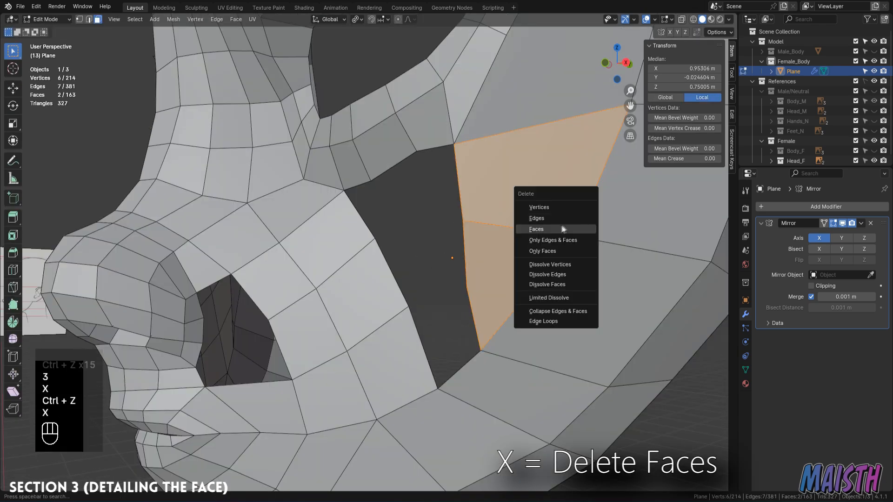
Delete the two selected faces of the outer cheek patch bordering the cheek opening.
left_click(493, 231)
scroll(522, 236, "down", 4)
scroll(485, 199, "up", 5)
Slide the edge below the eye ring's inner corner and merge the eye ring's lower vertex with the cheek strip's corner.
key("1")
middle_click_drag(422, 208, 445, 213)
key("g")
key("g")
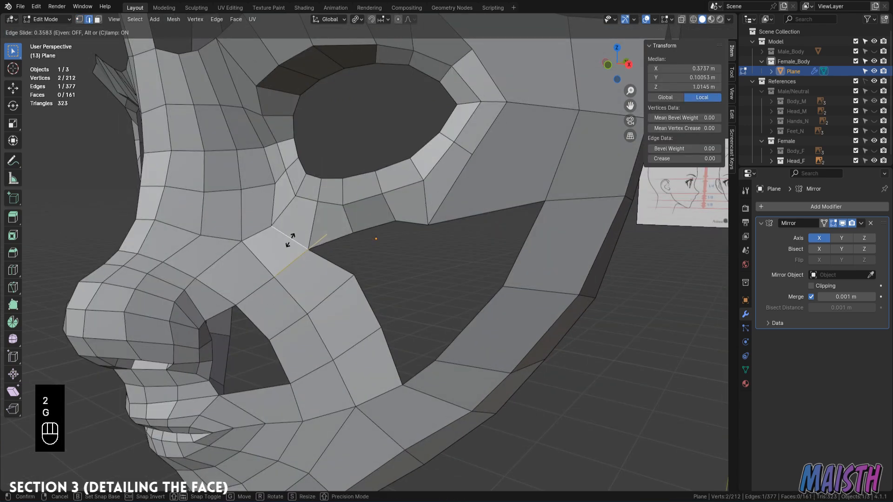
left_click(290, 240)
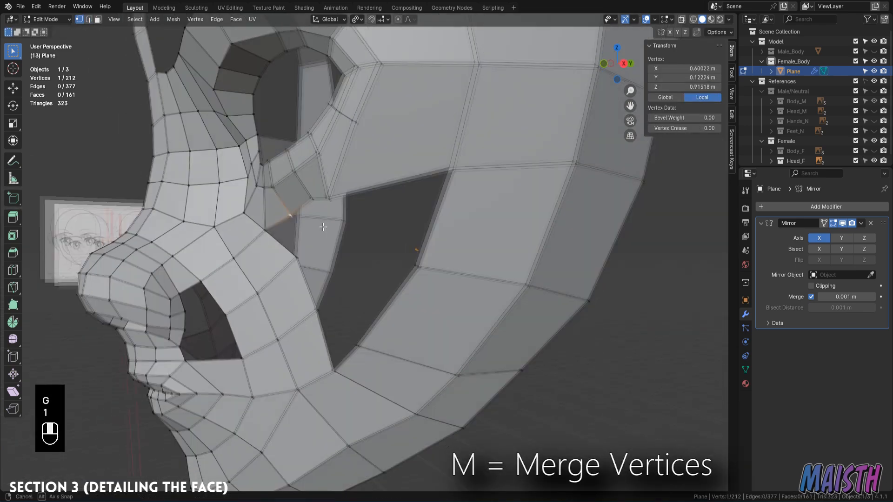
key("1")
key("m")
left_click(338, 244)
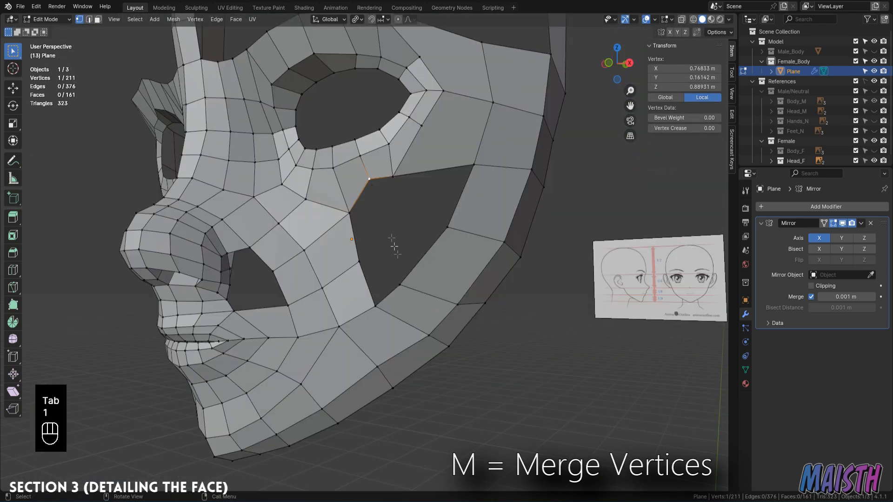
Slide the jaw strip's cross edge and then its inner vertex along the border of the cheek opening.
key("2")
left_click(435, 279)
key("g")
key("g")
left_click(432, 281)
key("1")
left_click(409, 263)
key("g")
key("g")
left_click(412, 257)
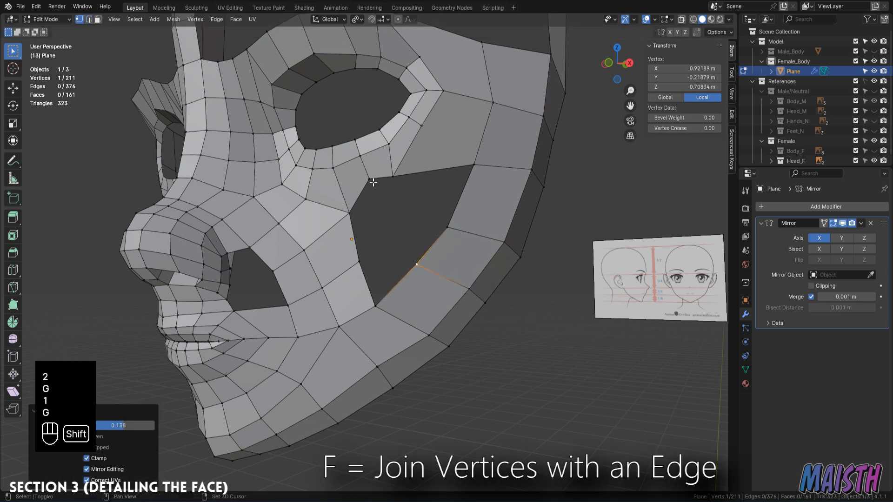
Bridge the cheek opening with an edge from below the eye ring to the jaw strip, and connect its midpoint to the cheek strip.
left_click(371, 181, "shift")
key("f")
left_click(381, 221)
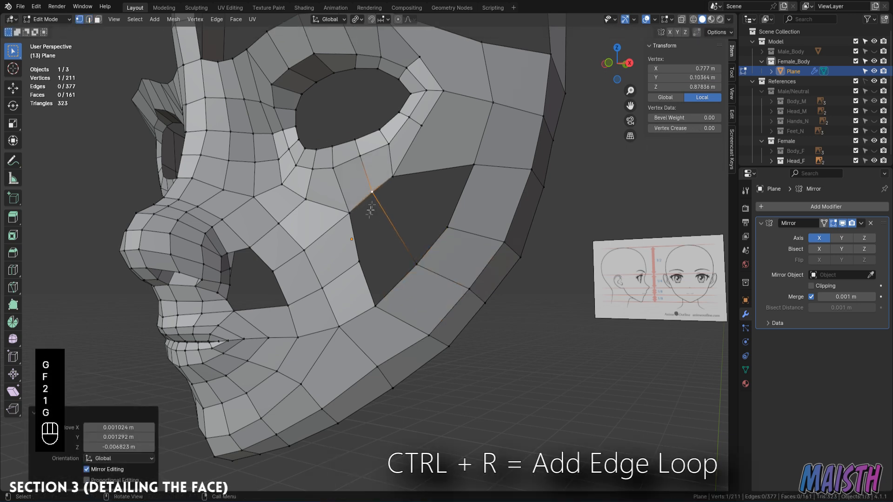
left_click(395, 221)
key("1")
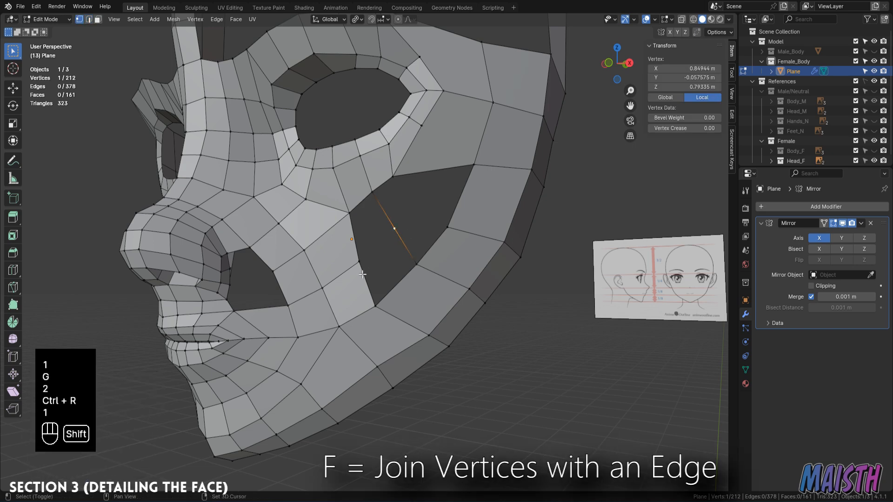
key("f")
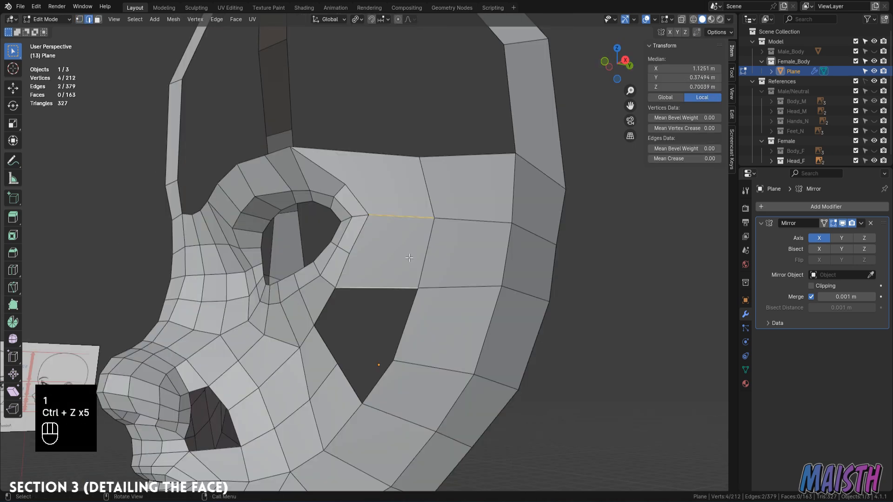
Cut two edge loops across the outer temple faces and connect their inner ends to the eye ring's vertices.
middle_click_drag(354, 261, 365, 252)
middle_click_drag(444, 261, 453, 261)
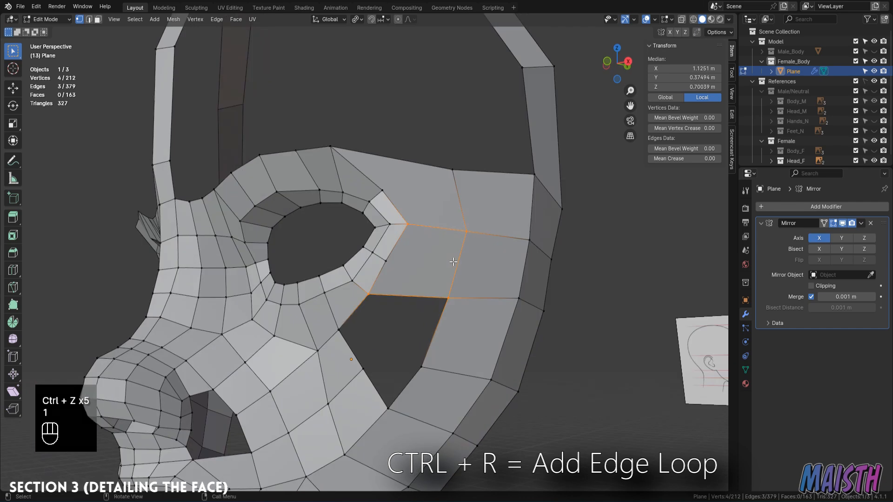
key("ctrl+r")
left_click(523, 274)
key("ctrl+r")
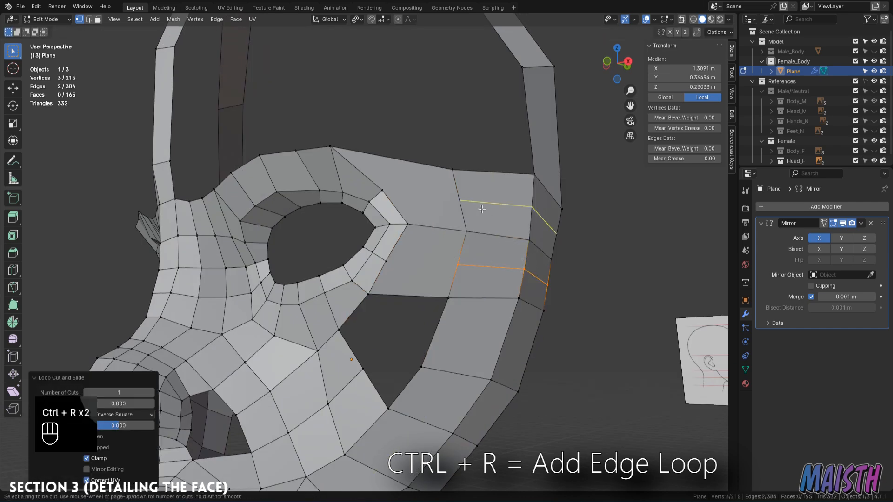
key("1")
left_click(386, 261)
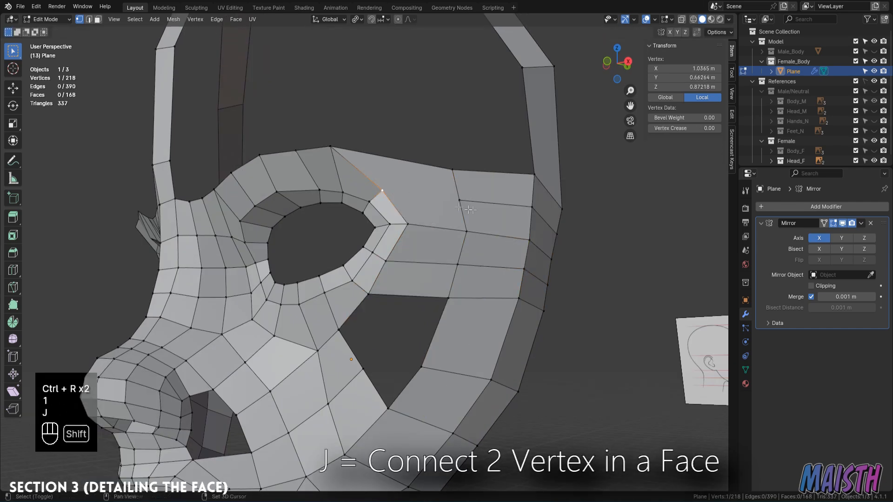
Examine the temple and eye area against the reference drawings in the side and front views.
key("Tab")
key("KP_3")
key("KP_Enter")
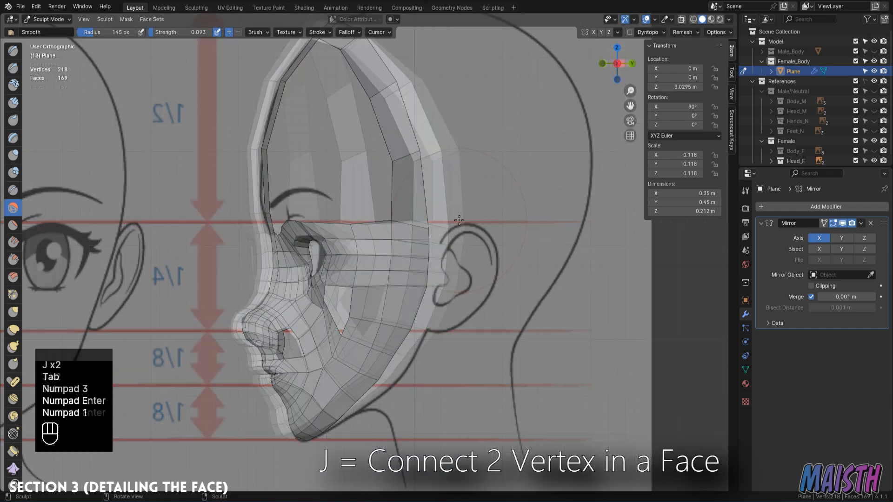
key("KP_1")
key("Tab")
key("2")
middle_click_drag(472, 225, 481, 261)
scroll(481, 260, "up", 2)
Raise the temple's top border edges slightly and lower the cross edges of the row beside the eye's lower corner.
left_click(484, 273)
key("2")
left_click(455, 192)
middle_click_drag(455, 195, 462, 215)
left_click(410, 192, "shift")
key("g")
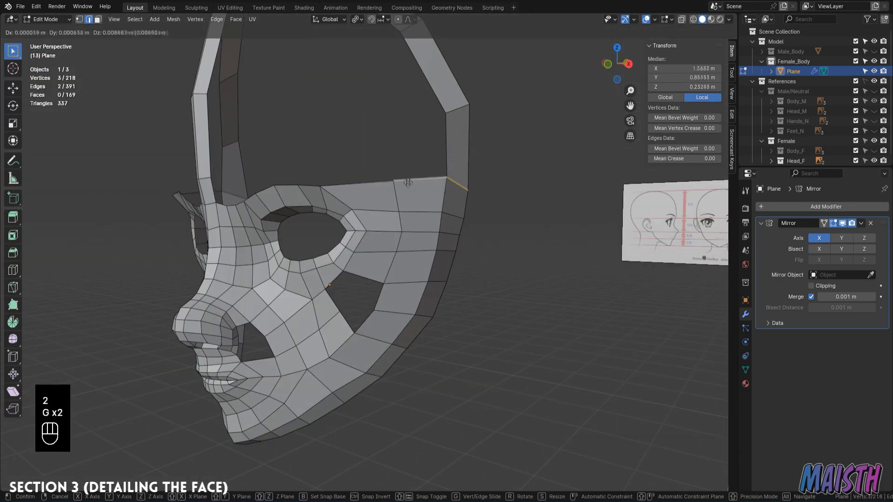
left_click(445, 250)
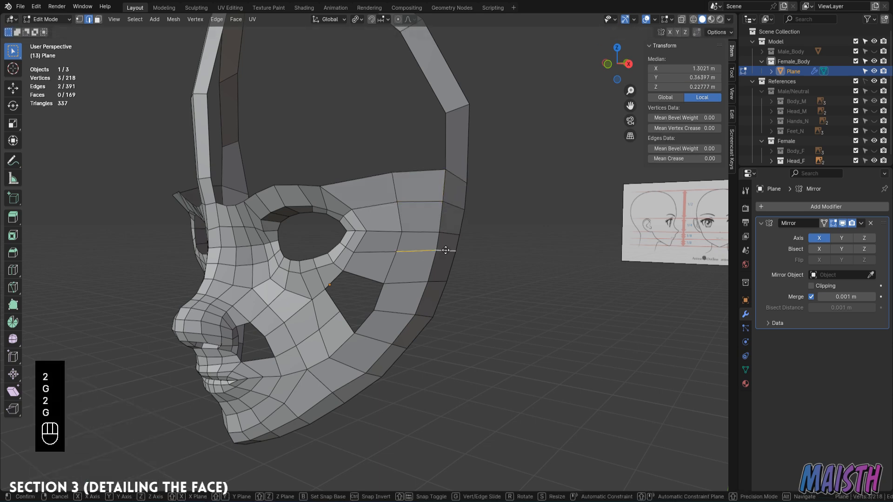
left_click(437, 253)
Smooth the faces between the temple and outer cheek with the Smooth brush and return to Edit Mode.
key("Tab")
left_click_drag(421, 274, 409, 253)
middle_click_drag(345, 323, 373, 306)
key("Tab")
Add an edge loop down the temple faces beside the eye and join its lower vertex to the cheek strip with an edge.
scroll(373, 306, "up", 2)
key("1")
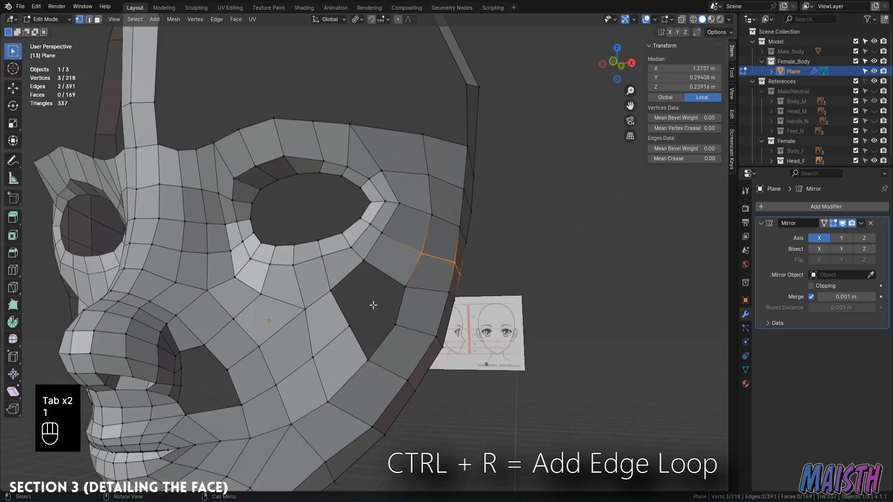
left_click(393, 268)
right_click(389, 272)
left_click(386, 276)
key("1")
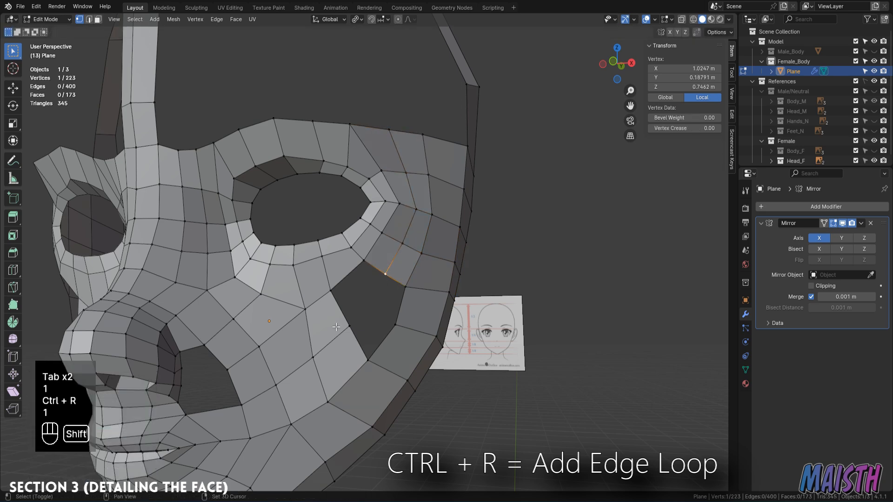
key("f")
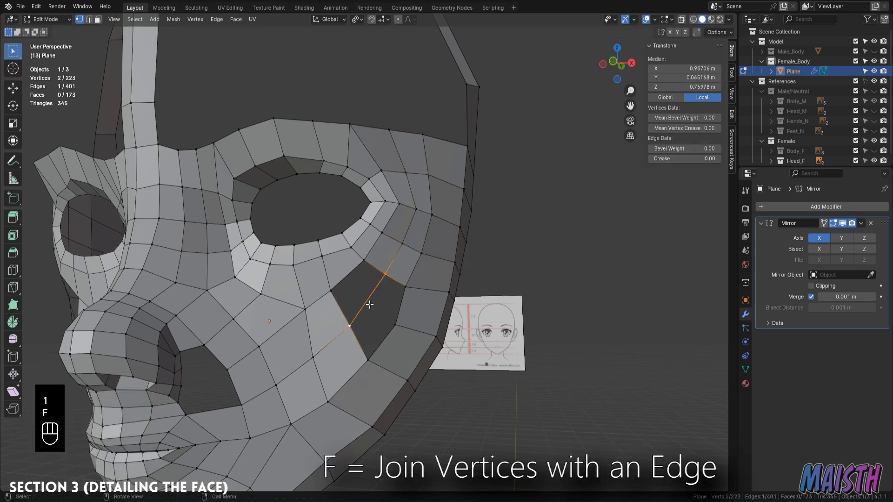
Dissolve the new edge loop running from the temple beside the eye down across the cheek gap.
scroll(369, 305, "up", 2)
key("2")
key("x")
left_click(535, 425)
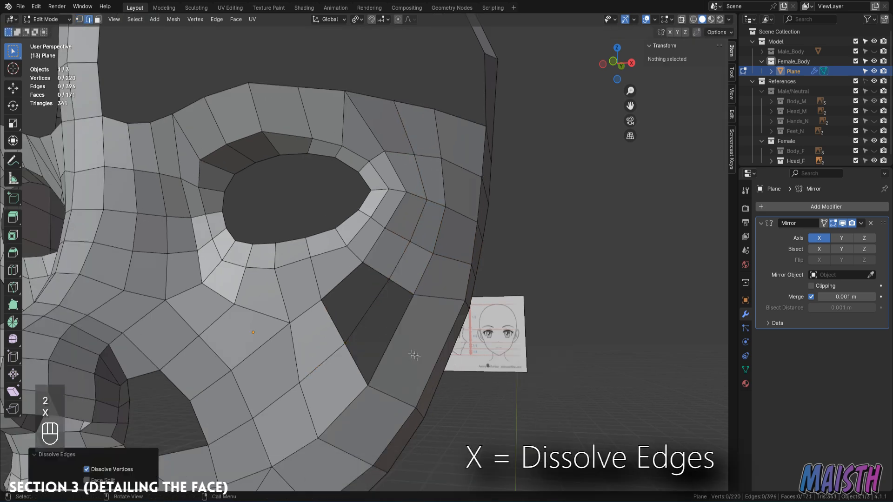
Fill the cheek gap below the eye's outer corner with two quads.
scroll(414, 355, "down", 2)
middle_click_drag(414, 355, 370, 334)
scroll(370, 333, "up", 1)
key("2")
left_click(389, 282)
key("f")
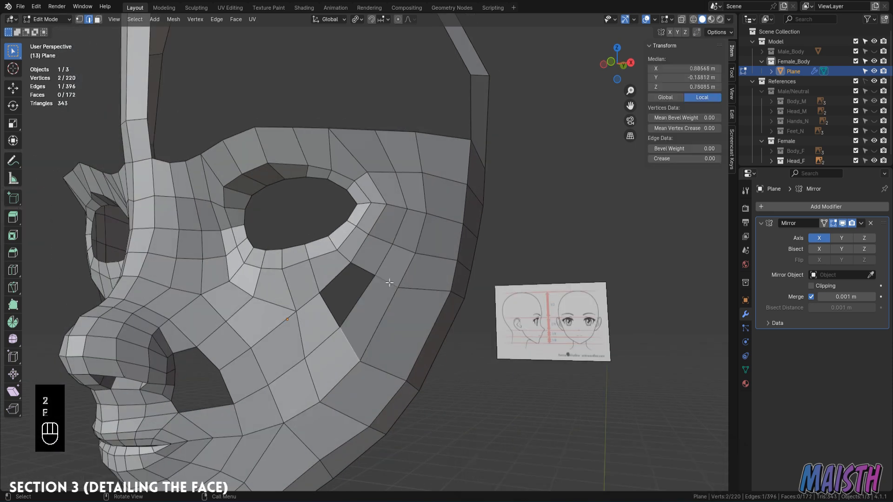
key("Tab")
Slide the outer cheek edge along its neighbouring edges in the side view to even out the face spacing.
scroll(370, 291, "down", 3)
key("KP_3")
key("Tab")
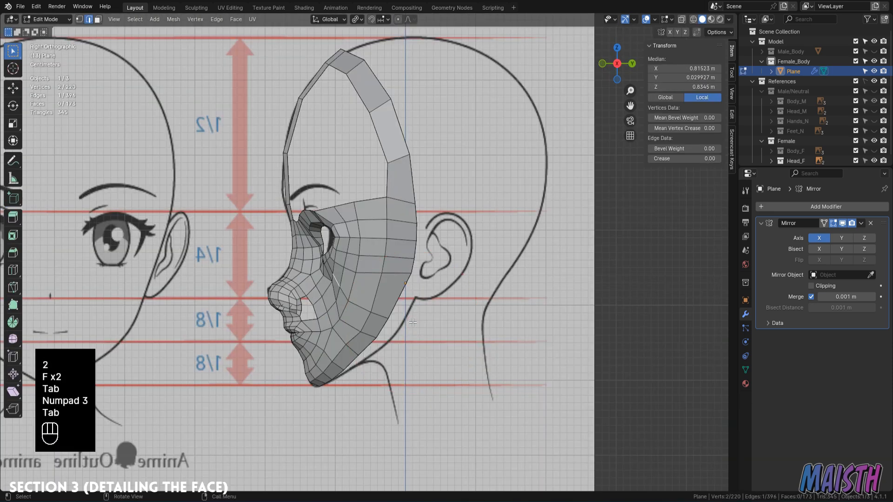
key("2")
key("g")
key("g")
left_click(413, 264)
Turn on proportional editing and move the rear jaw edge to refine the jawline against the side reference.
middle_click_drag(412, 263, 389, 342)
key("o")
key("KP_3")
key("g")
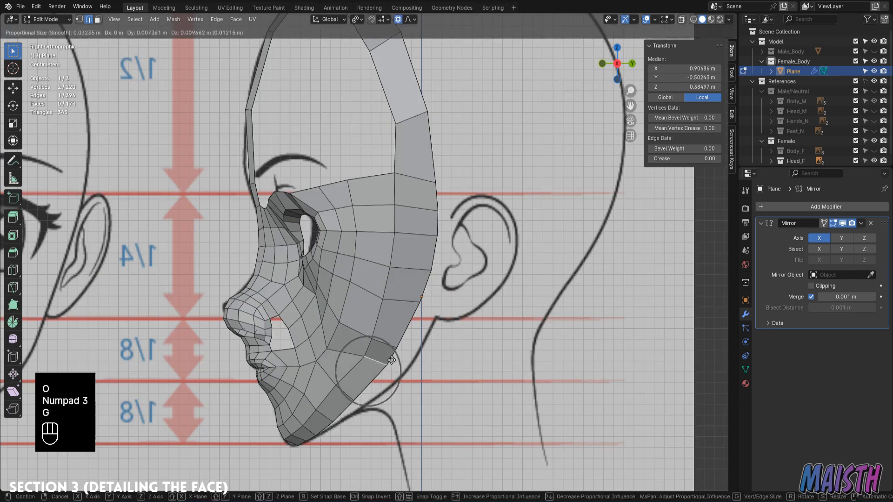
scroll(392, 360, "down", 6)
left_click(391, 357)
Reposition the surrounding cheek and jaw edges with proportional moves to round out the face surface.
key("g")
mouse_move(391, 357)
middle_mouse_down()
mouse_move(512, 355)
mouse_move(397, 314)
mouse_move(450, 325)
mouse_move(262, 235)
mouse_move(396, 275)
mouse_move(403, 298)
mouse_move(363, 298)
mouse_move(365, 263)
mouse_move(449, 219)
middle_mouse_up()
left_click(515, 354)
key("g")
left_click(391, 311)
left_click(305, 254)
key("g")
right_click(280, 237)
key("g")
left_click(262, 235)
key("Tab")
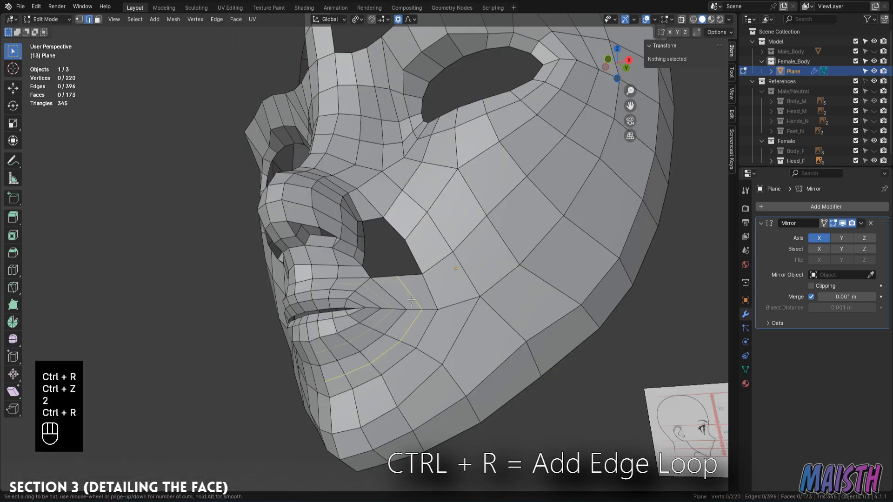
Add an edge loop around the mouth and slide the two front chin edges by a factor of about -0.275.
left_click(406, 284)
key("2")
left_click(348, 392)
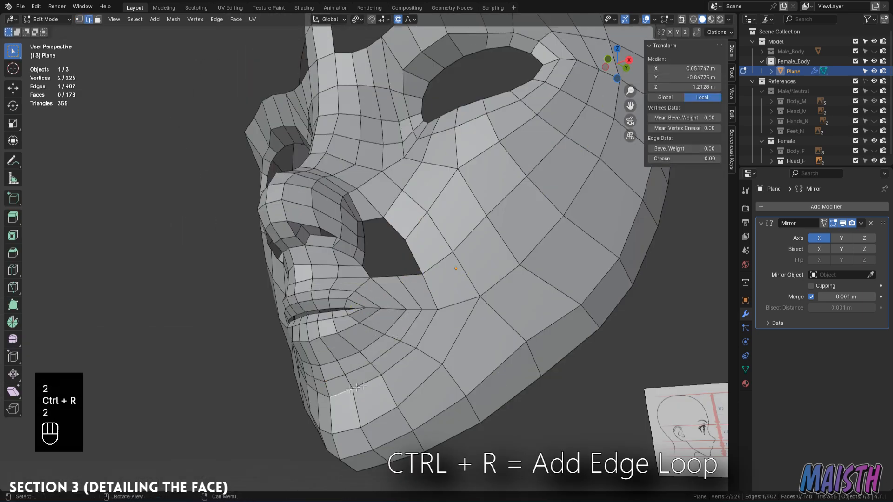
left_click(389, 392, "shift")
key("g")
key("g")
left_click(372, 390)
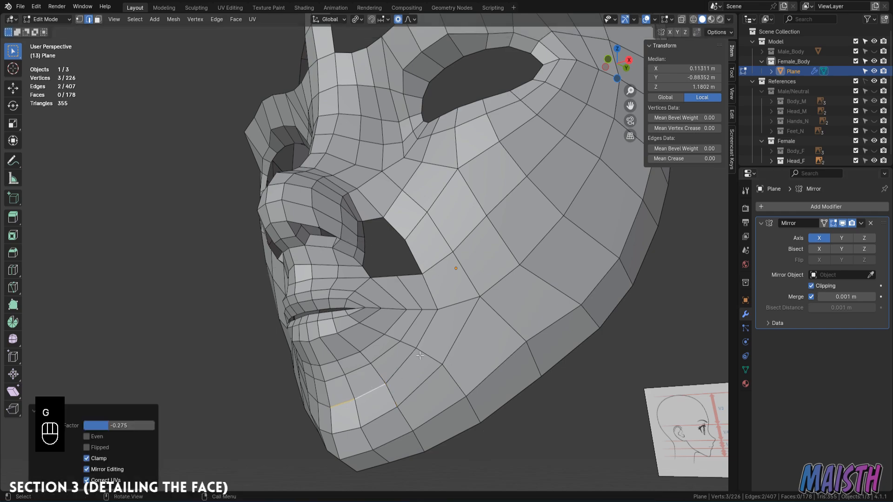
Smooth the area around the mouth and chin with the Smooth brush and return to Edit Mode.
key("g")
key("Tab")
middle_click_drag(423, 357, 353, 329)
left_click_drag(354, 329, 351, 331)
mouse_move(377, 328)
middle_mouse_down()
mouse_move(316, 331)
mouse_move(326, 283)
middle_mouse_up()
key("Tab")
Join the gap's lower border vertex to the nostril corner with an edge and fill the lower gap with faces.
key("1")
middle_click_drag(381, 286, 413, 289)
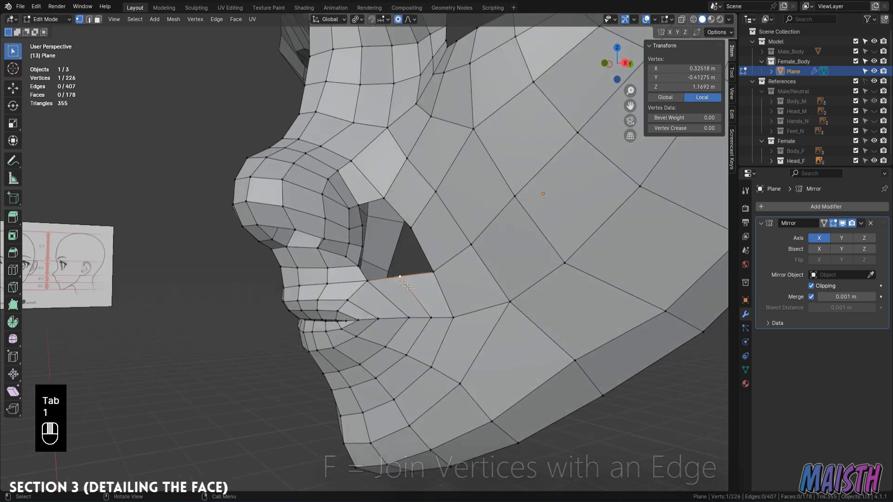
left_click(362, 264, "shift")
key("f")
key("2")
middle_click_drag(361, 264, 364, 282)
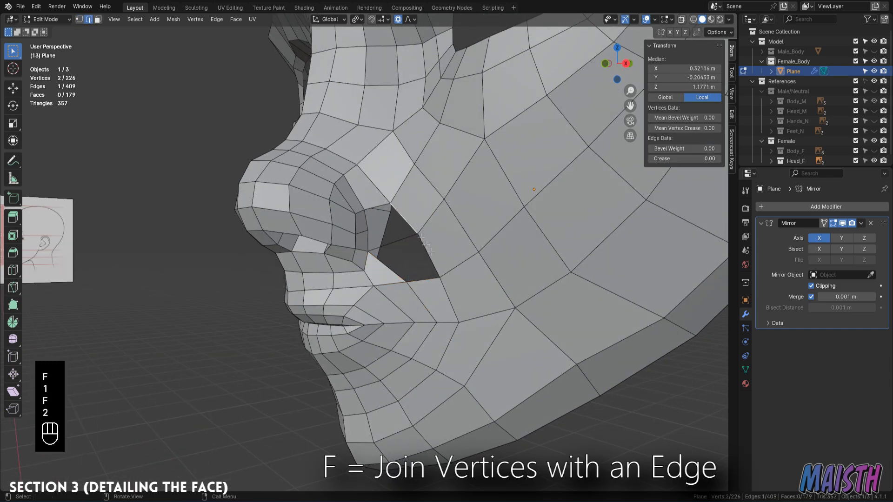
scroll(436, 258, "up", 2)
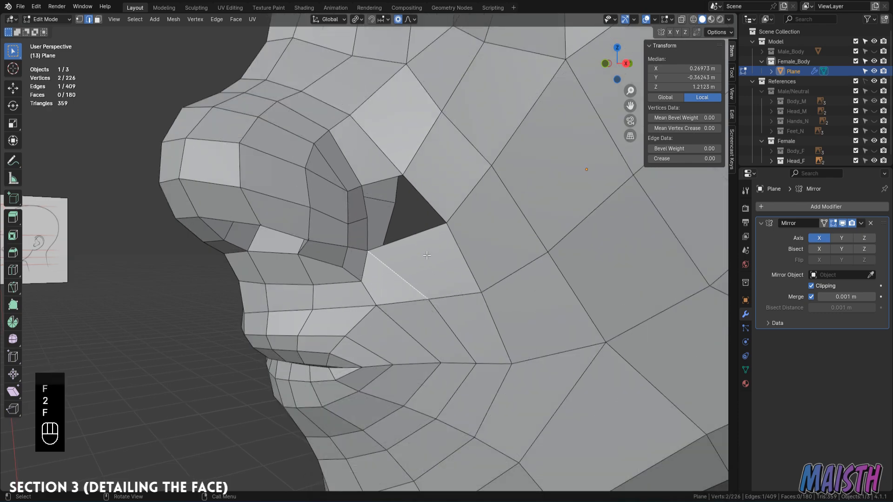
Cut with the Knife tool from the nostril wing across the adjoining faces up to the nose-side vertex.
key("Tab")
key("Tab")
mouse_move(403, 263)
middle_mouse_down()
mouse_move(370, 263)
mouse_move(409, 328)
mouse_move(367, 327)
middle_mouse_up()
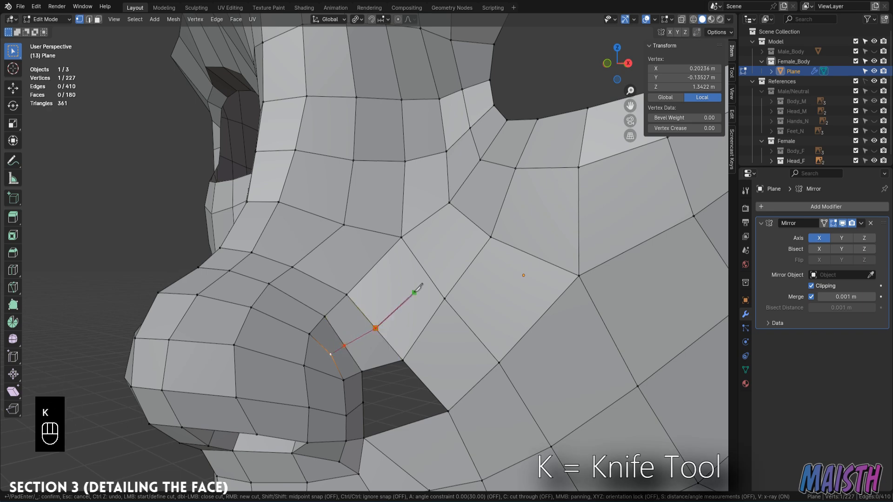
left_click(401, 238)
key("Return")
middle_click_drag(401, 237, 378, 303)
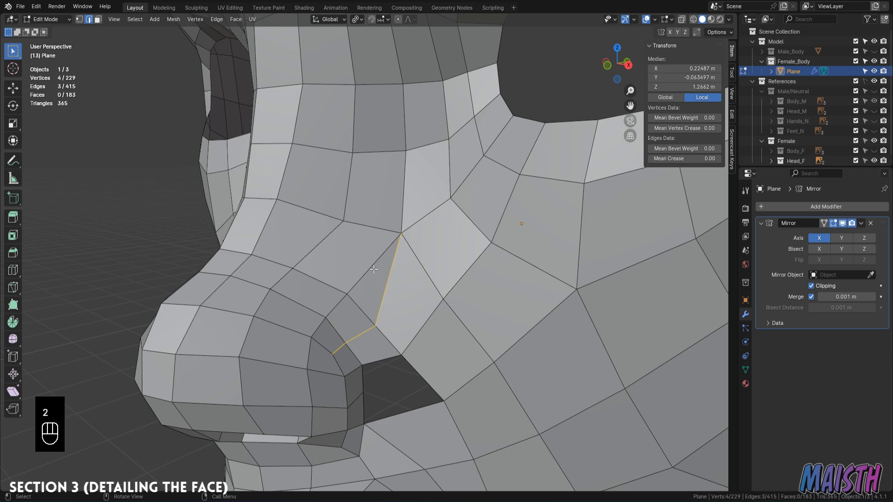
Dissolve the old diagonal edge between the nostril wing and the nose-side vertex.
left_click(373, 269)
middle_click_drag(374, 269, 386, 279, "shift")
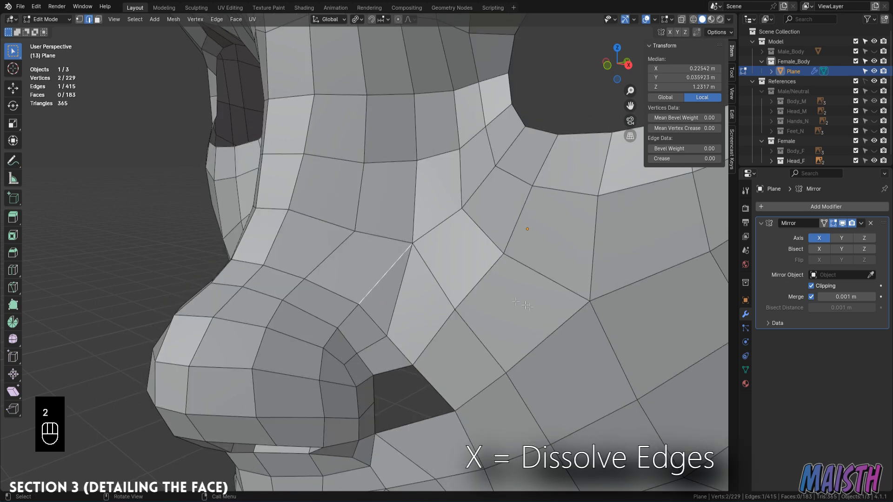
key("x")
left_click(493, 310)
key("j")
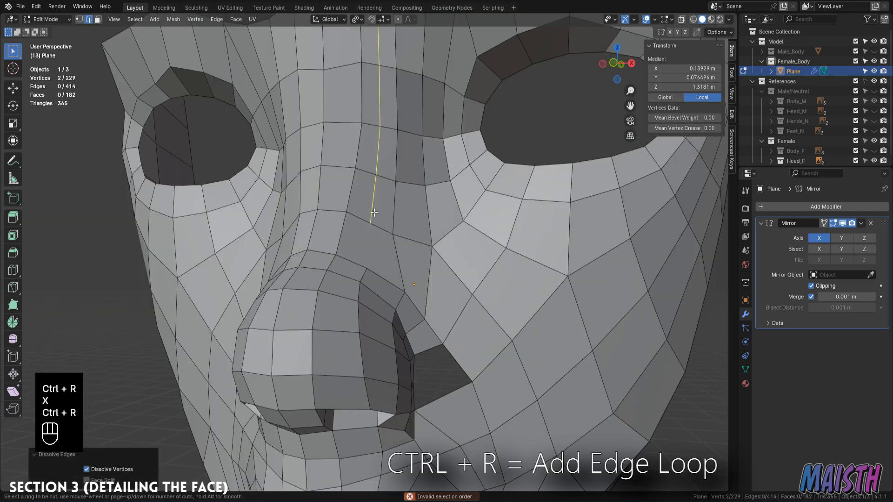
Add a centred edge loop down the side of the nose and connect its lower end to the nostril wing vertex.
left_click(374, 212)
right_click(374, 212)
middle_click_drag(373, 213, 390, 254, "shift")
scroll(391, 253, "up", 1)
key("1")
left_click(382, 341)
key("j")
Smooth the side of the nose and nostril wing with the Smooth brush and return to Edit Mode.
key("Tab")
middle_click_drag(382, 341, 385, 339)
scroll(368, 302, "up", 2)
middle_click_drag(346, 271, 353, 264)
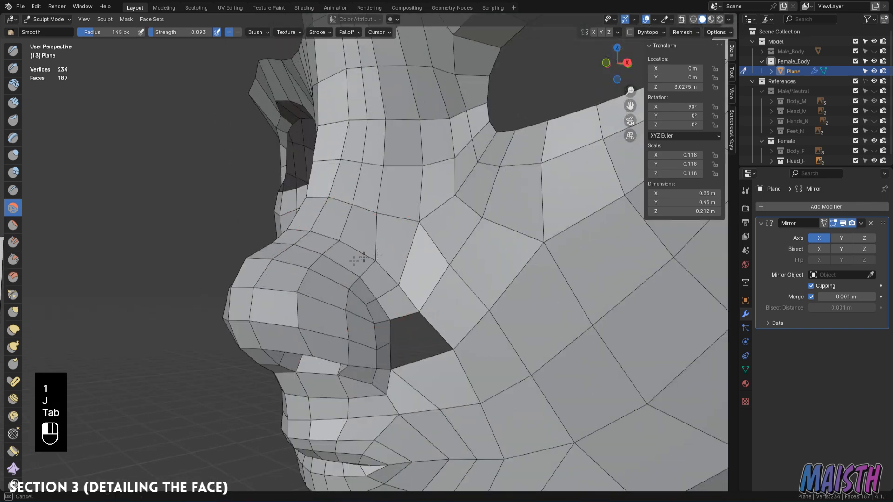
middle_click_drag(406, 282, 392, 249)
key("Tab")
Dissolve the extra edge loop on the side of the nose and fill the remaining gap beside the nostril.
mouse_move(403, 299)
middle_mouse_down()
mouse_move(380, 271)
mouse_move(390, 288)
middle_mouse_up()
key("KP_3")
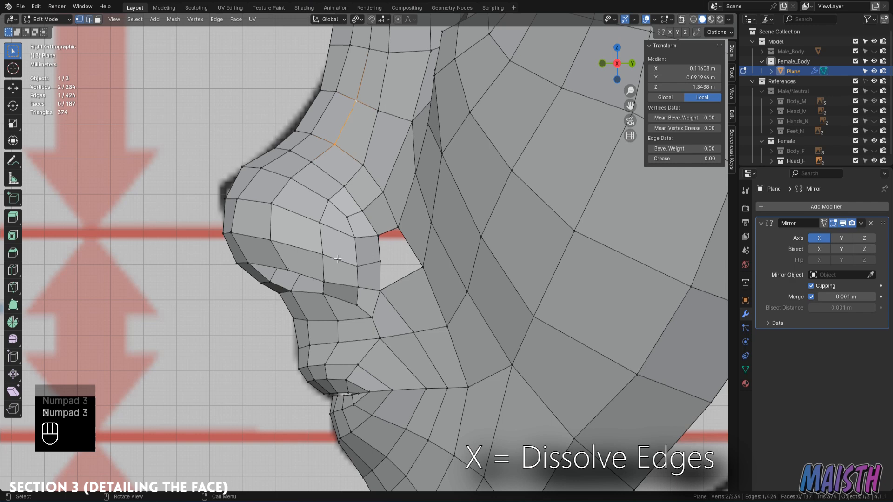
middle_click_drag(468, 304, 484, 293)
key("x")
left_click(483, 293)
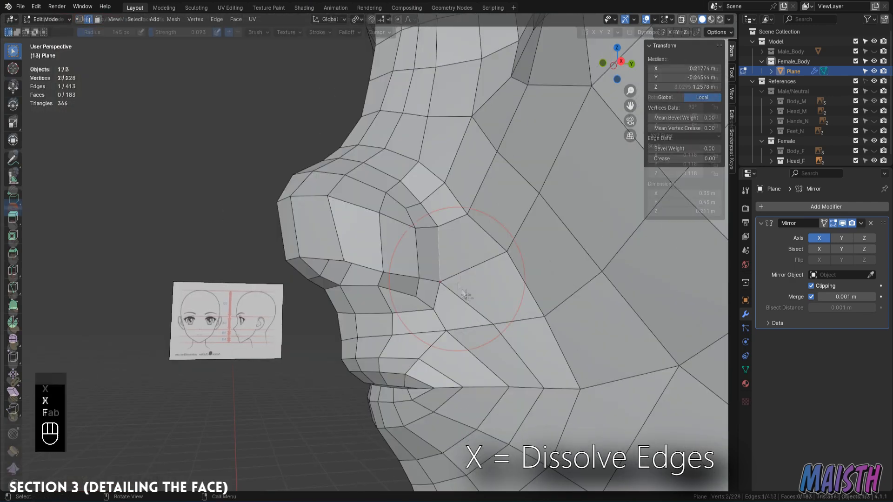
Move the nose-tip edges onto the reference profile in the side view.
key("KP_3")
key("Tab")
key("2")
key("g")
key("2")
left_click(298, 220)
key("g")
left_click(298, 251)
key("2")
left_click(320, 188)
key("g")
left_click(300, 205)
Reposition the vertices on the side of the nose ball and move the upper tip vertex toward the profile.
key("1")
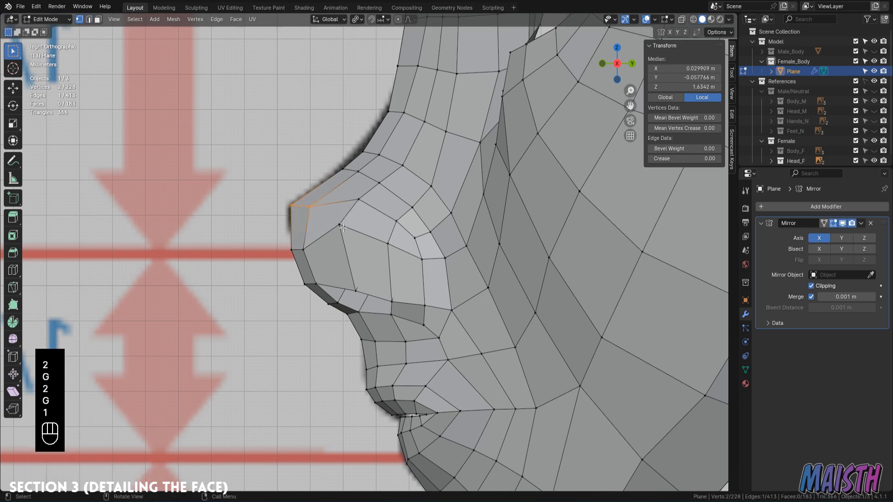
key("g")
key("g")
left_click(386, 256)
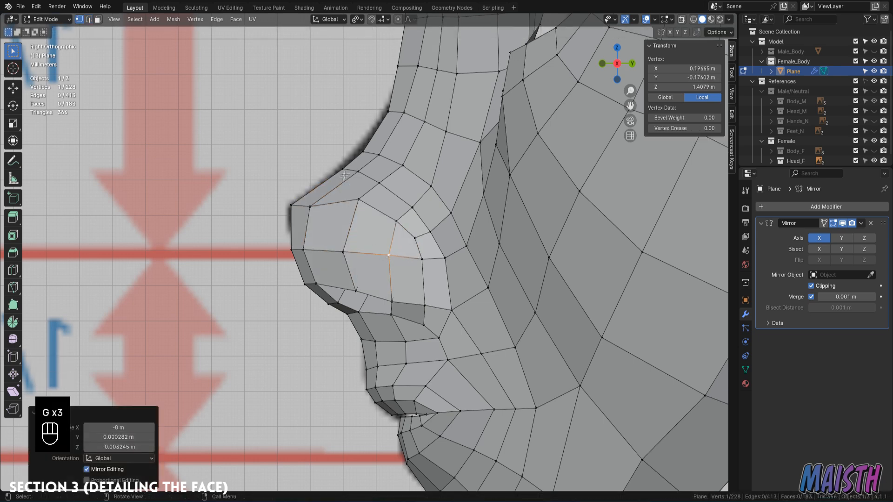
key("g")
left_click(311, 175)
Move the upper-side vertex of the nose ball behind the tip edge to even out the surrounding quads.
key("2")
left_click(321, 210)
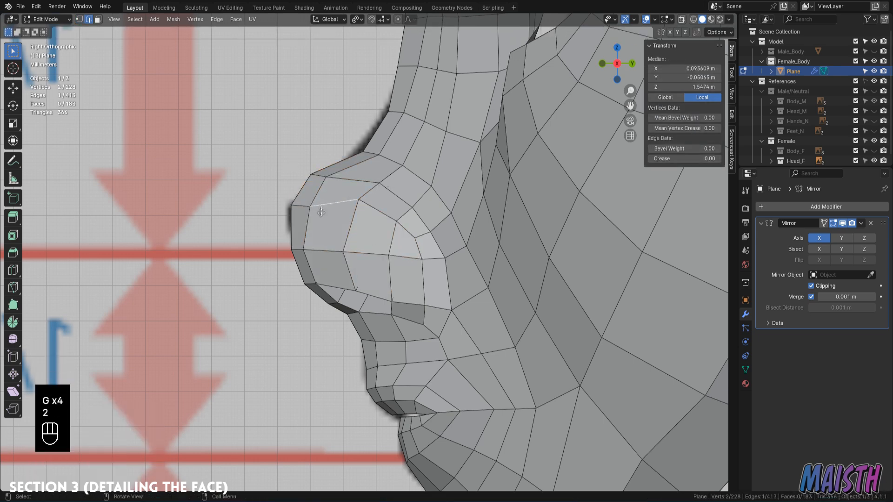
left_click(322, 212)
key("1")
left_click(357, 200)
key("g")
left_click(345, 222)
Select two adjacent faces on the nostril wing and reposition them together.
mouse_move(345, 222)
middle_mouse_down()
mouse_move(395, 218)
mouse_move(361, 222)
mouse_move(289, 200)
mouse_move(434, 295)
mouse_move(345, 257)
middle_mouse_up()
key("Tab")
key("Tab")
key("3")
left_click(398, 262)
left_click(398, 237, "shift")
key("g")
left_click(441, 298)
Slide a vertex on the upper nose along its edge and move a nose-side edge to balance the topology.
key("2")
left_click(347, 257)
left_click(420, 291)
mouse_move(420, 291)
middle_mouse_down()
mouse_move(364, 205)
mouse_move(251, 224)
mouse_move(244, 250)
mouse_move(362, 198)
mouse_move(372, 242)
mouse_move(400, 279)
mouse_move(391, 275)
mouse_move(383, 267)
mouse_move(504, 295)
mouse_move(409, 260)
mouse_move(388, 235)
middle_mouse_up()
key("1")
left_click(363, 195)
key("g")
key("g")
left_click(244, 249)
key("2")
left_click(382, 260)
key("g")
left_click(403, 284)
Smooth the nose and adjoining cheek faces in Sculpt Mode.
key("KP_3")
scroll(504, 295, "down", 3)
key("ctrl+Tab")
left_click_drag(398, 251, 415, 296)
middle_click_drag(398, 252, 428, 279)
key("ctrl+z")
key("shift+ctrl+z")
Show the mesh in X-ray in the side view and move the nose-tip profile vertices toward the reference outline.
key("KP_3")
key("KP_2")
key("KP_3")
key("Tab")
key("alt+z")
key("1")
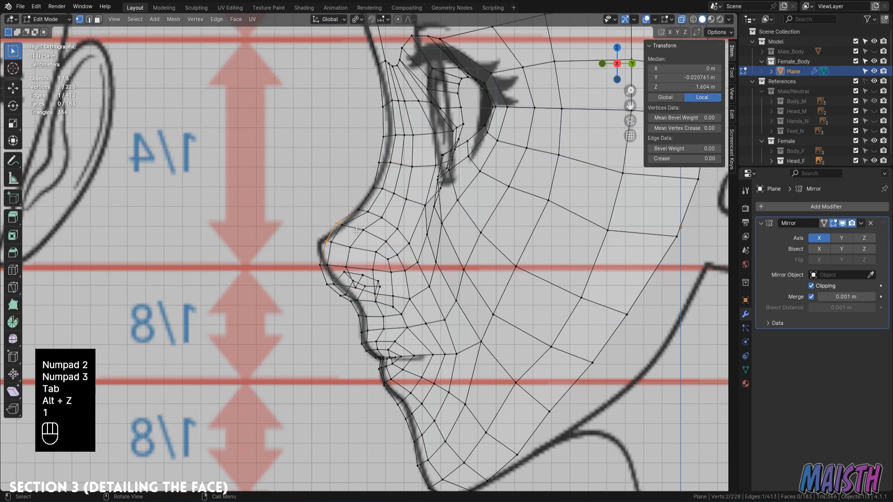
left_click(329, 203)
Turn off X-ray, then move the nose-tip face forward and up with proportional editing and rotate it into the profile.
key("3")
key("alt+z")
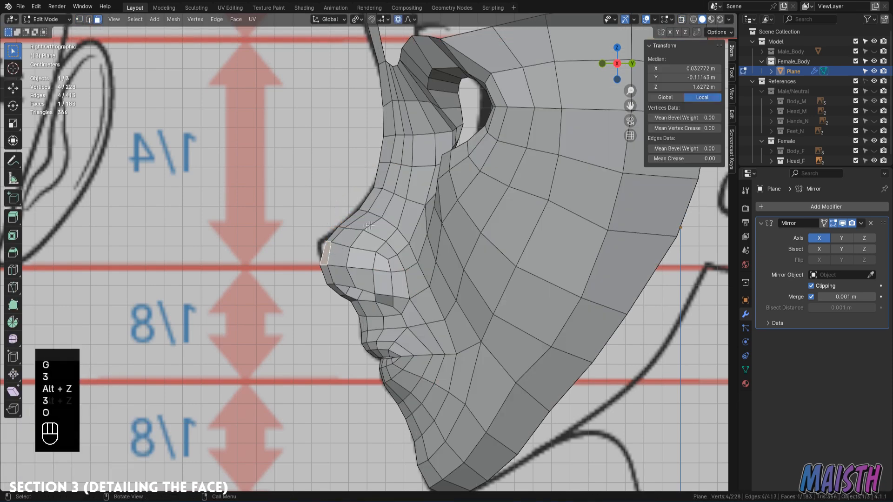
key("o")
key("g")
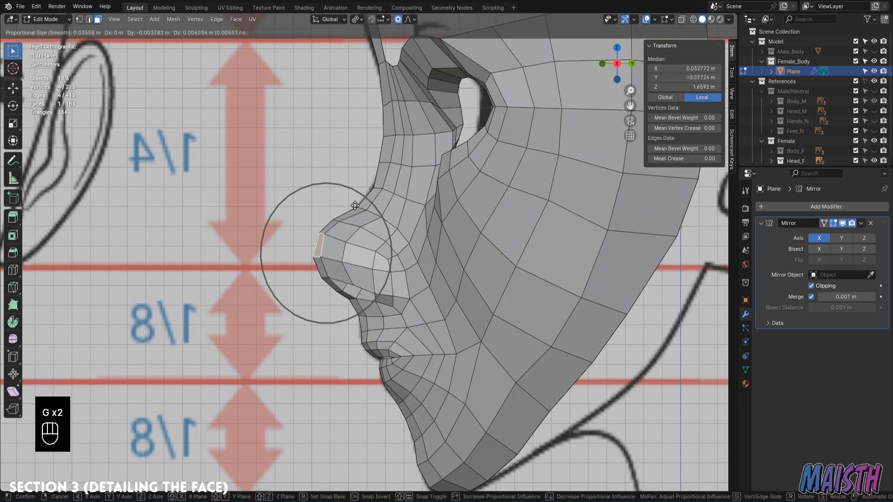
left_click(355, 206)
key("r")
left_click(404, 191)
key("g")
left_click(409, 193)
Move the nose-bridge profile vertex and a vertex under the nose toward the side reference with proportional editing.
key("1")
left_click(373, 188)
key("g")
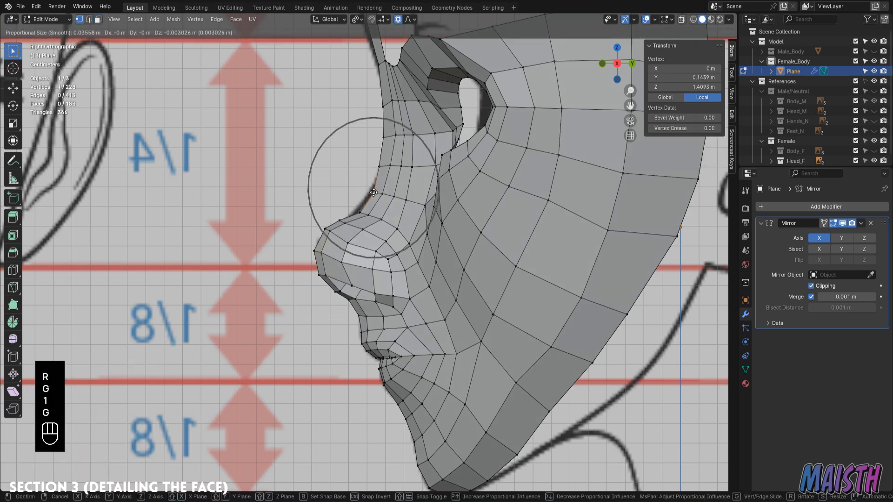
key("alt+z")
key("alt+z")
left_click(349, 300)
key("g")
left_click(350, 302)
Reposition two vertices on the side of the nose to round out the nose wing.
mouse_move(350, 302)
middle_mouse_down()
mouse_move(418, 283)
mouse_move(365, 275)
mouse_move(400, 232)
middle_mouse_up()
left_click(367, 278)
key("g")
left_click(367, 258)
left_click(387, 247)
key("g")
left_click(388, 248)
Smooth the nose surface in Sculpt Mode.
key("Tab")
key("KP_3")
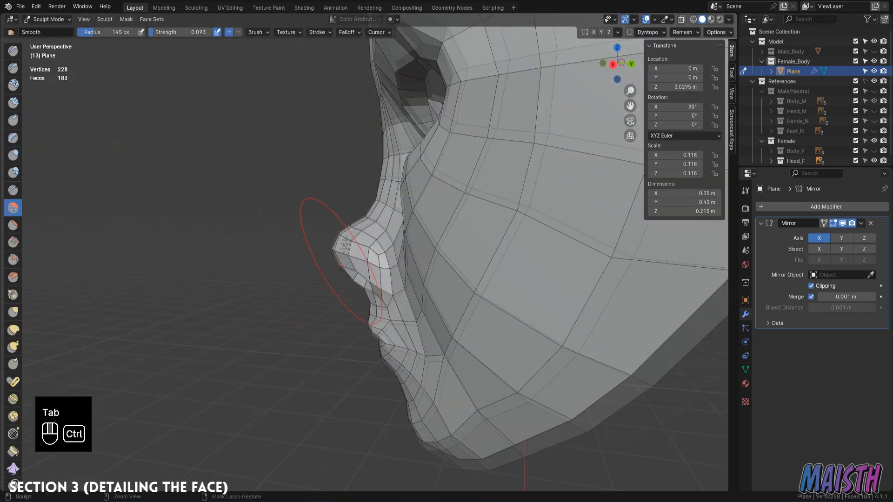
key("alt+z")
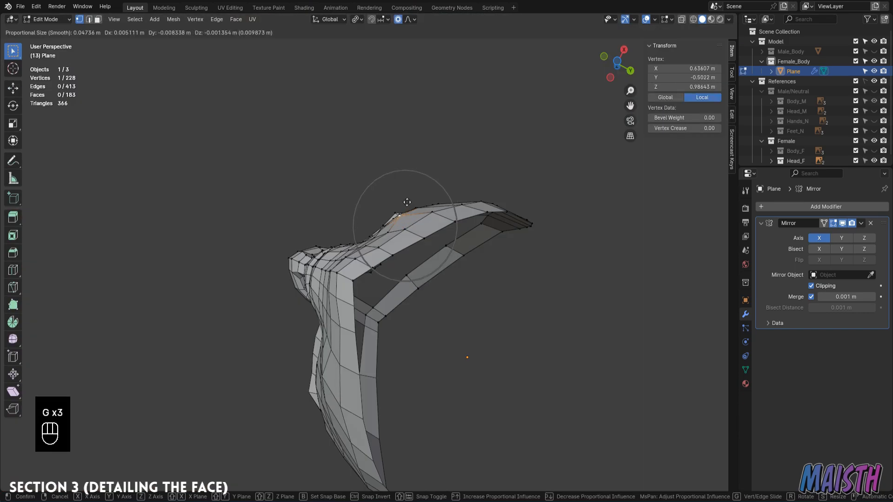
Move individual lower-cheek and jaw vertices with proportional editing to even out the curve of the cheek.
left_click(407, 202)
mouse_move(407, 202)
middle_mouse_down()
mouse_move(386, 298)
mouse_move(368, 335)
mouse_move(356, 346)
mouse_move(324, 335)
mouse_move(400, 325)
mouse_move(395, 251)
mouse_move(377, 310)
middle_mouse_up()
left_click(353, 343)
key("g")
right_click(384, 354)
key("g")
left_click(356, 346)
key("KP_3")
left_click(328, 333)
key("g")
left_click(381, 279)
Smooth the lower cheek with the Smooth brush in Sculpt Mode and return to Edit Mode.
key("Tab")
left_click_drag(377, 309, 378, 317)
mouse_move(378, 317)
middle_mouse_down()
mouse_move(403, 389)
mouse_move(426, 390)
mouse_move(444, 372)
middle_mouse_up()
key("KP_3")
key("Tab")
Move an edge and a neighbouring vertex on the lower cheek near the jawline with proportional editing.
key("1")
key("2")
left_click(404, 389)
key("g")
left_click(404, 389)
key("1")
left_click(444, 372)
key("g")
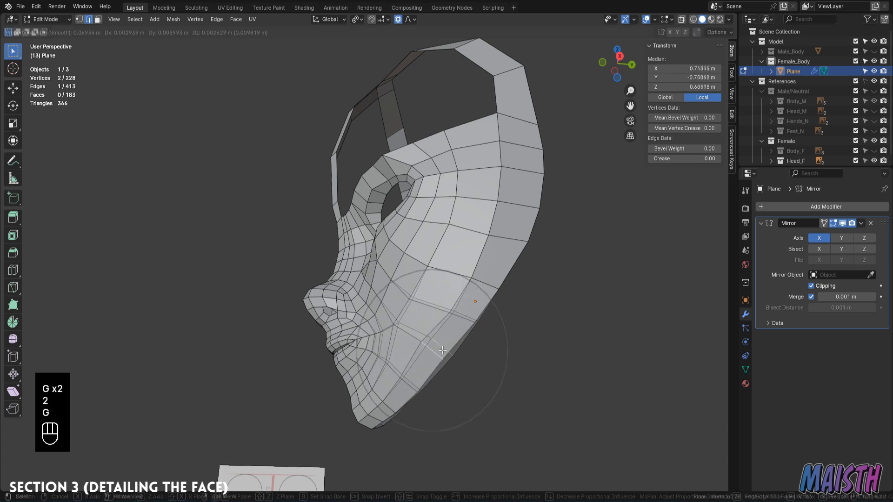
left_click(442, 350)
Shape the outer jaw in the front view by moving a jaw edge and two cheek vertices toward the reference outline.
key("KP_3")
key("KP_2")
key("KP_3")
left_click(447, 345)
middle_click_drag(447, 345, 514, 352)
key("KP_1")
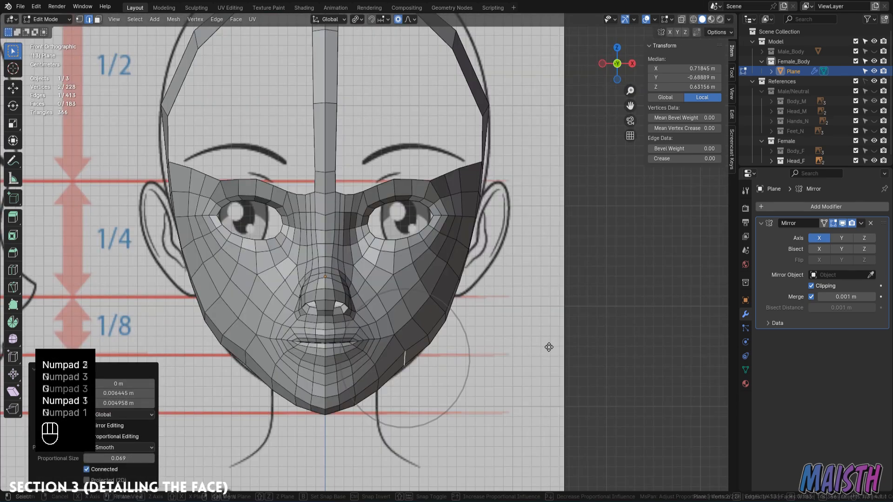
key("1")
left_click(430, 340)
key("g")
left_click(426, 334)
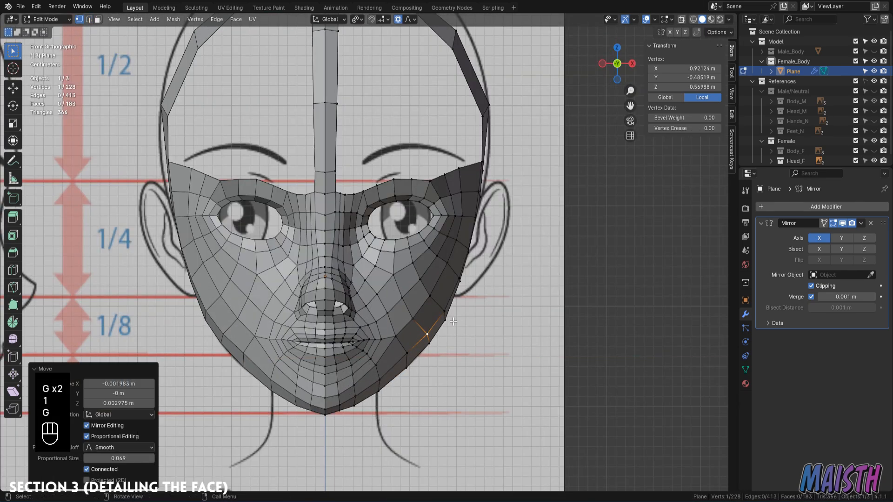
left_click(446, 320)
key("g")
left_click(450, 318)
Switch to Sculpt Mode and smooth the side of the face.
key("2")
mouse_move(442, 315)
middle_mouse_down()
mouse_move(456, 349)
mouse_move(535, 344)
mouse_move(456, 331)
mouse_move(438, 279)
mouse_move(511, 242)
mouse_move(528, 193)
mouse_move(384, 228)
middle_mouse_up()
key("Tab")
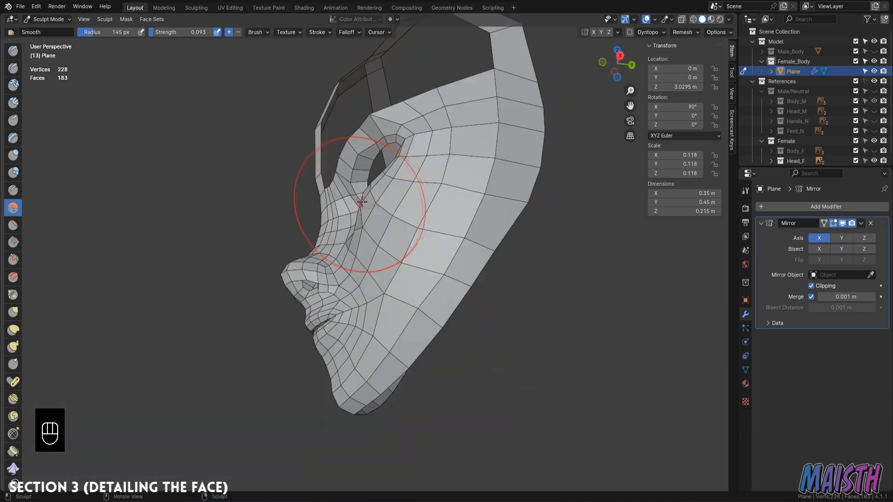
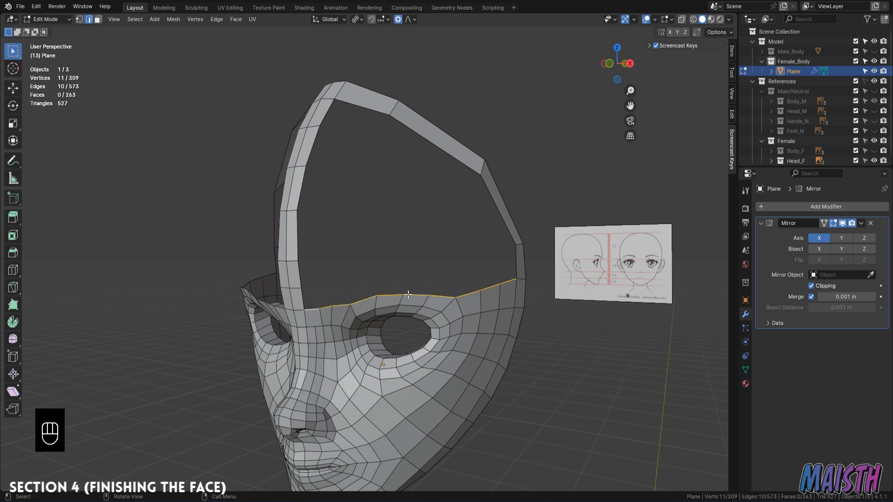
Extrude the open border above the brow and raise it about 0.016 m with proportional editing turned off.
key("e")
key("g")
right_click(409, 260)
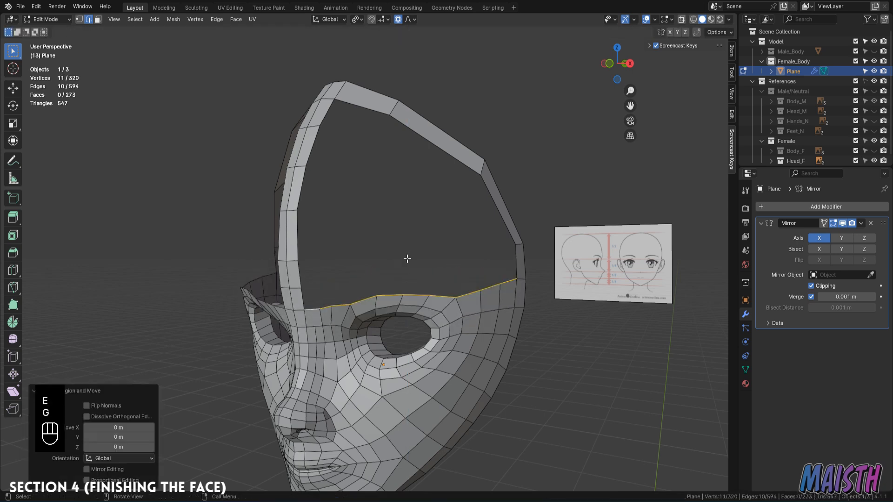
key("o")
key("g")
left_click(447, 269)
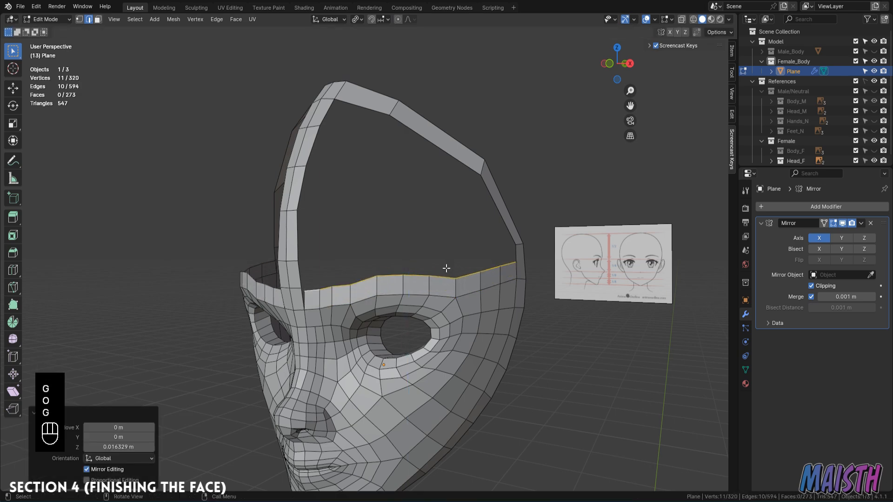
Adjust the new forehead row from the top view and extrude a second row about 0.026 m upward.
key("KP_7")
key("g")
left_click(444, 276)
mouse_move(444, 276)
middle_mouse_down()
mouse_move(398, 165)
mouse_move(452, 261)
middle_mouse_up()
key("e")
left_click(452, 229)
middle_click_drag(452, 229, 564, 254)
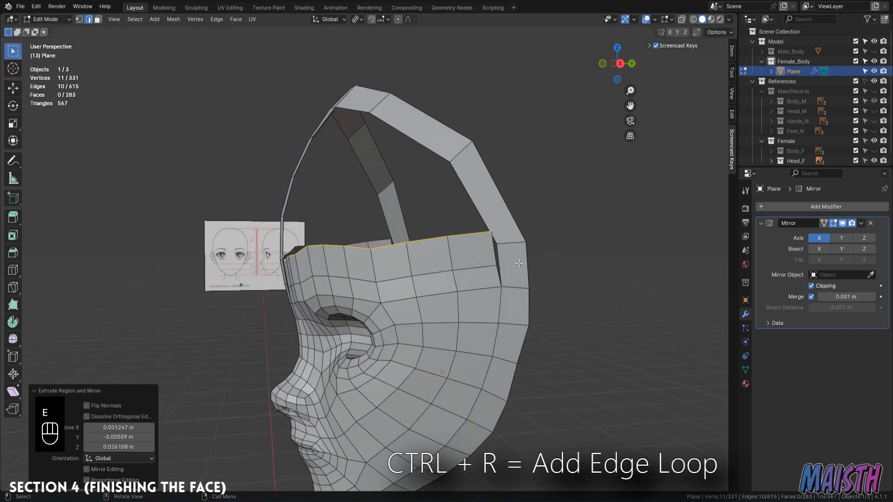
Cut an edge loop across the side band at the temple and merge its vertices with the forehead rows.
key("ctrl+r")
left_click(518, 263)
key("1")
key("m")
left_click(586, 258)
key("m")
left_click(523, 243)
Merge the inner ends of the forehead rows with the vertices of the central strip.
middle_click_drag(524, 243, 442, 252)
left_click(328, 261)
key("KP_Decimal")
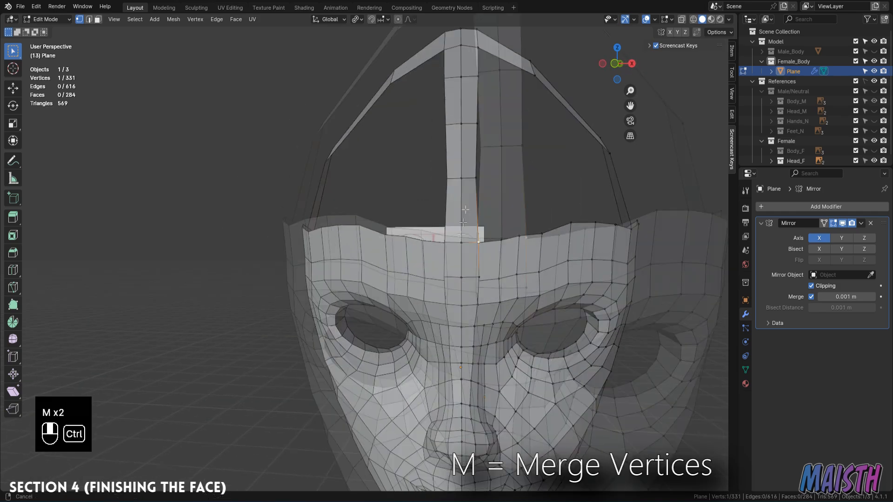
mouse_move(326, 267)
middle_mouse_down()
mouse_move(430, 266)
mouse_move(377, 247)
mouse_move(468, 219)
middle_mouse_up()
key("m")
left_click(396, 260)
left_click(378, 247)
left_click(372, 235, "shift")
key("m")
left_click(441, 233)
Smooth the newly extruded forehead rows in Sculpt Mode.
scroll(437, 232, "down", 4)
scroll(446, 218, "down", 1)
key("Tab")
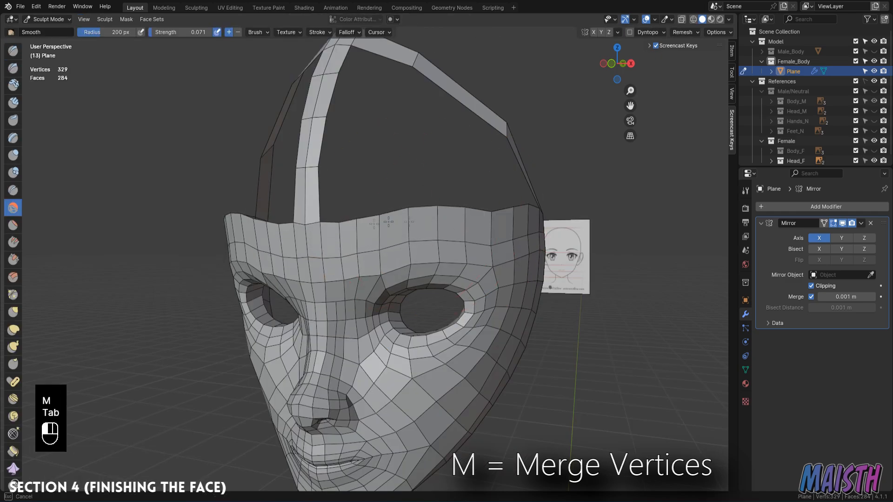
middle_click_drag(369, 225, 604, 211)
mouse_move(467, 218)
middle_mouse_down()
mouse_move(434, 224)
mouse_move(442, 238)
middle_mouse_up()
scroll(418, 221, "down", 1)
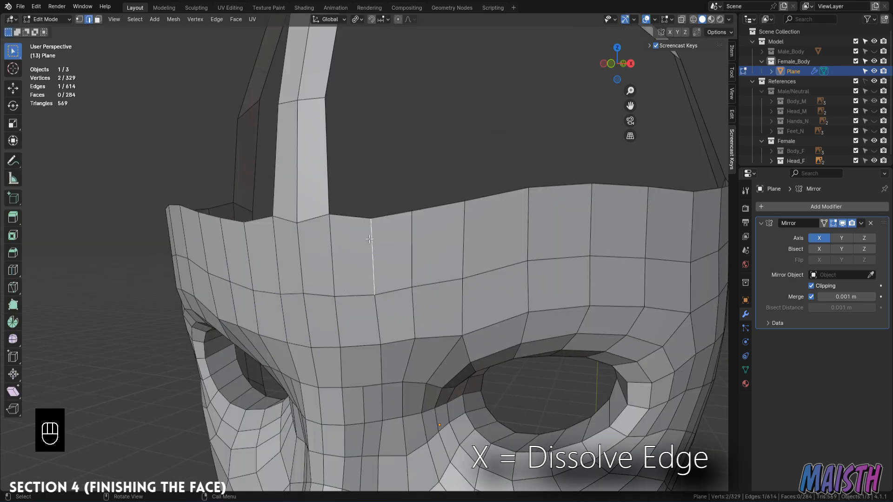
Dissolve the upper forehead edge beside the central strip and slide the neighbouring border vertex along its edge by a factor of about 0.3.
key("x")
left_click(450, 267)
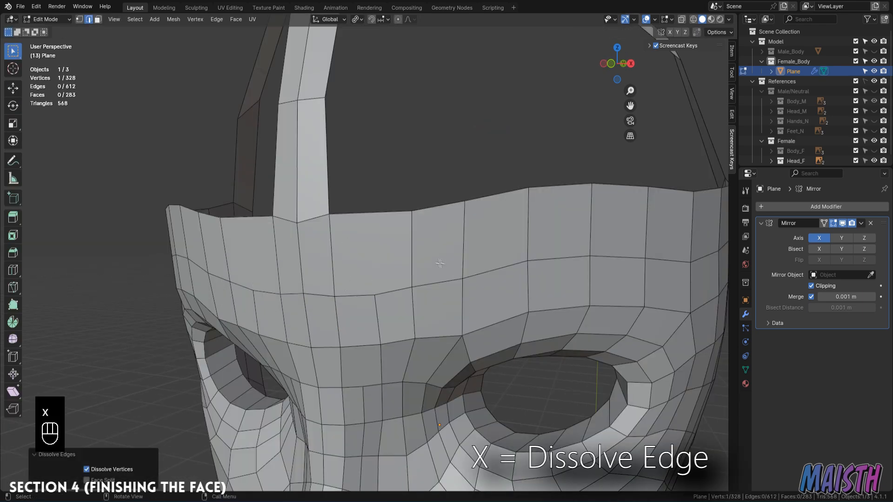
key("1")
left_click(387, 212)
key("g")
key("g")
scroll(391, 217, "down", 4)
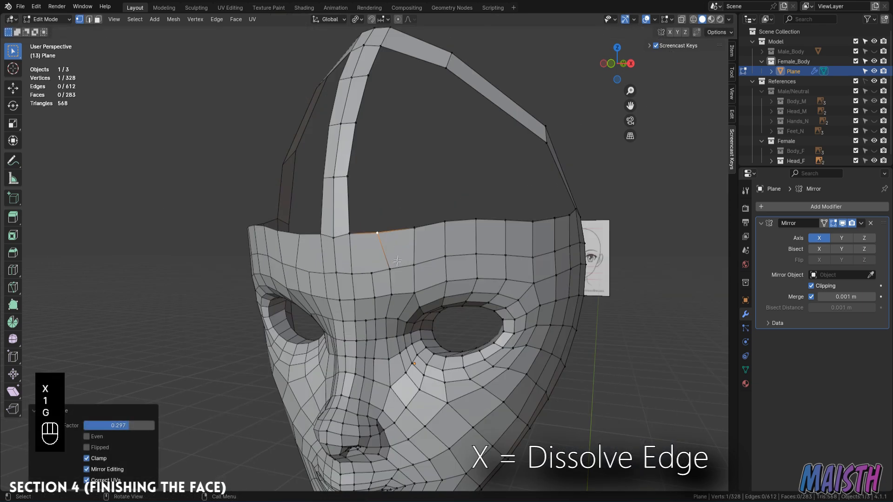
scroll(394, 270, "up", 4)
left_click(367, 287)
scroll(371, 286, "down", 3, "ctrl")
scroll(374, 284, "down", 2, "ctrl")
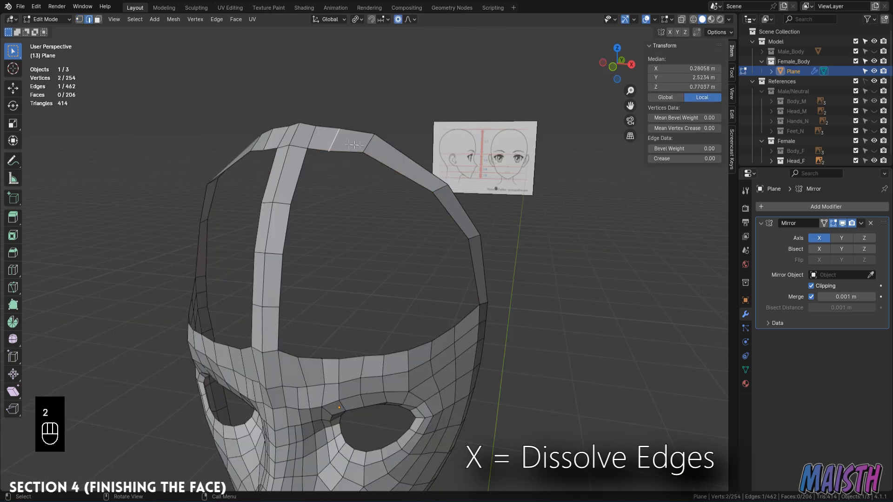
Dissolve the four cross edges of the side head band and cut eight evenly spaced loops across it.
key("x")
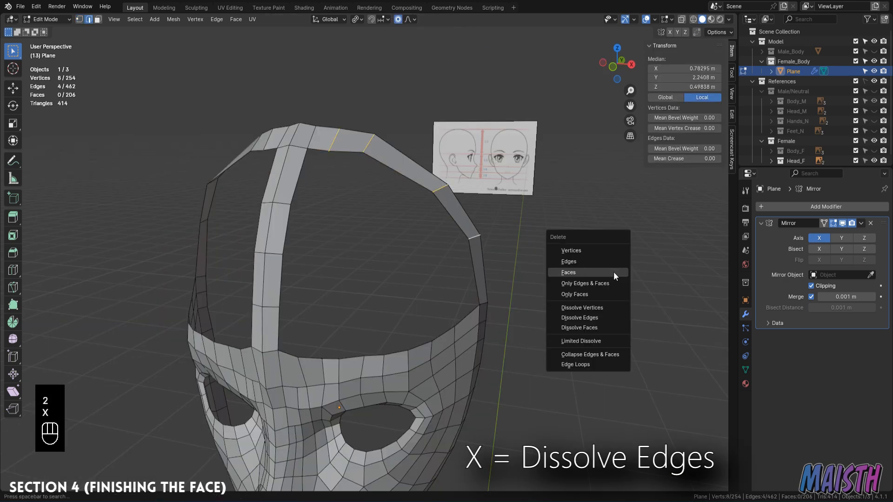
left_click(579, 318)
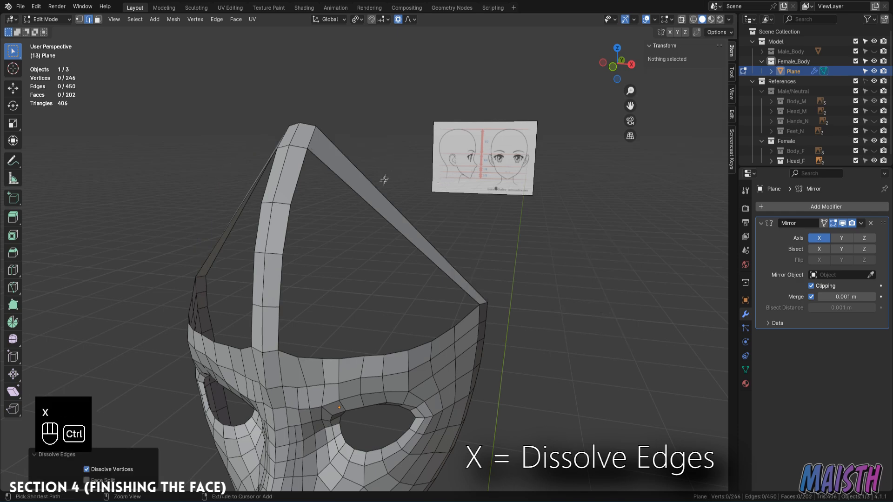
key("ctrl+r")
scroll(393, 195, "up", 4)
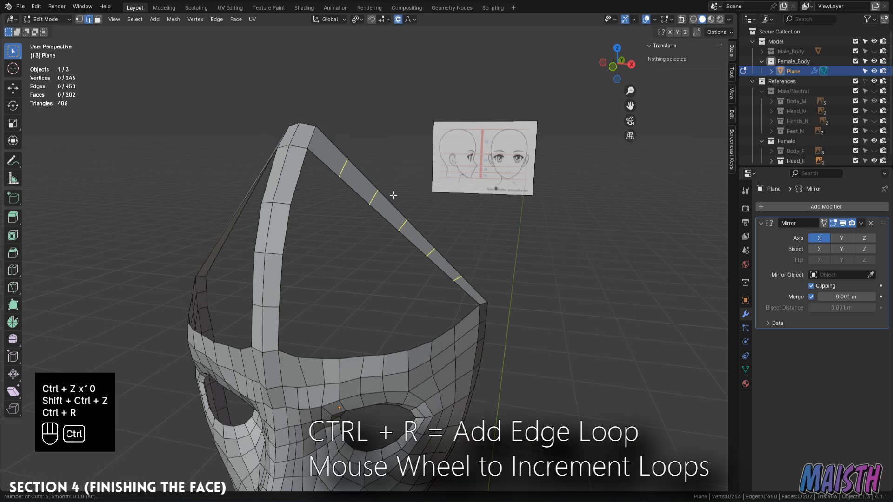
left_click(393, 195)
key("KP_Enter")
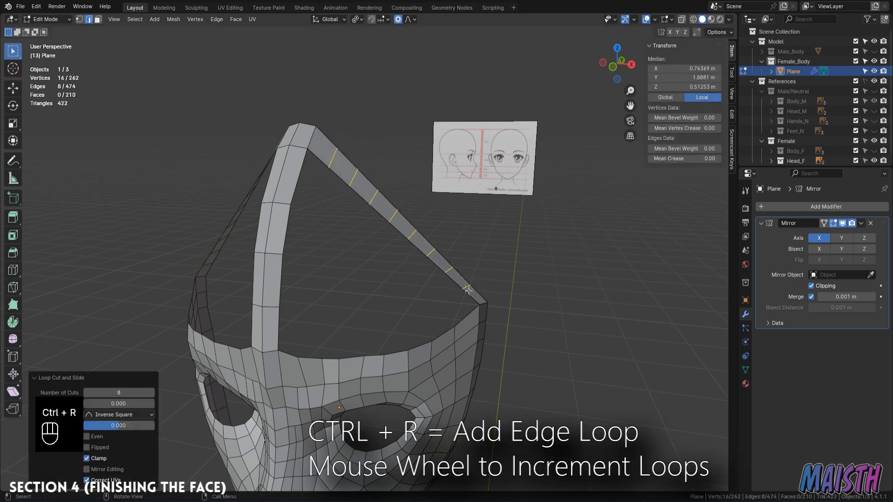
Bow the side band outward toward the skull outline in the front view by moving its cross edges with proportional editing.
key("KP_3")
key("KP_1")
key("1")
left_click_drag(361, 185, 339, 141)
key("g")
right_click(347, 124)
key("2")
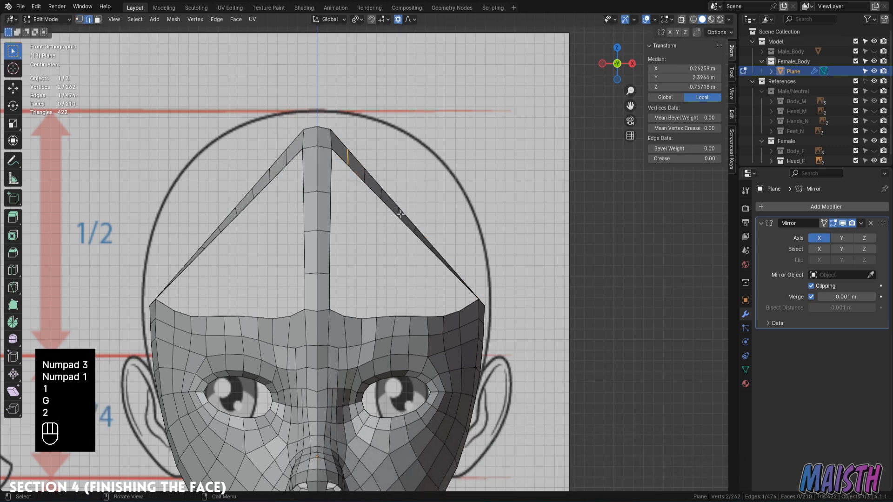
key("g")
left_click(368, 161)
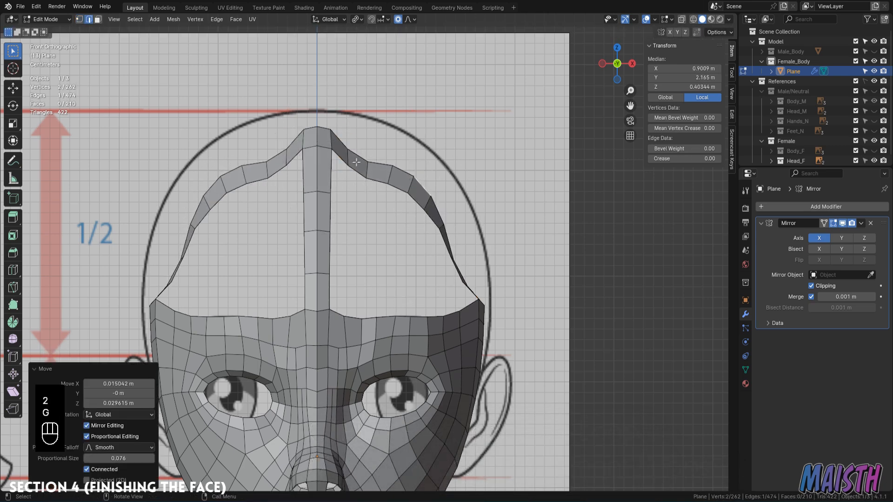
Turn off proportional editing and move the upper cross edges of the side band outward to round its top.
key("g")
key("g")
left_click(368, 166)
key("o")
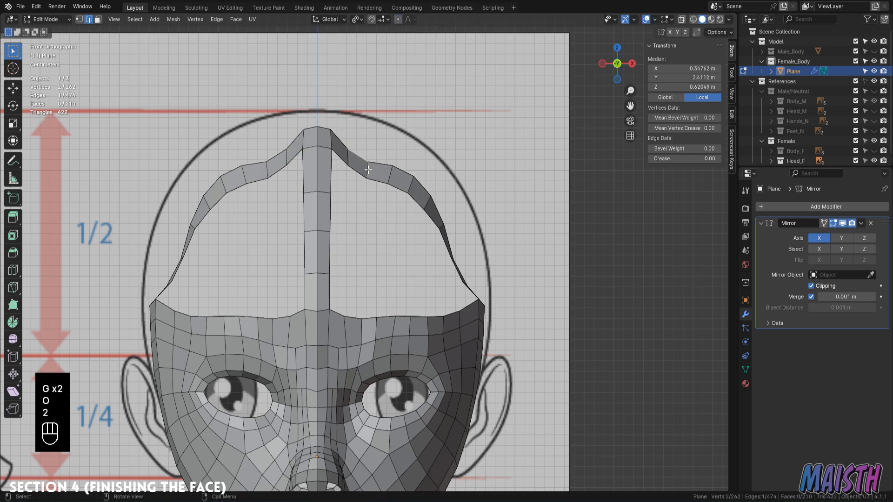
key("g")
left_click(370, 160)
key("2")
key("g")
left_click(372, 155)
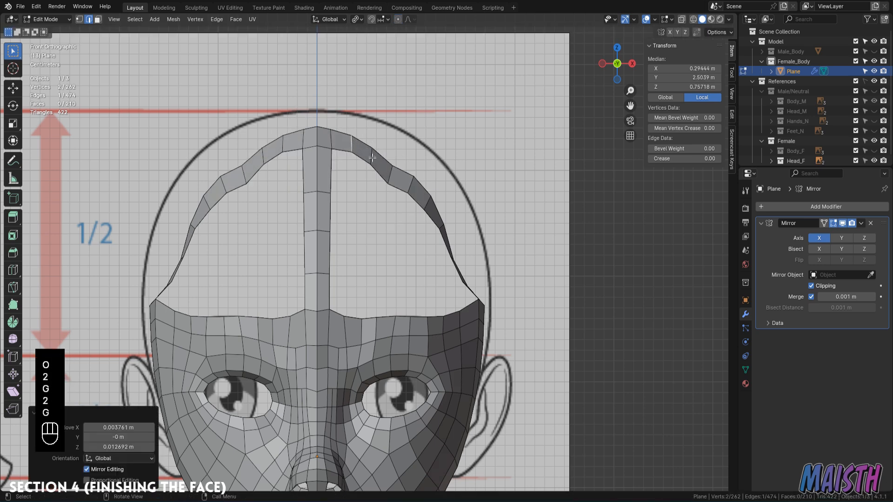
Move the outer cross edges of the side band in the front view to even out its arc.
key("g")
left_click(409, 185)
left_click(410, 185)
key("g")
left_click(412, 184)
Move the band's lowest cross edge backward in the side view to align it with the temple.
middle_click_drag(412, 184, 326, 188)
key("2")
key("KP_3")
key("KP_Enter")
left_click(390, 275)
key("g")
left_click(401, 274)
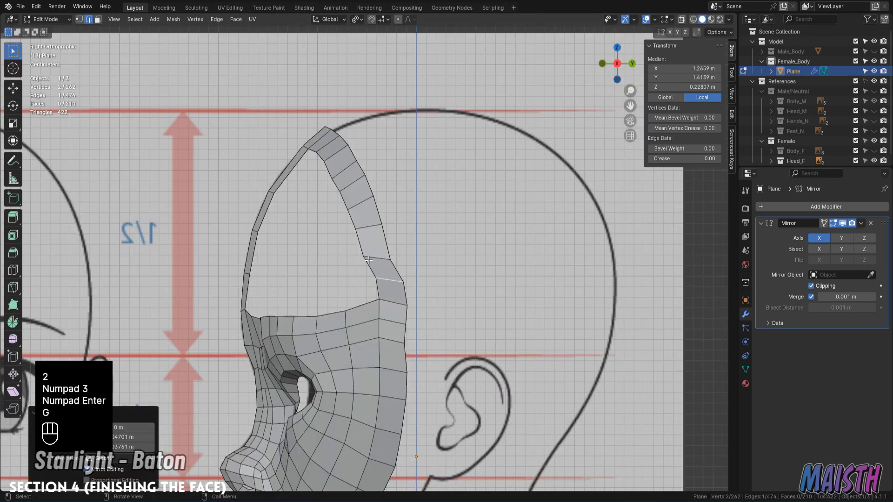
Rotate and move the middle cross edges of the side band in the side view to make its curve continuous.
left_click(380, 259)
key("r")
left_click(415, 195)
key("g")
left_click(409, 197)
left_click(371, 226)
key("2")
key("r")
middle_click_drag(372, 215, 304, 296)
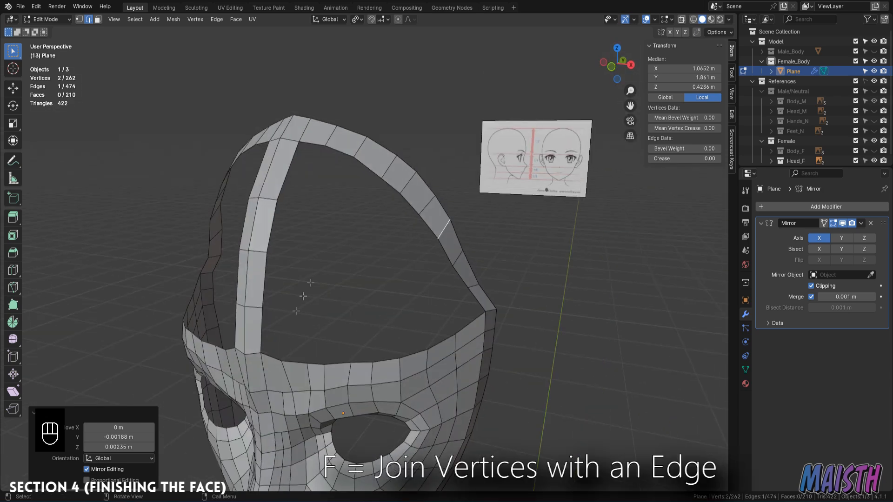
Join a forehead top-edge vertex to the skull band beside the central strip and divide the new edge with three cuts.
key("1")
left_click(281, 361)
left_click(324, 146, "shift")
middle_click_drag(325, 146, 258, 286)
key("f")
key("ctrl+r")
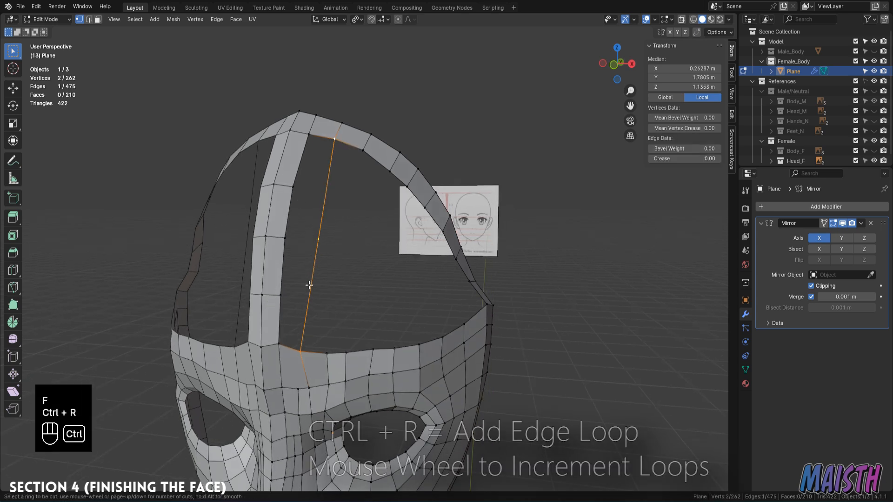
scroll(309, 285, "up", 2)
left_click(309, 285)
right_click(309, 285)
Fill the gap between the central strip and the divided edge with four quads.
key("1")
key("2")
key("f")
key("f")
key("f")
key("f")
middle_click_drag(343, 312, 330, 270)
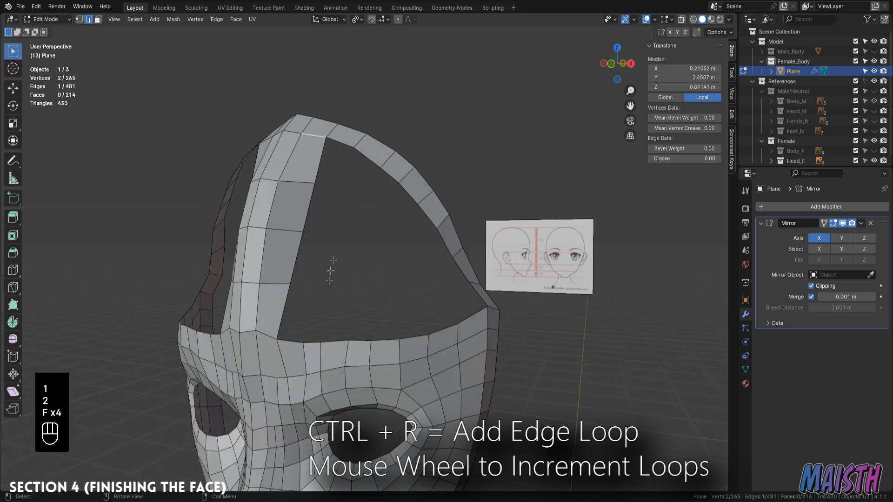
Join the next forehead vertex to the band, divide that edge with three cuts and fill the second strip with four quads.
left_click(300, 348)
left_click(352, 150, "shift")
key("f")
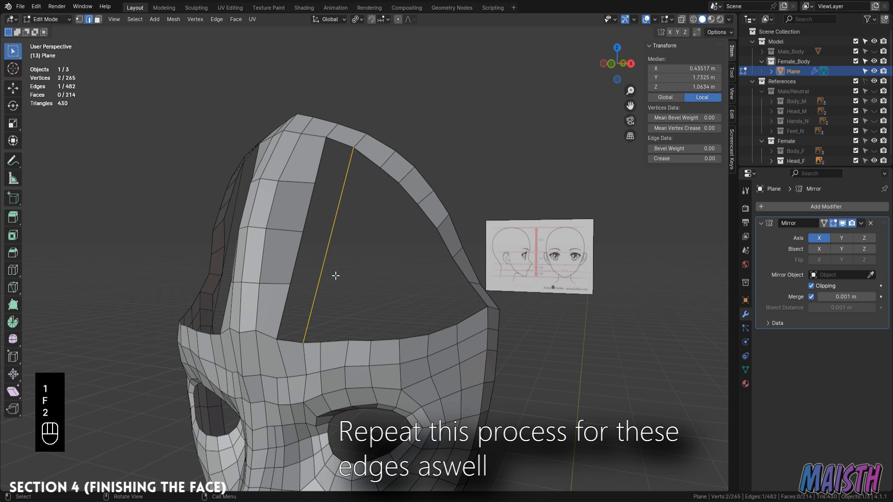
key("ctrl+r")
left_click(336, 276)
key("2")
left_click(289, 342)
key("f")
key("f")
key("f")
key("f")
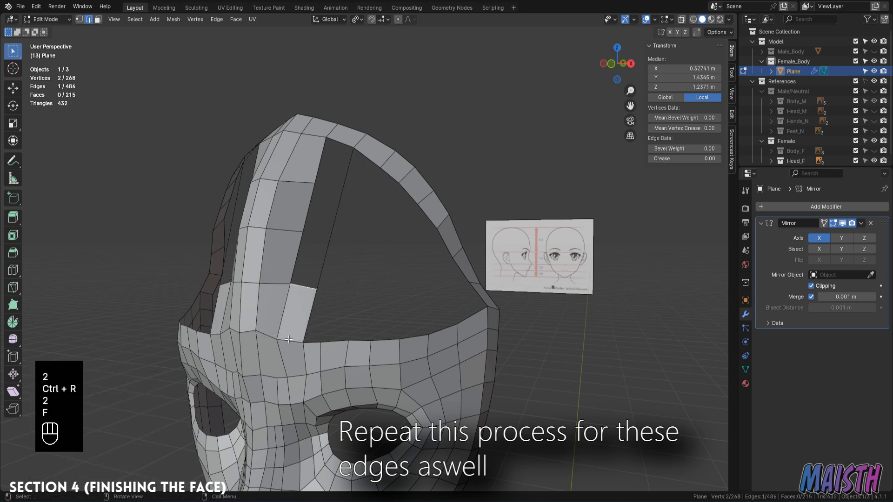
Slide the two vertical edges above the inner eye outward to widen the spacing on the forehead.
left_click(322, 342)
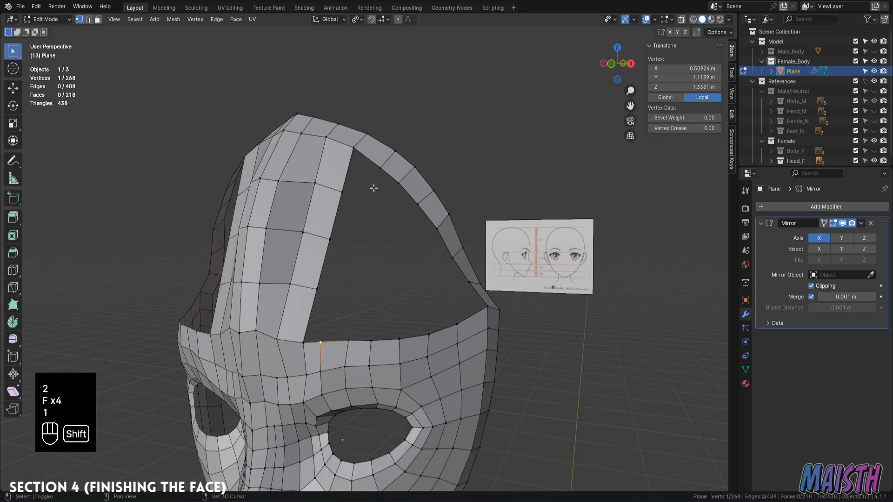
key("2")
left_click(322, 382)
left_click(324, 362, "shift")
key("g")
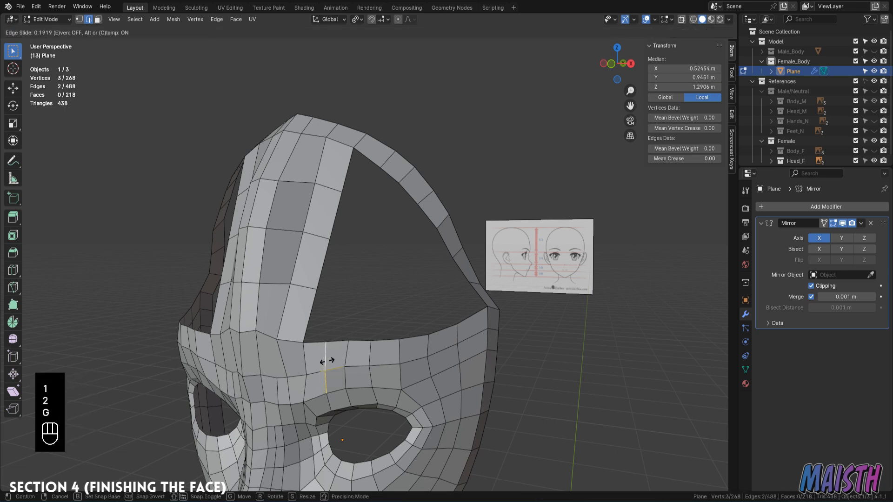
left_click(328, 361)
Join the shifted forehead vertex to the band, divide the edge with three cuts and fill the third strip with quads.
key("1")
left_click(325, 342)
left_click(381, 168, "shift")
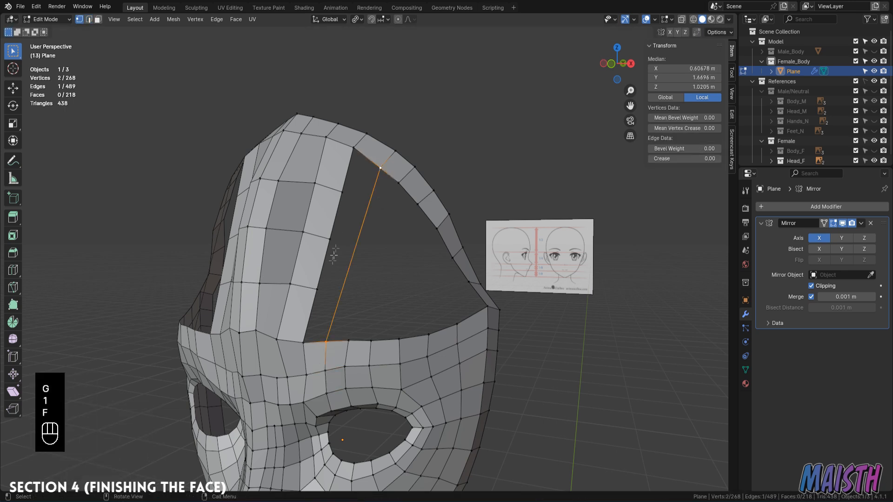
key("ctrl+r")
scroll(343, 279, "up", 2)
left_click(342, 279)
key("2")
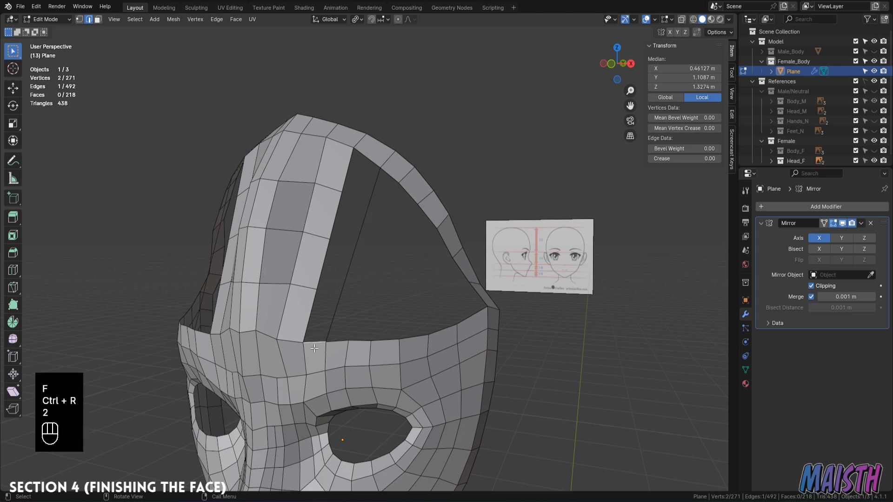
key("f")
key("f")
key("f")
key("f")
Connect the following forehead vertex to the band with an edge, cut it three times and fill the fourth strip with quads.
middle_click_drag(423, 261, 363, 255)
key("1")
left_click(389, 193, "shift")
key("f")
key("ctrl+r")
left_click(379, 249)
key("2")
key("f")
key("f")
key("f")
key("f")
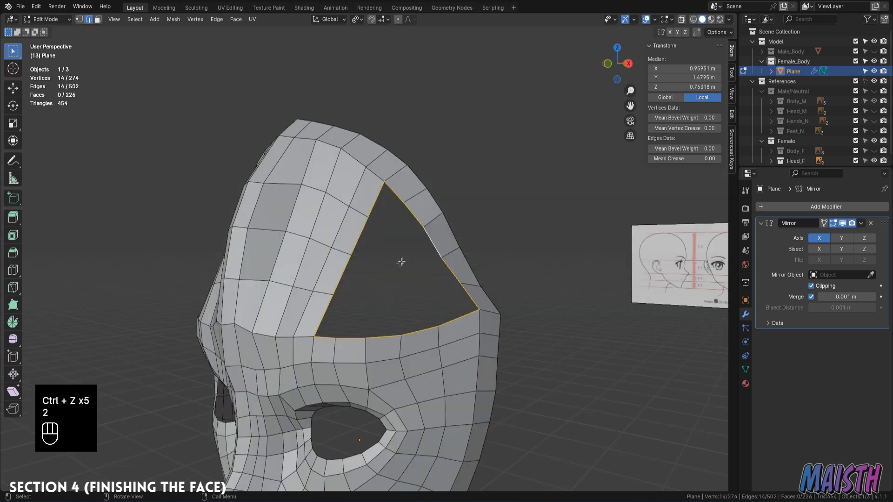
Dissolve one cross edge of the side band and slide the neighbouring cross edge along the band to even the spacing.
key("ctrl+z")
key("2")
left_click(433, 220)
key("x")
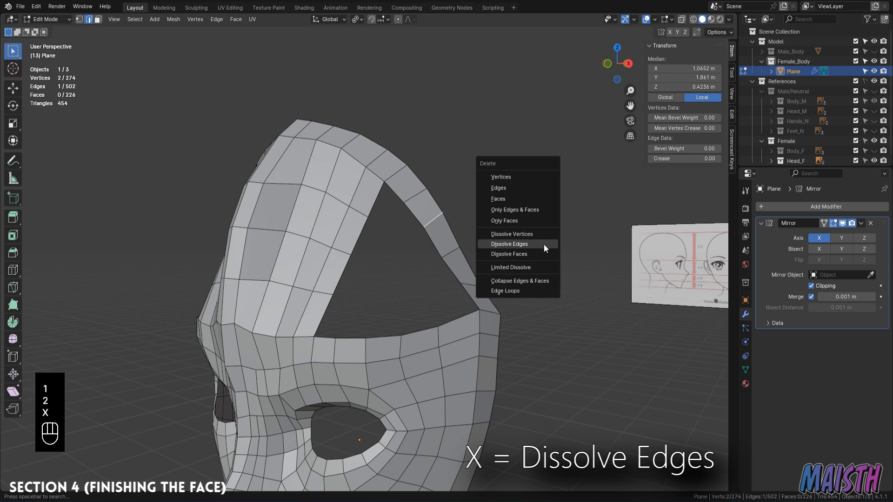
left_click(534, 243)
key("g")
key("g")
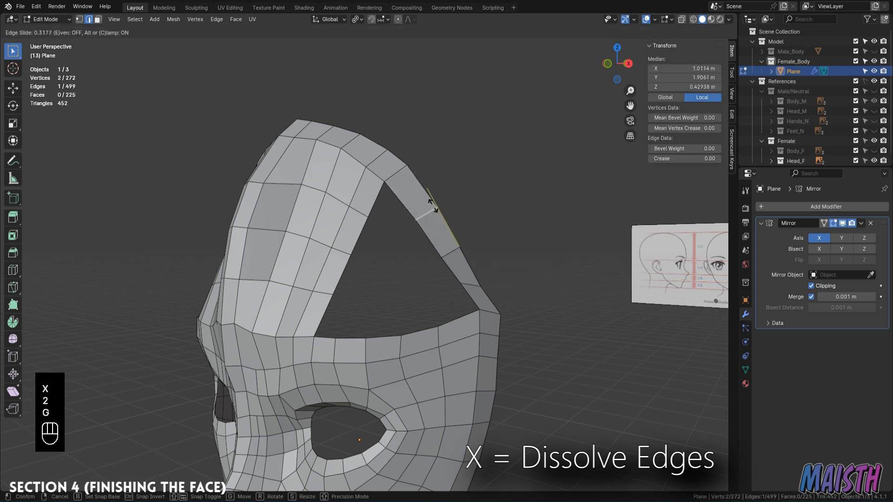
left_click(430, 205)
Extrude a vertex upward from the temple's top edge into the hole and join it to the side band.
key("1")
middle_click_drag(388, 223, 432, 288)
left_click(409, 350)
key("e")
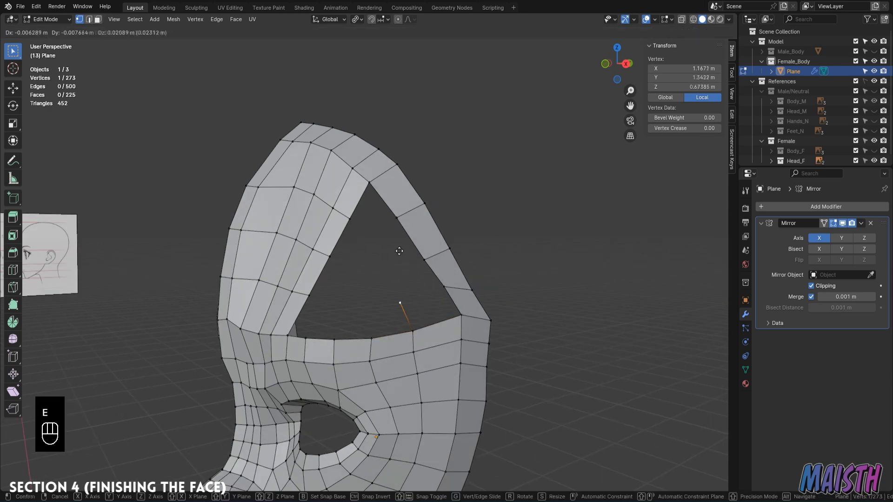
left_click(402, 244)
left_click(442, 286, "shift")
key("f")
Join the extruded vertex to the upper end of the forehead strips and divide the edge with two cuts.
middle_click_drag(406, 298, 418, 292)
left_click(418, 291)
left_click(360, 217, "shift")
key("f")
key("ctrl+r")
scroll(393, 253, "up", 1)
left_click(393, 251)
Connect the two cut vertices to the side band and fill the strip along the band with four quads.
key("1")
left_click(398, 266)
left_click(434, 258, "shift")
key("f")
left_click(379, 241)
left_click(406, 217, "shift")
key("f")
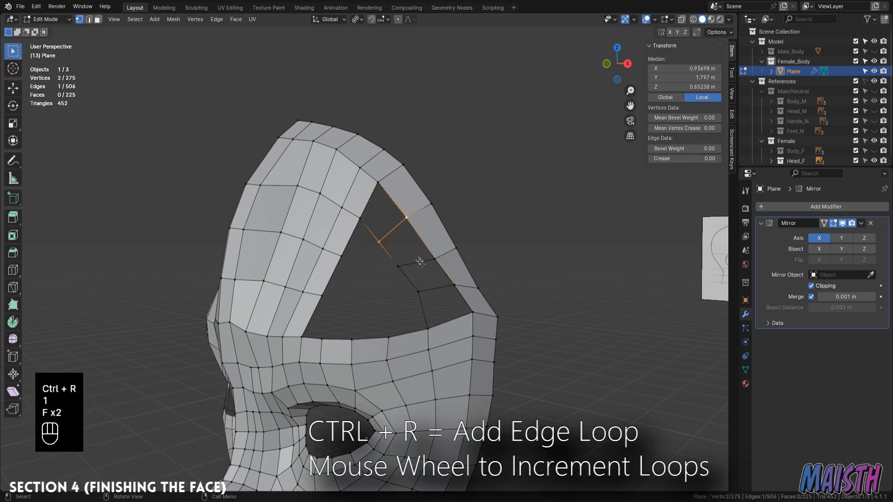
key("2")
key("f")
key("f")
key("f")
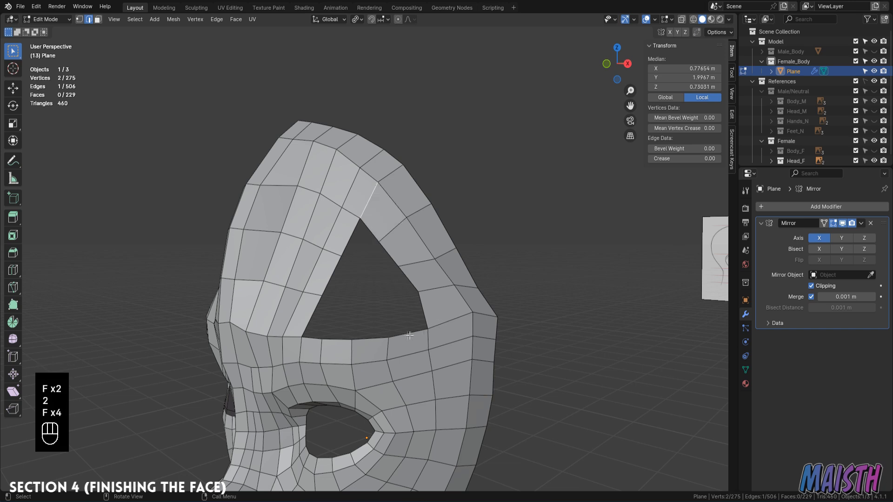
Join a temple top-edge vertex to the forehead strip, divide the edge with three cuts and link its upper cut vertex to the side strip.
key("1")
left_click(390, 334)
left_click(346, 275, "shift")
key("f")
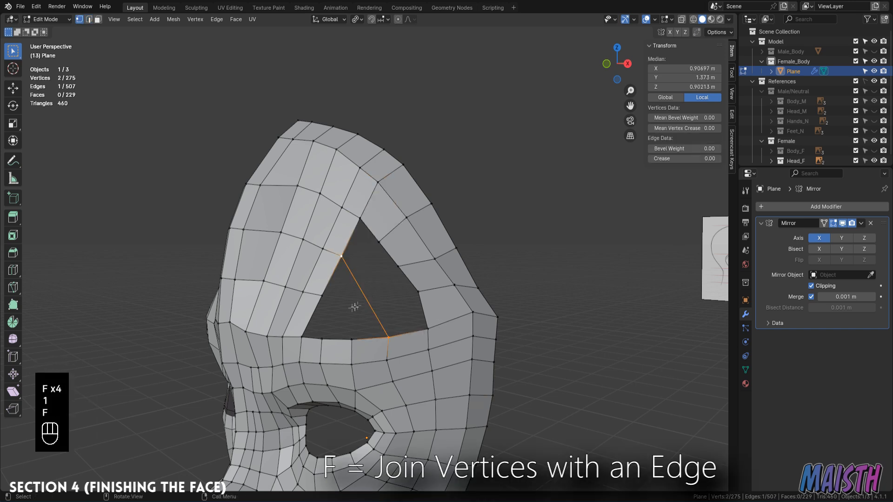
key("ctrl+r")
left_click(379, 303)
key("1")
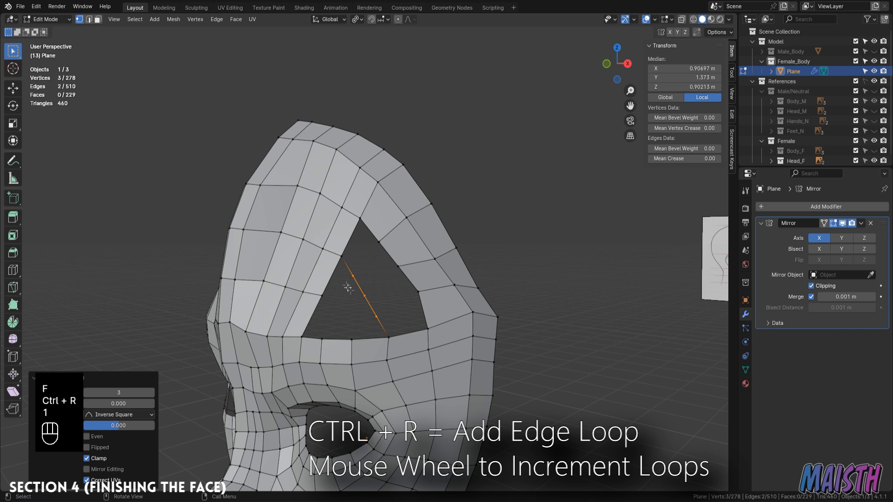
left_click(353, 276)
left_click(380, 246, "shift")
Fill the strip between the divided edge and the side quads with four faces.
key("2")
left_click(418, 333)
key("f")
key("f")
key("f")
key("f")
key("Tab")
key("Tab")
middle_click_drag(399, 301, 447, 270)
key("Tab")
key("Tab")
Add a centred edge loop across the forehead strips, ending at the remaining hole.
scroll(430, 264, "up", 3)
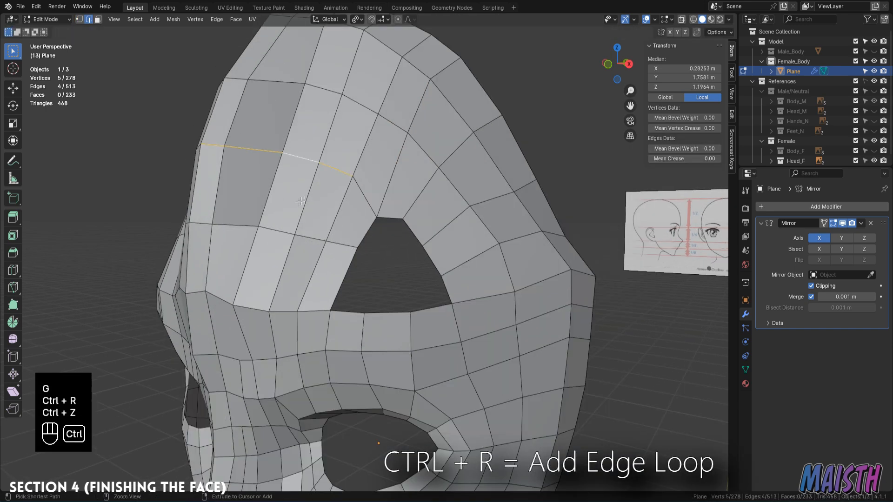
key("ctrl+r")
left_click(298, 202)
right_click(298, 202)
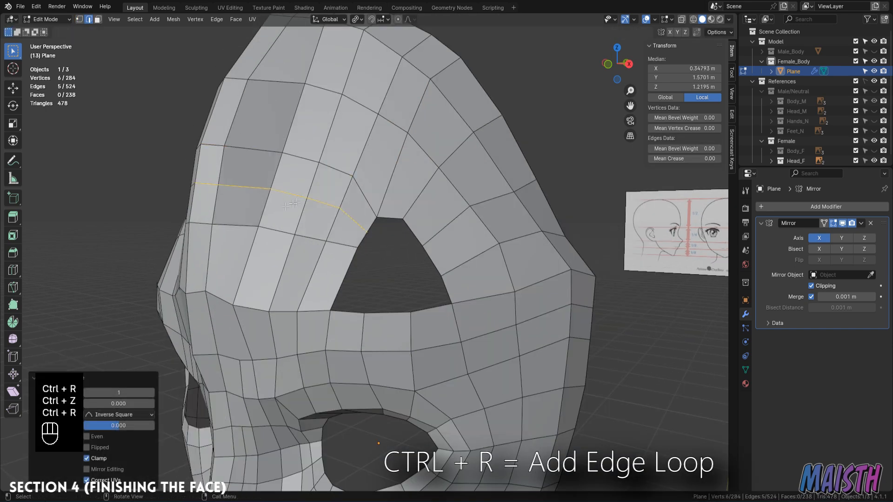
Move the forehead's lower vertex row forward and down in the side view to bulge the profile.
key("KP_3")
key("KP_Enter")
key("1")
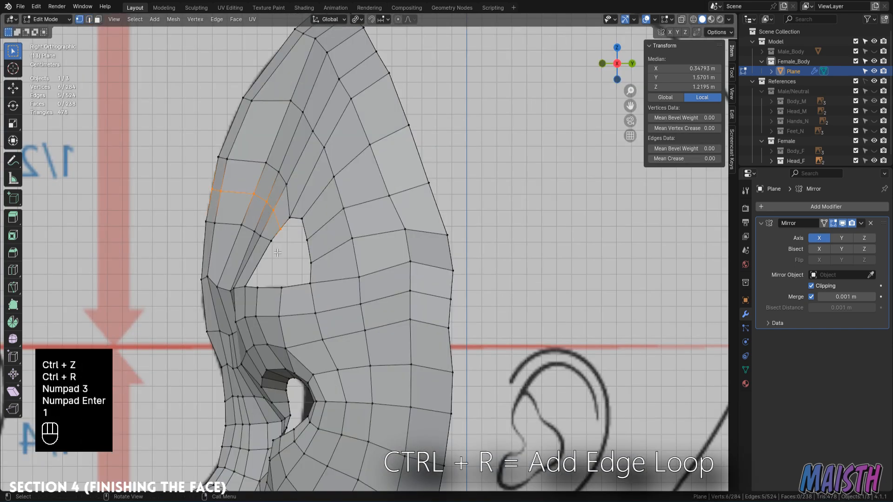
left_click_drag(278, 253, 204, 222)
key("w")
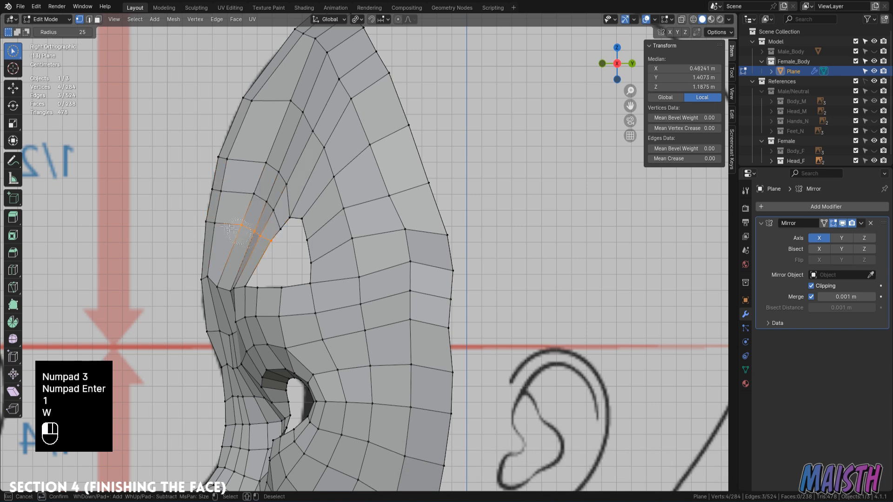
left_click(205, 220)
key("g")
left_click(249, 236)
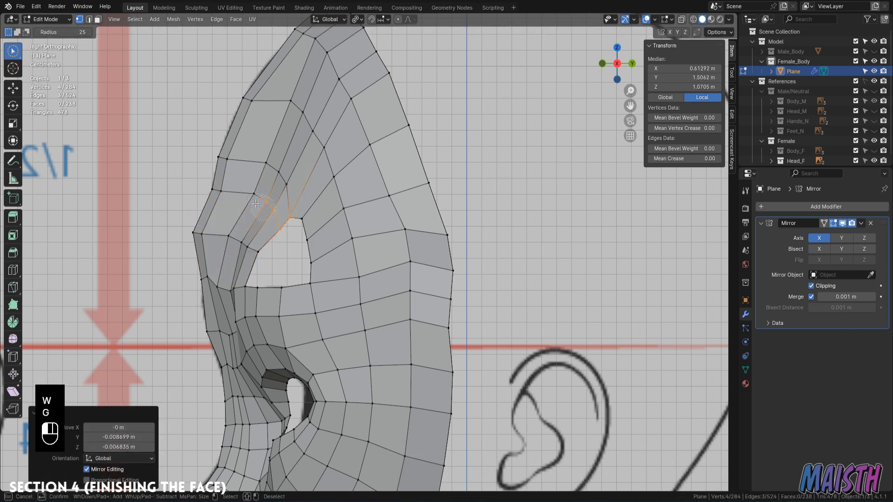
Select the new forehead loop's vertices in the side view and move them upward and forward to round the profile.
left_click(283, 231)
right_click(271, 234)
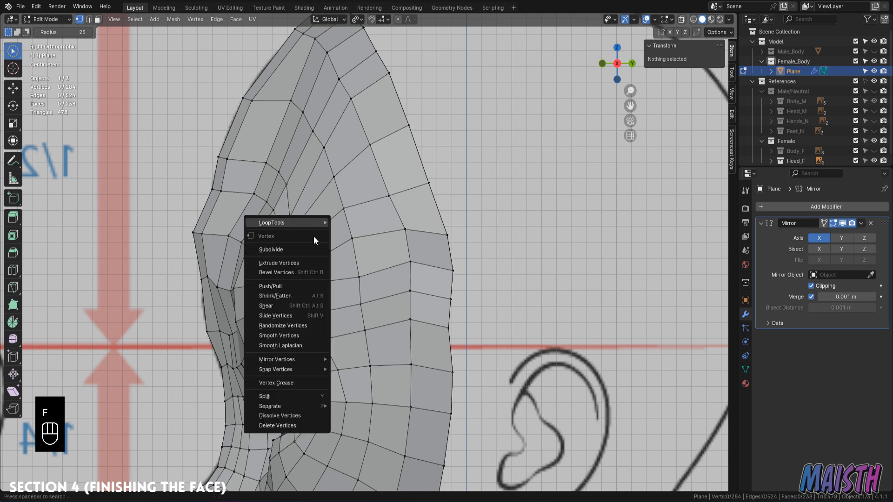
key("ctrl+z")
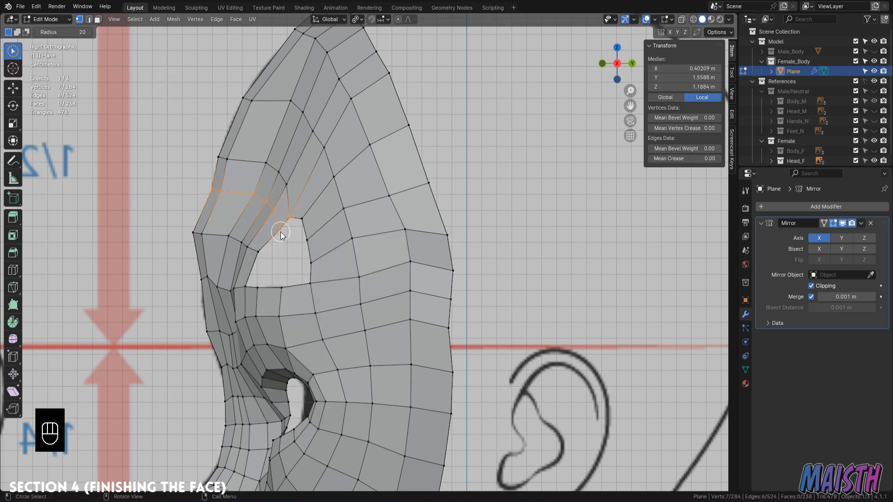
left_click(215, 189)
key("g")
left_click(205, 144)
key("g")
left_click(199, 118)
middle_click_drag(199, 119, 365, 184)
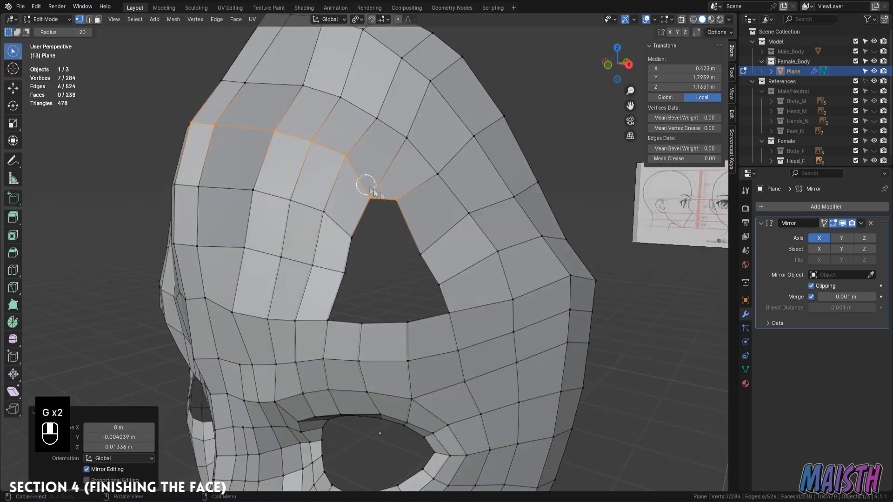
left_click(408, 204)
key("ctrl+z")
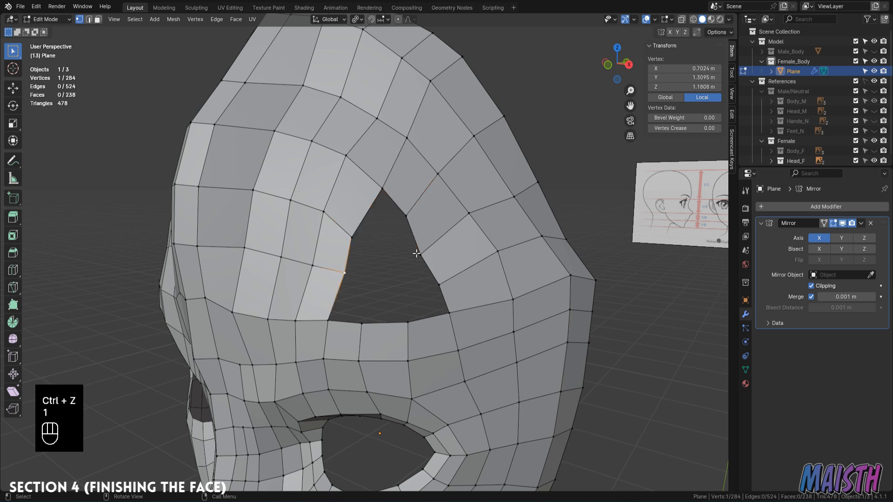
Extrude the hole's lower inner vertex outward and fill a quad between it and the hole's bottom edge.
key("e")
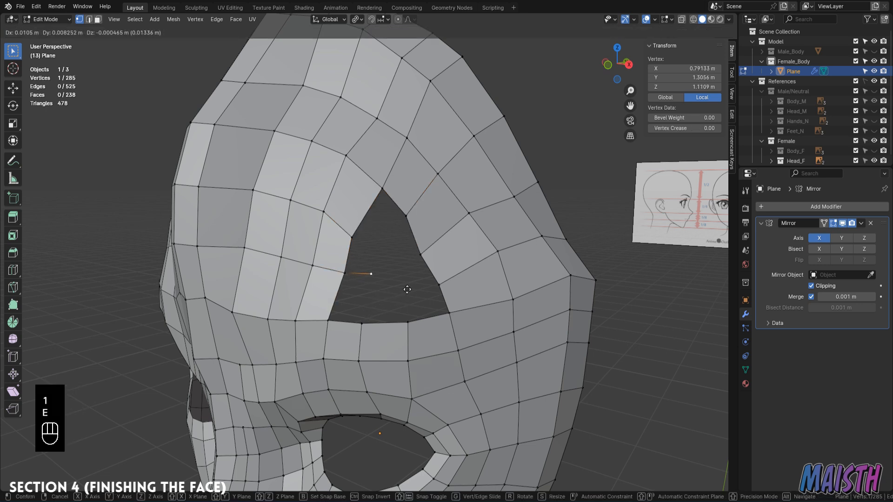
left_click(411, 292)
left_click(368, 315, "shift")
key("f")
key("f")
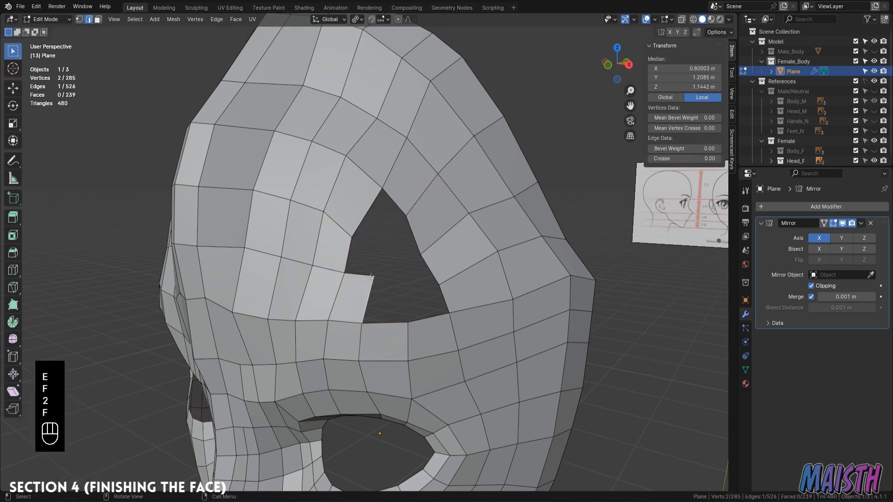
Fill a triangle above the new quad, cut its outer edge and move the cut vertex outward to form a quad.
left_click(349, 258, "shift")
key("f")
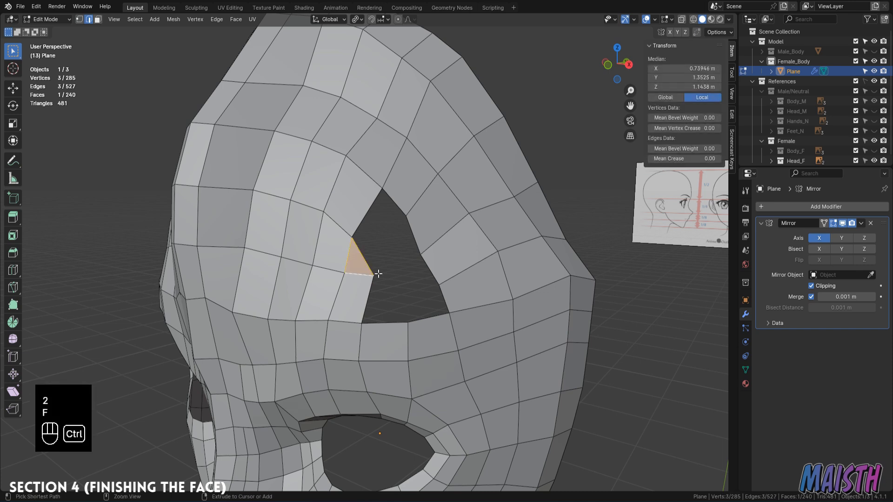
key("ctrl+r")
left_click(365, 260)
key("1")
left_click(375, 274)
key("g")
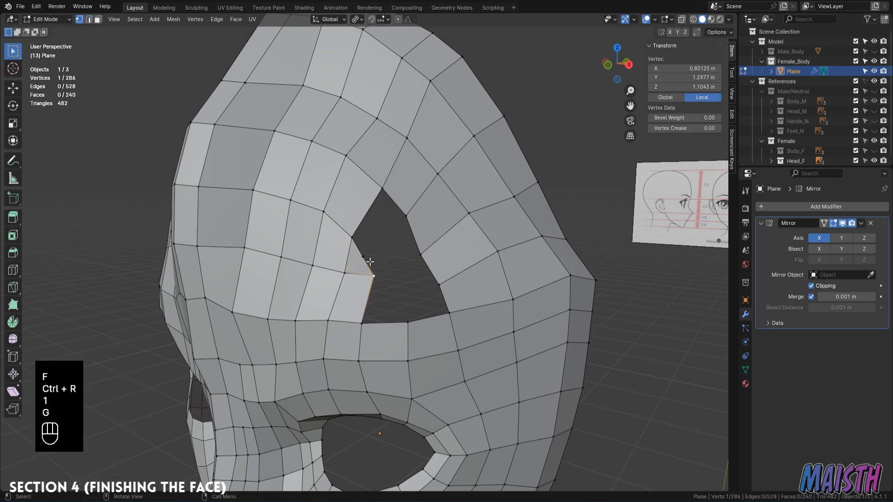
key("g")
left_click(384, 251)
Join the moved vertex to the side strip and fill the hole's upper corner with a quad.
left_click(409, 209, "shift")
key("f")
key("2")
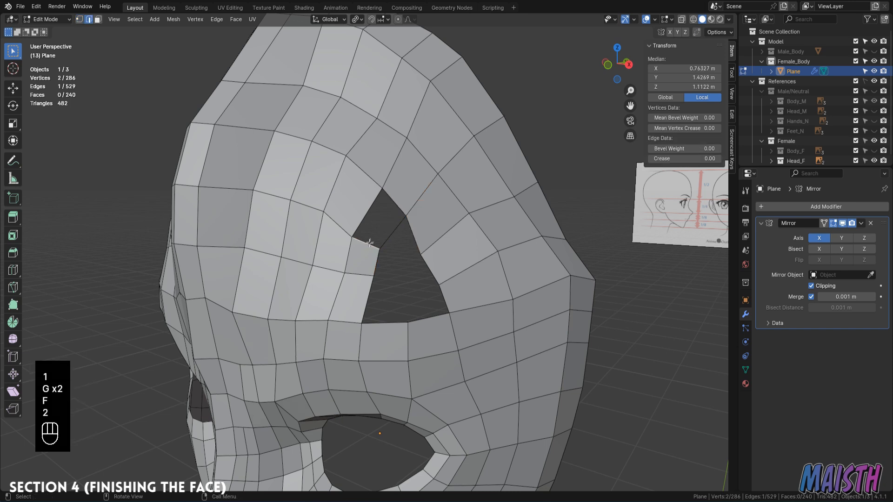
key("f")
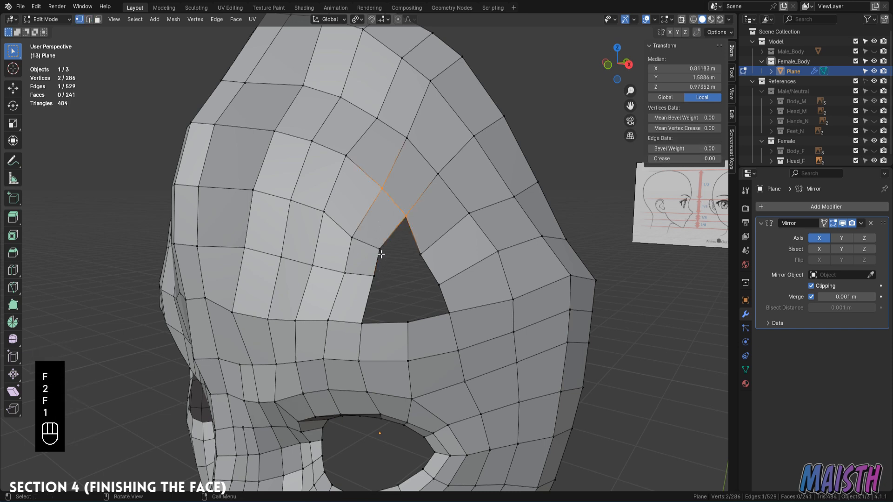
Extrude the lower quad's outer edge toward the temple and rotate it by about -15.9°.
key("2")
key("e")
left_click(416, 286)
key("r")
left_click(408, 292)
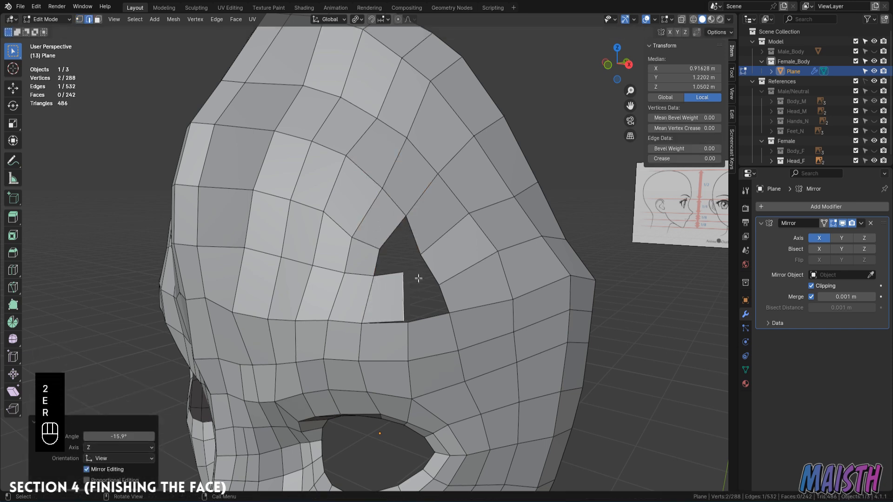
Bridge the extruded quad's free outer edge to the facing temple-side edge of the hole with a new quad.
key("1")
key("2")
left_click(427, 293, "shift")
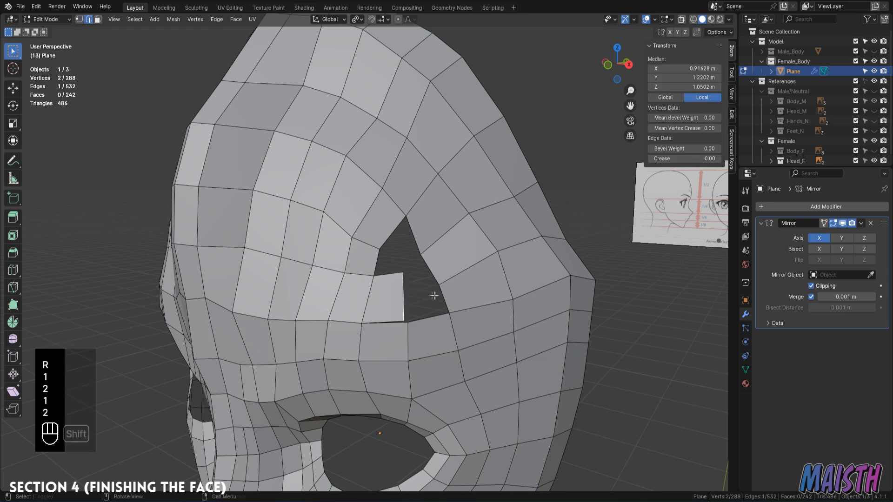
right_click(432, 293)
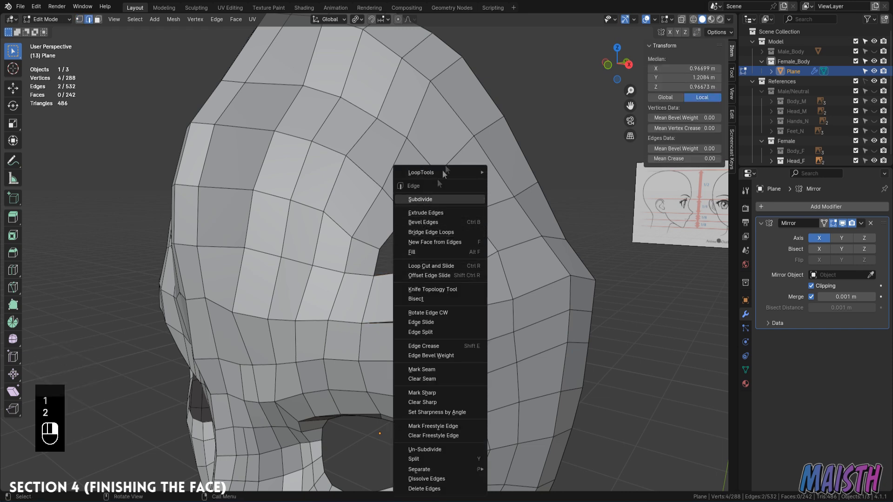
mouse_move(475, 173)
left_click(515, 172)
Merge the new quad's lower inner vertex with the adjacent brow strip vertex at their center, closing the narrow gap.
middle_click_drag(515, 171, 492, 103, "shift")
scroll(493, 104, "up", 4)
key("1")
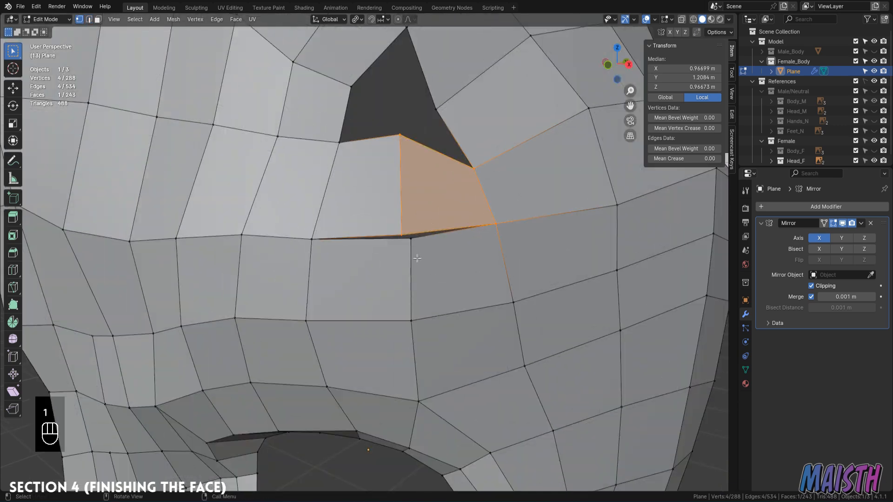
left_click(411, 238)
left_click(404, 234, "shift")
key("m")
left_click(436, 213)
middle_click_drag(436, 213, 392, 139)
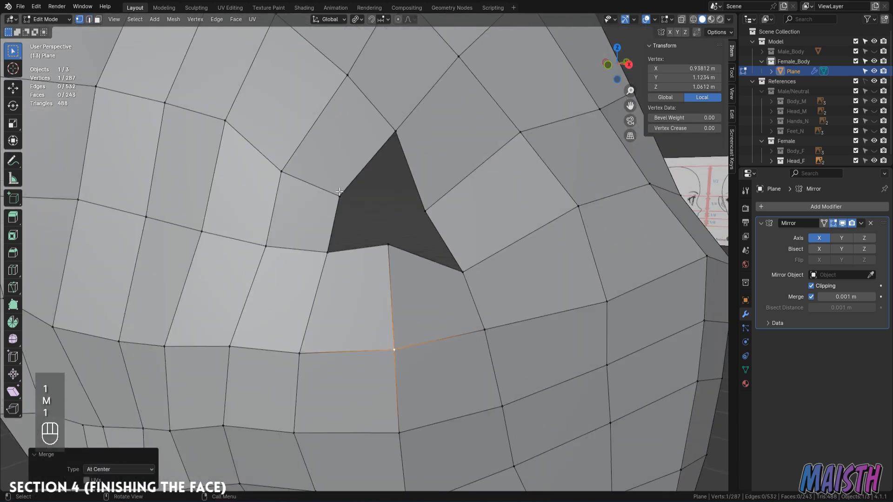
Fill the remaining hole at the side of the forehead with new faces.
left_click(395, 131, "shift")
key("f")
key("f")
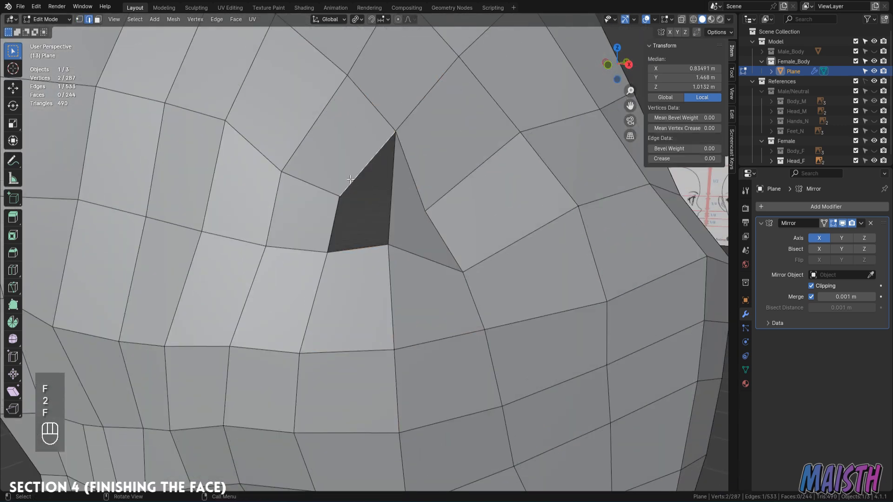
key("f")
scroll(415, 190, "down", 6)
key("Tab")
key("Tab")
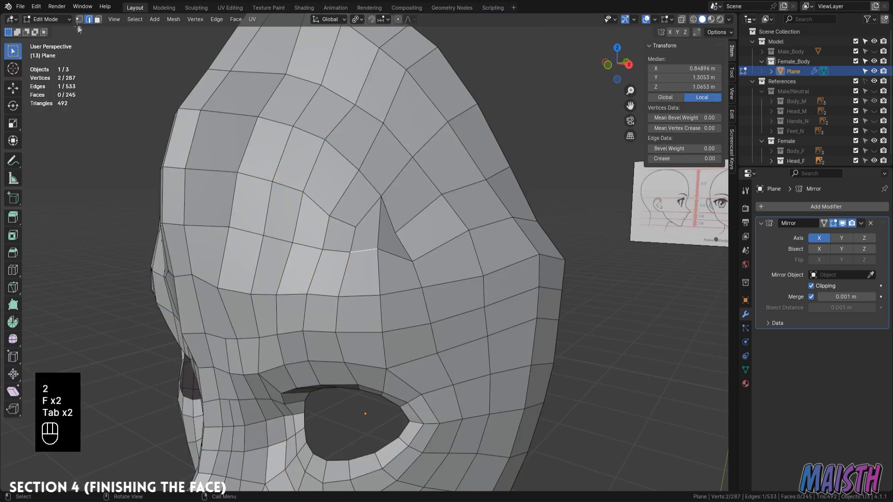
Switch to Sculpt Mode and smooth the newly filled forehead area with the Smooth brush.
left_click(52, 20)
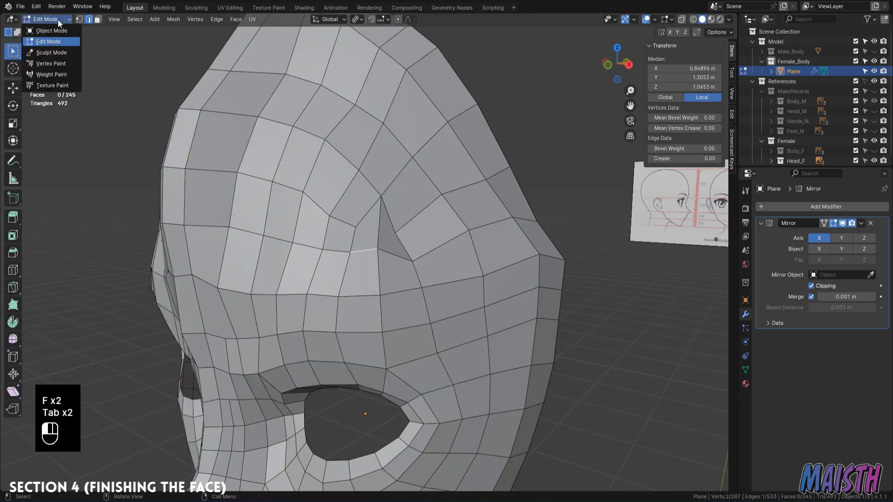
left_click(51, 53)
left_click_drag(399, 229, 382, 270)
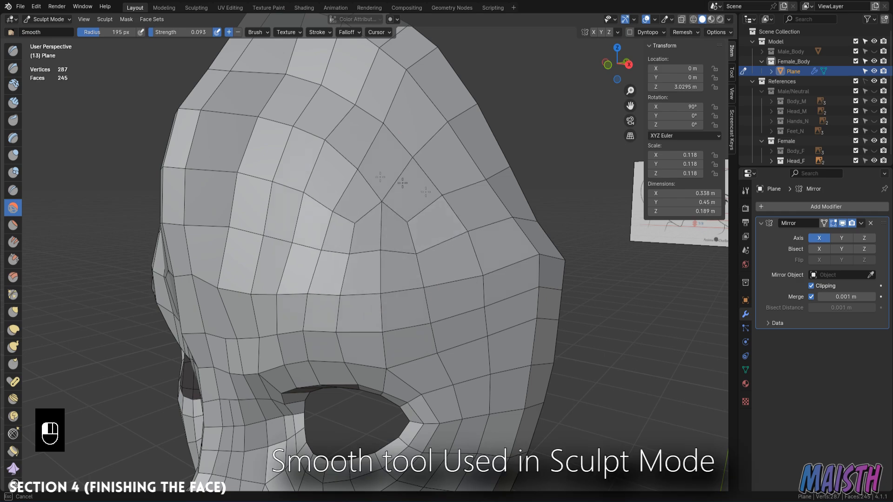
middle_click_drag(402, 183, 344, 191)
mouse_move(352, 238)
middle_mouse_down()
mouse_move(345, 200)
mouse_move(330, 207)
mouse_move(361, 224)
mouse_move(479, 214)
middle_mouse_up()
Select a face loop across the forehead in Edit Mode to inspect the topology flow.
key("Tab")
key("3")
left_click(321, 192, "alt")
key("Tab")
middle_click_drag(406, 239, 399, 197)
Reposition the rear boundary vertices of the face in the side view with connected proportional editing, rounding the mesh border.
key("1")
left_click(386, 185)
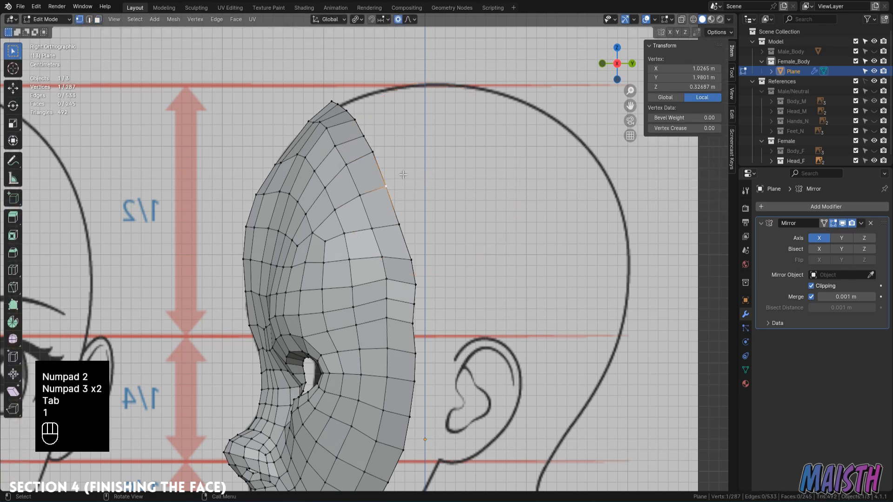
key("g")
left_click(420, 164)
scroll(418, 260, "down", 3)
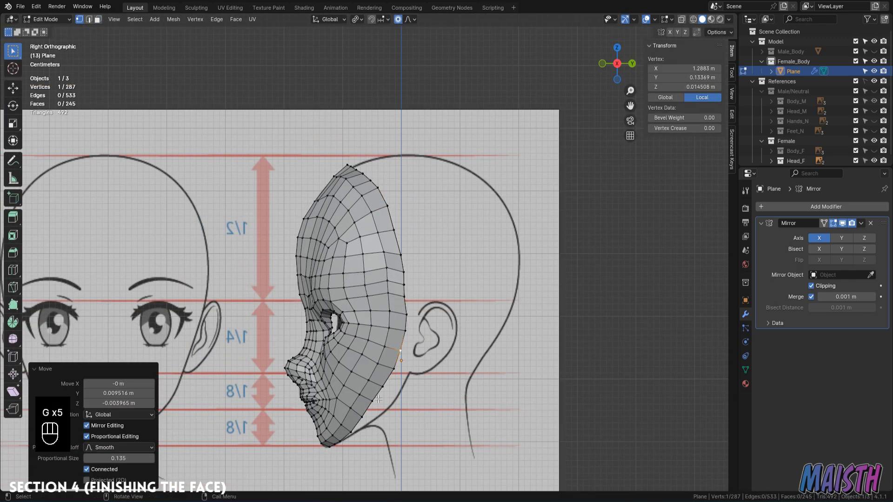
left_click(378, 406)
middle_click_drag(378, 406, 437, 406)
Move the upper side vertices of the forehead outward to follow the head outline in the front reference.
key("Tab")
key("Tab")
key("KP_3")
key("KP_1")
left_click(409, 214)
key("g")
middle_click_drag(409, 214, 367, 213)
key("KP_3")
key("KP_1")
key("g")
left_click(420, 189)
middle_click_drag(420, 189, 377, 205)
Adjust another side-of-head vertex in the front view to meet the reference outline.
left_click(423, 219)
key("KP_3")
key("KP_1")
key("g")
left_click(436, 212)
Move the vertices along the top of the head in the front view to match the reference's crown outline.
left_click(386, 175)
key("g")
left_click(389, 157)
left_click(334, 163)
key("g")
left_click(339, 149)
left_click(340, 142)
left_click(356, 157)
key("g")
left_click(480, 185)
left_click(370, 161)
key("g")
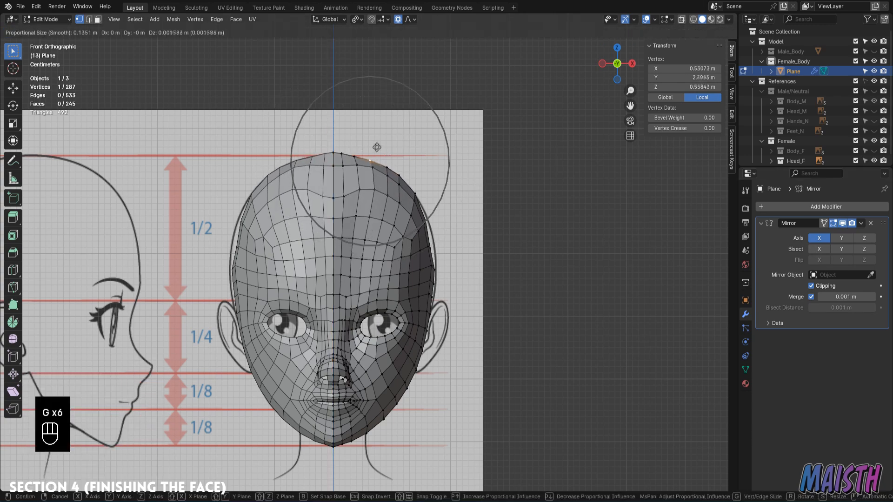
left_click(378, 147)
Smooth the upper forehead with the Smooth brush in Sculpt Mode.
key("Tab")
middle_click_drag(378, 190, 362, 185)
left_click_drag(363, 185, 374, 179)
mouse_move(375, 179)
middle_mouse_down()
mouse_move(400, 196)
mouse_move(363, 223)
mouse_move(358, 269)
mouse_move(372, 251)
middle_mouse_up()
Reposition a vertex on the upper forehead with a smaller proportional influence to round the surface.
key("Tab")
scroll(358, 269, "up", 1)
left_click(362, 271)
key("g")
right_click(390, 220)
middle_click_drag(391, 221, 407, 209, "ctrl")
key("g")
right_click(418, 223)
key("g")
right_click(408, 207)
key("g")
left_click(405, 218)
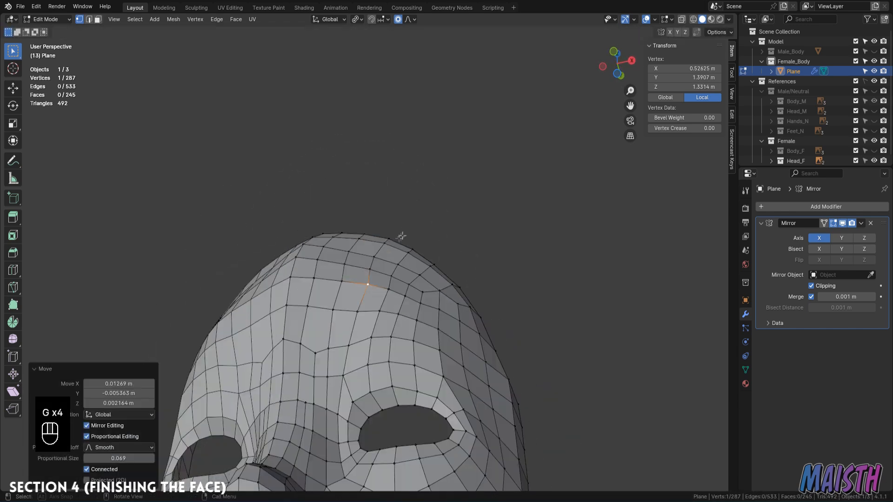
Move two more vertices toward the side of the upper forehead outward to even out its curvature.
left_click(391, 267)
key("g")
left_click(413, 242)
mouse_move(412, 241)
middle_mouse_down()
mouse_move(410, 303)
mouse_move(383, 288)
mouse_move(390, 257)
mouse_move(357, 261)
middle_mouse_up()
left_click(420, 292)
key("g")
left_click(434, 274)
key("Tab")
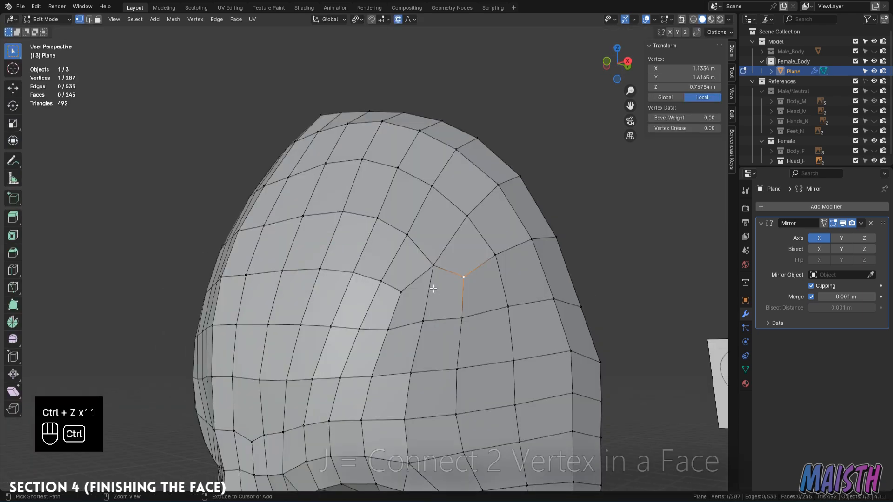
Connect the two vertices on either side of the temple corner with new edges across the faces and smooth the area.
key("ctrl+shift+z")
key("ctrl+shift+z")
left_click(401, 292, "ctrl+shift")
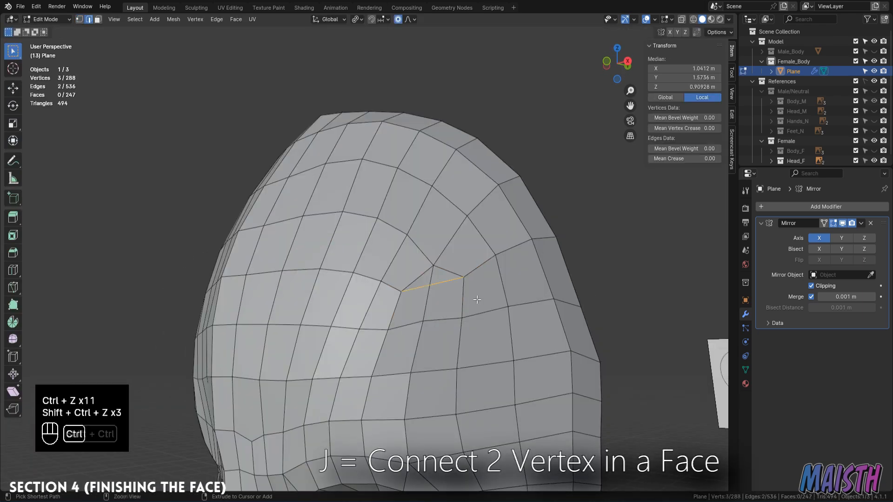
key("Tab")
middle_click_drag(475, 298, 498, 331)
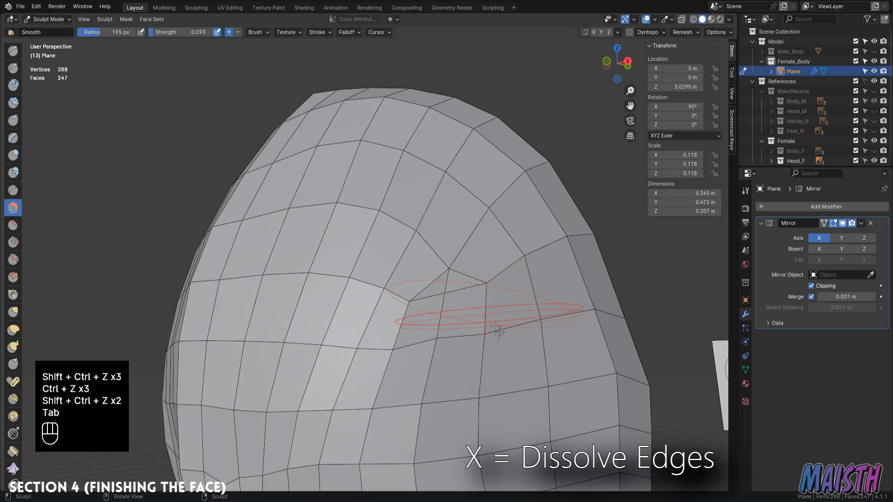
key("Tab")
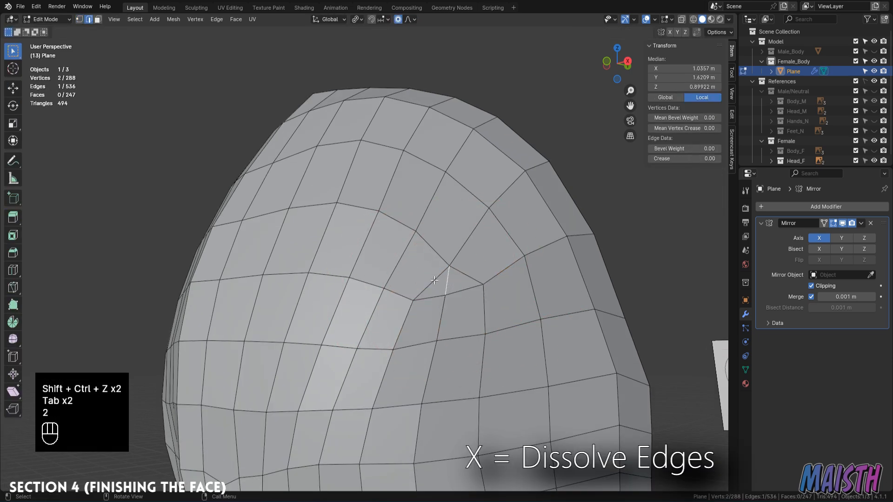
Dissolve the short diagonal edge at the temple corner and add an edge loop across the forehead.
left_click(434, 280)
key("x")
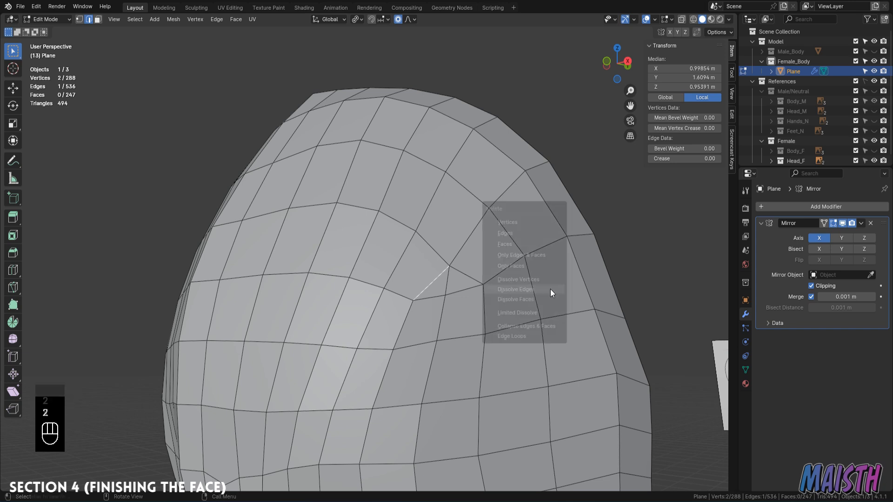
left_click(550, 289)
key("ctrl+r")
left_click(414, 268)
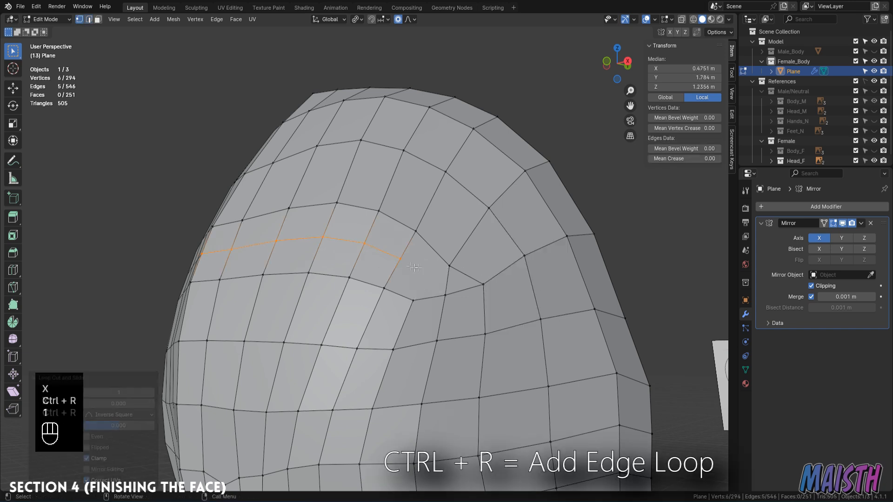
Undo the last vertex connection, then dissolve the short temple edge and the edge loop running to the outer border.
key("ctrl+z")
key("2")
key("x")
left_click(492, 281)
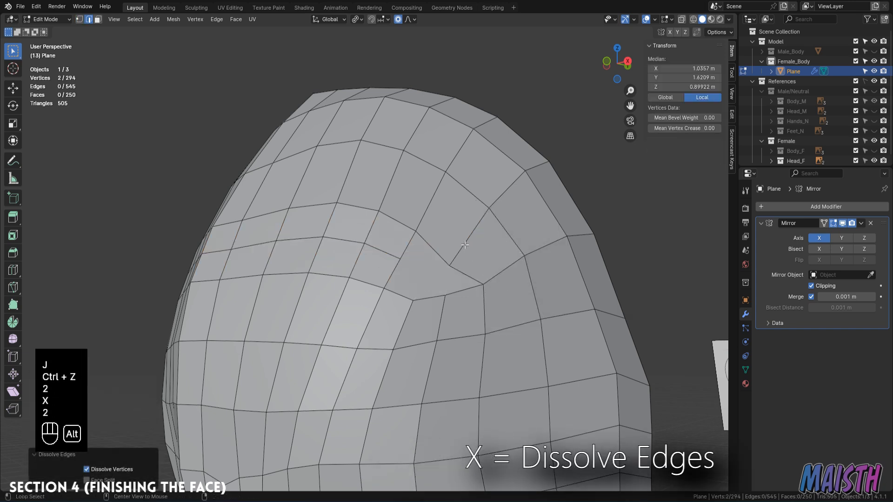
left_click(465, 245, "alt")
key("x")
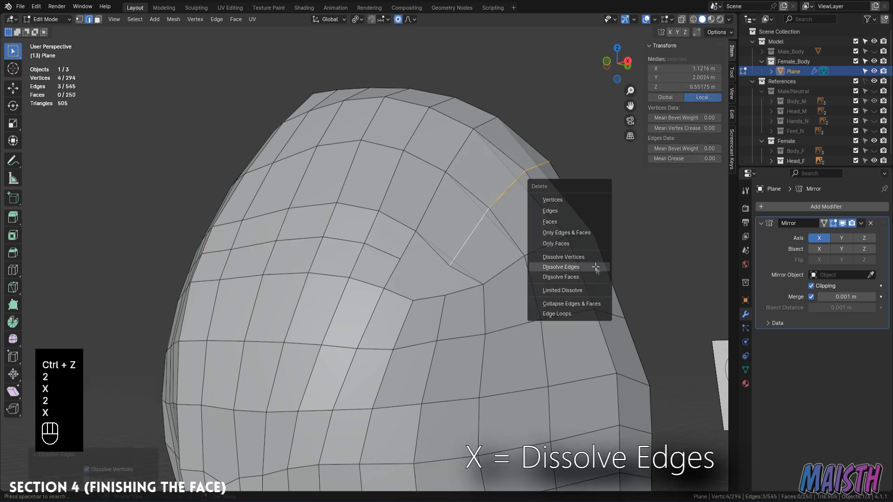
left_click(596, 266)
Connect the end of the new forehead loop to the temple vertex with an edge.
key("1")
left_click(444, 295)
key("j")
left_click(400, 260, "shift")
key("f")
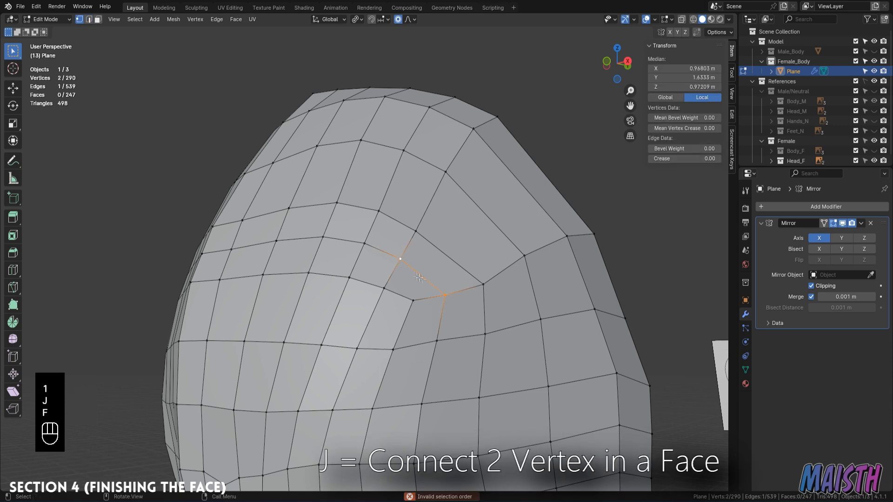
Smooth the rebuilt temple topology with the Smooth brush in Sculpt Mode.
key("Tab")
scroll(434, 319, "down", 2)
middle_click_drag(314, 246, 315, 257)
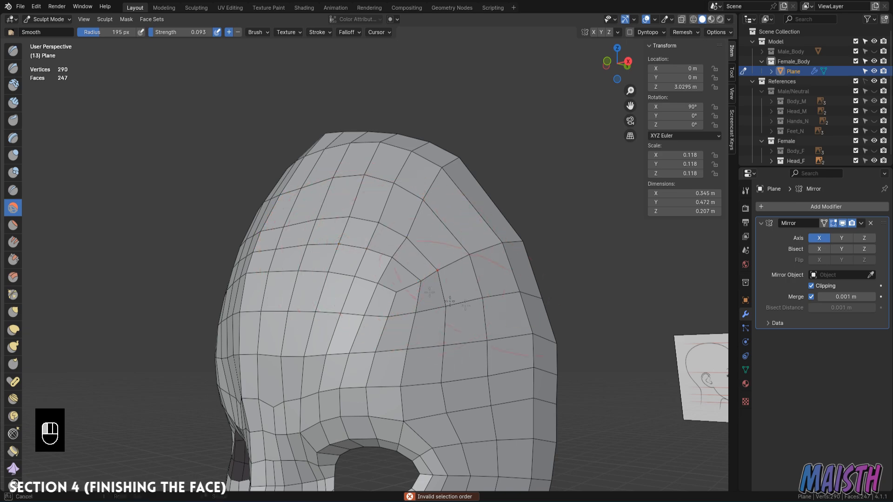
middle_click_drag(445, 258, 454, 152)
Compare the mesh with the side and front references and reposition the outer corner vertex at the upper side of the head.
key("KP_3")
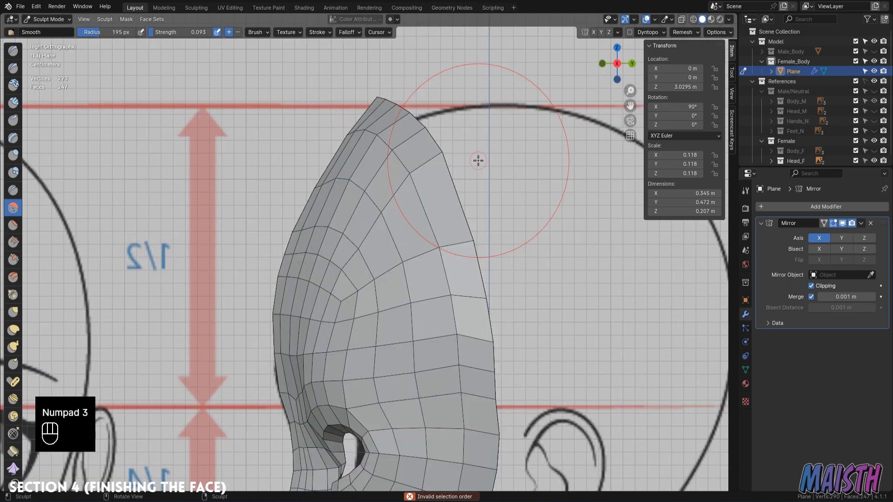
key("KP_1")
key("Tab")
key("1")
key("g")
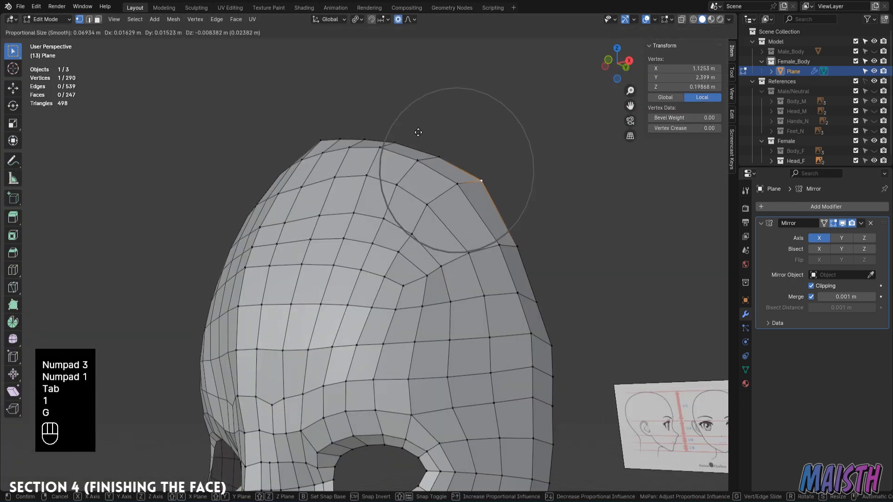
left_click(418, 132)
Adjust the upper forehead vertices near the temple in the front view and smooth the surrounding surface.
key("KP_3")
key("KP_1")
key("g")
left_click(415, 196)
key("g")
key("g")
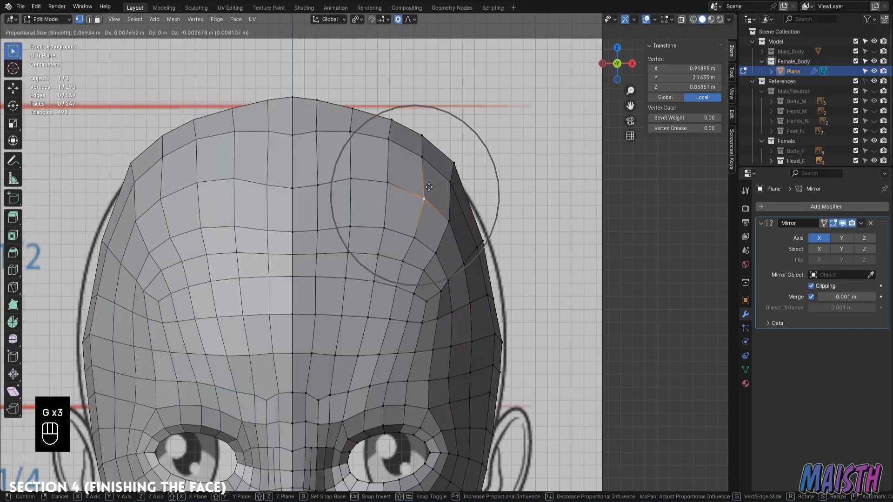
key("Tab")
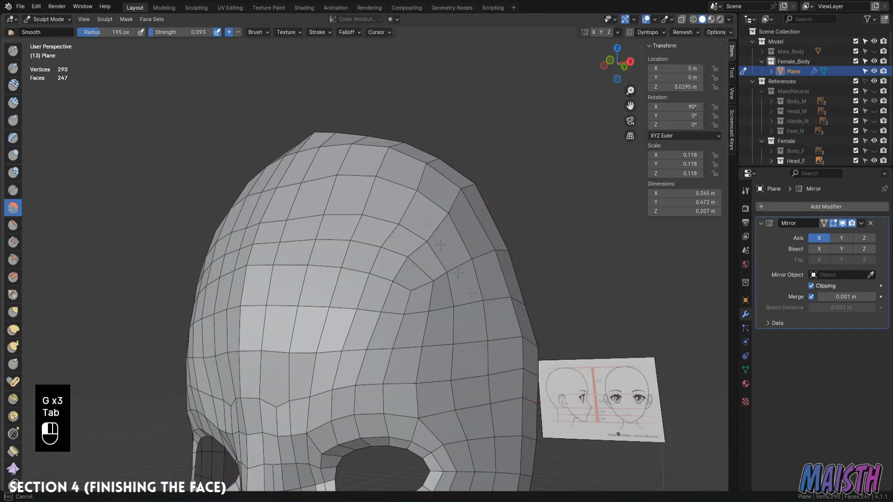
key("Tab")
Move the edge at the head's upper outer border toward the reference outline and smooth the side of the forehead.
key("KP_3")
key("KP_1")
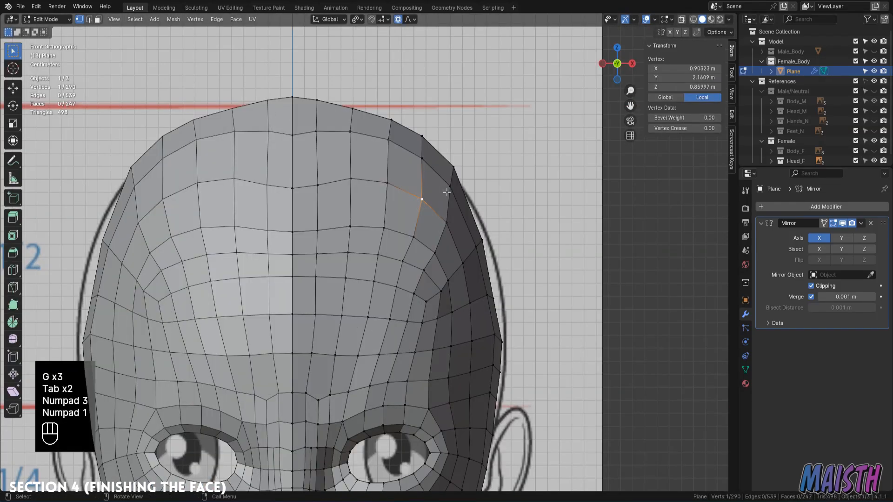
key("2")
left_click(454, 177)
middle_click_drag(454, 176, 419, 222)
key("g")
left_click(382, 186)
key("g")
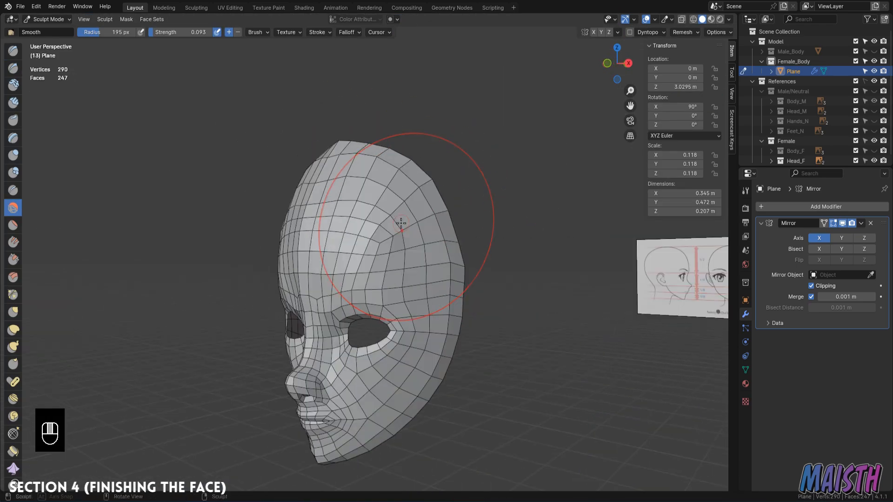
middle_click_drag(429, 179, 460, 186)
key("Tab")
Select the temple vertex in the front view and move it to refine the temple's curvature.
key("KP_3")
key("KP_1")
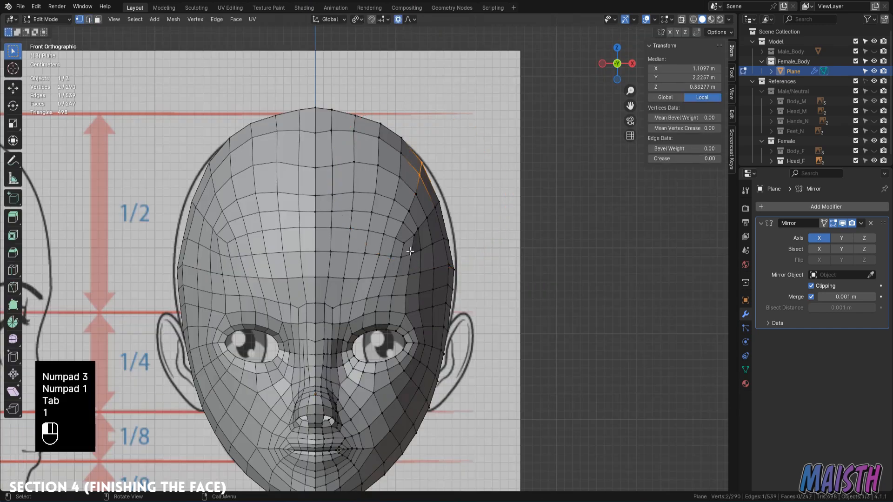
left_click(410, 251)
middle_click_drag(410, 252, 418, 330)
key("g")
left_click(459, 247)
middle_click_drag(458, 247, 414, 205)
Select the edge beside the temple corner and move it outward to fill out the side of the forehead.
key("2")
left_click(399, 260)
middle_click_drag(399, 260, 445, 302)
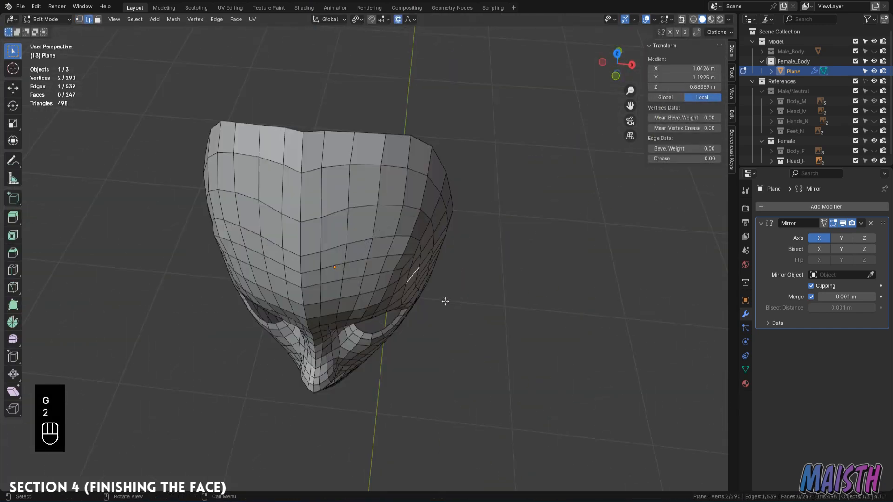
key("g")
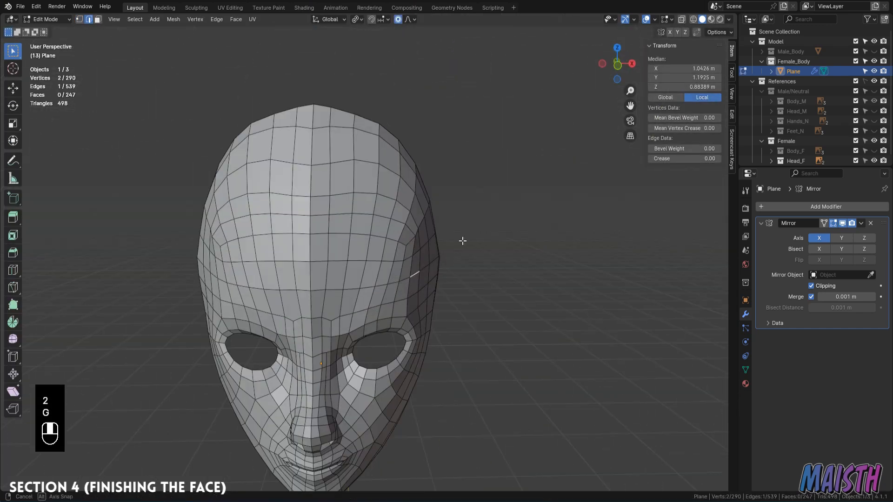
key("g")
left_click(468, 240)
Smooth the temple area above the eye with the Smooth brush.
key("Tab")
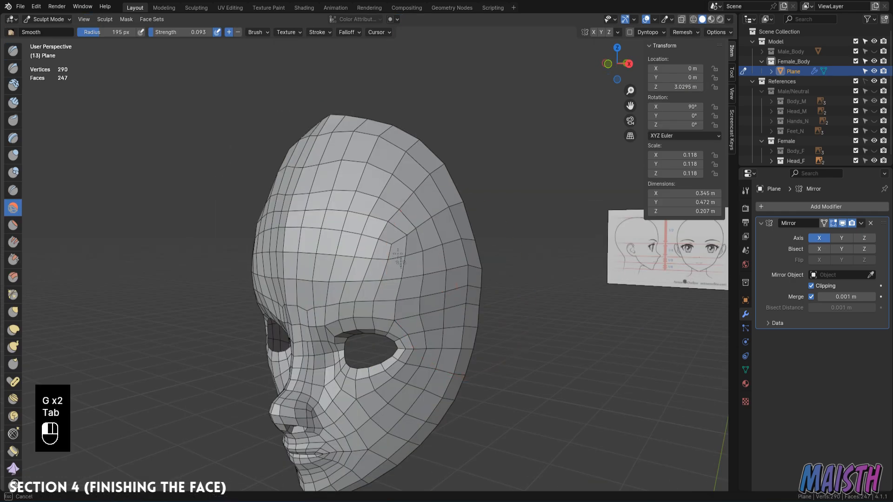
left_click_drag(399, 258, 401, 274)
mouse_move(400, 275)
middle_mouse_down()
mouse_move(484, 275)
mouse_move(380, 279)
mouse_move(391, 237)
mouse_move(414, 244)
middle_mouse_up()
Select the edge loops running through the temple corner and smooth the upper forehead with the Smooth brush.
key("Tab")
key("2")
key("2")
left_click(394, 237, "alt")
left_click(414, 243, "alt")
key("Tab")
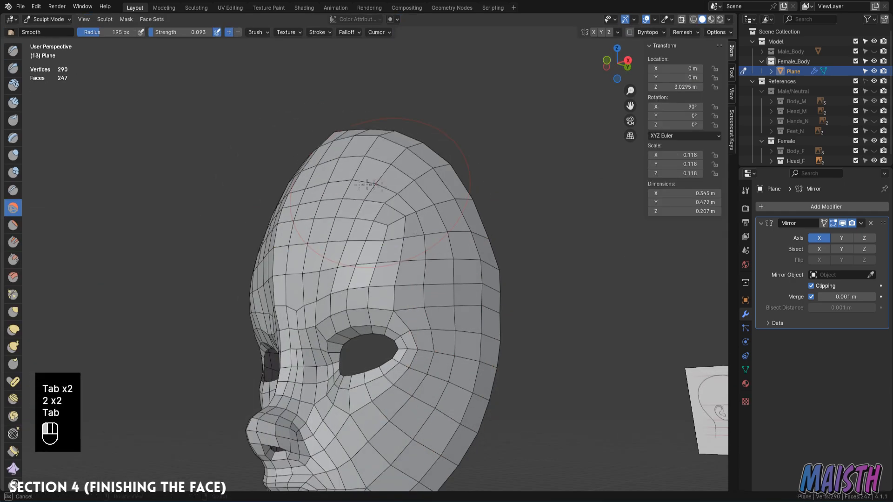
Move the forehead profile vertices toward the reference outline in the side view.
key("KP_3")
key("Tab")
key("1")
left_click(286, 229)
key("g")
left_click(282, 248)
key("g")
left_click(282, 258)
Select a vertex on the side of the forehead and move it to refine the temple's curve.
mouse_move(282, 259)
middle_mouse_down()
mouse_move(388, 279)
mouse_move(326, 284)
middle_mouse_up()
left_click(394, 289)
key("g")
left_click(390, 283)
middle_click_drag(326, 283, 326, 325, "ctrl")
mouse_move(325, 326)
middle_mouse_down()
mouse_move(400, 321)
mouse_move(382, 316)
middle_mouse_up()
key("Tab")
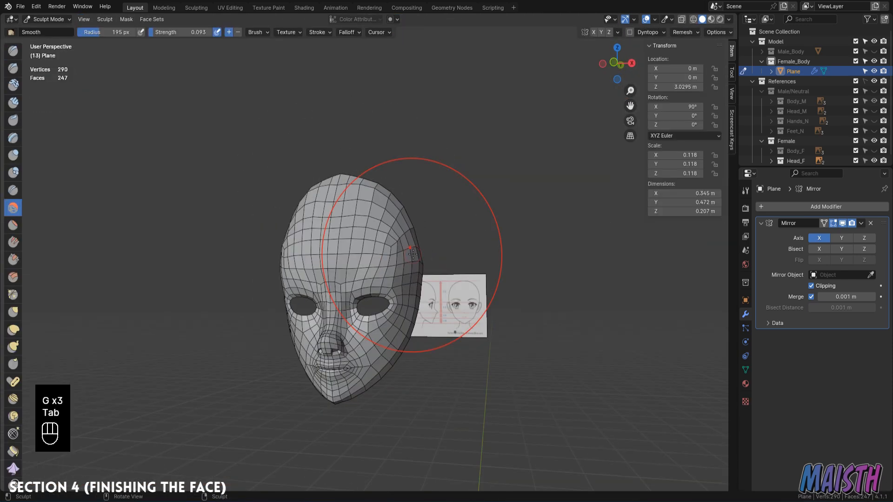
Move the border vertex at the head's upper outer edge down along Z and forward along Y to fit the reference outline.
key("Tab")
key("KP_3")
key("KP_1")
key("g")
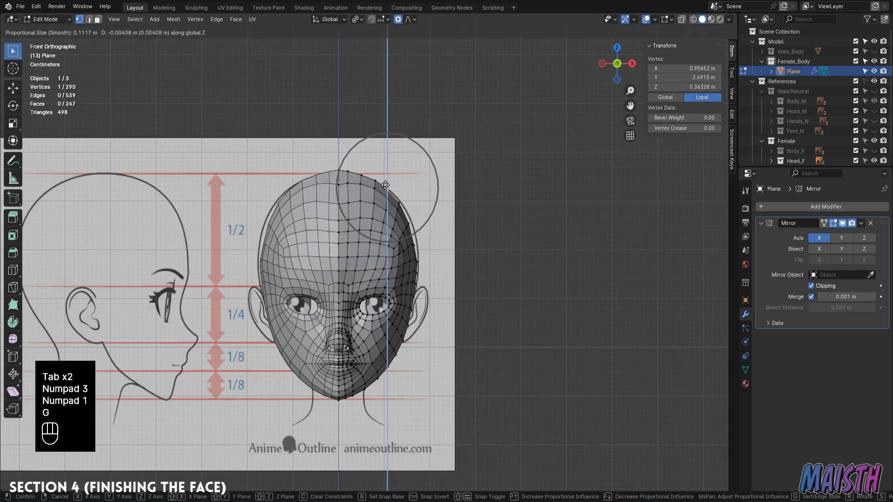
left_click(385, 185)
key("g")
middle_click(384, 185)
left_click(386, 188)
middle_click_drag(386, 188, 363, 219)
key("ctrl+z")
key("ctrl+shift+z")
key("KP_3")
scroll(363, 219, "up", 2)
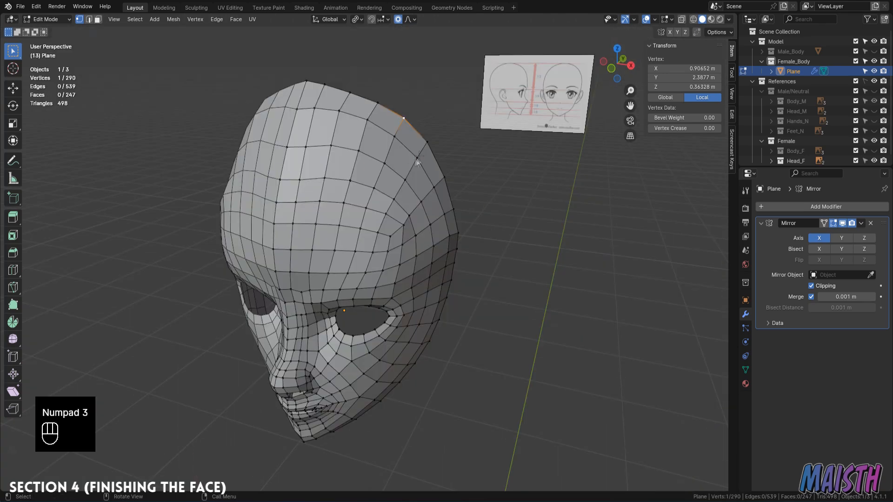
Smooth the upper forehead and lower the mesh's top midline vertex about 0.008 m along Z with proportional editing.
key("Tab")
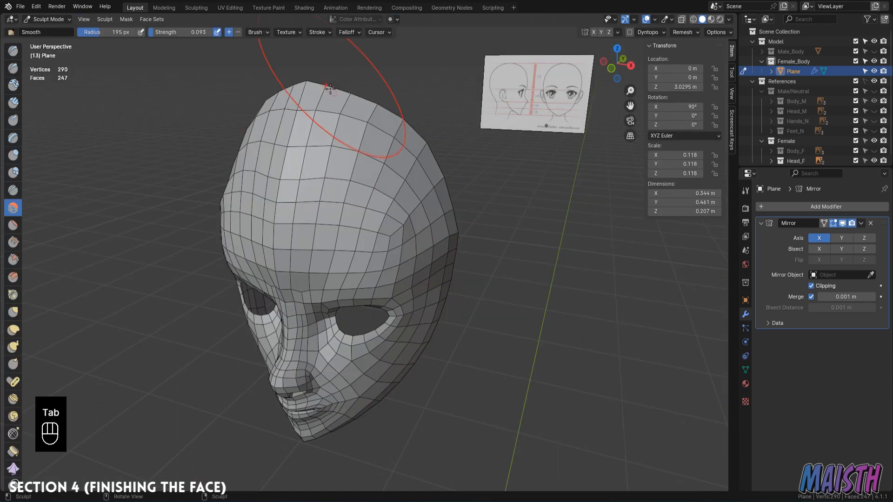
key("Tab")
key("KP_3")
key("KP_1")
key("1")
key("g")
scroll(319, 83, "up", 13)
right_click(319, 85)
key("g")
middle_click(319, 87)
left_click(319, 88)
middle_click_drag(319, 88, 422, 135)
key("KP_3")
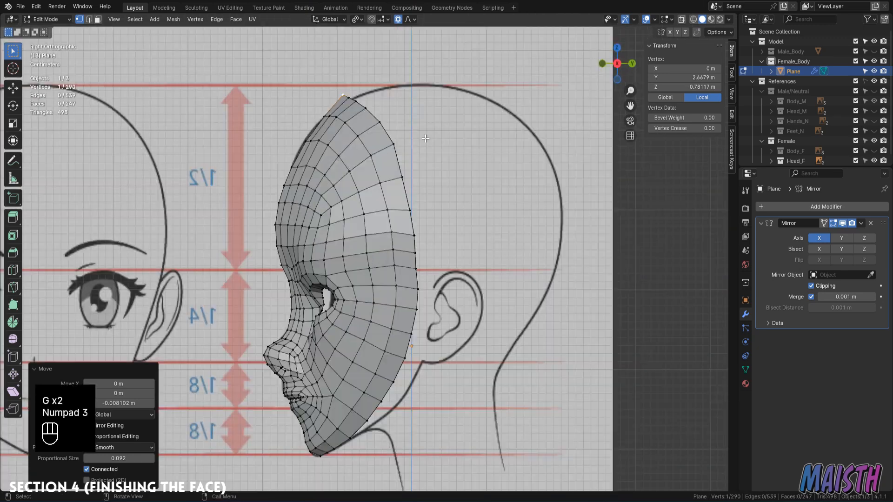
Move the upper forehead's midline vertex toward the side profile and smooth the surrounding area with the Smooth brush.
key("g")
right_click(310, 136)
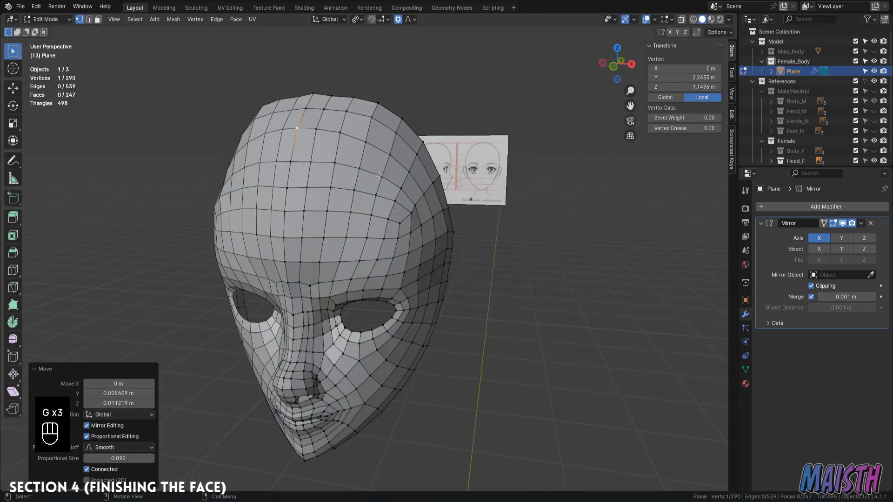
key("Tab")
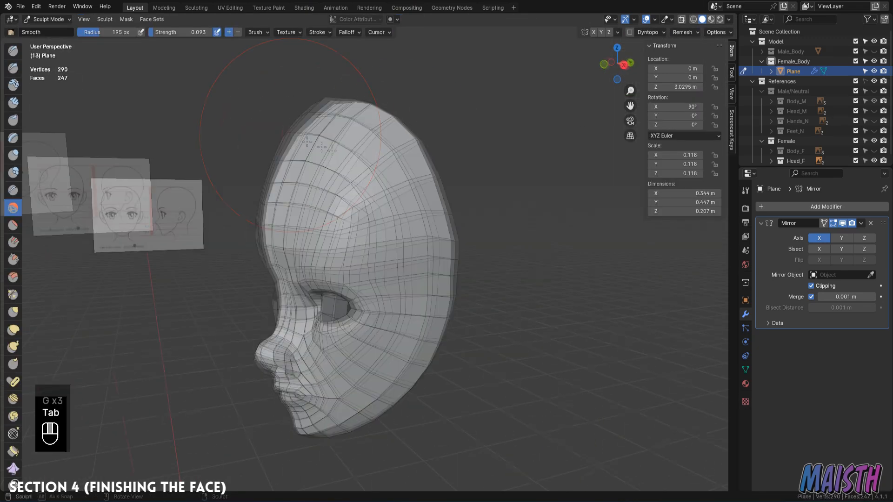
key("Tab")
key("1")
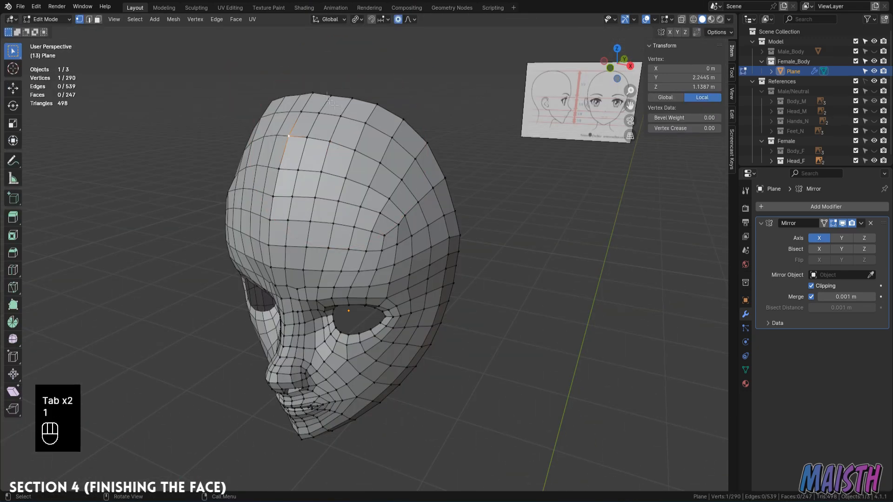
right_click(469, 228)
left_click(531, 314)
middle_click_drag(531, 313, 586, 313)
key("ctrl+z")
Turn off proportional editing and reposition the selected upper forehead vertex.
key("o")
middle_click_drag(409, 127, 403, 257, "shift")
key("g")
left_click(502, 236)
Turn proportional editing back on and pull the top midline vertex forward in the side view with a wider influence of about 0.15 m.
key("KP_3")
key("KP_1")
key("KP_3")
scroll(356, 168, "down", 2)
middle_click_drag(356, 168, 390, 240, "shift")
key("o")
key("g")
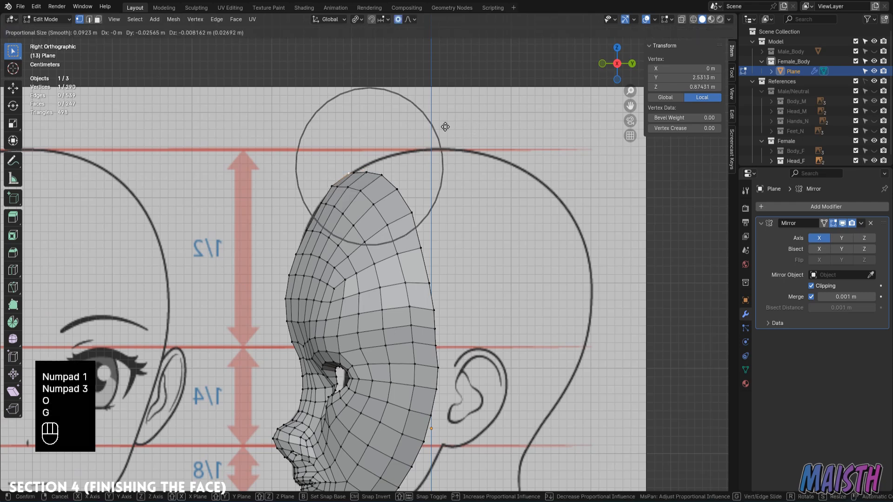
right_click(442, 128)
key("g")
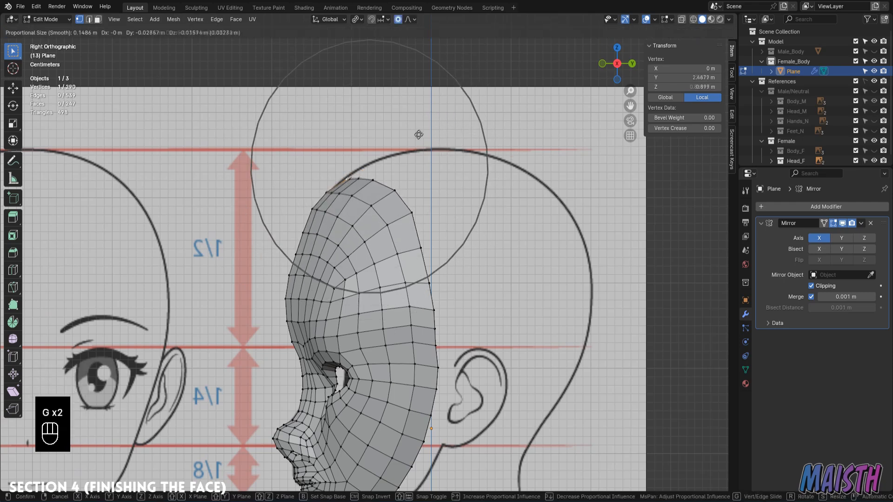
left_click(418, 133)
Rotate the top of the forehead and move it farther forward in the side view.
key("r")
left_click(399, 123)
key("g")
left_click(382, 124)
Select the upper rear border vertex in the side view and move it forward and down to even out the border curve.
left_click(295, 256)
left_click(412, 212)
key("g")
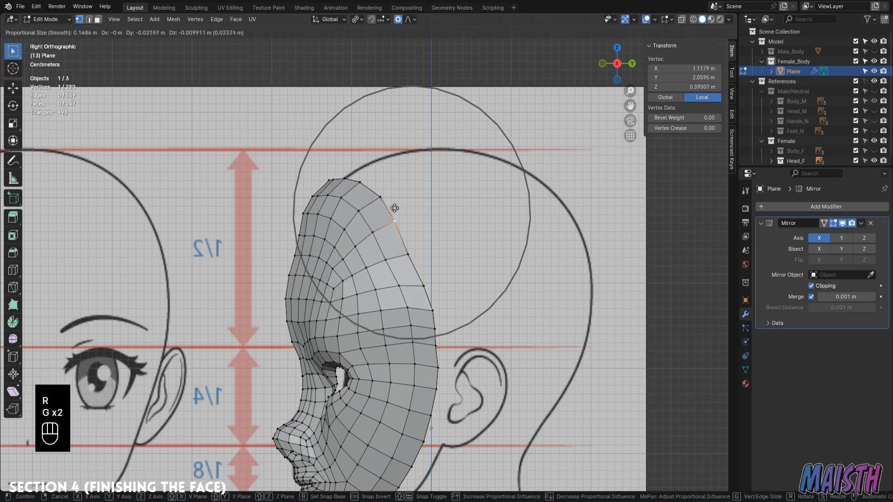
left_click(402, 221)
middle_click_drag(419, 210, 445, 205)
Adjust the upper forehead's midline vertices in the side view to round out the forehead profile.
key("KP_3")
left_click(294, 253)
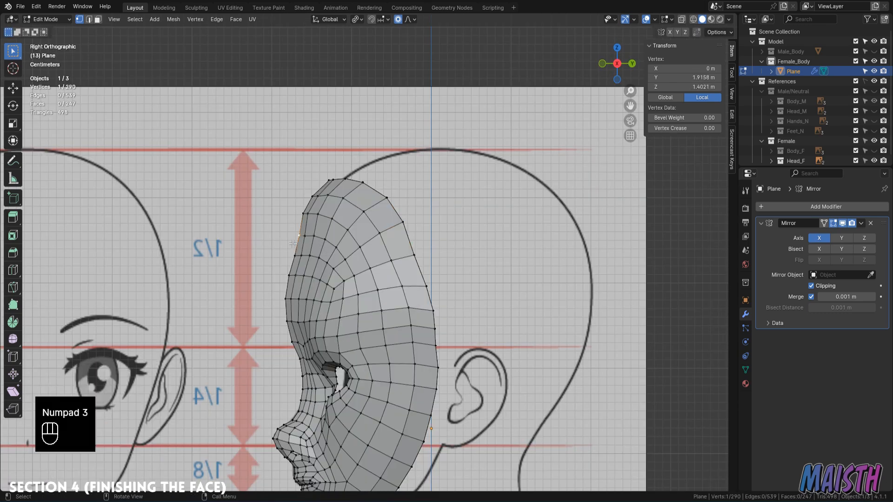
key("g")
right_click(281, 246)
key("g")
left_click(285, 242)
key("g")
left_click(290, 233)
left_click(291, 234)
key("g")
left_click(288, 234)
Smooth the forehead and reposition the top border vertex beside the midline in the front view to round the head's upper edge.
mouse_move(291, 234)
middle_mouse_down()
mouse_move(325, 242)
mouse_move(393, 284)
mouse_move(456, 275)
middle_mouse_up()
key("Tab")
left_click(393, 286)
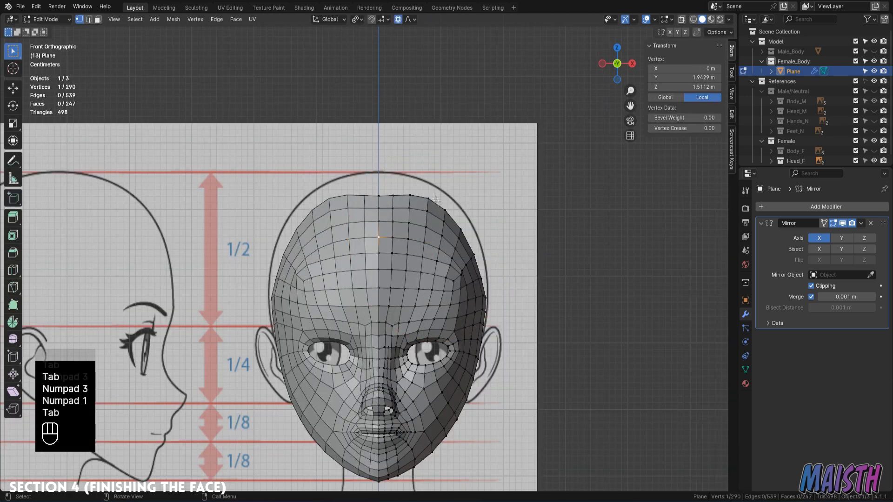
key("1")
key("g")
left_click(411, 184)
key("Tab")
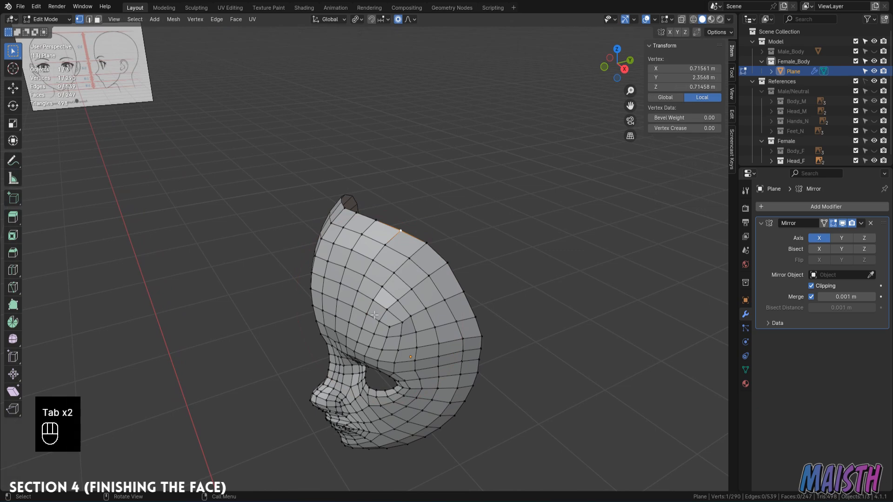
Move the forehead vertices above the inner brow to round the lower forehead, pulling the last one about 0.011 m forward along Y.
middle_click_drag(386, 326, 392, 361)
key("g")
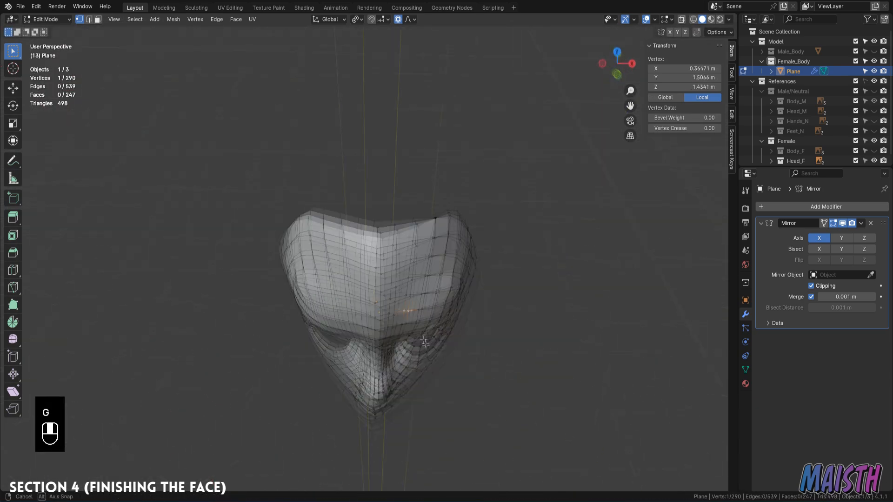
key("g")
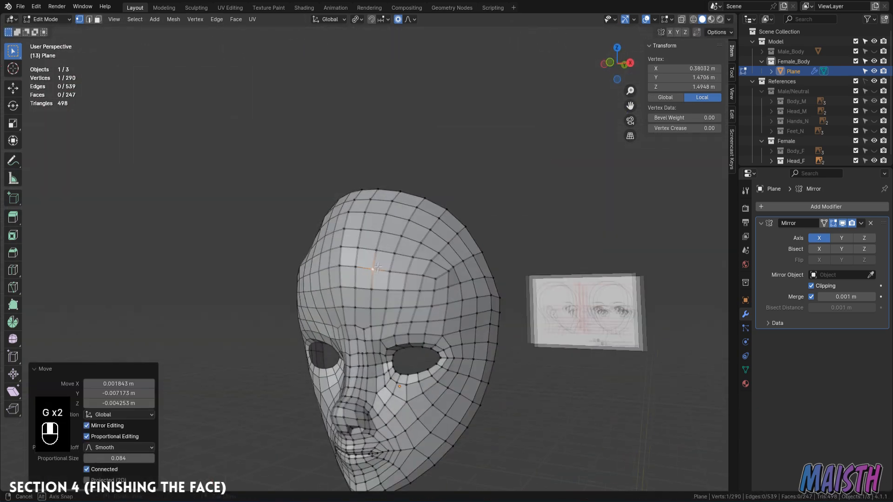
key("g")
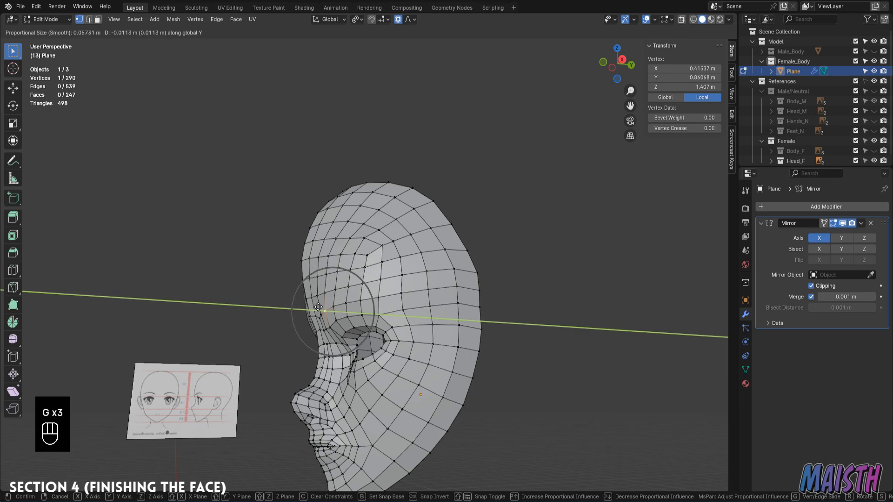
left_click(318, 307)
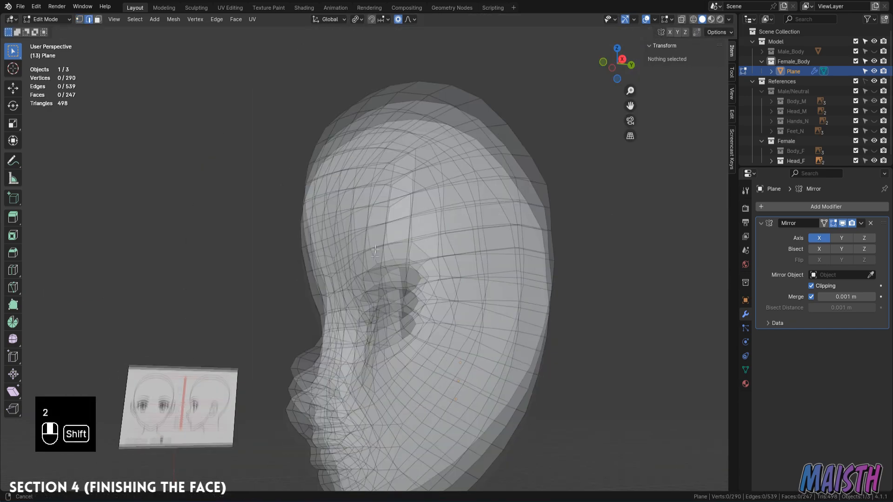
Pull the edge above the inner eye corner about 0.016 m forward along Y and smooth the forehead.
key("2")
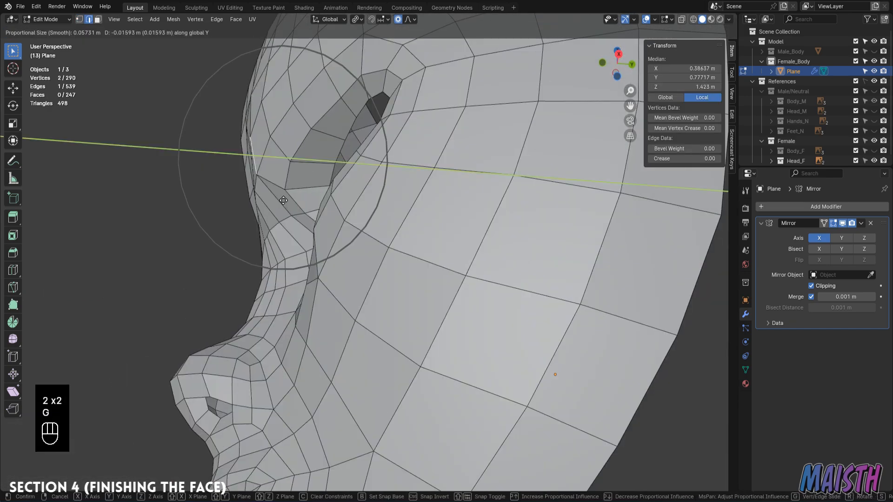
key("Tab")
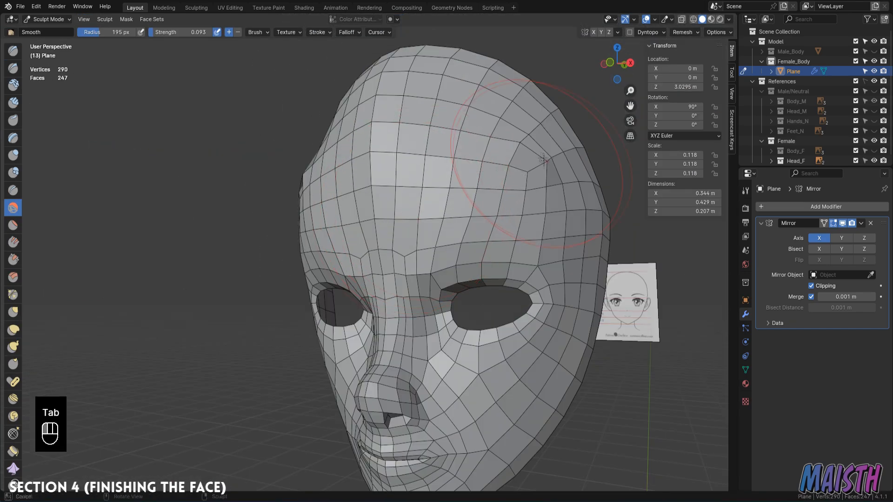
key("Tab")
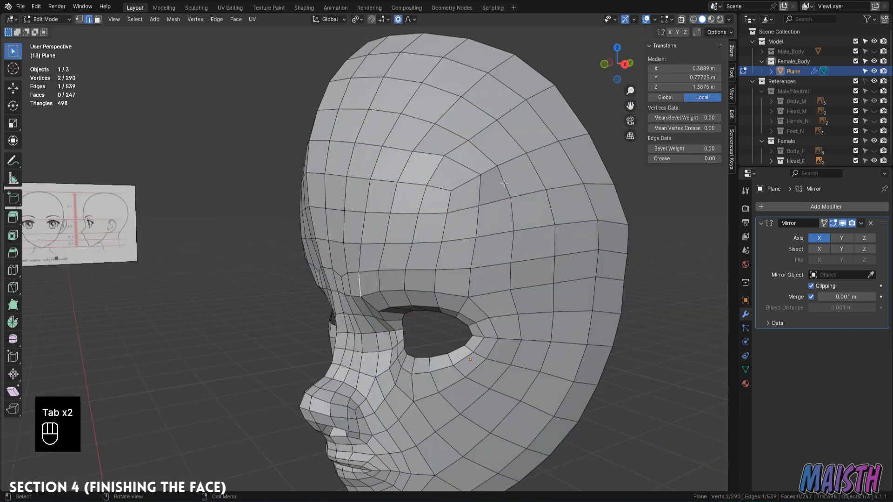
Slide the temple corner vertex along its edge and smooth the temple area with the Smooth brush.
key("1")
left_click(463, 197)
key("g")
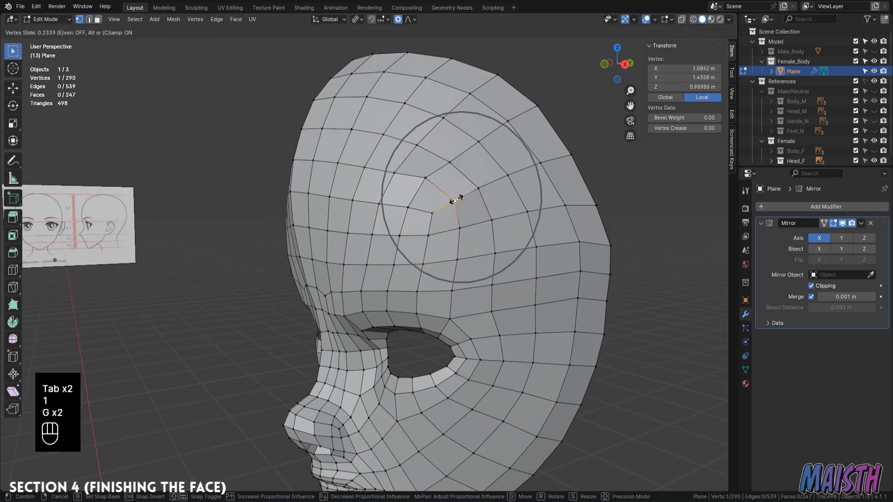
key("Tab")
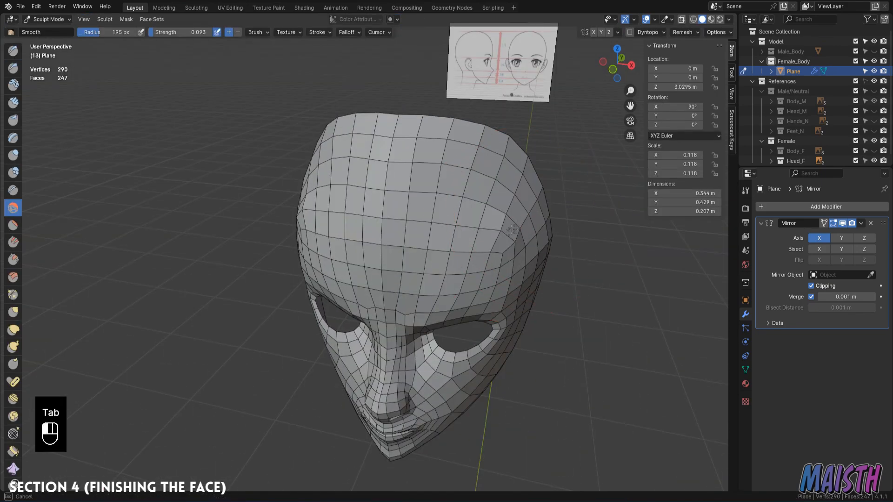
middle_click_drag(511, 230, 312, 251)
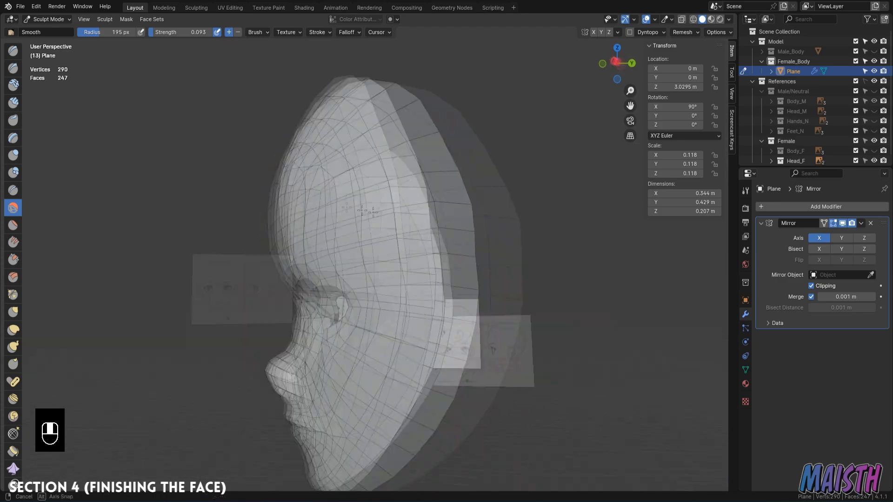
Apply Smooth Vertices to the selected block of faces around the temple corner.
key("Tab")
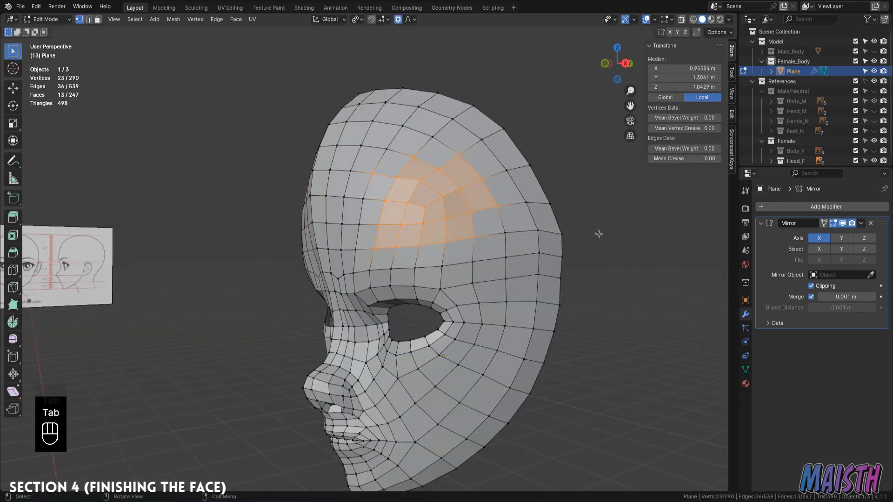
right_click(599, 234)
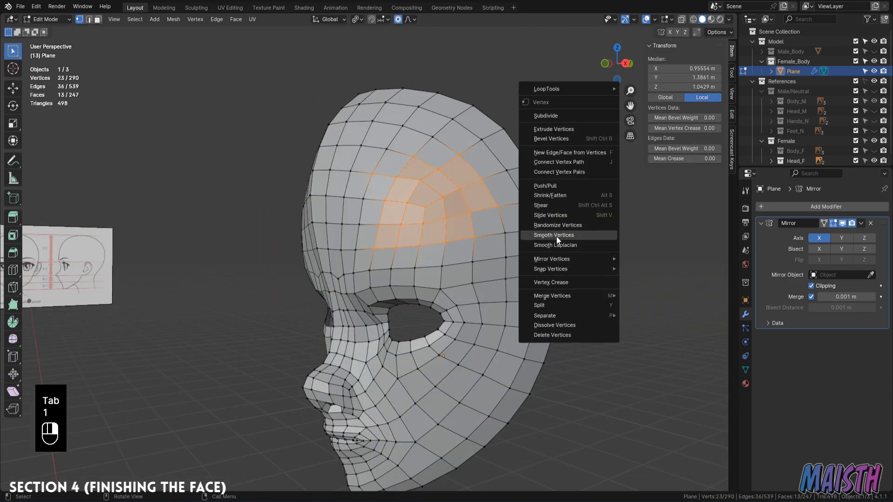
left_click(556, 237)
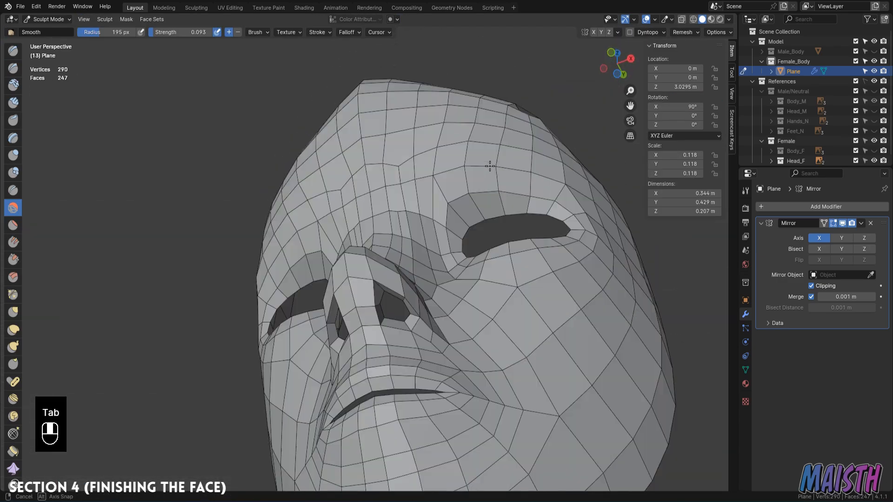
Replace the six-sided face at the temple corner with two filled faces, one on each side of its dividing edge.
key("Tab")
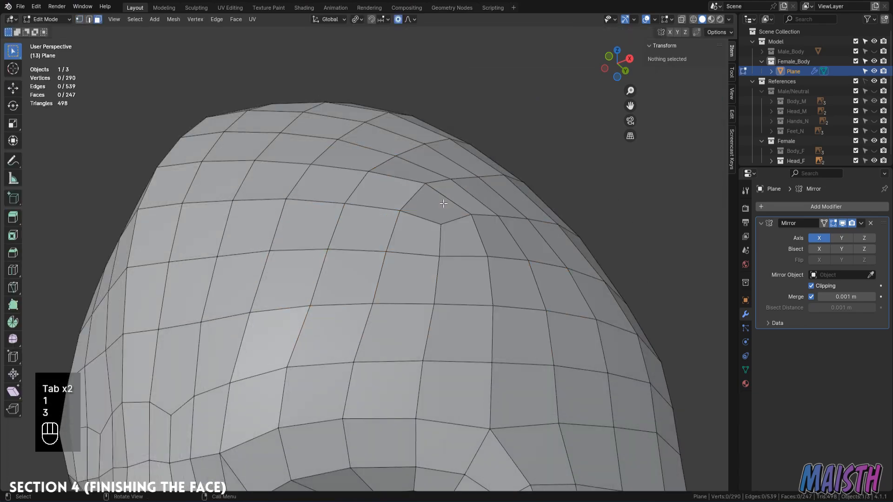
key("KP_Decimal")
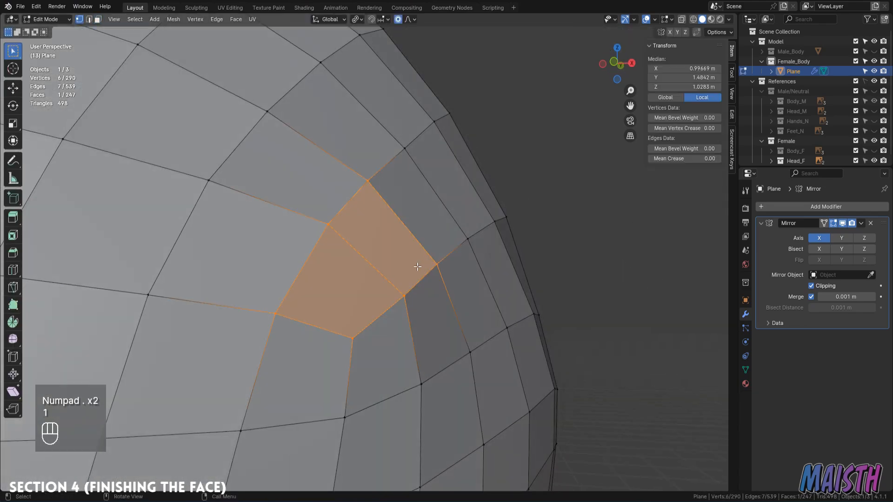
key("x")
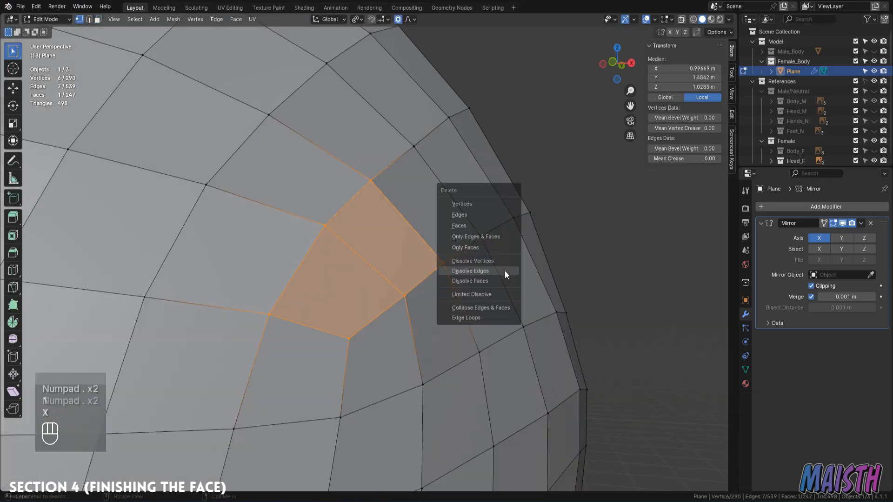
key("2")
key("f")
key("f")
Smooth the rebuilt temple and forehead surface with the Smooth brush.
key("Tab")
left_click_drag(311, 232, 323, 279)
scroll(394, 267, "down", 5)
middle_click_drag(389, 236, 435, 213)
mouse_move(435, 214)
middle_mouse_down("ctrl")
mouse_move(445, 319)
mouse_move(524, 171)
mouse_move(435, 219)
mouse_move(388, 266)
middle_mouse_up("ctrl")
scroll(525, 168, "up", 5)
Knife-cut a new edge line from the inner brow vertex up the forehead, turning across to the midline.
key("Tab")
key("KP_3")
key("KP_1")
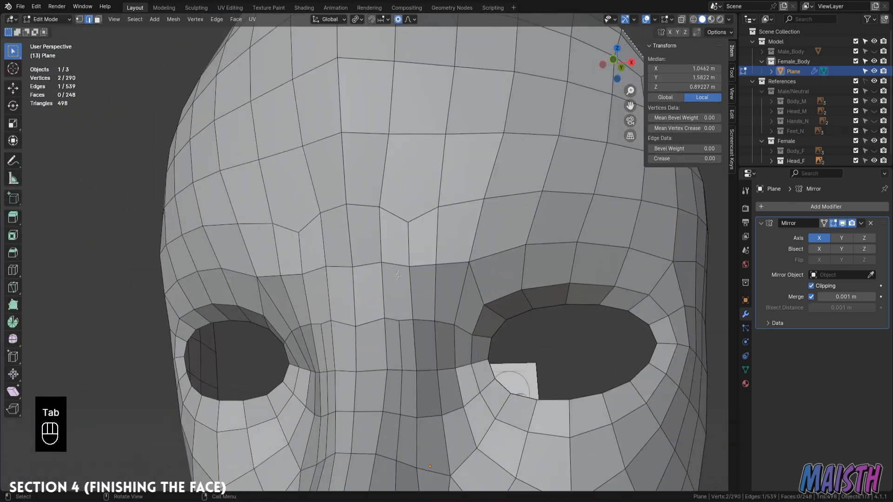
key("k")
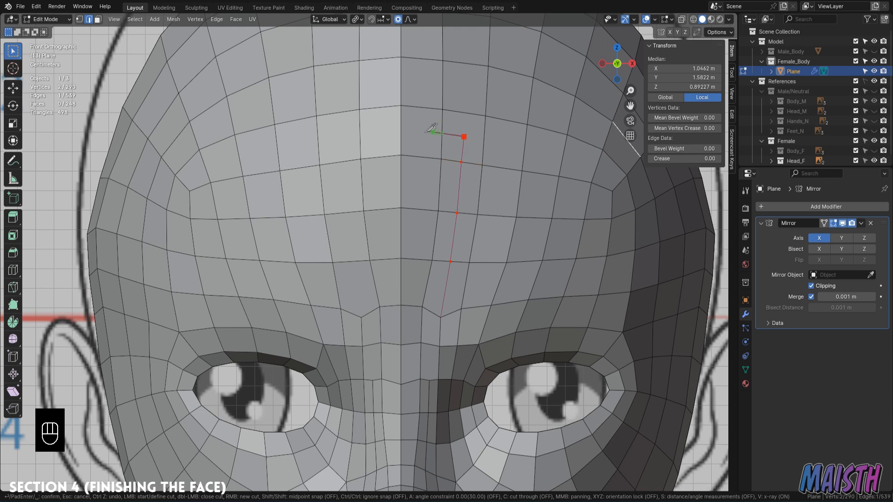
left_click(407, 131)
key("Return")
Finish the knife cut at the midline and connect its corner vertex diagonally to the neighbouring outer forehead vertex.
left_click(464, 137)
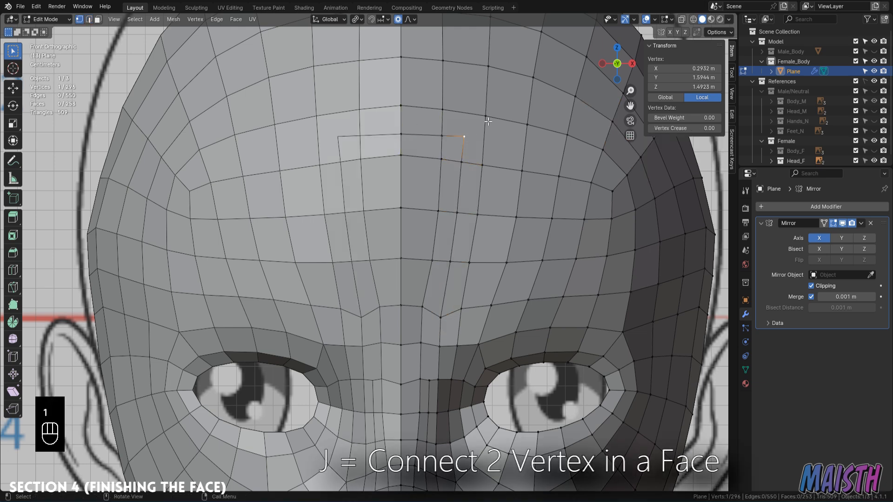
key("j")
middle_click_drag(433, 157, 439, 193, "shift")
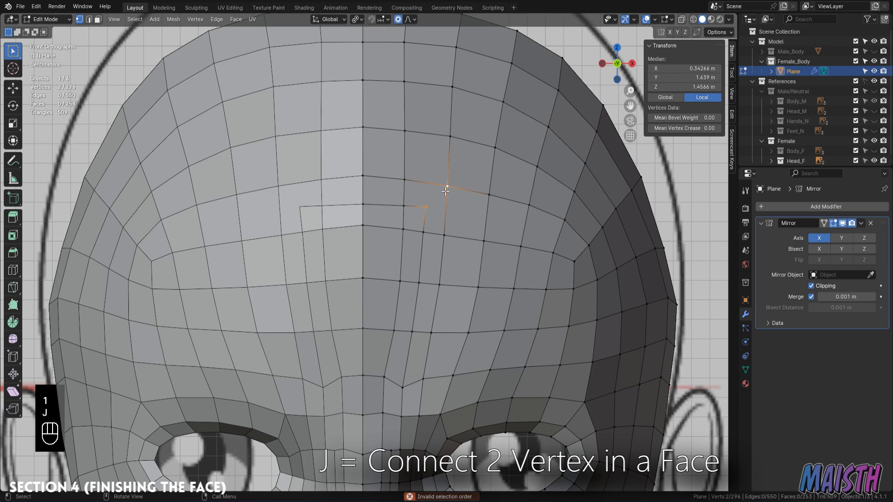
key("j")
key("Tab")
scroll(418, 316, "down", 3)
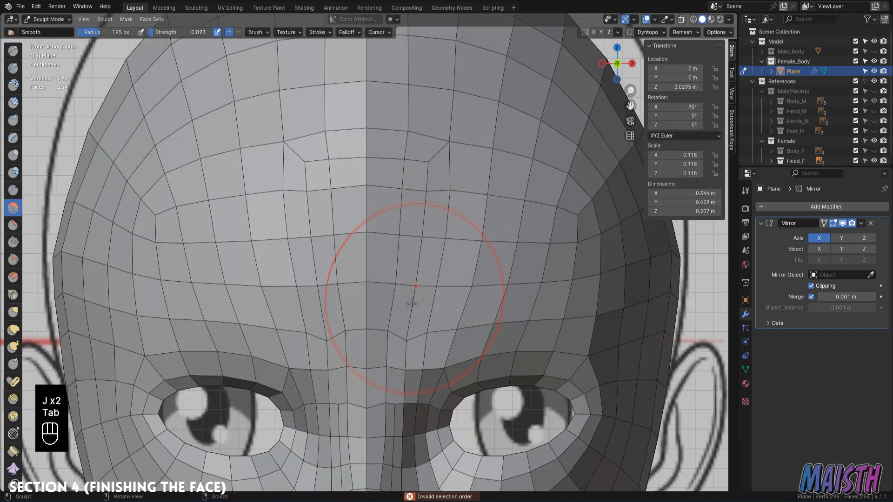
Slide an edge and a vertex of the innermost vertical forehead line to even out its spacing from the midline.
key("Tab")
key("1")
scroll(404, 358, "up", 1)
key("g")
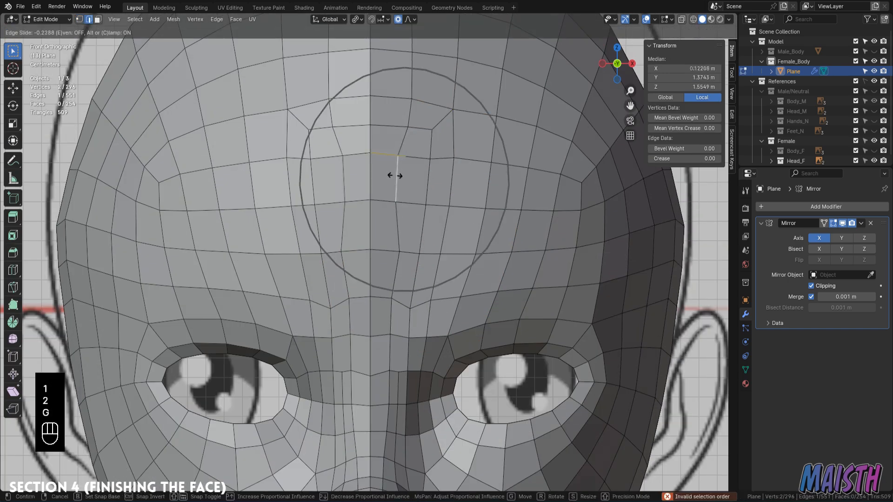
left_click(394, 274)
middle_click_drag(400, 247, 401, 285, "shift")
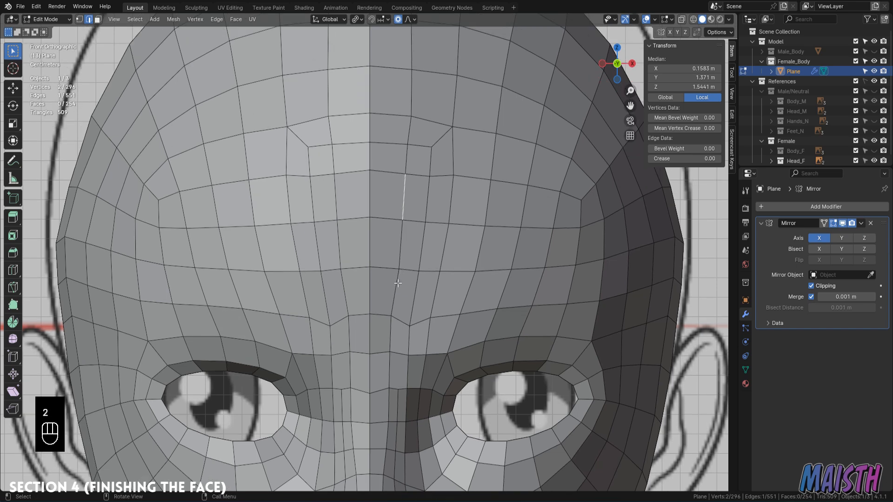
left_click(400, 263)
key("g")
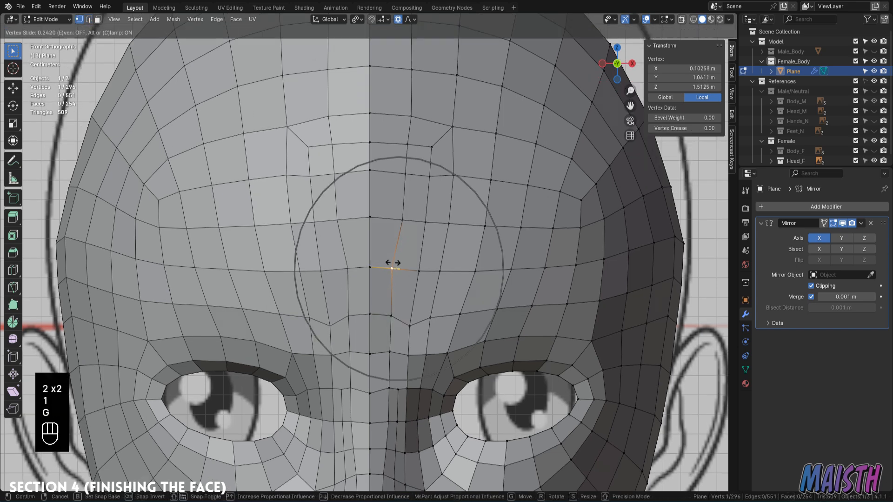
left_click(393, 263)
Slide the upper edge and top vertex of the innermost forehead line closer to the midline.
key("2")
left_click(405, 198)
key("g")
left_click(394, 197)
key("1")
key("g")
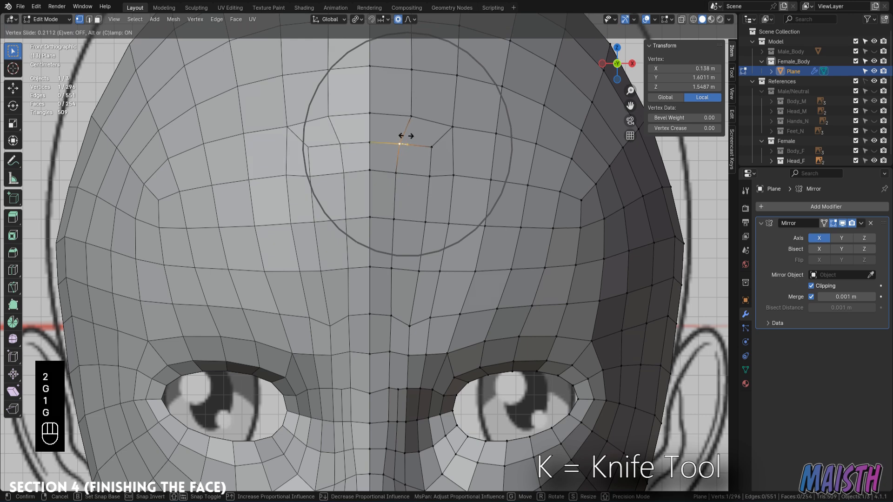
key("g")
left_click(406, 141)
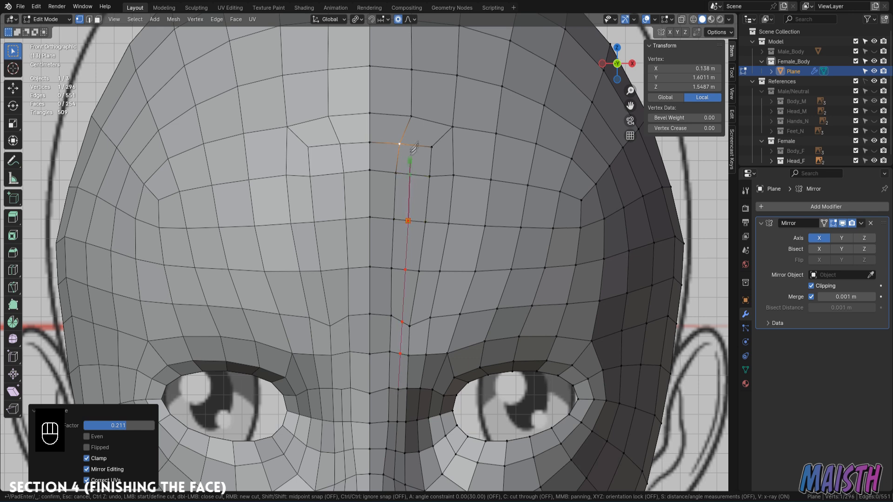
Complete a second knife cut from the nose bridge up the forehead and dissolve the surplus edges at its upper end.
key("Return")
middle_click_drag(411, 193, 411, 280, "shift")
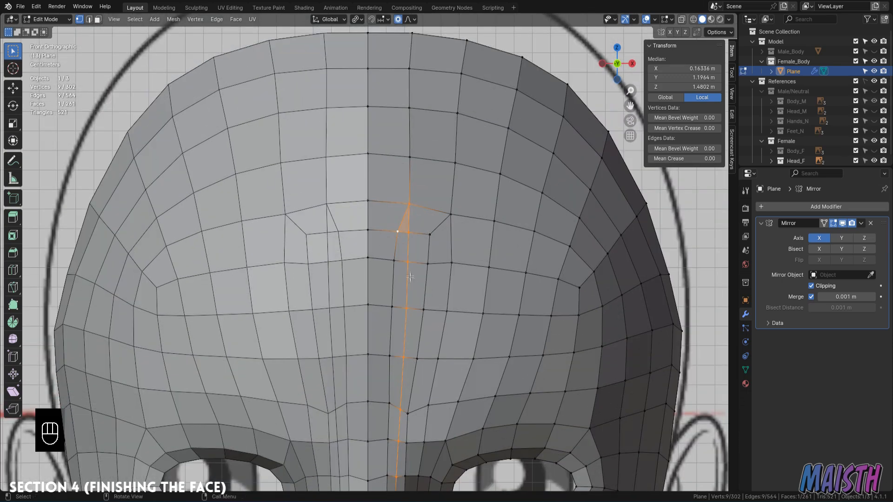
key("x")
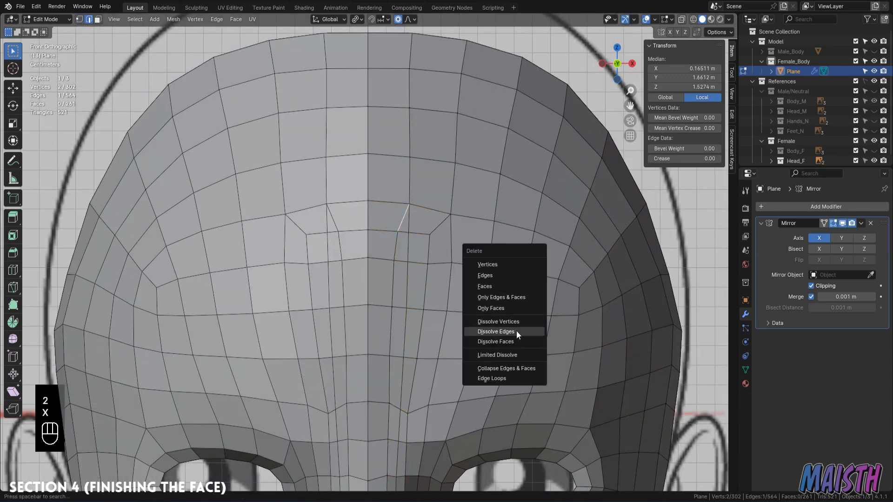
left_click(516, 330)
scroll(450, 290, "up", 2)
key("x")
left_click(581, 309)
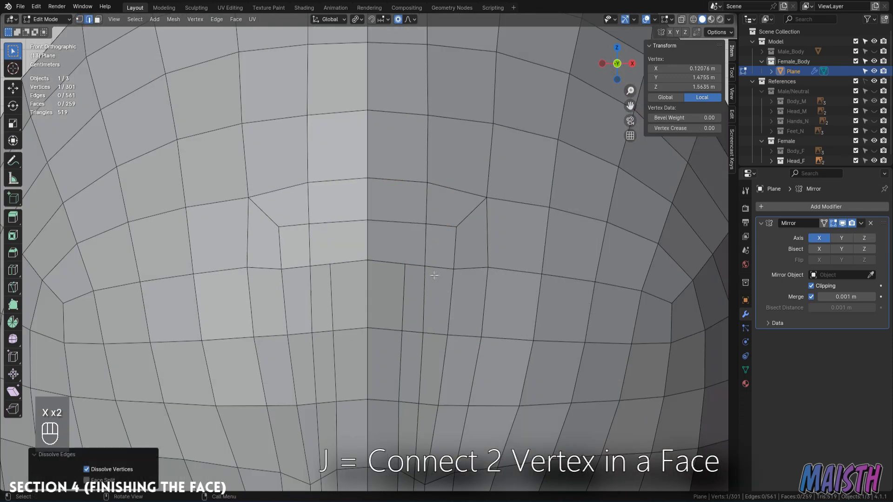
Knife-cut from the open end of the new line up and across to the midline, and connect its corner diagonally outward.
key("k")
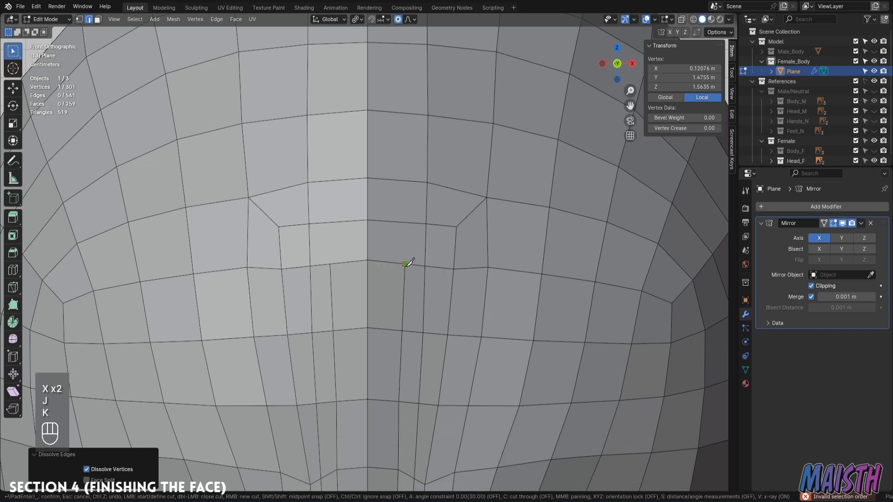
left_click(404, 241)
left_click(368, 241)
key("Return")
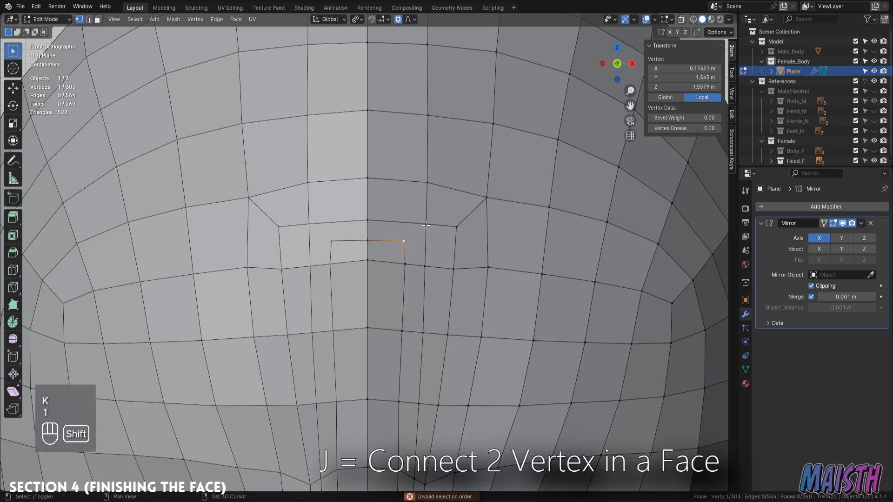
key("Tab")
scroll(398, 369, "down", 2)
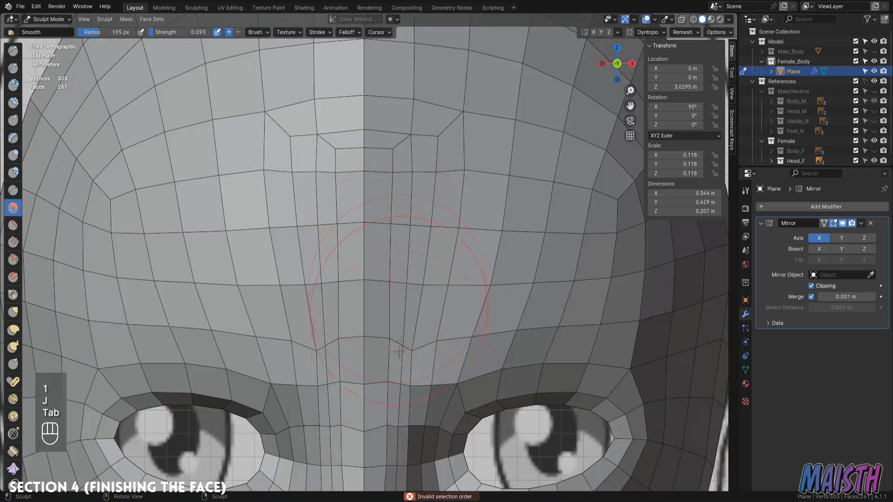
Smooth the rebuilt centre of the forehead with the Smooth brush.
left_click_drag(401, 117, 431, 246)
scroll(430, 245, "down", 2)
mouse_move(431, 245)
middle_mouse_down()
mouse_move(372, 221)
mouse_move(354, 260)
middle_mouse_up()
middle_click_drag(307, 223, 347, 219)
mouse_move(355, 158)
middle_mouse_down()
mouse_move(357, 165)
mouse_move(353, 151)
middle_mouse_up()
middle_click_drag(353, 151, 361, 292, "shift")
middle_click_drag(369, 377, 370, 399)
middle_click_drag(372, 335, 316, 317)
middle_click_drag(316, 318, 409, 288, "shift")
Refine the forehead contour by moving one edge along Y and repositioning a second edge with proportional editing.
key("Tab")
middle_click_drag(409, 288, 367, 283, "ctrl")
key("2")
left_click(328, 223)
key("g")
key("y")
scroll(339, 263, "up", 1)
left_click(339, 263)
left_click(315, 181)
key("g")
middle_click(319, 198)
left_click(317, 198)
Reposition a series of upper forehead vertices with proportional editing to even out the surface curvature.
middle_click_drag(367, 283, 409, 148, "ctrl")
scroll(469, 234, "down", 4)
key("1")
left_click(407, 146)
key("g")
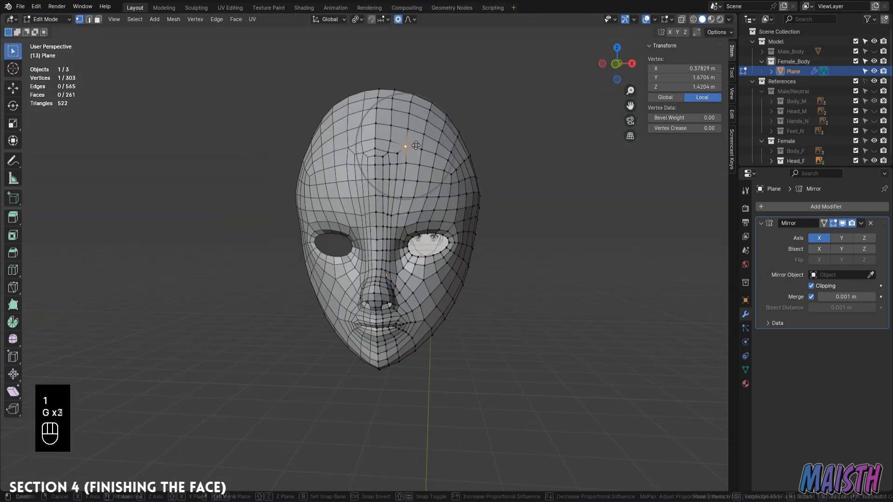
key("g")
left_click(425, 148)
key("g")
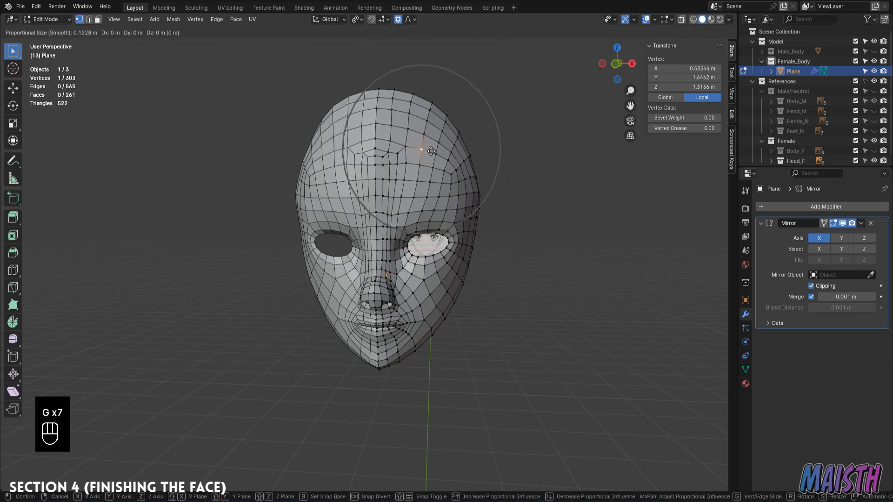
left_click(429, 164)
key("g")
left_click(431, 170)
Reposition the outer vertices along the upper temple boundary with proportional editing.
mouse_move(431, 170)
middle_mouse_down()
mouse_move(396, 172)
mouse_move(454, 174)
mouse_move(361, 177)
middle_mouse_up()
key("Tab")
key("Tab")
key("1")
middle_click_drag(389, 131, 447, 139)
key("g")
left_click(454, 85)
key("g")
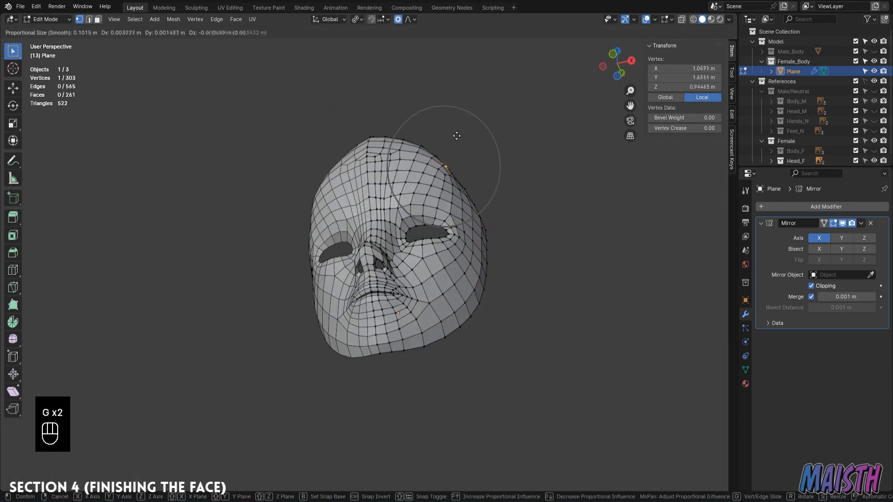
left_click(458, 139)
key("g")
left_click(479, 134)
Extrude the seven side boundary edges beside the temple and eye straight back along Y in the right view.
middle_click_drag(480, 135, 482, 183)
key("Tab")
mouse_move(428, 153)
middle_mouse_down()
mouse_move(328, 158)
mouse_move(361, 165)
middle_mouse_up()
key("KP_3")
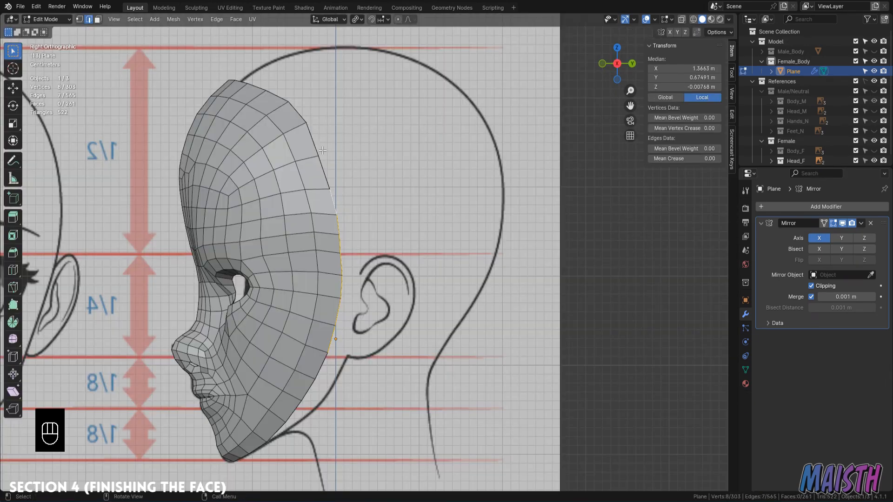
key("e")
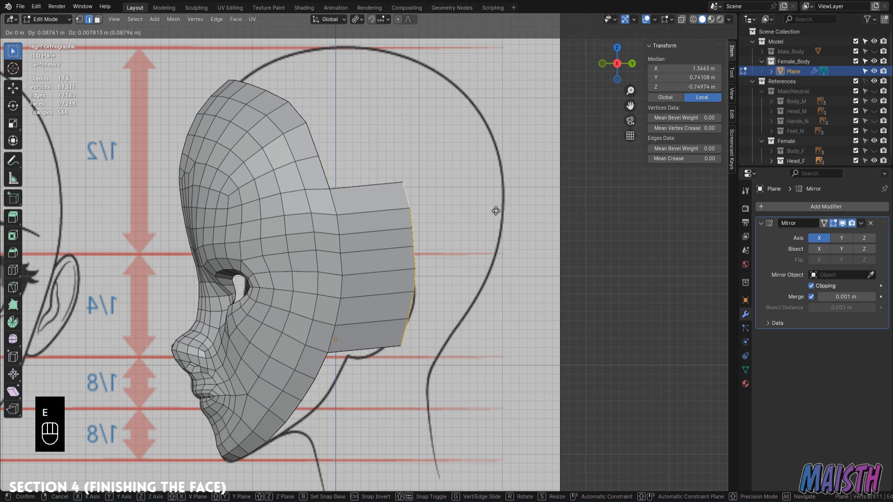
right_click(496, 211)
key("g")
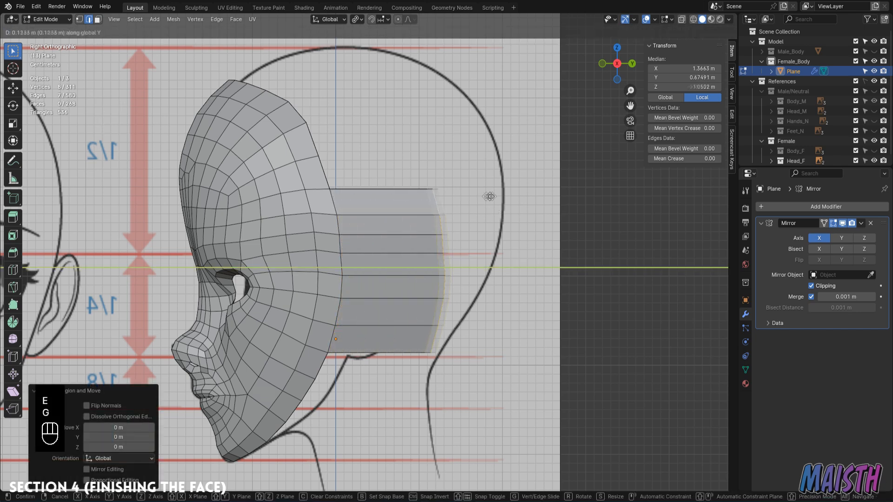
left_click(520, 197)
Straighten the extruded edges with a Y scale of 0, shorten the strip along Y, and shift them about 0.012 m outward.
key("s")
left_click(520, 197)
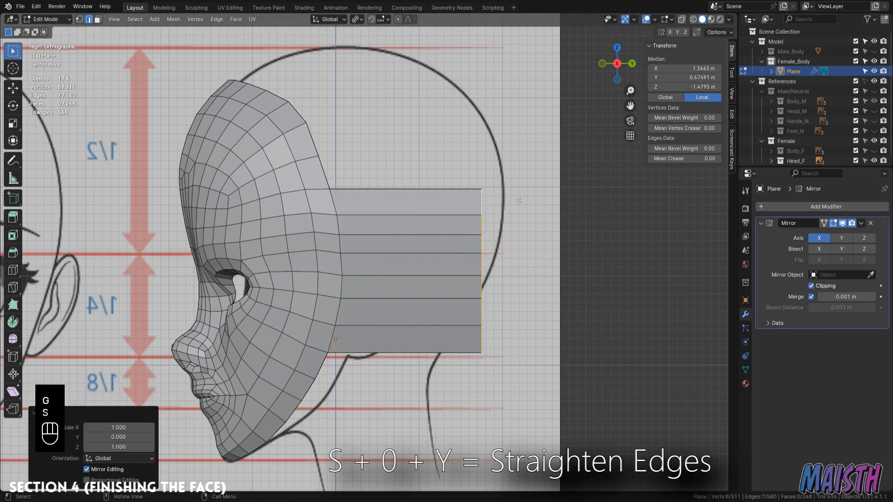
key("g")
key("y")
left_click(386, 221)
key("KP_7")
key("g")
key("g")
left_click(409, 190)
Extrude and rotate the strip section by section around the back of the head until it meets the midline.
key("e")
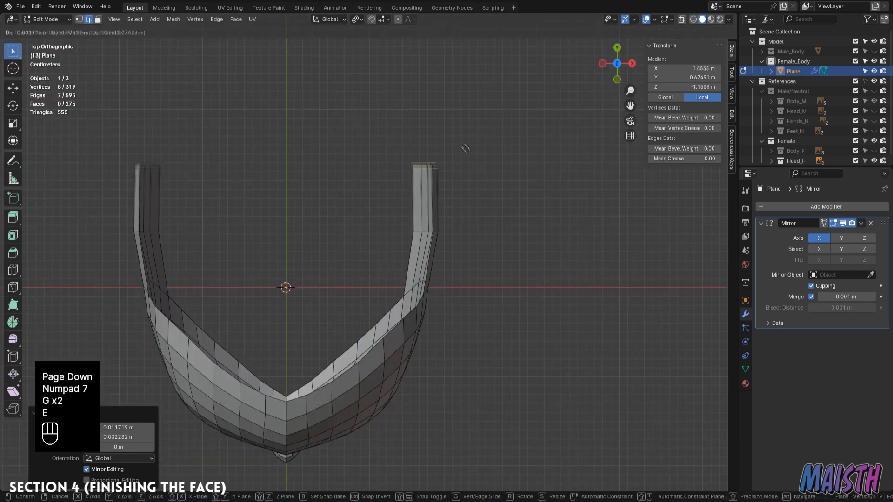
middle_click_drag(454, 148, 463, 203, "shift")
key("r")
left_click(456, 169)
left_click(416, 117)
key("r")
left_click(384, 111)
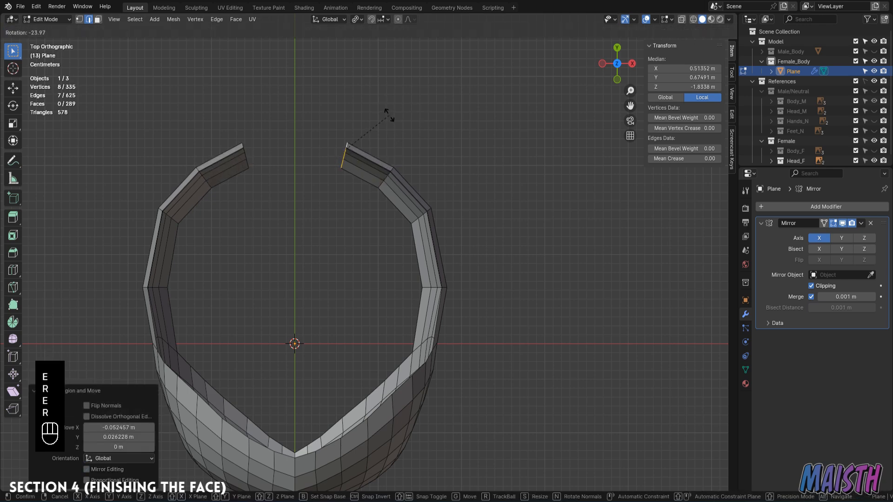
left_click(389, 115)
key("e")
left_click(325, 107)
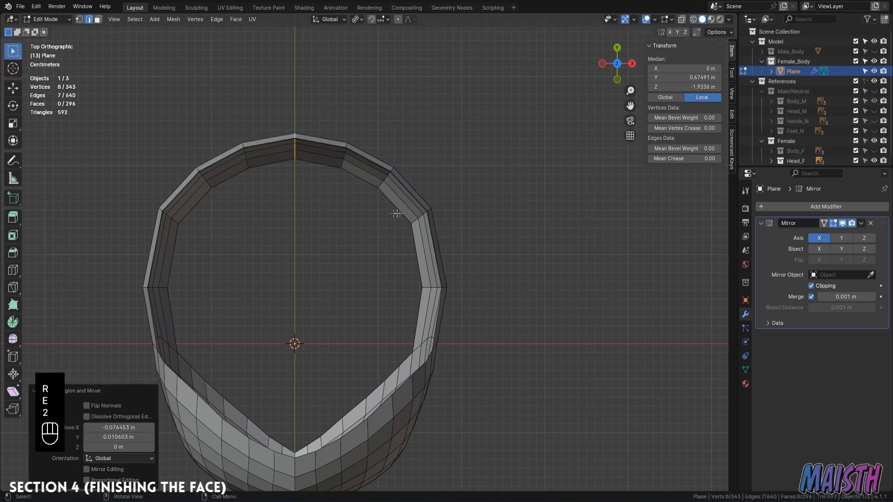
Enable X-ray in the top view, move the band's first column forward, and rotate the next column to follow the head curve.
key("KP_3")
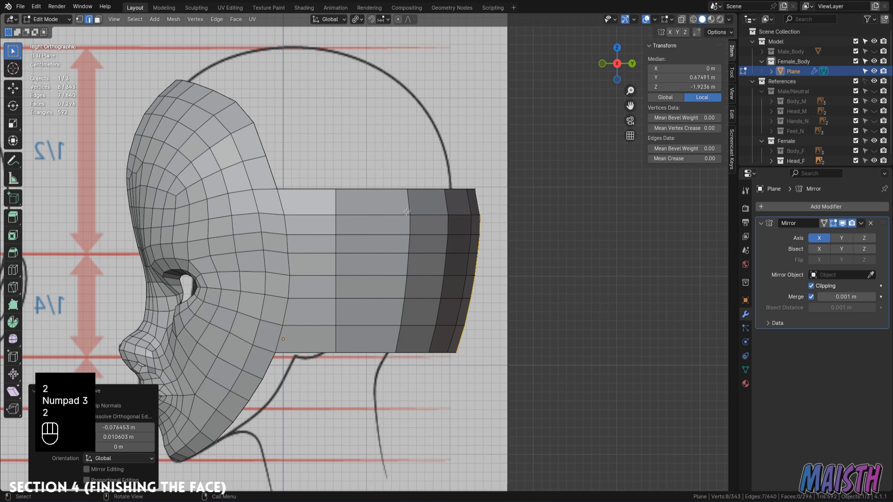
key("KP_7")
left_click_drag(473, 310, 361, 266)
key("g")
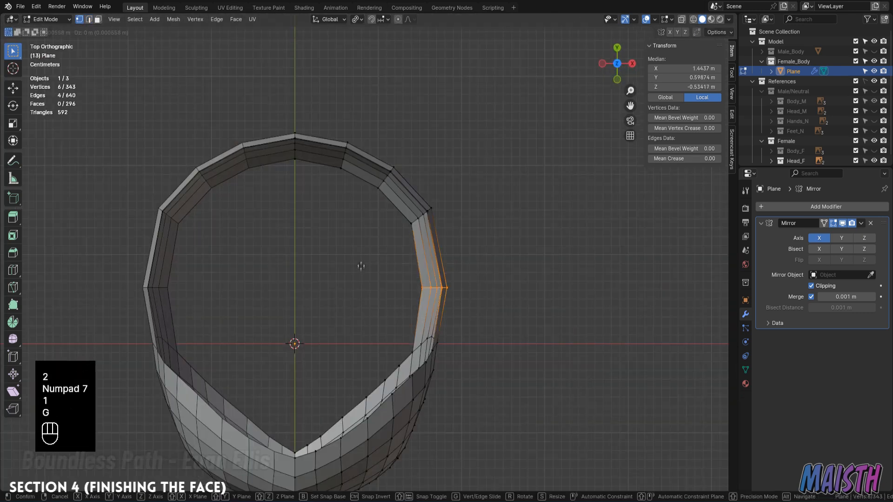
right_click(358, 280)
key("alt+z")
left_click_drag(465, 313, 367, 272)
key("g")
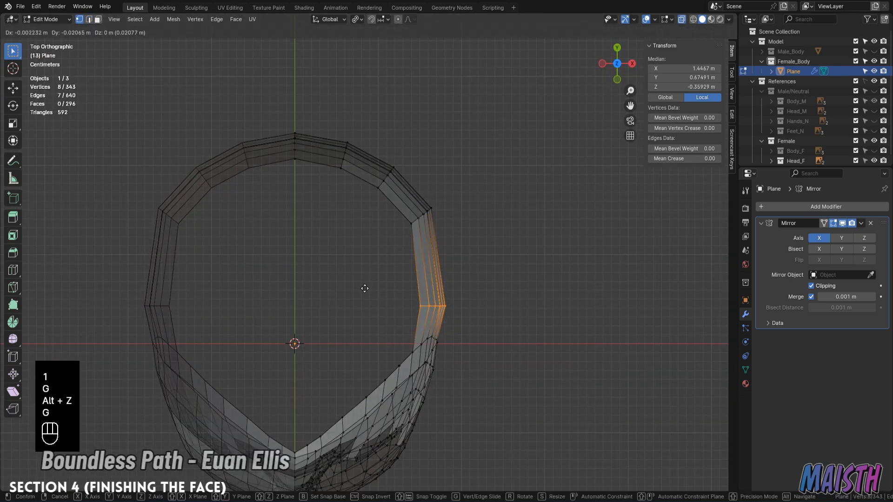
key("r")
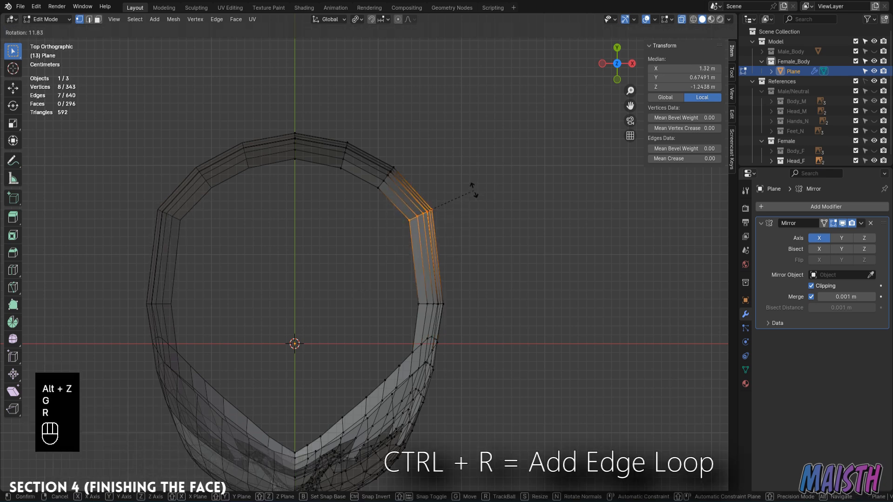
left_click(474, 205)
Round the rear of the band by repositioning its columns and adding one edge loop in the back section.
key("g")
left_click(419, 150)
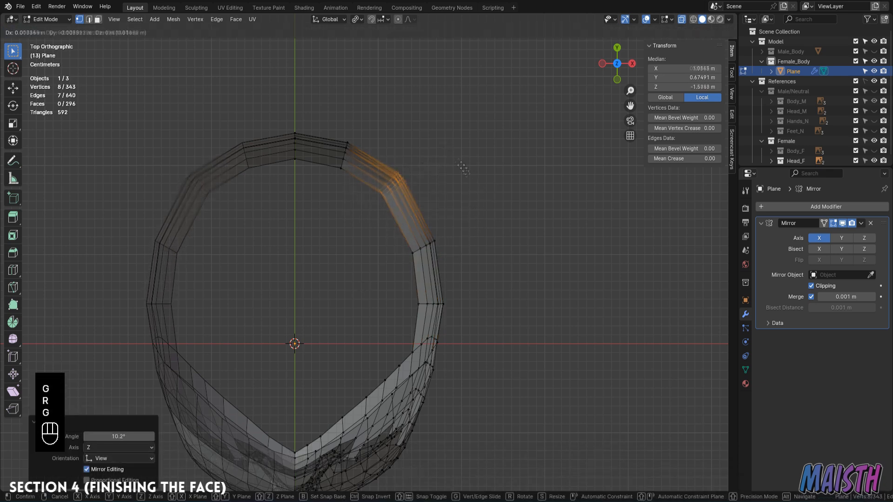
key("r")
key("g")
left_click(398, 148)
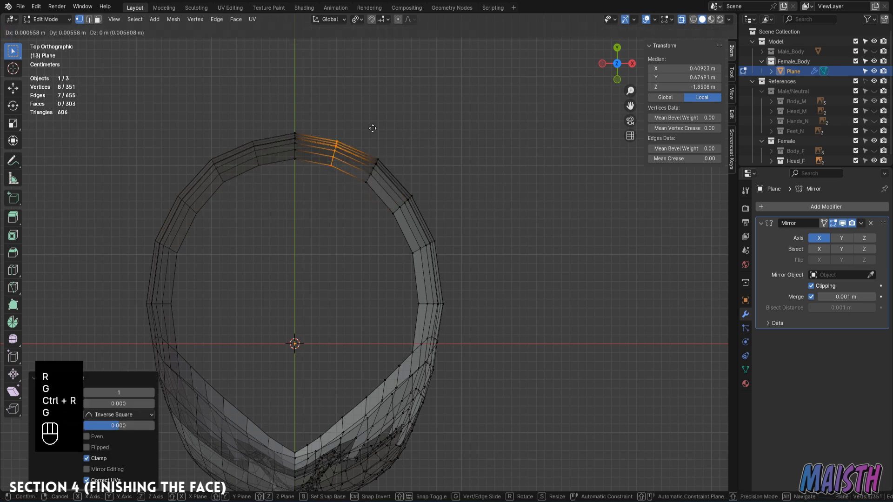
left_click(373, 128)
Examine the closed head band in solid view from several angles and against the side reference.
key("2")
key("alt+z")
mouse_move(399, 279)
middle_mouse_down()
mouse_move(372, 223)
mouse_move(427, 269)
mouse_move(423, 236)
middle_mouse_up()
key("Tab")
key("KP_3")
key("alt+z")
key("alt+z")
key("Tab")
key("2")
Turn on proportional editing and shift the upper rear edge of the band along Y to fit the side reference.
key("KP_7")
key("o")
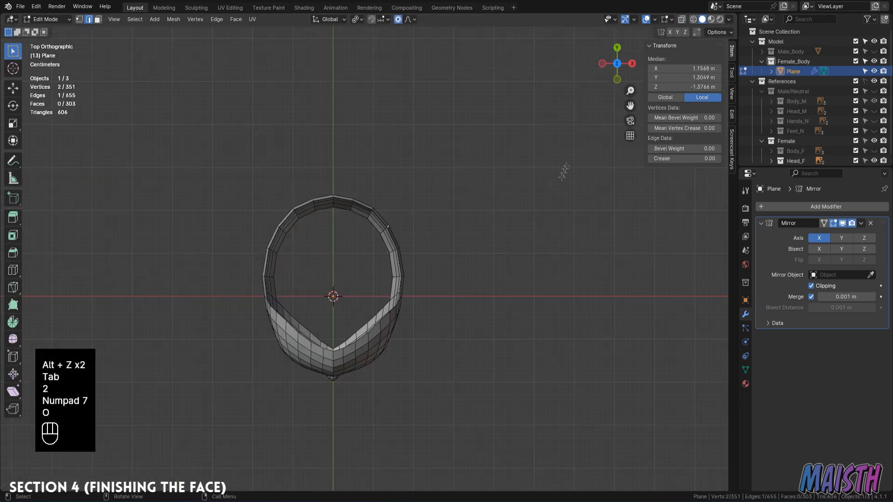
key("g")
key("y")
left_click(564, 173)
middle_click_drag(563, 173, 424, 99)
key("KP_3")
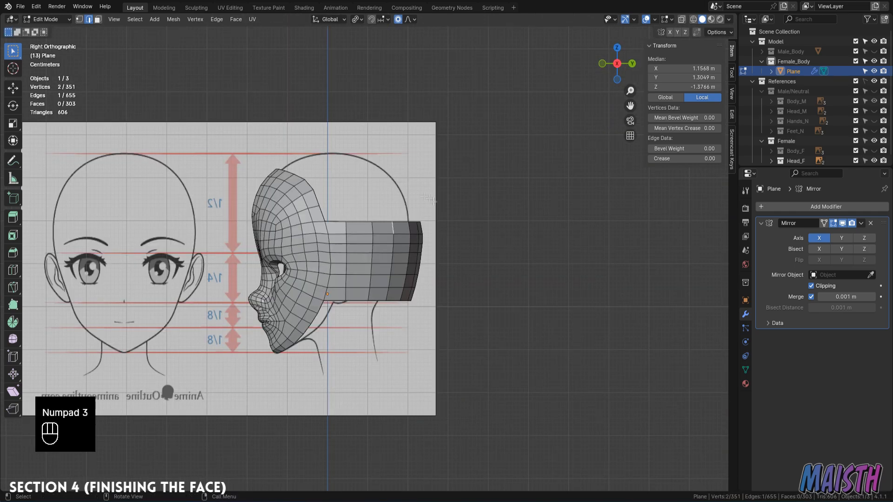
key("g")
key("y")
left_click(444, 211)
Move the band's rear midline edge loop -0.013886 m along Y with proportional editing.
key("2")
left_click(418, 242, "alt")
key("g")
key("y")
left_click(437, 228)
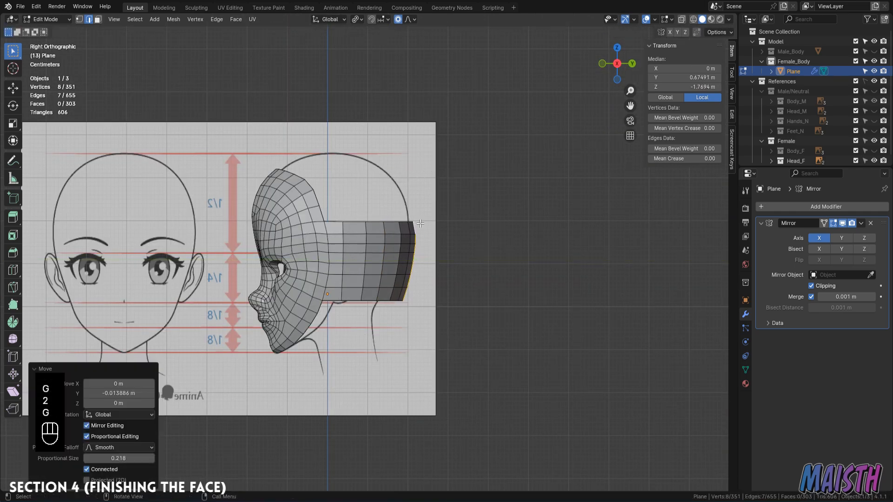
Select the open upper boundary loop across the forehead and head band, and apply the Mirror modifier.
middle_click_drag(419, 228, 391, 242)
key("Tab")
mouse_move(331, 284)
middle_mouse_down()
mouse_move(355, 305)
mouse_move(351, 285)
middle_mouse_up()
key("KP_3")
key("KP_1")
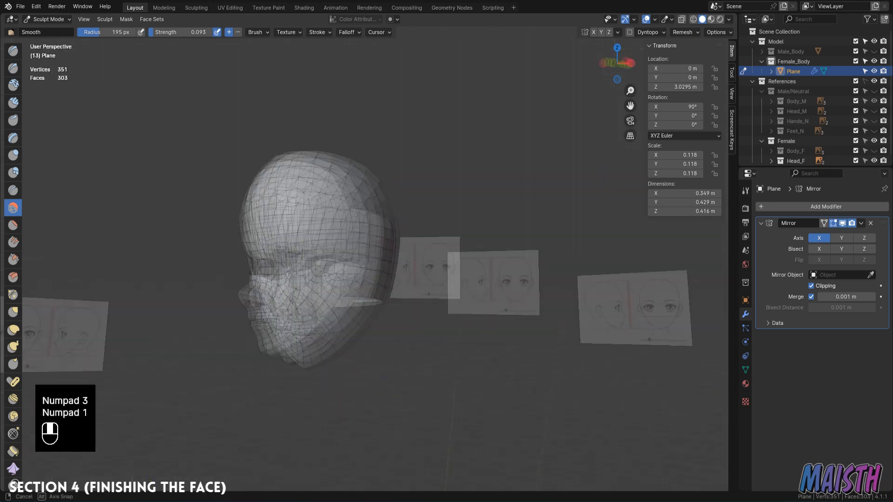
key("Tab")
key("KP_3")
key("2")
left_click(343, 200, "alt")
middle_click_drag(343, 200, 356, 260, "shift")
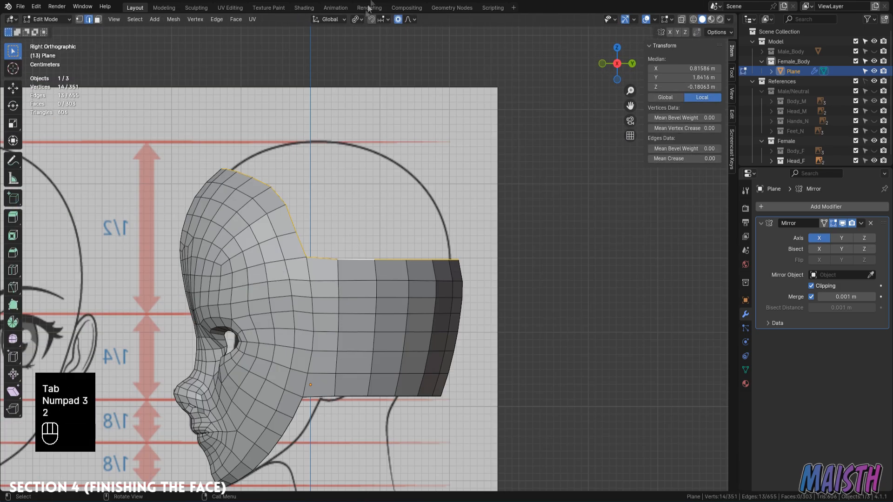
middle_click_drag(439, 201, 512, 237)
key("Tab")
key("ctrl+a")
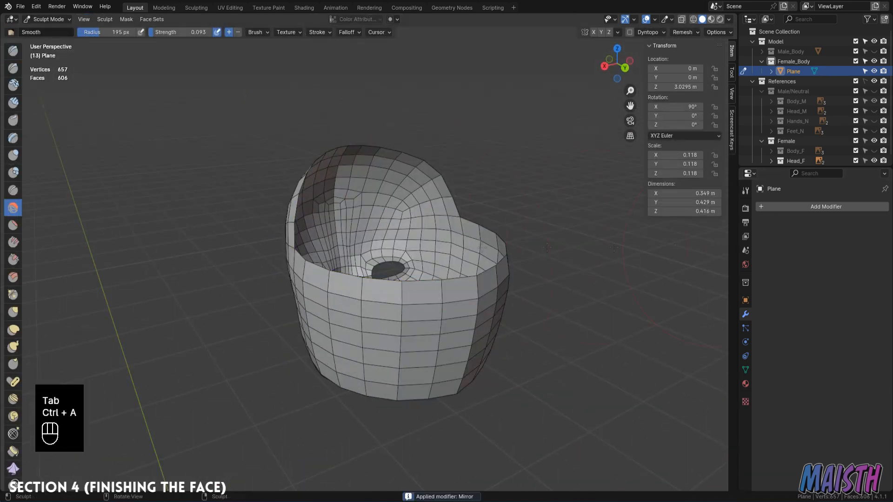
Extrude the open upper boundary loop upward and scale it inward to follow the skull curve.
key("Tab")
key("e")
key("KP_3")
key("KP_1")
key("KP_3")
key("g")
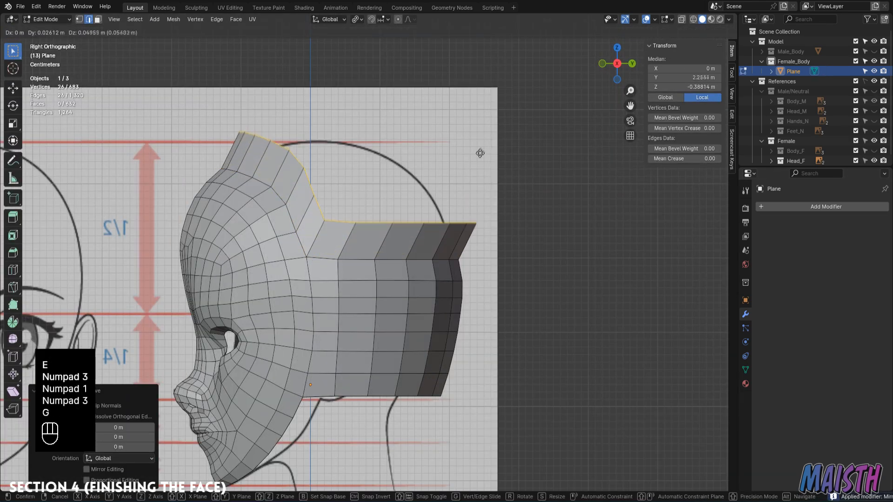
left_click(479, 154)
key("s")
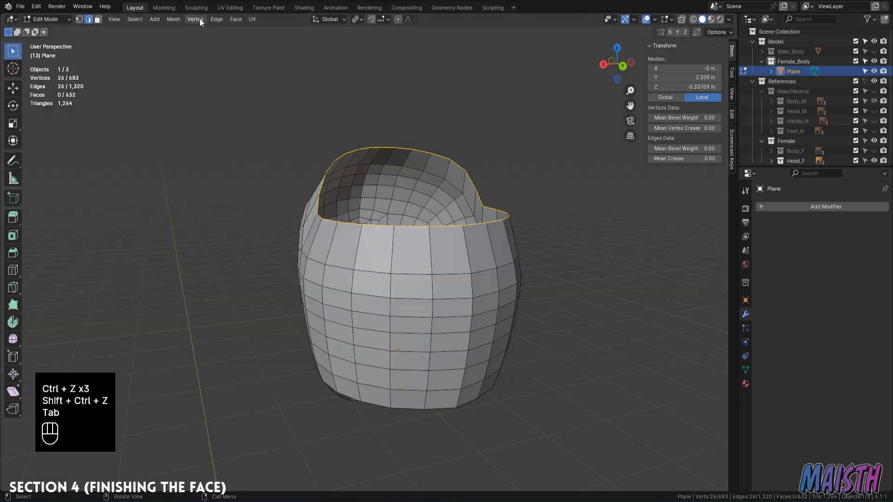
Close the open top of the head with Grid Fill using a span of 6.
left_click(236, 19)
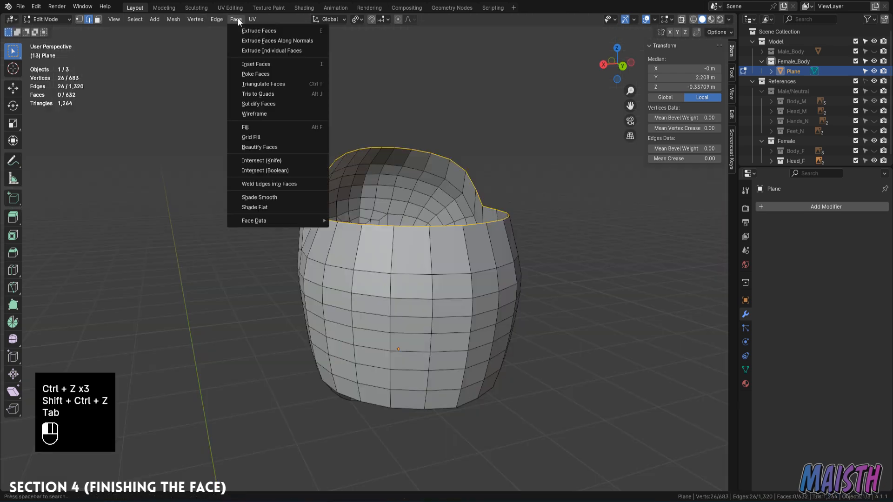
left_click(251, 137)
middle_click_drag(353, 200, 376, 235)
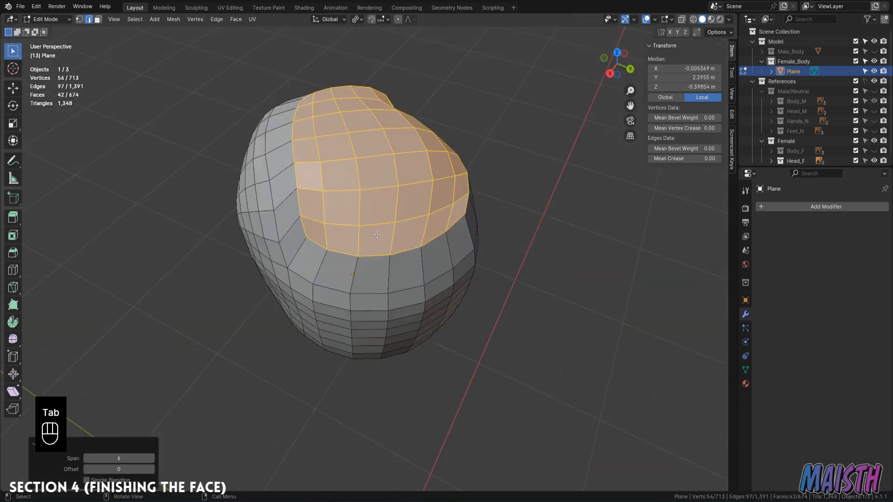
left_click(86, 458)
left_click(86, 458)
middle_click_drag(86, 459, 463, 326)
Try different Grid Fill offsets on the top patch and set the offset to 3.
left_click(151, 468)
left_click(152, 469)
left_click(151, 469)
left_click(151, 469)
left_click(152, 468)
left_click(152, 468)
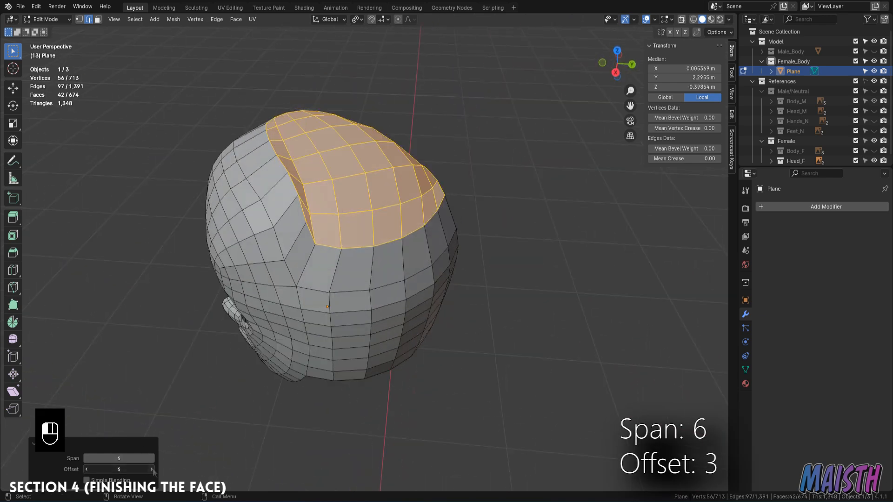
left_click(152, 468)
left_click(151, 469)
left_click(152, 469)
left_click(152, 469)
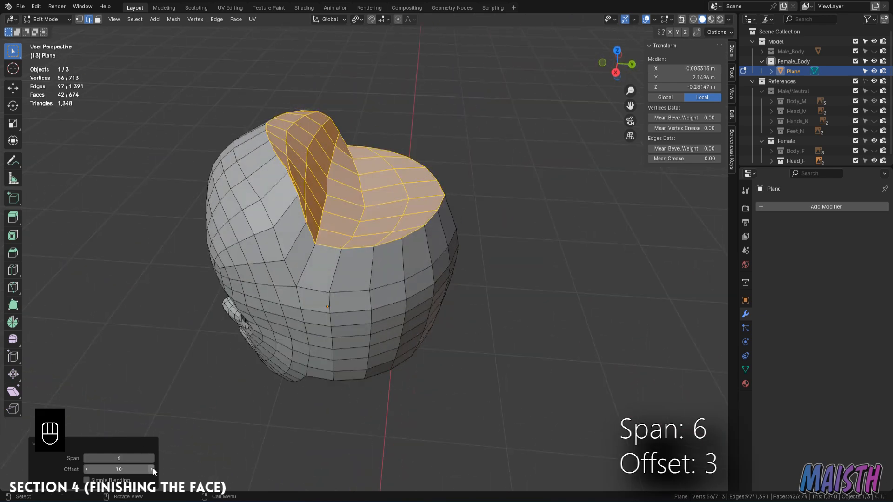
left_click(87, 470)
left_click(87, 470)
left_click(87, 470)
left_click(87, 470)
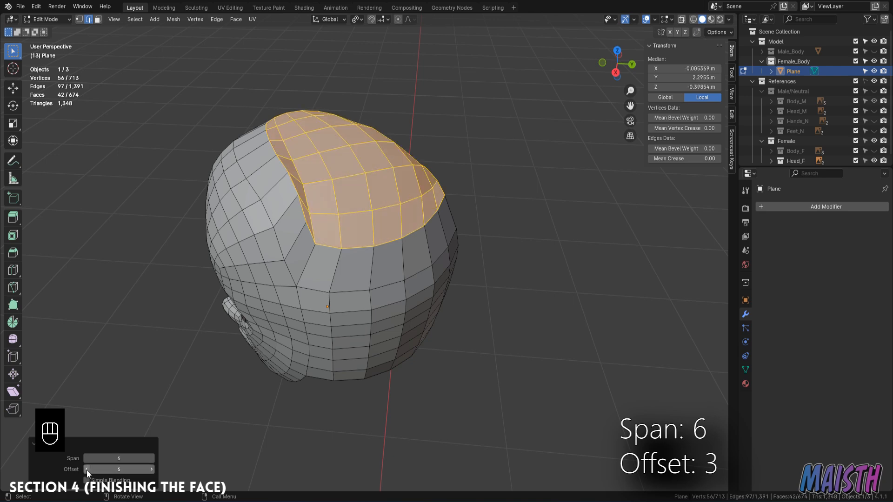
left_click(86, 470)
left_click(86, 470)
left_click(86, 470)
Pull the top patch's centre vertex 0.088395 m along Y and 0.099779 m along Z with Sphere-falloff proportional editing.
middle_click_drag(153, 409, 168, 394)
middle_click_drag(423, 272, 433, 254)
key("1")
left_click(427, 196)
key("o")
key("KP_3")
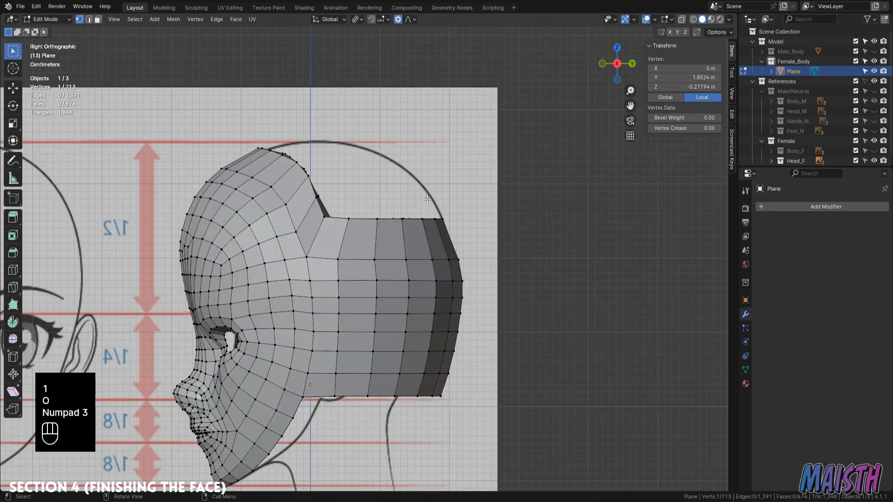
right_click(454, 182)
left_click(410, 21)
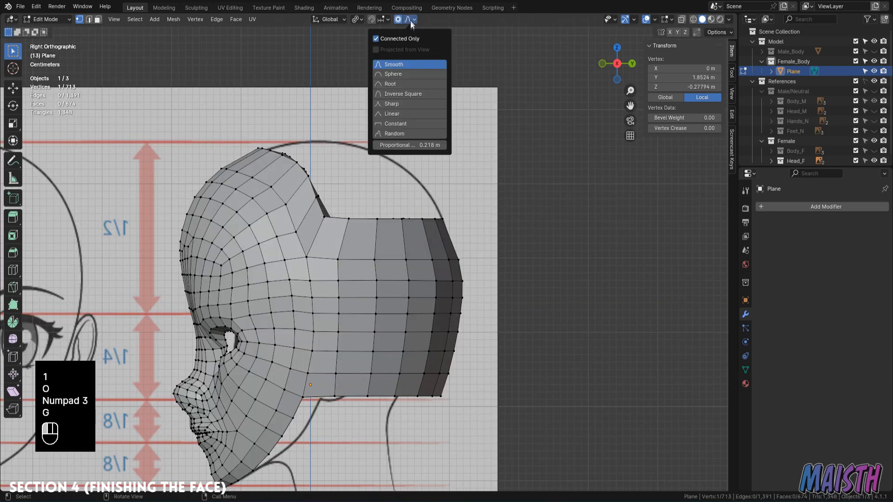
left_click(393, 74)
key("g")
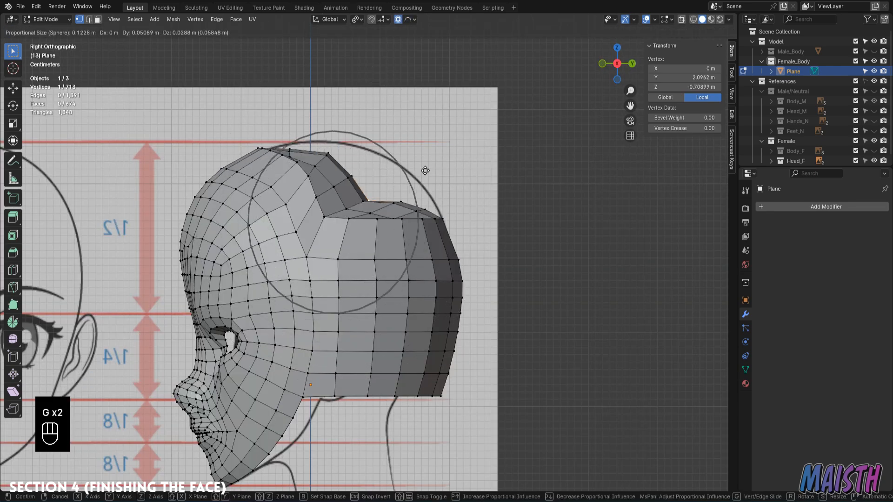
left_click(451, 118)
middle_click_drag(451, 117, 449, 260)
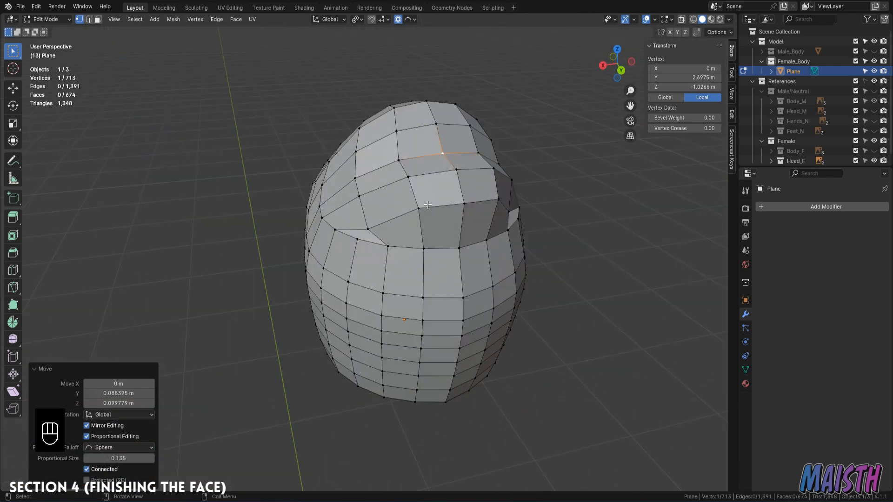
Grow the selection three times from the centre vertex and apply Smooth Vertices to the top patch.
key("ctrl+KP_Add")
key("ctrl+KP_Add")
key("ctrl+KP_Add")
right_click(450, 316)
key("Escape")
right_click(444, 355)
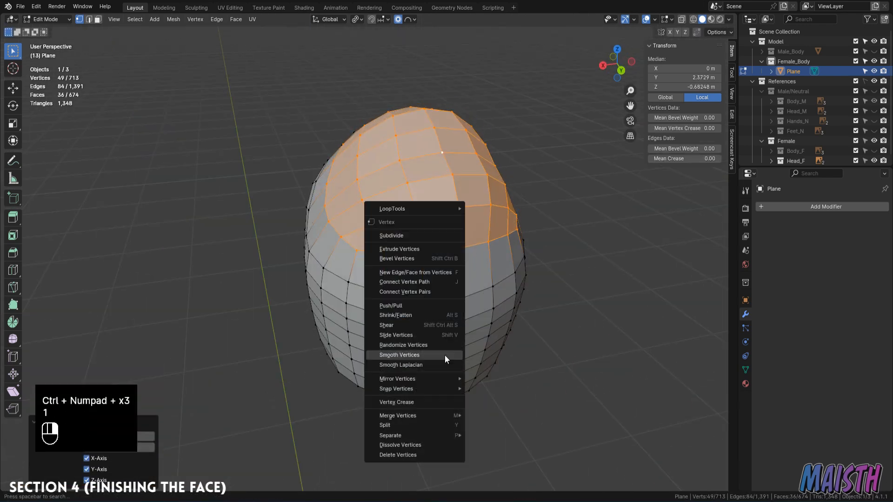
left_click(445, 355)
Switch the proportional falloff to Smooth and scale the selected top patch by 1.110 along X.
key("KP_3")
key("KP_1")
left_click(408, 19)
left_click(400, 65)
key("s")
key("x")
left_click(547, 141)
mouse_move(546, 141)
middle_mouse_down()
mouse_move(427, 144)
mouse_move(428, 169)
middle_mouse_up()
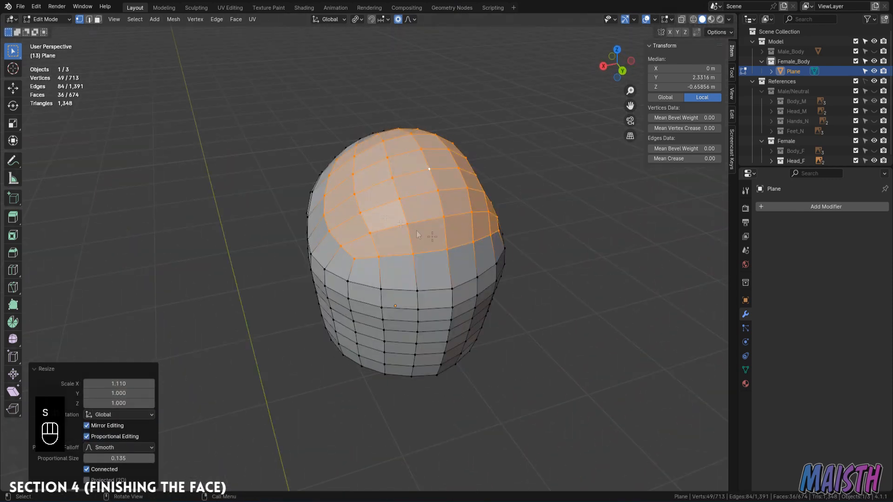
Even out the upper skull surface with the Smooth brush in Sculpt Mode.
key("Tab")
middle_click_drag(412, 199, 470, 167)
left_click_drag(386, 196, 348, 236)
middle_click_drag(347, 236, 426, 261)
Reposition the crown vertices in side view to match the top of the reference skull outline.
key("KP_3")
key("Tab")
key("1")
left_click(296, 154)
key("g")
left_click(297, 148)
key("g")
left_click(355, 154)
key("g")
left_click(333, 141)
Reposition the upper rear vertices and the side corner vertex of the skull in side view with proportional editing.
left_click(399, 166)
key("g")
left_click(387, 160)
left_click(405, 174)
key("g")
left_click(320, 251)
key("g")
left_click(337, 235)
Smooth the side of the upper forehead in Sculpt Mode and return to Edit Mode.
key("Tab")
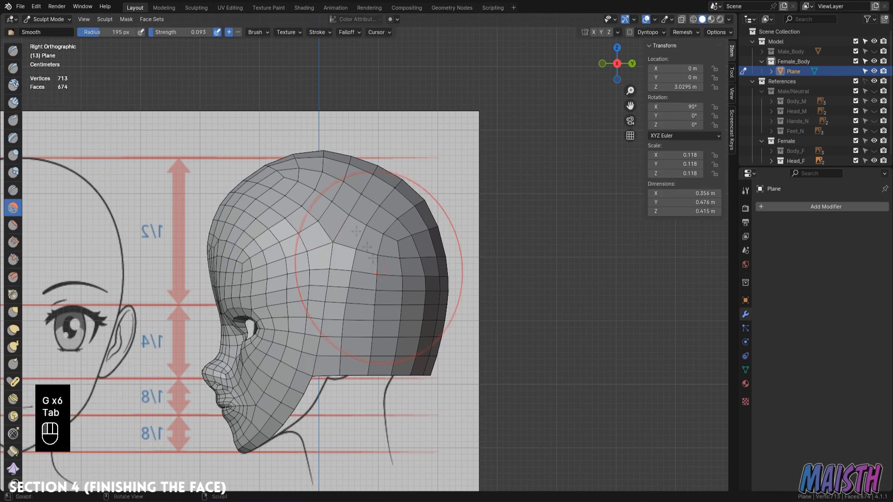
left_click_drag(291, 203, 289, 195)
middle_click_drag(290, 194, 444, 243)
key("KP_3")
key("Tab")
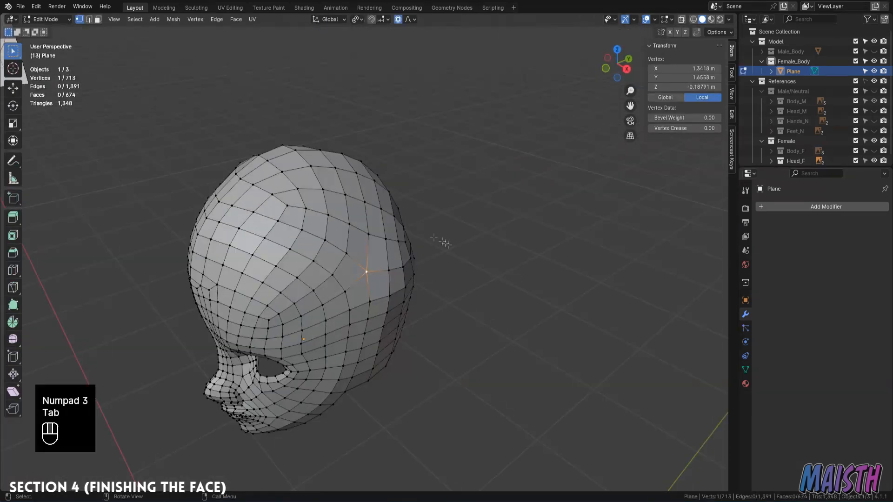
Reposition vertices on the upper side and back of the skull to round out its surface.
key("1")
middle_click_drag(358, 186, 390, 212)
key("g")
left_click(405, 212)
middle_click_drag(437, 196, 397, 221)
key("1")
left_click(407, 221)
key("g")
left_click(416, 222)
key("Tab")
key("Tab")
Delete all faces on the head's negative X half, selecting them through the mesh in front view.
key("KP_3")
key("KP_1")
key("alt+z")
key("3")
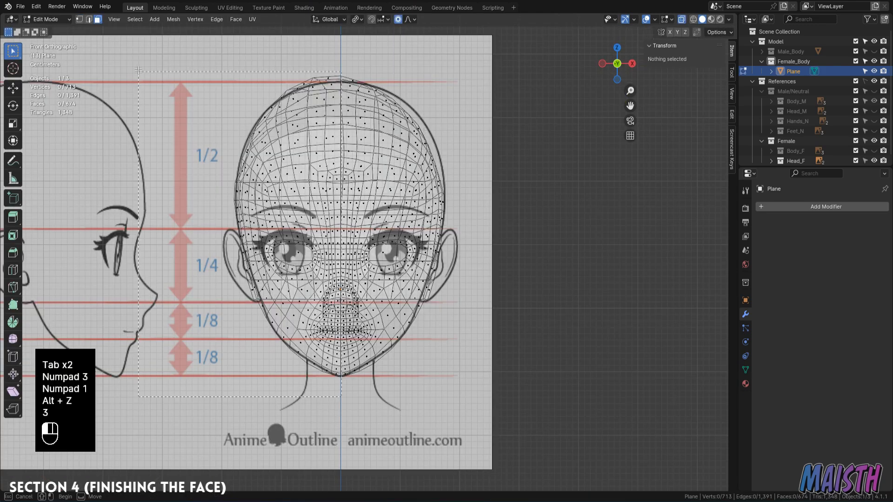
left_click_drag(219, 66, 341, 386)
key("alt+z")
key("x")
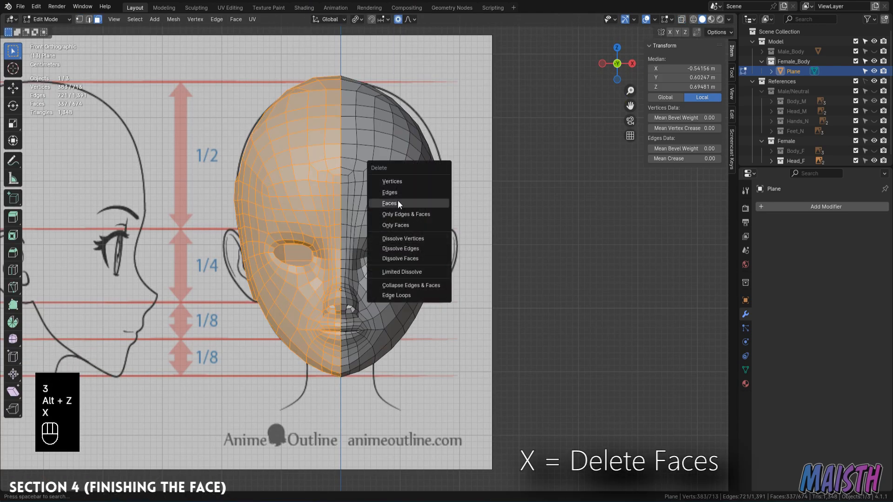
left_click(398, 201)
Add a Mirror modifier to the remaining half of the head.
left_click(797, 210)
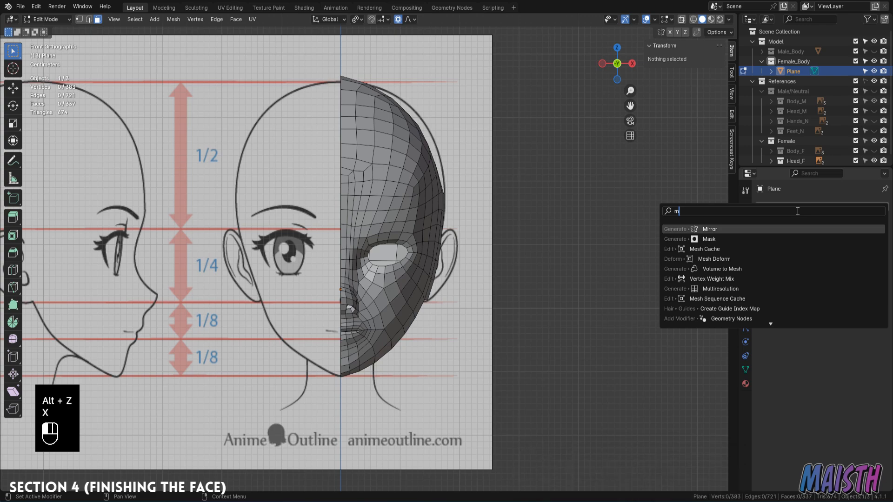
left_click(718, 211)
middle_click_drag(718, 211, 604, 219)
Move the midline vertices at the crown and upper back of the skull to fit the side reference outline.
key("KP_3")
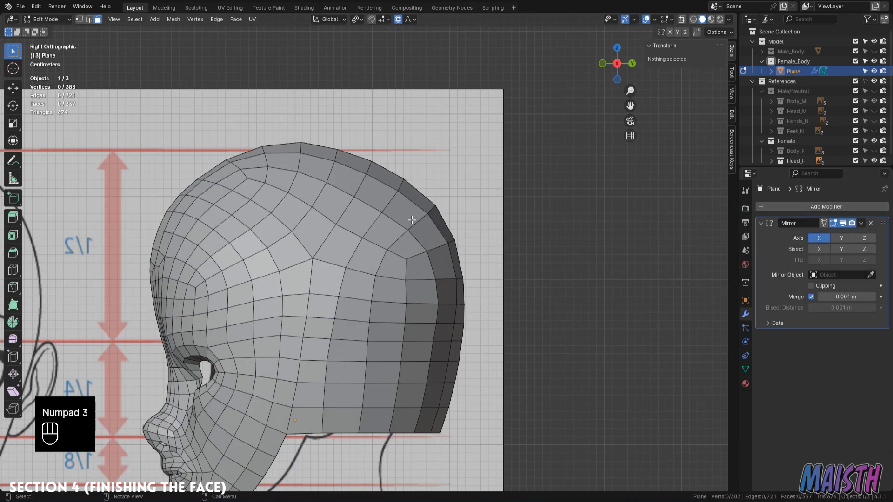
key("g")
right_click(392, 154)
left_click(391, 142)
left_click(413, 176)
key("g")
left_click(423, 173)
left_click(342, 145)
key("g")
left_click(336, 138)
key("Tab")
middle_click_drag(391, 172, 419, 209)
Enable clipping on the Mirror modifier and move the midline edge loop 0.26317 m along X to close the seam.
left_click(812, 285)
key("Tab")
key("2")
key("g")
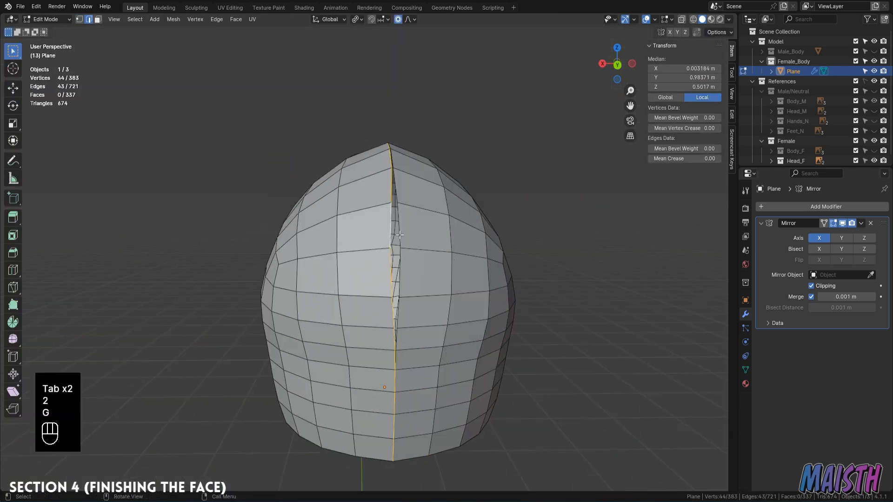
key("g")
left_click(435, 229)
key("KP_3")
key("KP_1")
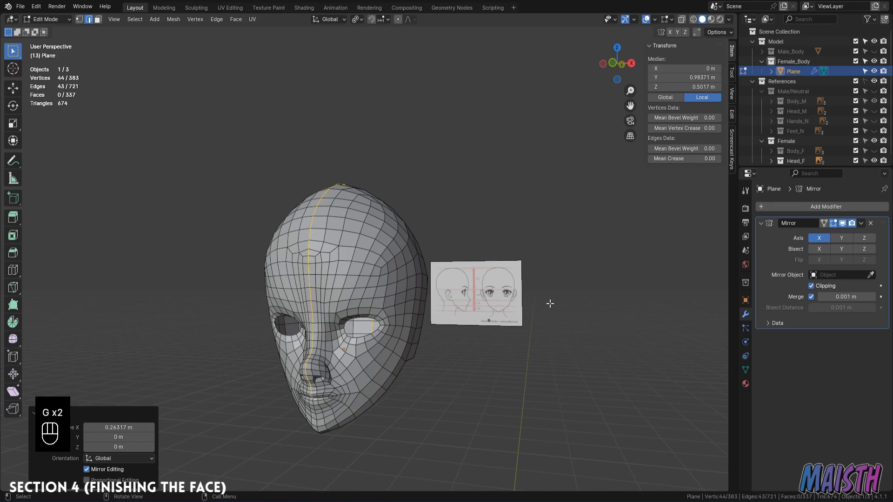
key("Tab")
key("Tab")
key("KP_3")
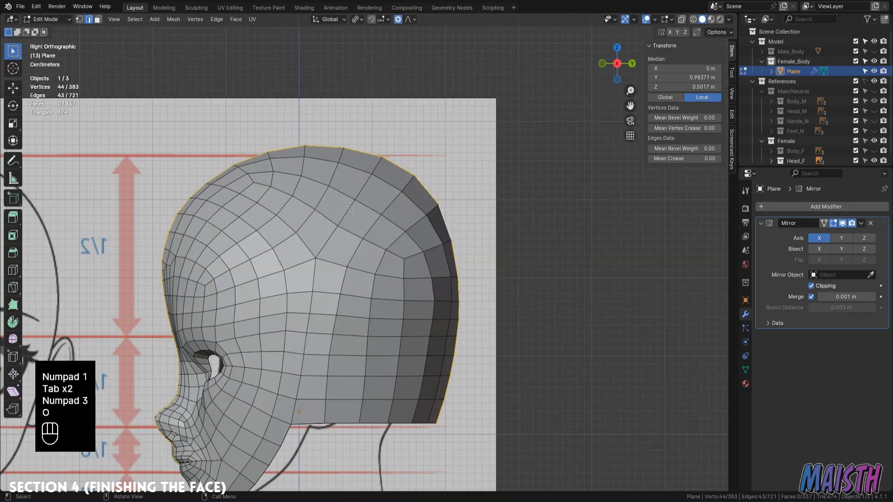
Move vertices on the upper side and crown of the skull with proportional editing to round out the head shape.
key("1")
left_click(380, 214)
key("g")
left_click(382, 198)
key("g")
left_click(386, 191)
middle_click_drag(386, 191, 451, 214)
left_click(448, 272)
middle_click_drag(447, 273, 349, 190)
left_click(329, 154)
key("g")
left_click(325, 145)
Adjust more vertices on the side of the skull from several angles to even out its curvature.
middle_click_drag(326, 145, 291, 209)
key("g")
left_click(414, 209)
left_click(363, 208)
key("g")
left_click(362, 200)
mouse_move(363, 200)
middle_mouse_down()
mouse_move(291, 238)
mouse_move(321, 228)
mouse_move(326, 251)
mouse_move(367, 254)
mouse_move(404, 205)
middle_mouse_up()
key("Tab")
key("KP_3")
key("Tab")
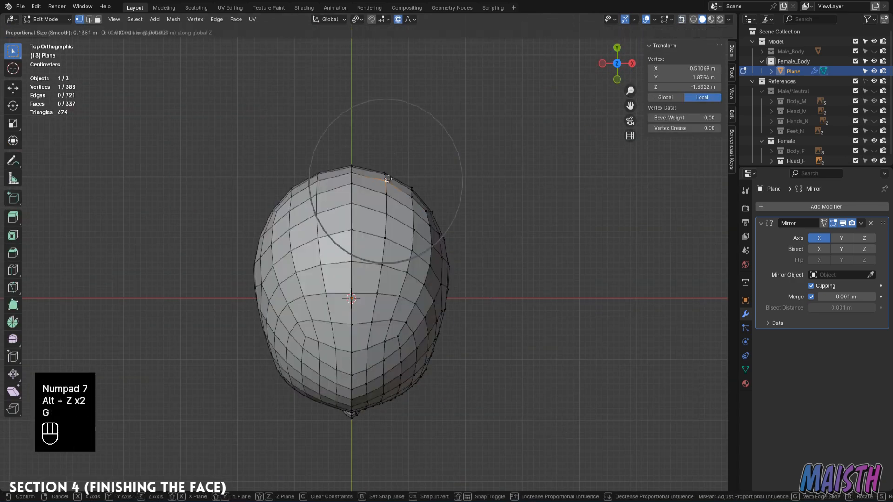
Move a back-of-skull vertex in top view and pull the lower back of the head forward toward the nape outline.
left_click(389, 168)
middle_click_drag(389, 168, 418, 242)
key("KP_3")
key("alt+z")
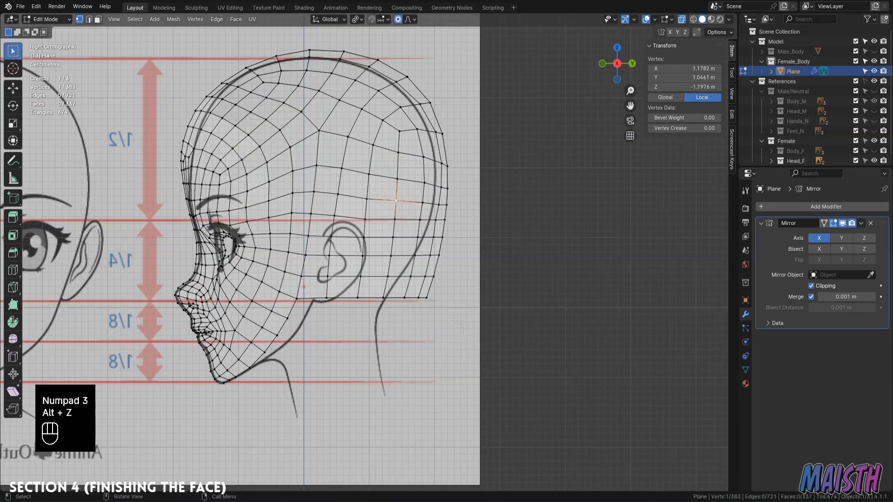
key("alt+z")
key("g")
left_click(405, 290)
Reposition a vertex and an edge on the head's open bottom rim to smooth the rim's curve.
left_click(340, 295)
key("g")
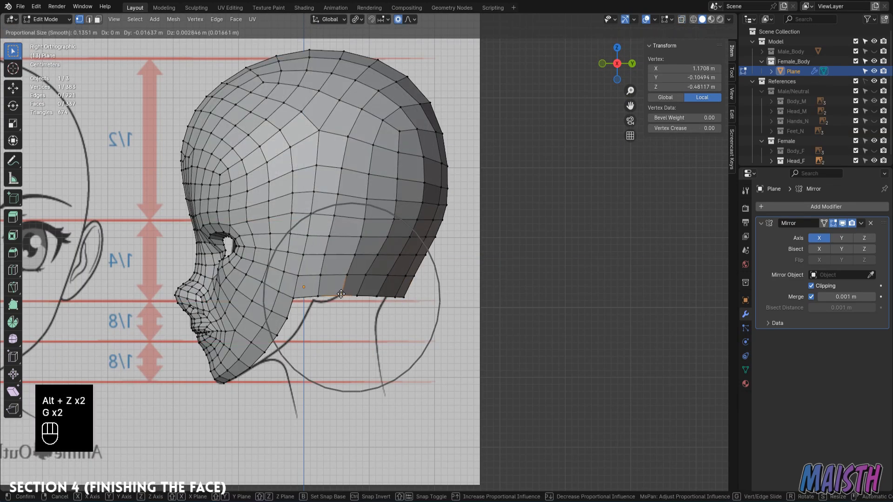
key("g")
key("g")
left_click(341, 294)
middle_click_drag(341, 294, 397, 234)
key("2")
left_click(397, 235)
key("g")
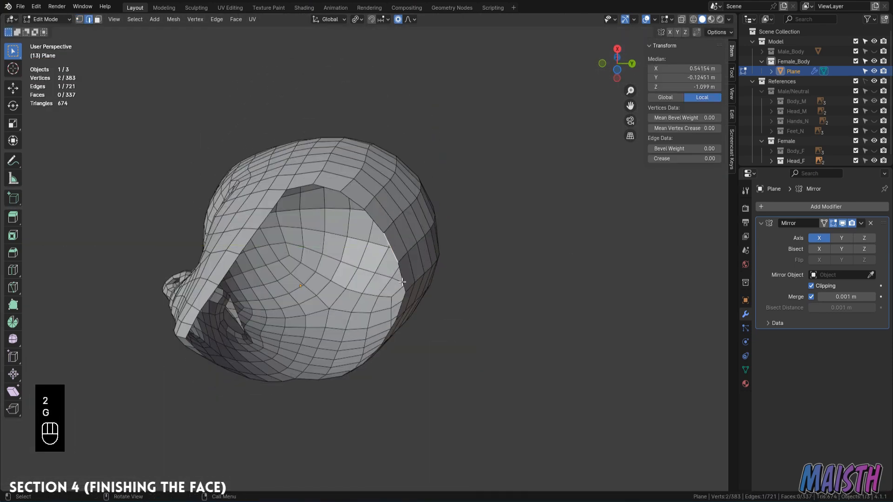
key("g")
left_click(407, 364)
Turn off proportional editing and apply the Mirror modifier with the head's open bottom edge loop selected.
mouse_move(413, 354)
middle_mouse_down()
mouse_move(409, 360)
mouse_move(488, 372)
mouse_move(389, 304)
mouse_move(376, 256)
middle_mouse_up()
key("Tab")
scroll(389, 304, "down", 3)
key("Tab")
key("KP_3")
key("2")
key("KP_1")
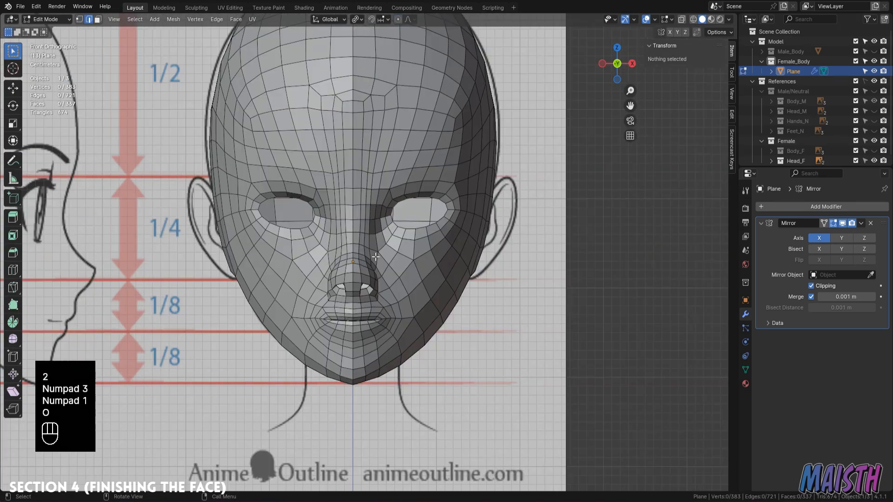
key("KP_3")
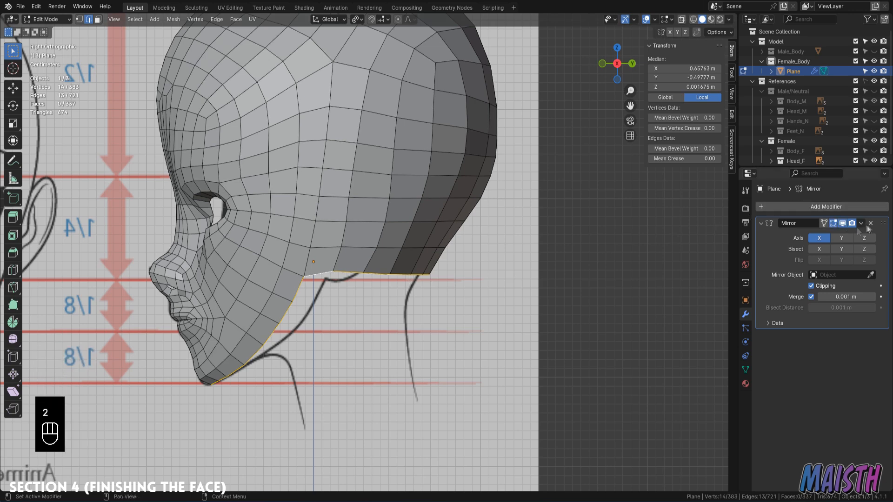
key("Tab")
key("ctrl+a")
key("Tab")
Extrude the open bottom edge loop, scale it inward and move it toward the neck position in side view.
key("e")
right_click(459, 317)
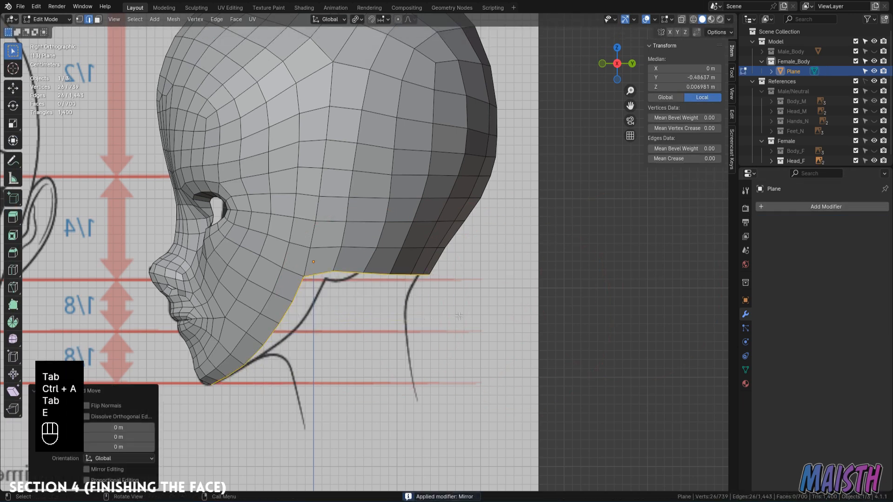
key("s")
left_click(356, 328)
key("g")
left_click(389, 339)
Scale the extruded neck opening loop by 1.898 along X and compare its width with the front reference.
middle_click_drag(389, 339, 505, 244)
key("s")
key("x")
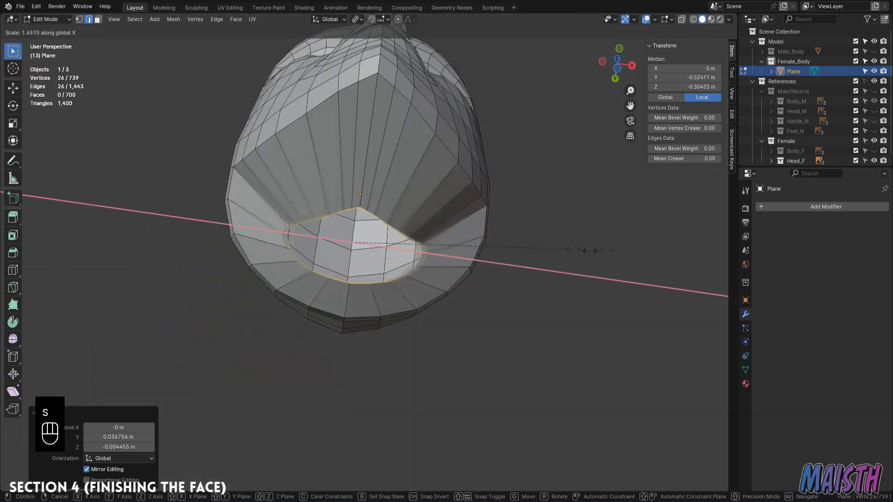
left_click(639, 249)
key("KP_3")
key("KP_2")
key("KP_1")
key("alt+z")
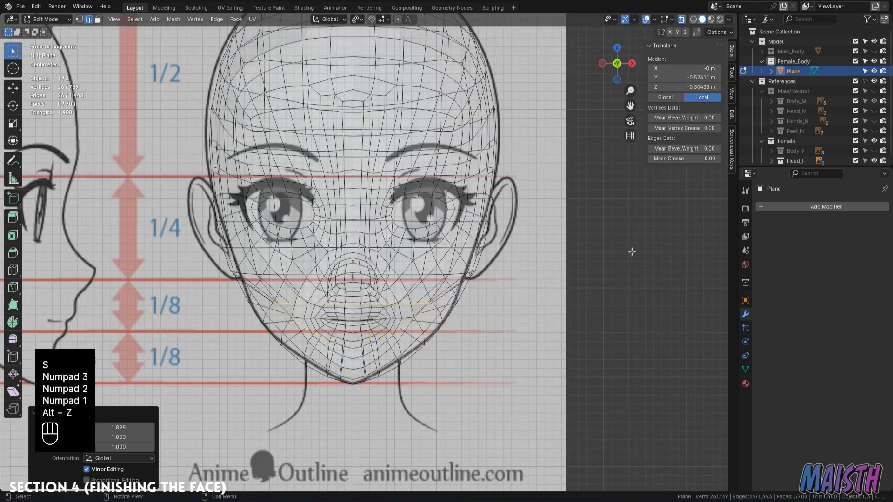
key("alt+z")
Smooth the vertices of the neck opening loop and scale the loop along Y.
middle_click_drag(640, 249, 428, 188)
key("1")
right_click(428, 191)
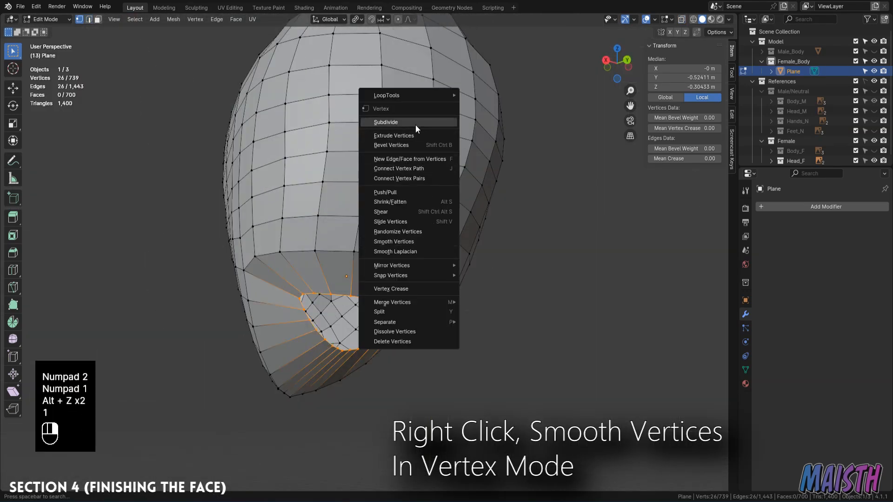
left_click(393, 242)
middle_click_drag(393, 241, 484, 195)
key("s")
key("y")
left_click(506, 168)
Reposition the neck opening loop in side view and smooth its vertices once more.
key("KP_3")
key("g")
left_click(473, 185)
key("g")
left_click(467, 194)
middle_click_drag(466, 194, 439, 224)
right_click(435, 235)
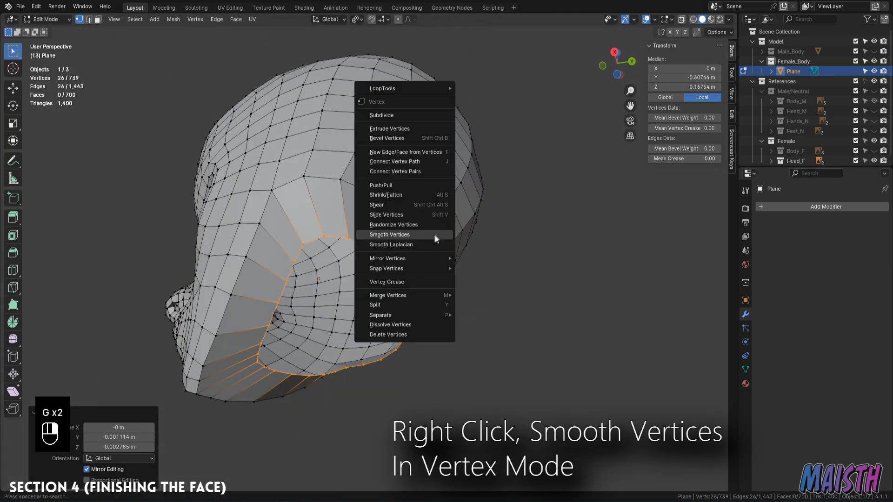
left_click(389, 235)
middle_click_drag(389, 235, 395, 250)
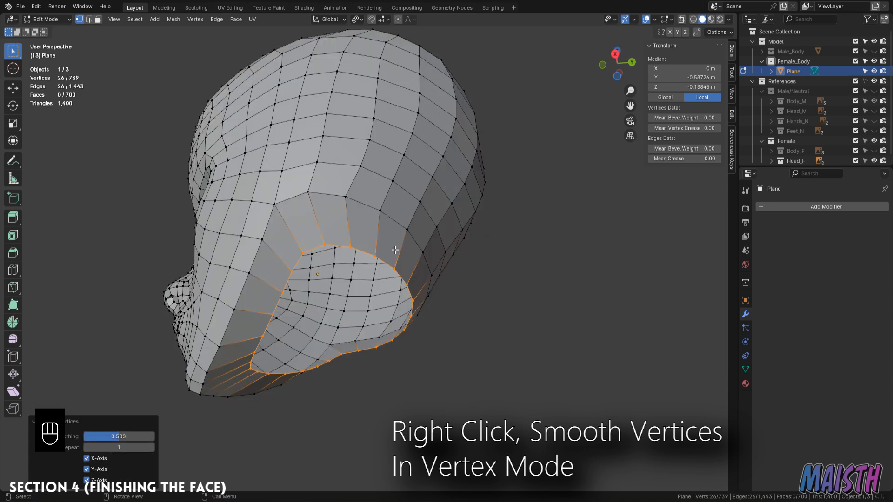
Extrude the neck opening loop downward along the side reference to form the neck.
key("KP_3")
key("e")
left_click(395, 395)
Add a Mirror modifier to the head and neck mesh.
key("Tab")
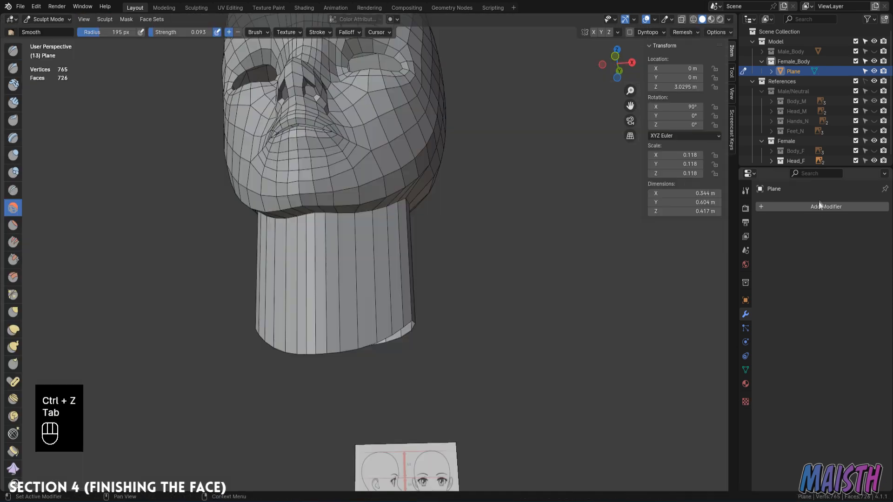
left_click(819, 206)
type("m")
key("Return")
key("KP_3")
key("KP_1")
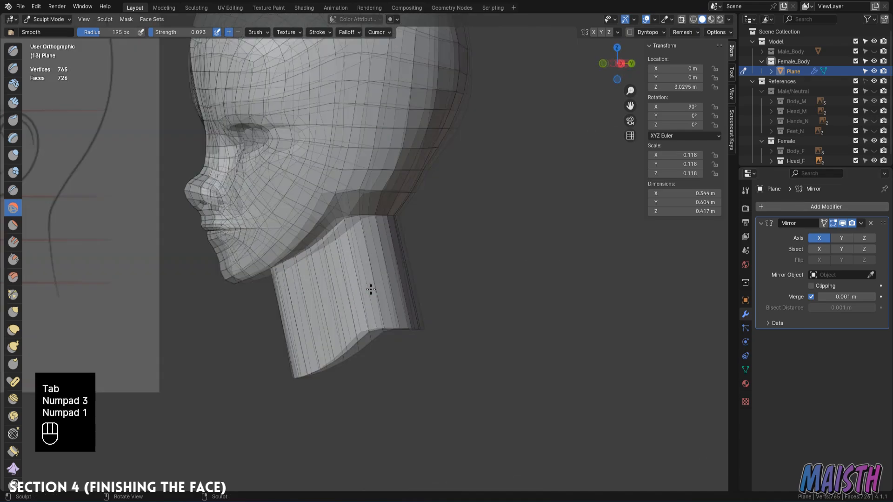
Delete all faces on the negative X half of the head and neck, selecting them through the mesh in front view.
key("Tab")
scroll(374, 419, "up", 2)
key("alt+z")
key("3")
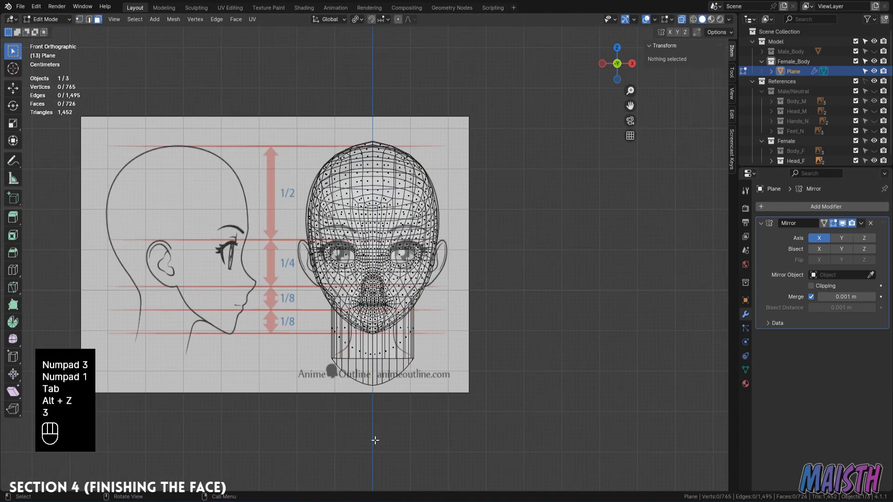
left_click_drag(353, 401, 293, 135)
scroll(372, 233, "up", 5)
key("alt+z")
key("x")
left_click(436, 286)
Select the neck's bottom edge loop and shape it into a circle with LoopTools.
middle_click_drag(409, 306, 393, 230, "shift")
middle_click_drag(467, 280, 373, 290, "shift")
key("2")
left_click(373, 290, "alt")
left_click(376, 292, "alt")
right_click(393, 265)
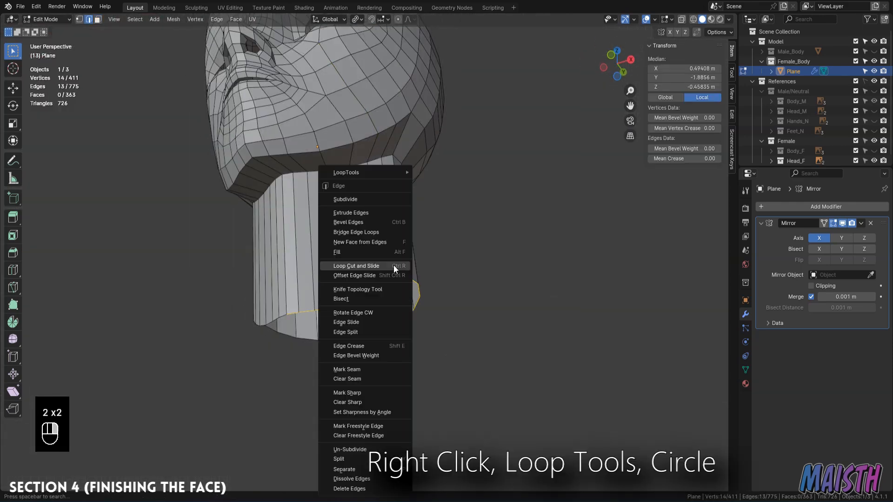
mouse_move(357, 170)
left_click(450, 181)
Enable clipping on the Mirror modifier and rotate the neck's bottom loop 14.9° about Z to close the front seam.
middle_click_drag(448, 181, 472, 243)
key("r")
left_click(468, 284)
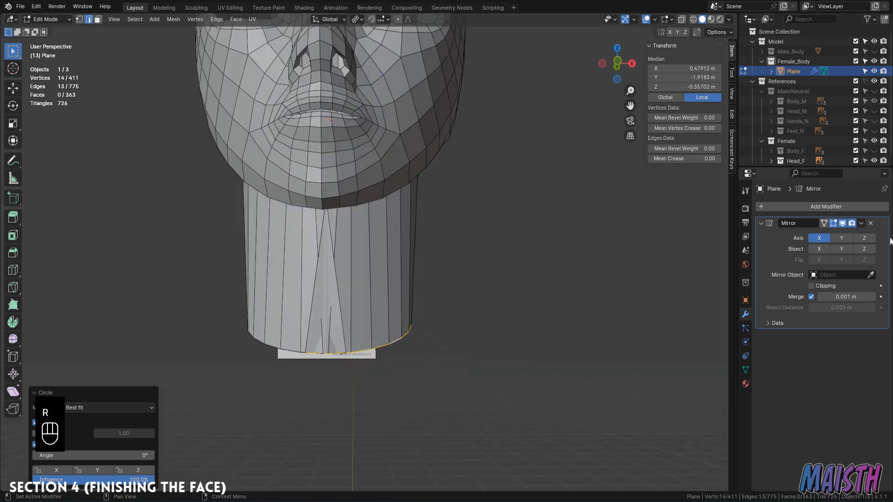
key("r")
key("z")
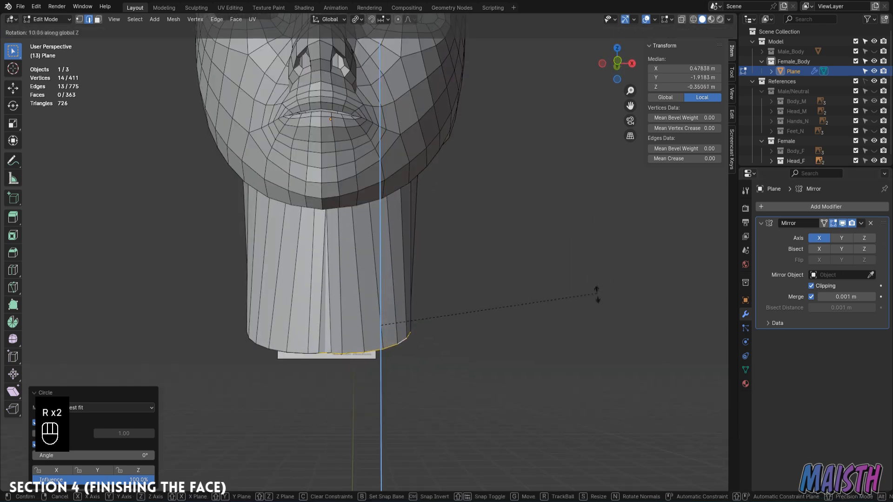
left_click(595, 311)
Rotate the neck's bottom loop about Z again to align its rear end with the midline.
middle_click_drag(594, 313, 432, 294)
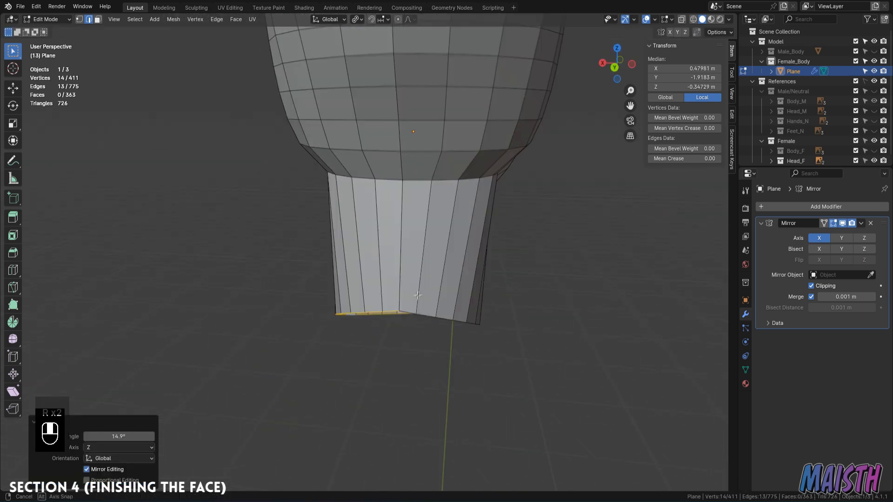
key("r")
key("z")
left_click(464, 279)
key("Tab")
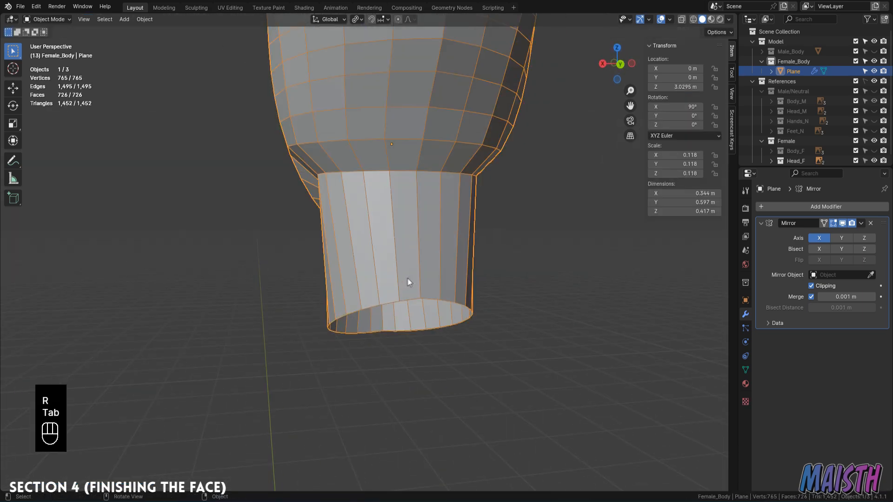
Scale the neck's bottom loop to 0.801 and move it in side view to follow the neck's direction.
key("Tab")
middle_click_drag(408, 282, 472, 247)
key("KP_3")
key("g")
key("alt+z")
key("alt+z")
key("s")
left_click(460, 251)
key("g")
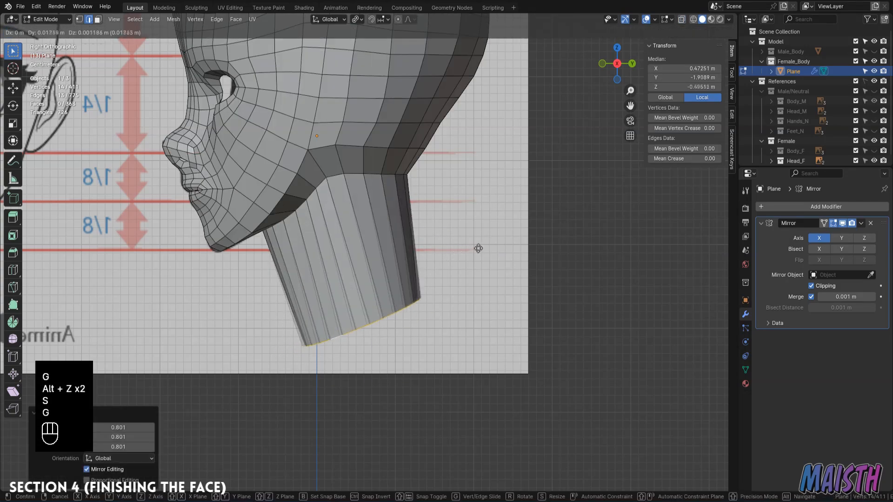
left_click(479, 249)
Rotate the neck's bottom loop and move a vertex at the rear of its rim to even the curve.
middle_click_drag(478, 249, 310, 274)
key("r")
left_click(487, 250)
key("1")
left_click(374, 311)
key("g")
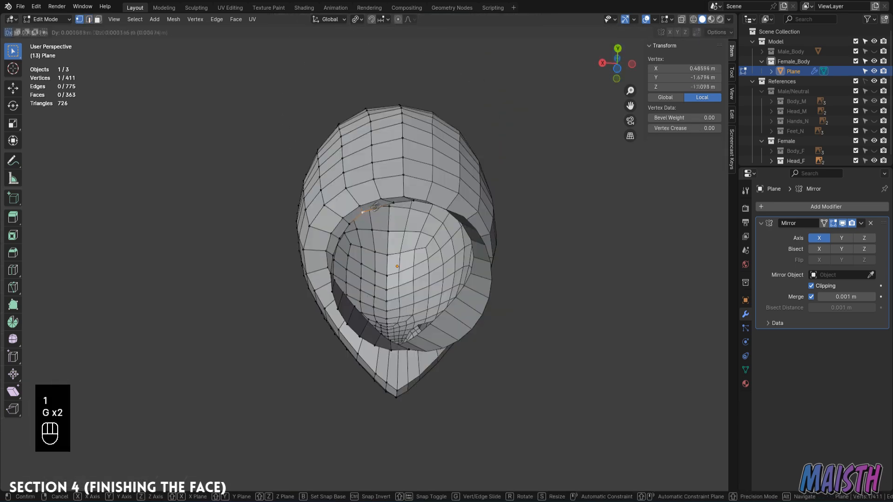
Add three edge loops around the neck and scale the middle one to 0.825 with proportional editing.
key("2")
key("KP_3")
key("s")
left_click(494, 208)
key("ctrl+r")
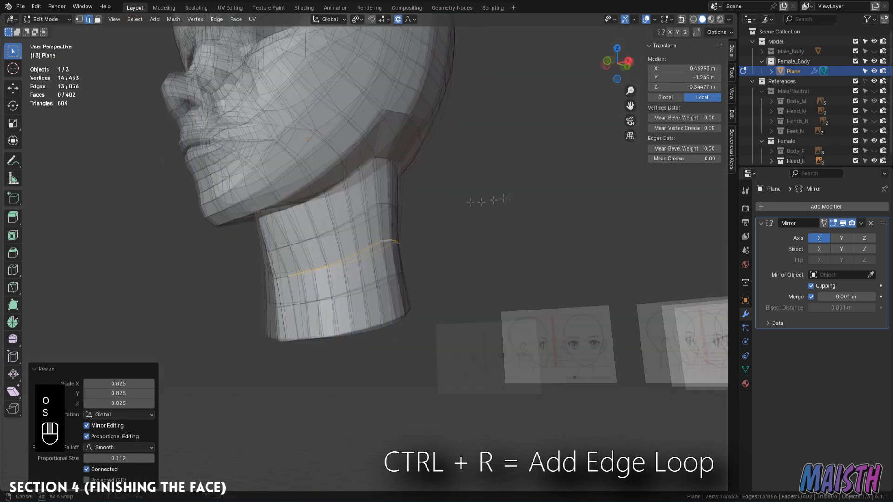
mouse_move(353, 242)
middle_mouse_down()
mouse_move(316, 218)
mouse_move(344, 214)
mouse_move(342, 206)
middle_mouse_up()
Add one edge loop around the head's underside where it meets the neck.
key("ctrl+Tab")
key("Tab")
key("ctrl+r")
left_click(353, 204)
Smooth the underside of the jaw and the upper neck with the Smooth brush in Sculpt Mode.
key("Tab")
left_click_drag(343, 206, 339, 212)
middle_click_drag(341, 209, 374, 204)
left_click_drag(309, 158, 312, 163)
mouse_move(313, 163)
middle_mouse_down()
mouse_move(394, 238)
mouse_move(237, 216)
middle_mouse_up()
key("KP_3")
left_click_drag(237, 216, 239, 244)
mouse_move(239, 244)
middle_mouse_down()
mouse_move(345, 250)
mouse_move(297, 312)
middle_mouse_up()
key("KP_3")
middle_click_drag(326, 261, 372, 251, "shift")
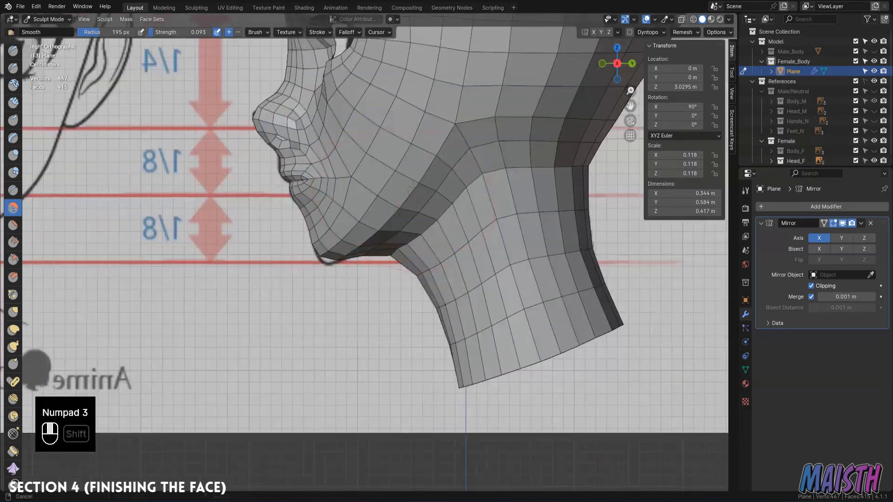
Reposition the edge under the chin in the side view with proportional editing to reshape the chin's underside.
middle_click_drag(298, 354, 282, 326)
scroll(283, 326, "up", 3)
key("Tab")
key("KP_3")
key("g")
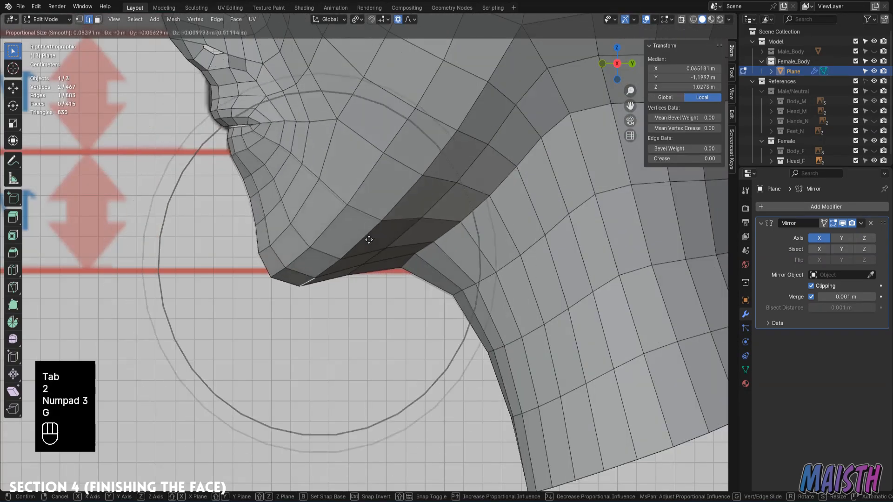
left_click(368, 241)
scroll(367, 241, "down", 5)
key("g")
left_click(368, 241)
Move an edge on the lower jawline in the front view with proportional editing to refine the jaw's outline.
middle_click_drag(368, 241, 447, 296)
key("KP_3")
key("KP_1")
key("1")
left_click(377, 239)
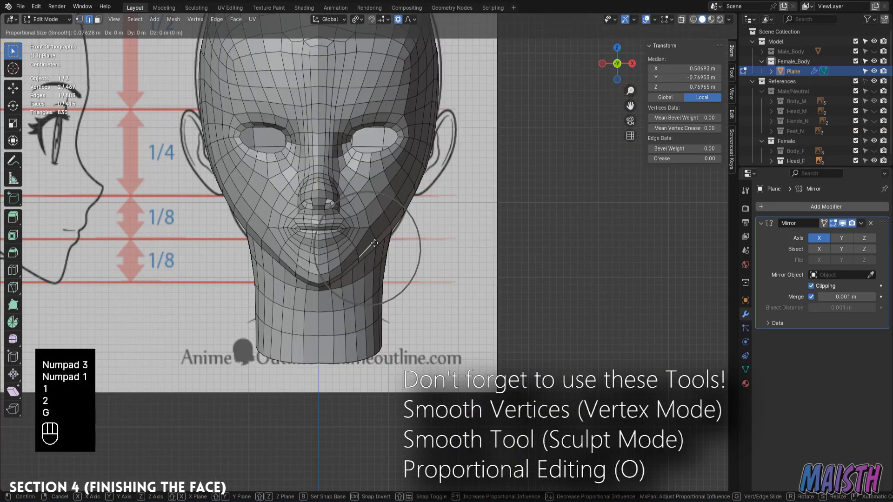
left_click(375, 246)
mouse_move(375, 246)
middle_mouse_down()
mouse_move(339, 161)
mouse_move(360, 251)
middle_mouse_up()
Reposition individual face vertices with proportional editing to even out the surface around the eye and cheek.
key("1")
left_click(344, 160)
middle_click_drag(360, 251, 372, 293)
key("g")
left_click(411, 217)
left_click(346, 232)
scroll(346, 233, "up", 3)
middle_click_drag(347, 232, 369, 261)
left_click(410, 292)
Add one edge loop around the eye opening and smooth the surrounding area with the Smooth brush.
key("Tab")
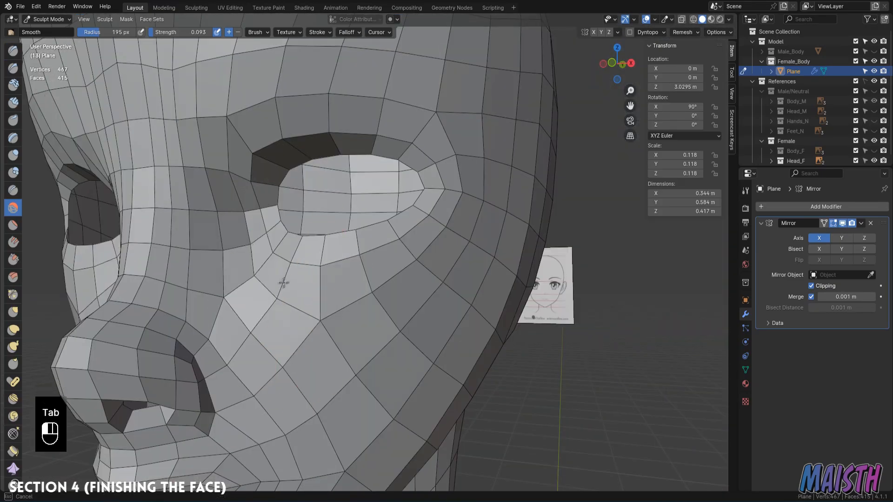
key("Tab")
key("ctrl+r")
left_click(369, 261)
key("Tab")
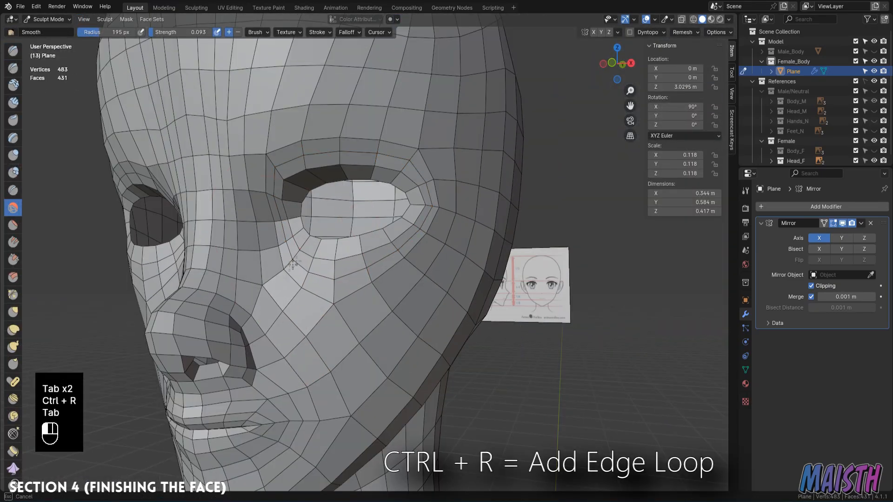
middle_click_drag(342, 197, 465, 214)
key("KP_3")
key("KP_1")
scroll(419, 251, "up", 5)
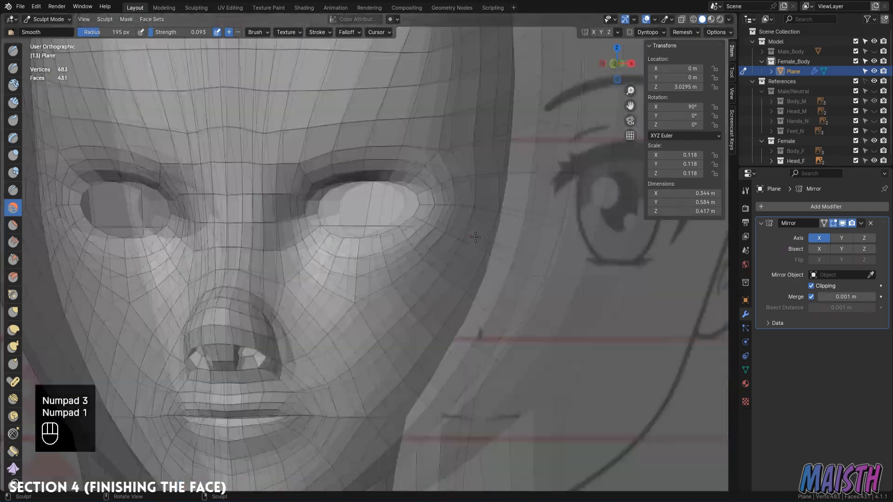
Move and rotate the eye opening's edge loop in the side view with proportional editing turned off.
mouse_move(414, 251)
middle_mouse_down("ctrl")
mouse_move(413, 262)
mouse_move(442, 238)
middle_mouse_up("ctrl")
key("Tab")
key("1")
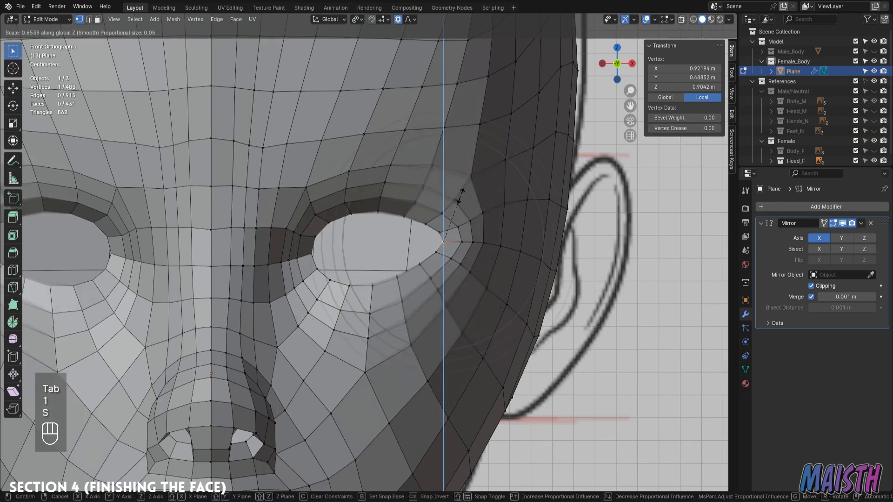
left_click(363, 213, "alt")
key("o")
key("KP_3")
key("g")
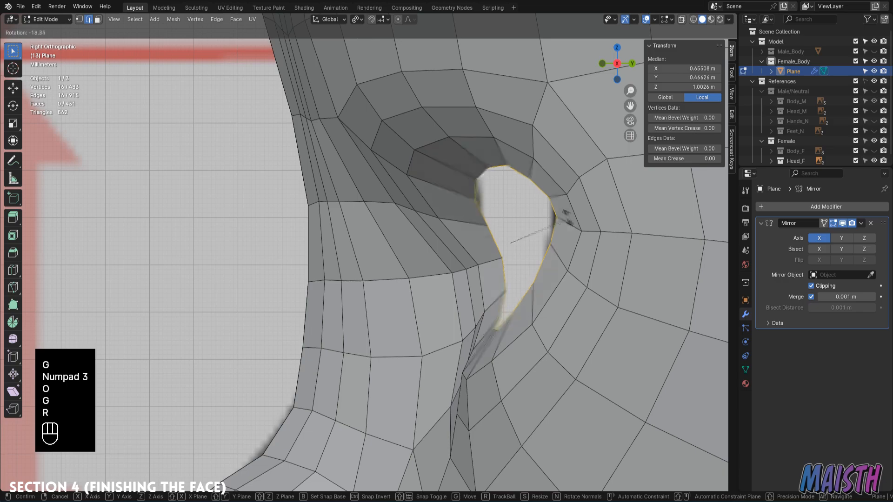
key("KP_Enter")
key("KP_2")
key("KP_3")
key("KP_1")
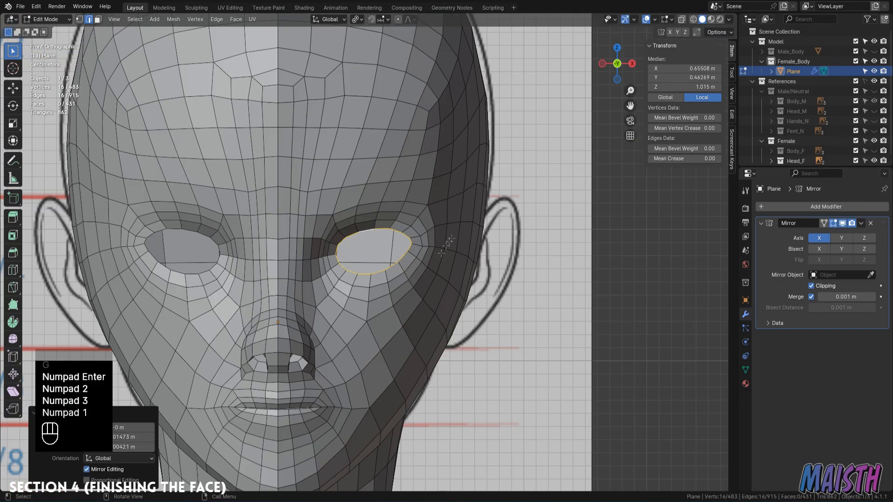
Move the vertices at the outer corner of the eye opening in the front view to refine its outline.
left_click(445, 260)
middle_click_drag(445, 260, 502, 200, "ctrl")
key("1")
left_click(537, 248)
key("g")
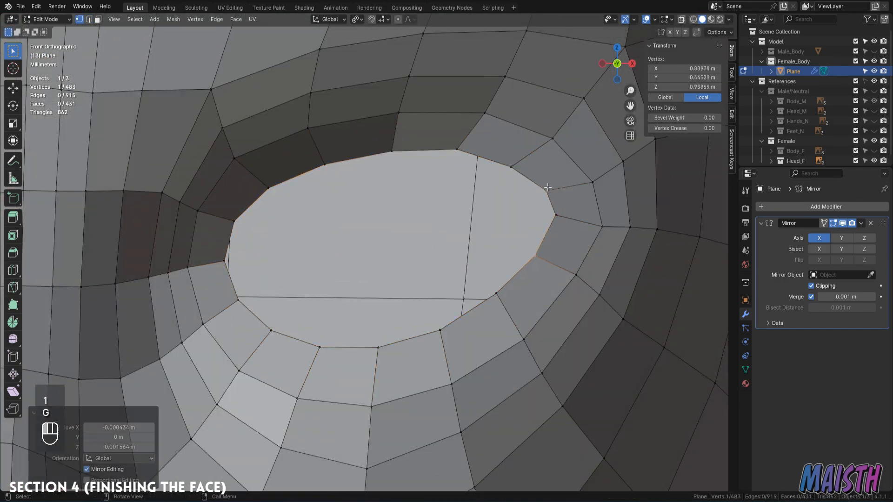
left_click(548, 187)
key("g")
left_click(545, 184)
Adjust vertices along the upper rim of the eye opening in the front view with proportional editing.
scroll(511, 196, "down", 4)
scroll(395, 200, "up", 1)
left_click(375, 198)
left_click(353, 206)
key("alt+z")
key("alt+z")
scroll(383, 266, "down", 1)
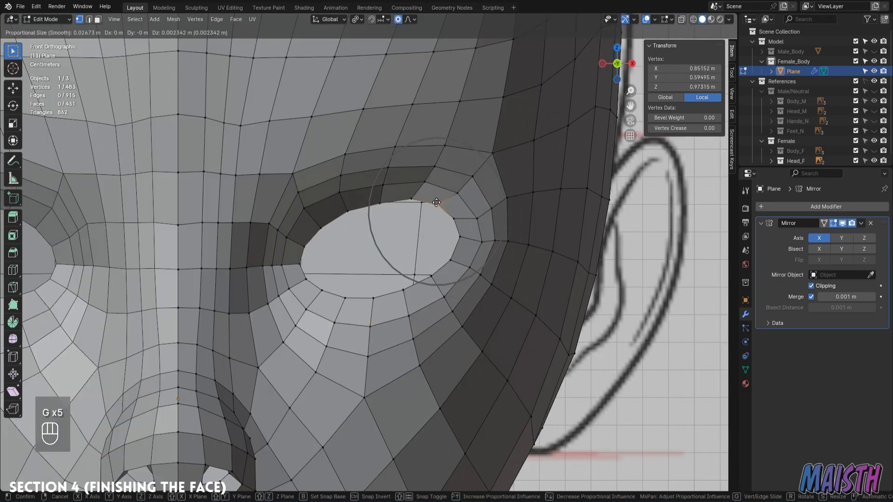
key("Tab")
scroll(418, 224, "down", 3)
middle_click_drag(402, 247, 326, 240)
key("ctrl+z")
Extrude the eye opening's edge loop and move the new edges along the Y axis to give the eyelid rim depth.
key("Tab")
scroll(371, 238, "up", 1)
key("2")
left_click(404, 231, "alt")
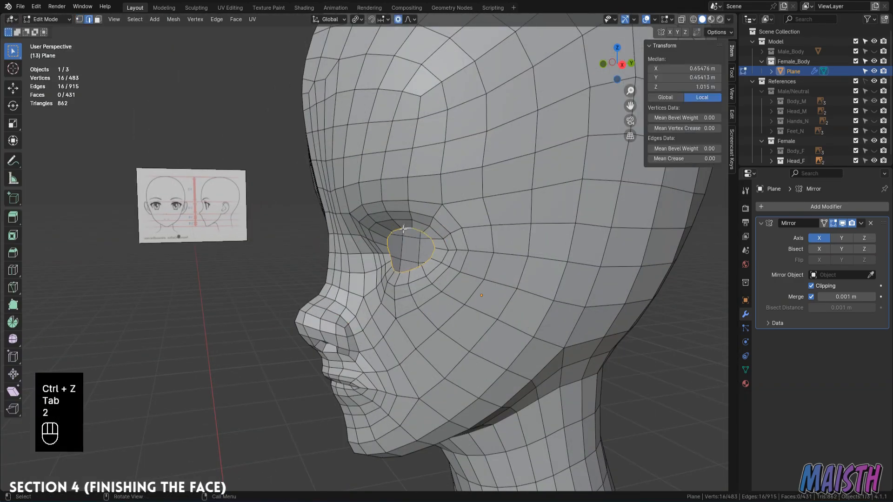
middle_click_drag(404, 228, 390, 209)
key("o")
key("e")
right_click(449, 203)
key("g")
key("y")
left_click(458, 202)
middle_click_drag(458, 201, 465, 246)
scroll(494, 212, "up", 2)
key("s")
right_click(434, 239)
Undo the last change and adjust the Smooth brush's size in Sculpt Mode for work around the eye.
middle_click_drag(465, 247, 419, 260, "ctrl")
key("KP_3")
key("KP_1")
mouse_move(418, 260)
middle_mouse_down()
mouse_move(400, 251)
mouse_move(457, 218)
middle_mouse_up()
key("Tab")
key("ctrl+z")
key("f")
left_click(436, 247)
scroll(372, 249, "up", 3)
mouse_move(437, 247)
middle_mouse_down()
mouse_move(372, 249)
mouse_move(442, 230)
mouse_move(414, 186)
mouse_move(409, 295)
mouse_move(400, 201)
mouse_move(458, 205)
mouse_move(468, 226)
mouse_move(416, 223)
mouse_move(488, 212)
mouse_move(437, 256)
mouse_move(468, 325)
middle_mouse_up()
scroll(458, 204, "down", 2)
scroll(468, 226, "up", 4)
scroll(489, 212, "down", 2)
middle_click_drag(467, 325, 408, 310)
scroll(426, 328, "down", 3)
Move several vertices along the upper forehead and temple outline with proportional editing, judging the curve from below.
key("Tab")
key("1")
scroll(372, 187, "up", 2)
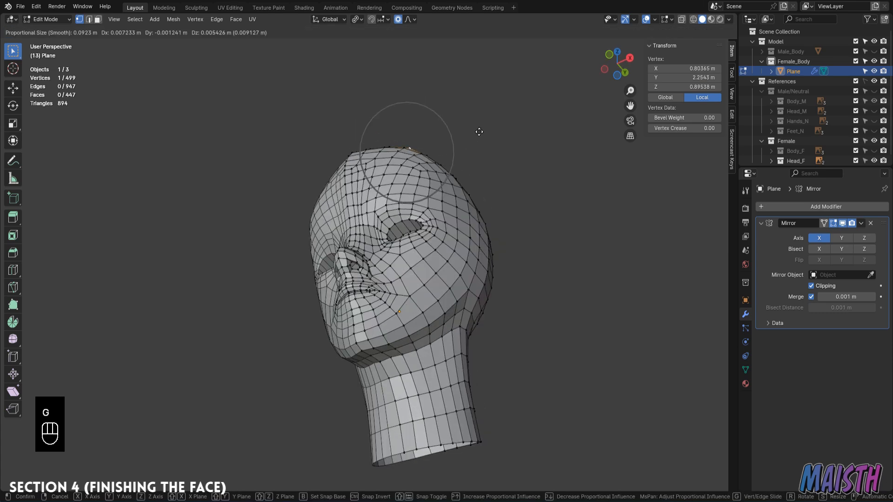
left_click(479, 131)
key("g")
left_click(455, 142)
middle_click_drag(455, 142, 399, 119)
key("g")
left_click(399, 115)
left_click(428, 143)
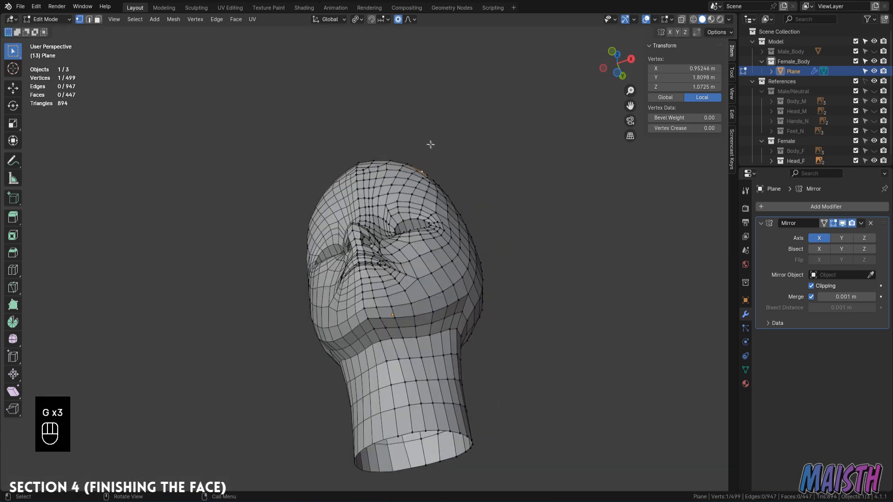
left_click(437, 143)
Set the Smooth brush radius to 162 px and smooth the side of the forehead.
key("Tab")
middle_click_drag(437, 142, 435, 190)
left_click_drag(430, 167, 430, 168)
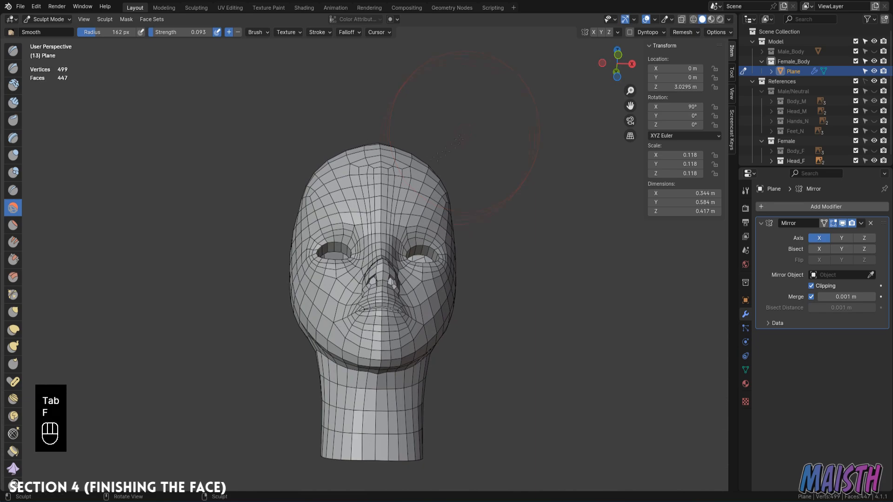
middle_click_drag(464, 130, 409, 158)
Adjust a vertex on the side of the head in the front view with proportional editing.
key("Tab")
key("1")
key("KP_3")
key("KP_1")
key("g")
left_click(460, 217)
mouse_move(460, 217)
middle_mouse_down()
mouse_move(404, 204)
mouse_move(494, 168)
middle_mouse_up()
key("Tab")
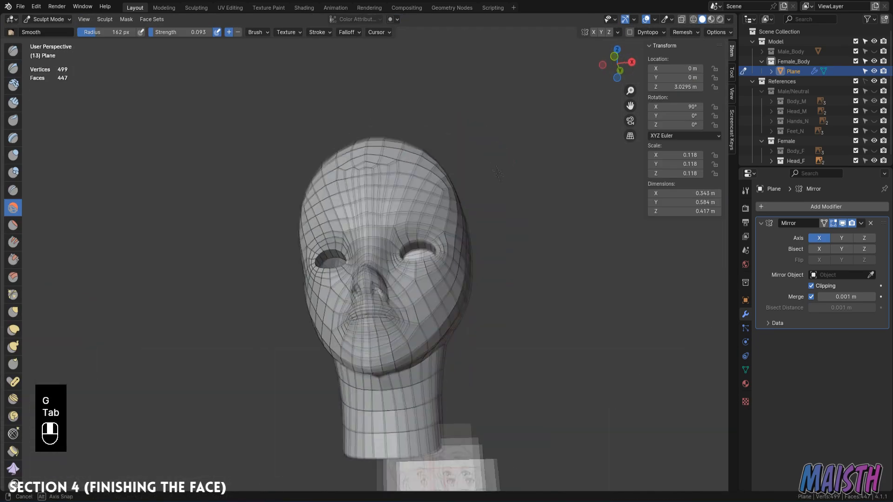
Move a vertex on the forehead's profile in the side view to adjust its curve.
mouse_move(465, 230)
middle_mouse_down()
mouse_move(340, 183)
mouse_move(328, 200)
middle_mouse_up()
key("Tab")
key("KP_3")
left_click(283, 215)
key("1")
key("g")
left_click(263, 221)
middle_click_drag(264, 221, 327, 219)
key("Tab")
Move a centre-line forehead vertex along the Y axis with proportional editing to round the front profile.
mouse_move(460, 209)
middle_mouse_down()
mouse_move(447, 183)
mouse_move(399, 209)
middle_mouse_up()
key("KP_3")
key("alt+z")
key("alt+z")
key("Tab")
key("1")
key("g")
key("g")
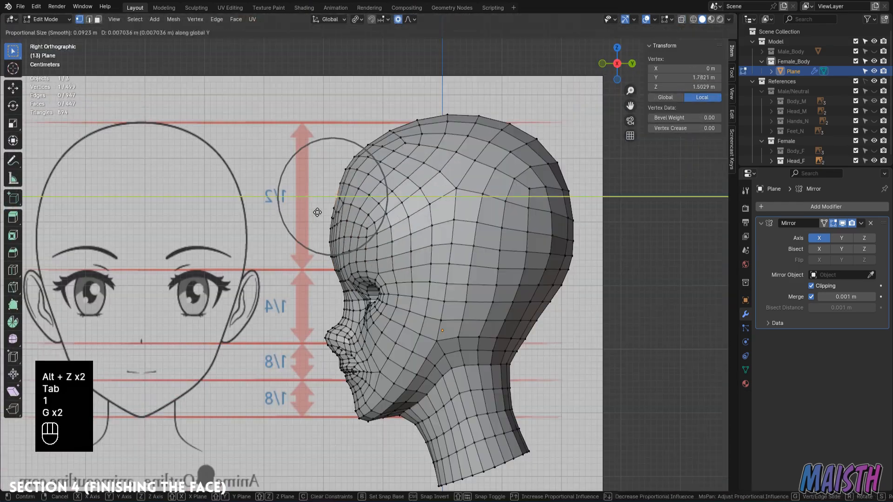
left_click(325, 165)
key("Tab")
Reshape the brow ridge by moving its vertices with proportional editing, and undo the last move.
mouse_move(324, 166)
middle_mouse_down()
mouse_move(369, 221)
mouse_move(371, 194)
middle_mouse_up()
key("Tab")
key("1")
left_click(367, 221)
key("g")
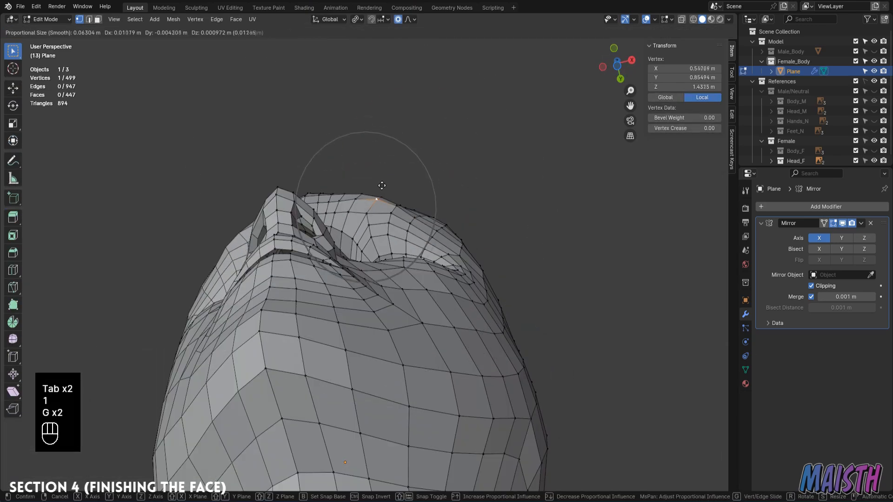
key("g")
left_click(421, 218)
key("g")
left_click(367, 207)
key("g")
middle_click_drag(367, 207, 311, 281)
key("ctrl+z")
Move the brow vertices and an edge at the brow's outer side with proportional editing to refine the brow contour.
key("g")
left_click(354, 282)
key("g")
left_click(298, 281)
key("2")
left_click(409, 288)
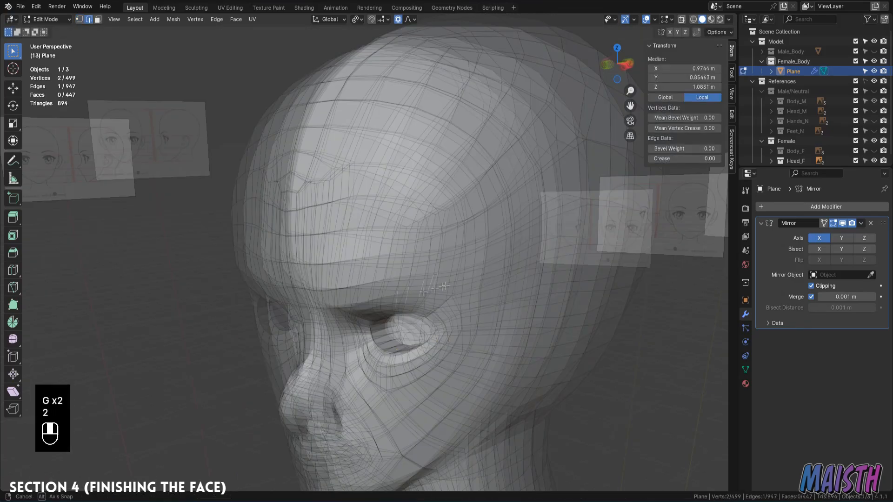
key("g")
left_click(449, 276)
Smooth the side of the face with the Smooth brush in Sculpt Mode.
scroll(460, 275, "down", 2)
key("Tab")
left_click(461, 316)
mouse_move(480, 275)
middle_mouse_down()
mouse_move(326, 274)
mouse_move(437, 265)
middle_mouse_up()
mouse_move(437, 265)
middle_mouse_down("ctrl")
mouse_move(437, 279)
mouse_move(380, 255)
mouse_move(386, 200)
mouse_move(399, 186)
mouse_move(369, 218)
middle_mouse_up("ctrl")
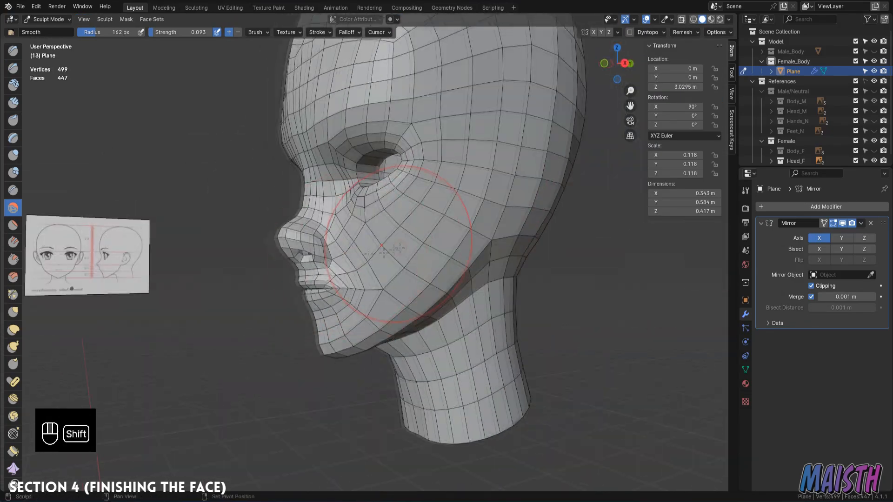
Delete the block of faces where the ear belongs on the side of the head, in the side view.
key("KP_3")
key("alt+z")
key("alt+z")
key("Tab")
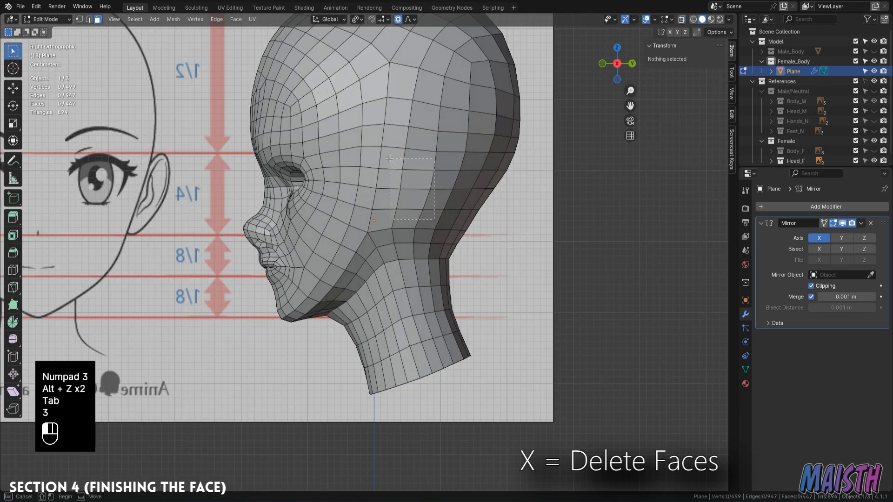
key("x")
left_click(479, 184)
middle_click_drag(479, 183, 485, 188)
key("Tab")
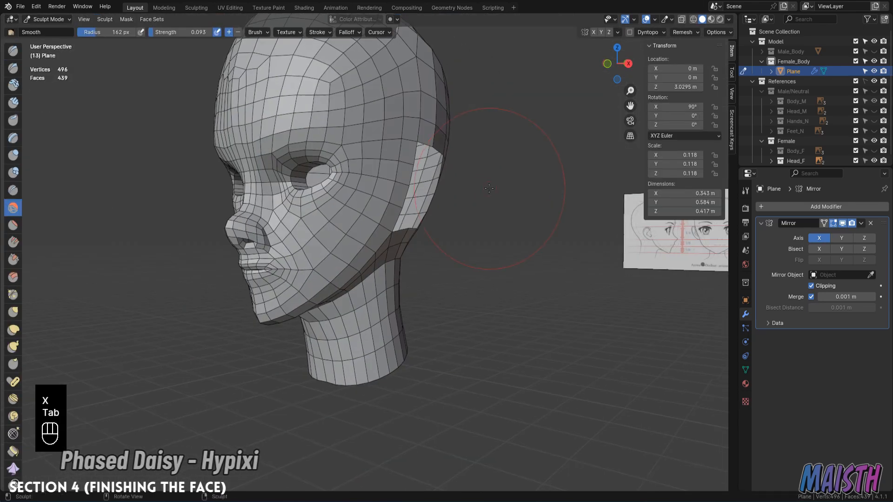
Add a UV sphere as a separate object for the eyeball and rotate it 90° about the X axis.
key("KP_1")
left_click(572, 286)
key("shift+a")
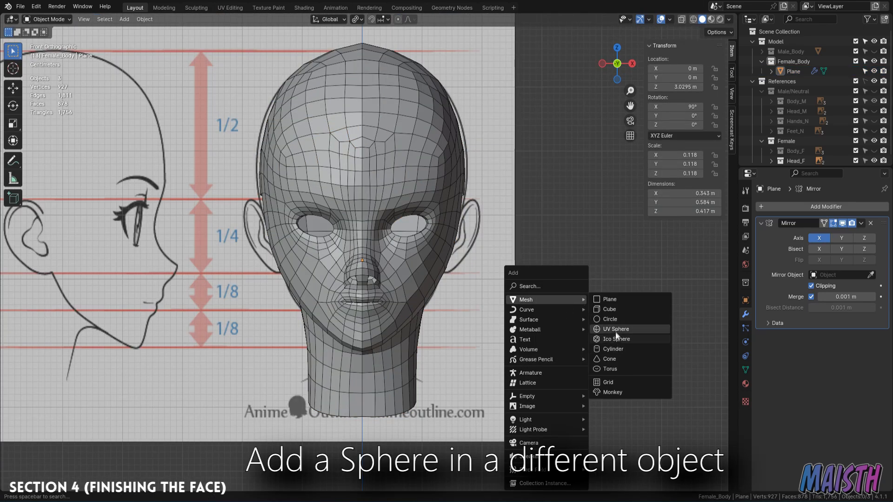
left_click(616, 329)
scroll(476, 347, "down", 10)
key("r")
key("x")
key("9")
key("0")
key("Return")
Raise the sphere along Z to eye height at 3.0772 m and scale it to 0.137.
key("g")
key("z")
left_click(457, 116)
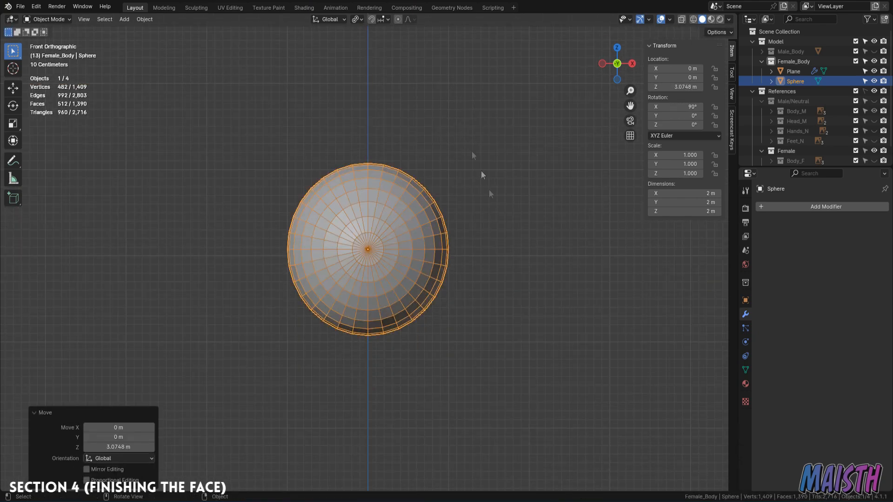
key("s")
key("KP_Decimal")
key("g")
key("z")
left_click(783, 221)
Add a Mirror modifier to the sphere.
left_click(849, 205)
type("m")
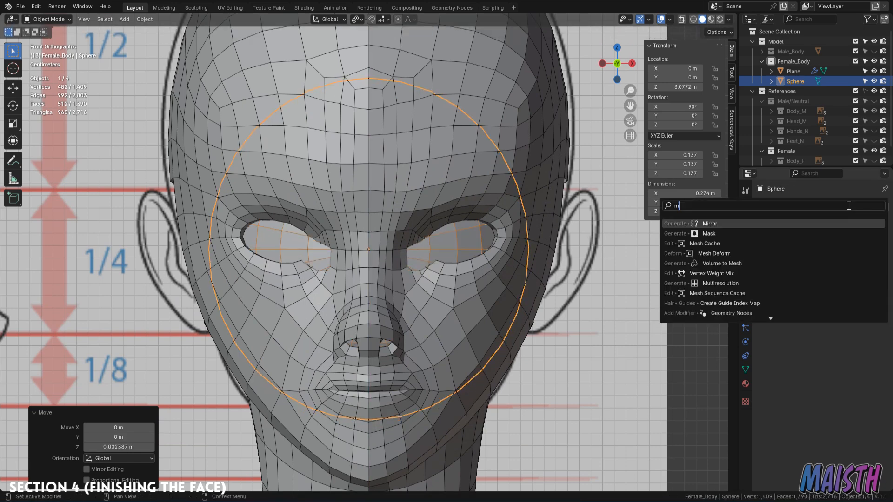
key("Return")
Scale down the sphere's mesh in Edit Mode and move it over the eye opening in the front view.
key("s")
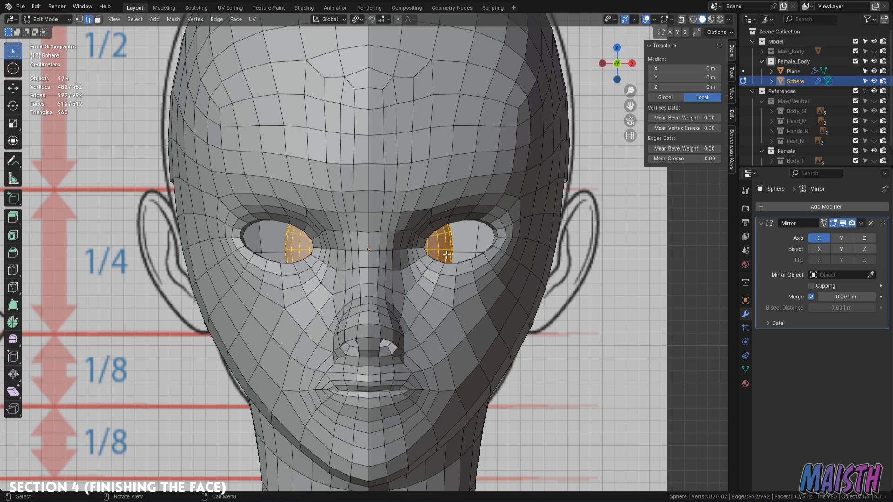
key("g")
left_click(563, 242)
left_click(527, 248)
key("g")
left_click(529, 250)
key("g")
key("x")
left_click(526, 247)
Move the eyeball mesh along the Y axis to seat it in the eye socket.
middle_click_drag(526, 247, 433, 251)
key("g")
key("y")
left_click(349, 252)
middle_click_drag(349, 252, 552, 251)
left_click(557, 263)
key("g")
key("y")
left_click(462, 256)
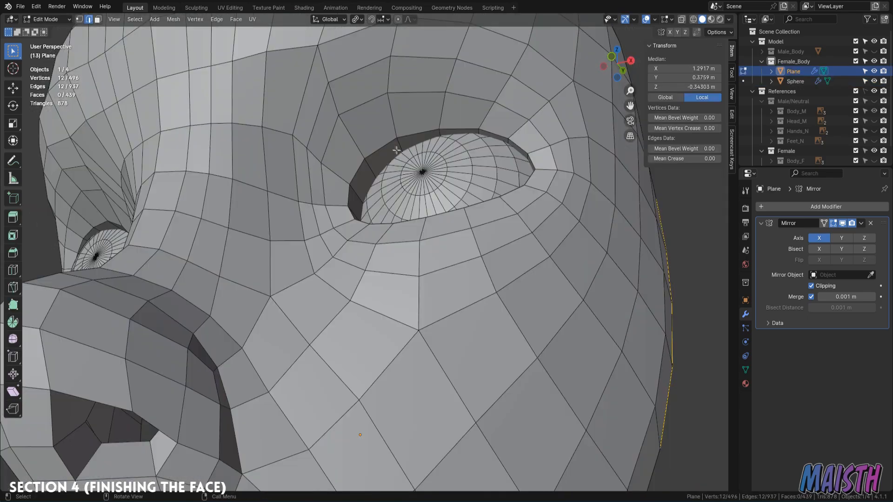
Rotate the ring of faces around the eye opening about X and scale it along Z with proportional editing.
middle_click_drag(373, 165, 568, 189)
key("o")
key("r")
key("x")
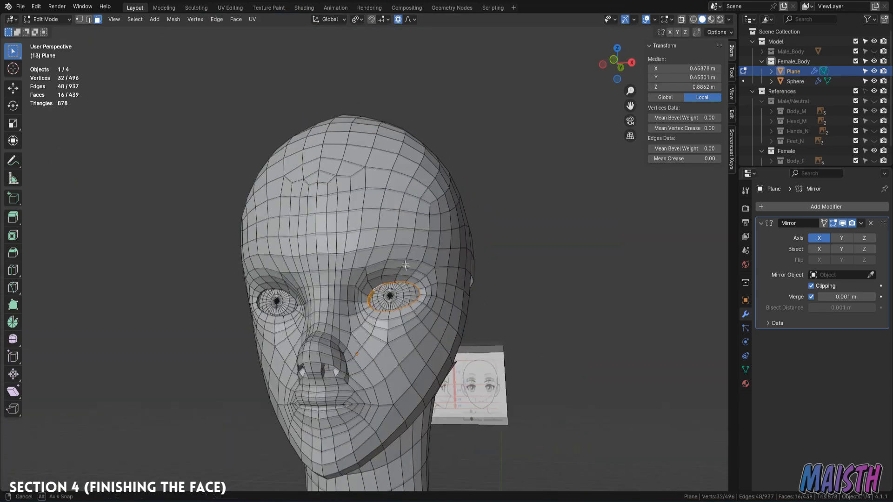
key("s")
key("z")
left_click(408, 267)
Move the selected upper part of the skull in the side view toward the reference outline.
key("g")
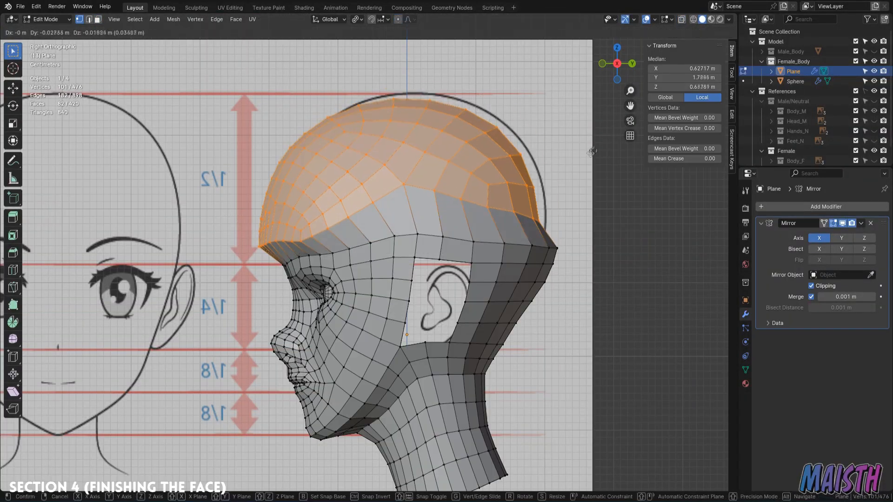
left_click(556, 178)
middle_click_drag(556, 178, 487, 190)
Set the Smooth brush radius to 230 px and smooth the back and top of the head in Sculpt Mode.
left_click(487, 190)
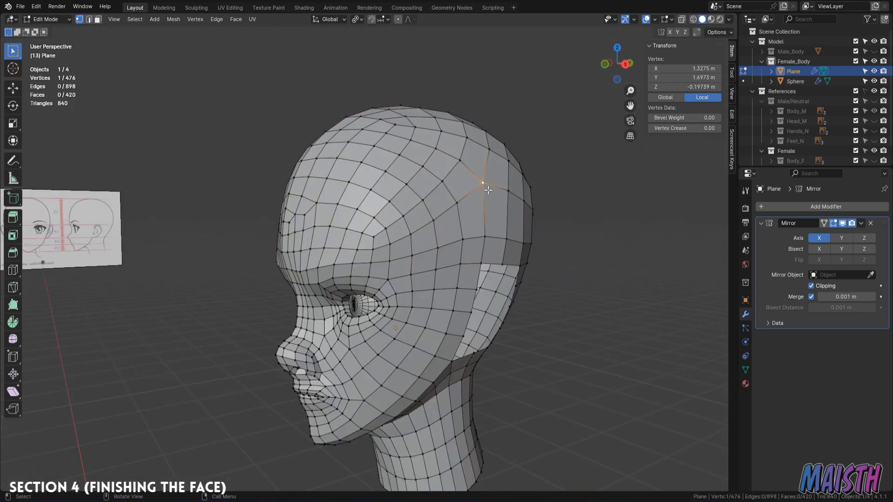
left_click(52, 53)
mouse_move(415, 189)
middle_mouse_down()
mouse_move(372, 204)
mouse_move(338, 249)
middle_mouse_up()
key("f")
left_click(338, 249)
middle_click_drag(421, 199, 409, 199)
middle_click_drag(369, 171, 499, 235)
mouse_move(461, 261)
middle_mouse_down()
mouse_move(350, 111)
mouse_move(465, 323)
mouse_move(392, 324)
middle_mouse_up()
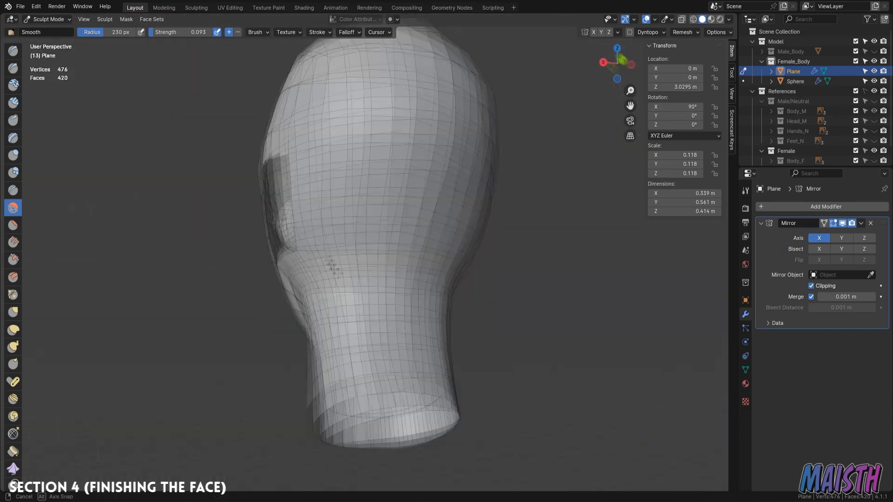
middle_click_drag(335, 244, 403, 122)
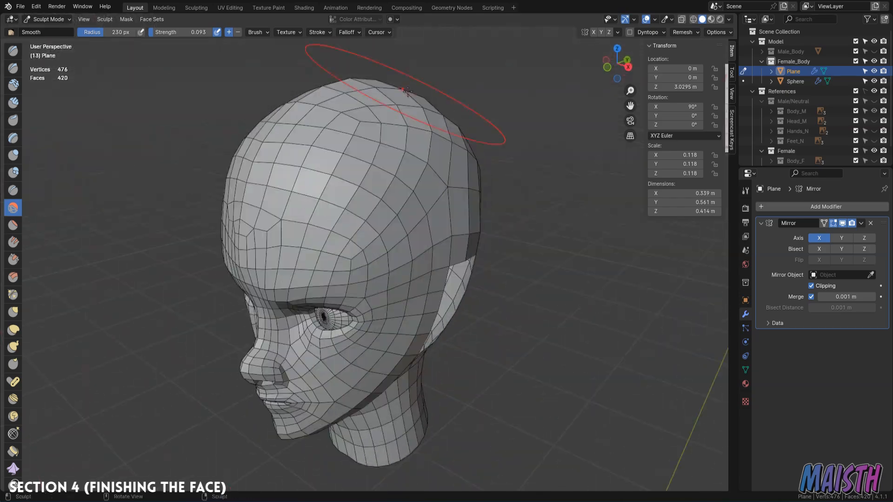
middle_click_drag(352, 162, 360, 196)
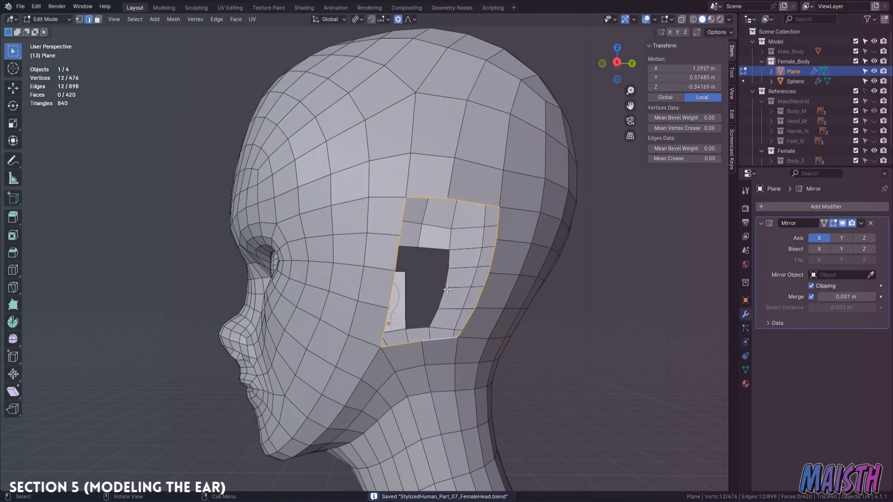
Move the ear hole's edge loop over the reference ear in the side view, and shift it along X in the front view.
key("KP_1")
key("KP_3")
key("g")
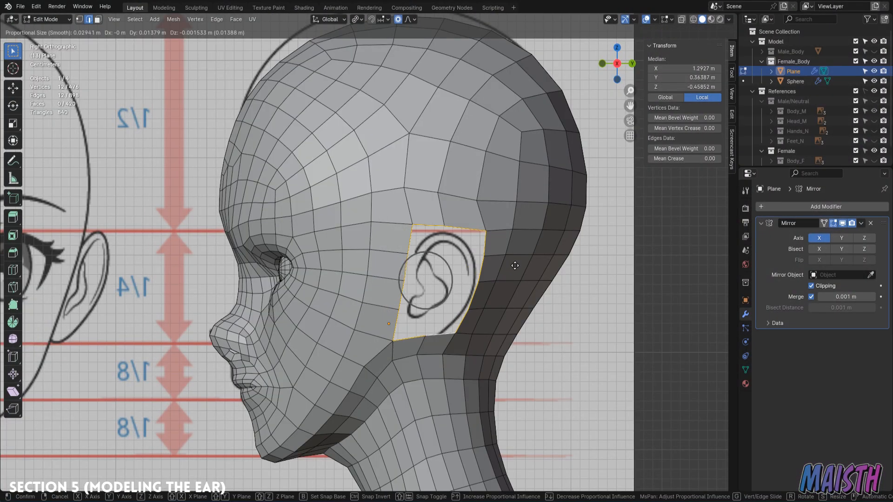
left_click(515, 266)
middle_click_drag(528, 266, 554, 323)
key("KP_1")
key("g")
key("x")
left_click(446, 304)
Move the ear hole's edge loop along the Y axis to fine-tune its position around the reference ear.
middle_click_drag(446, 305, 473, 172)
left_click(517, 279)
key("g")
key("y")
left_click(518, 279)
key("KP_3")
left_click(460, 205)
middle_click_drag(460, 205, 446, 225)
Turn off proportional editing, extrude the ear hole's edge loop in place and scale it inward to 0.748.
key("o")
key("KP_3")
scroll(408, 265, "up", 3)
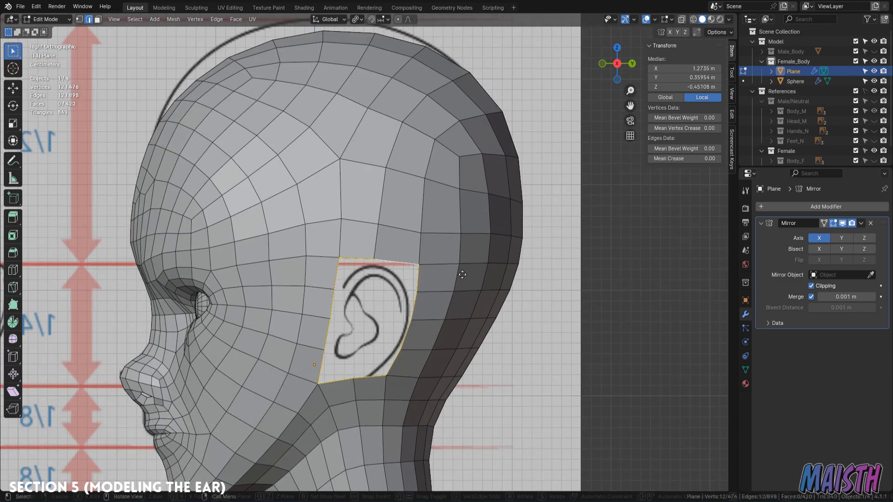
key("e")
right_click(462, 274)
key("s")
left_click(428, 278)
Apply Smooth Vertices to the inner loop of the ear hole.
scroll(372, 325, "down", 2)
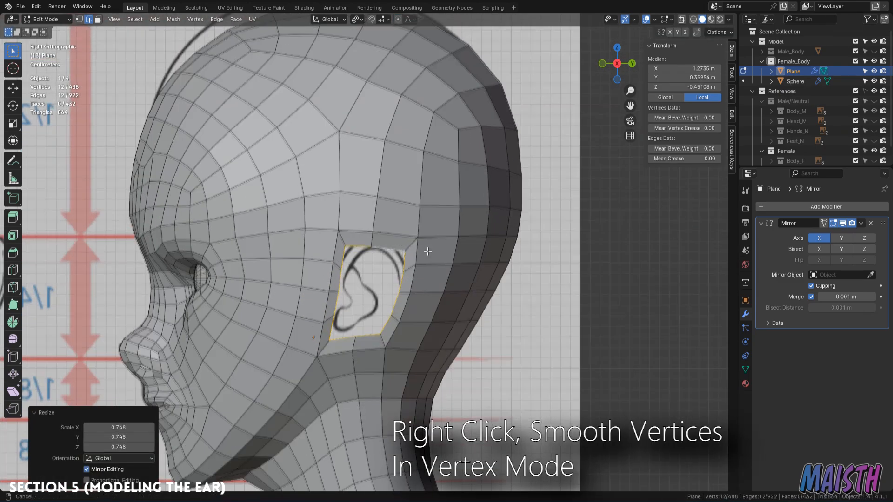
scroll(372, 326, "up", 4)
right_click(530, 298)
left_click(491, 389)
middle_click_drag(465, 325, 419, 232, "shift")
Select the nine connected edges of the ear hole that follow the reference ear's outer rim, leaving the lower front unselected.
key("2")
left_click(396, 182)
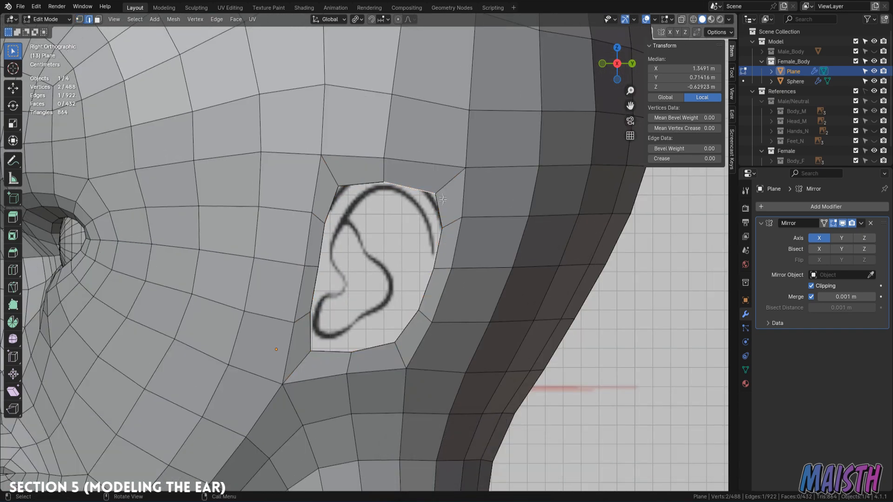
middle_click_drag(397, 193, 260, 190)
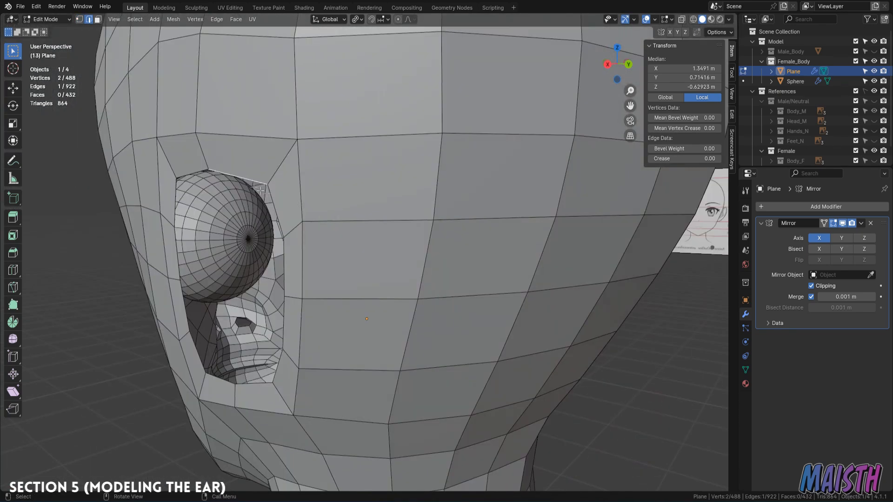
key("KP_1")
key("KP_3")
left_click(369, 336)
key("alt+z")
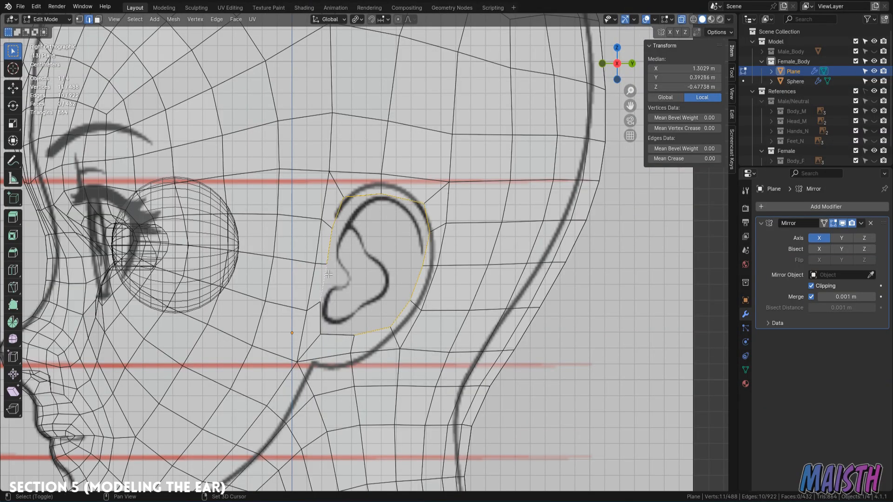
key("alt+z")
mouse_move(403, 239)
middle_mouse_down()
mouse_move(386, 235)
mouse_move(395, 229)
middle_mouse_up()
scroll(336, 288, "down", 3)
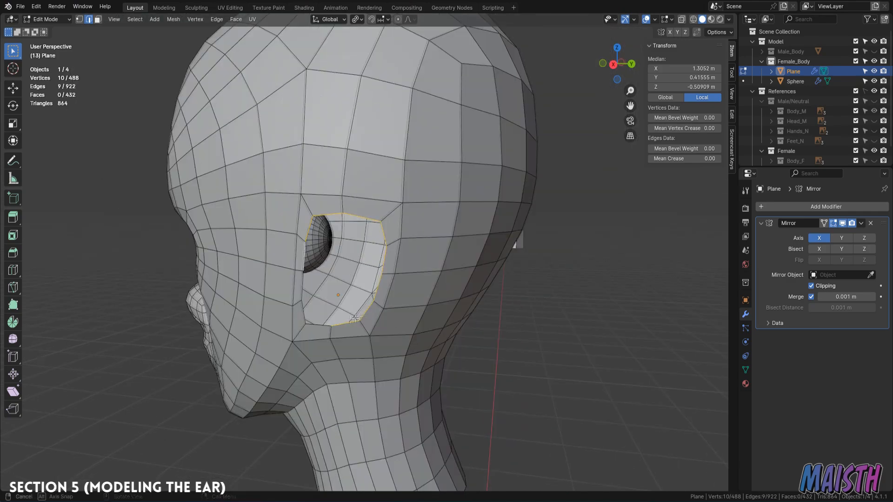
Extrude the selected ear hole edges outward along the X axis to form the ear's outer wall.
middle_click_drag(515, 245, 485, 249)
key("e")
right_click(321, 339)
key("x")
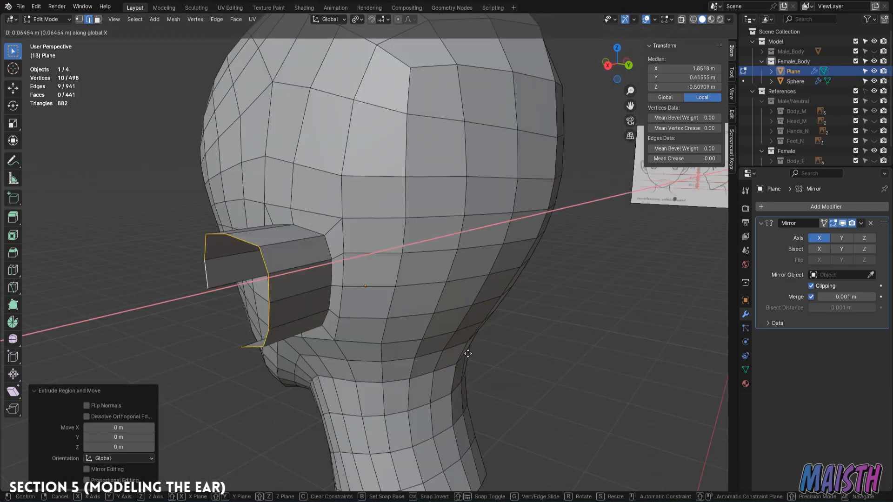
left_click(462, 343)
Extrude the ear wall's outer edges in place and scale them inward to 0.812 to form a rim.
middle_click_drag(463, 317, 454, 251)
key("KP_1")
key("KP_3")
key("e")
key("Escape")
key("s")
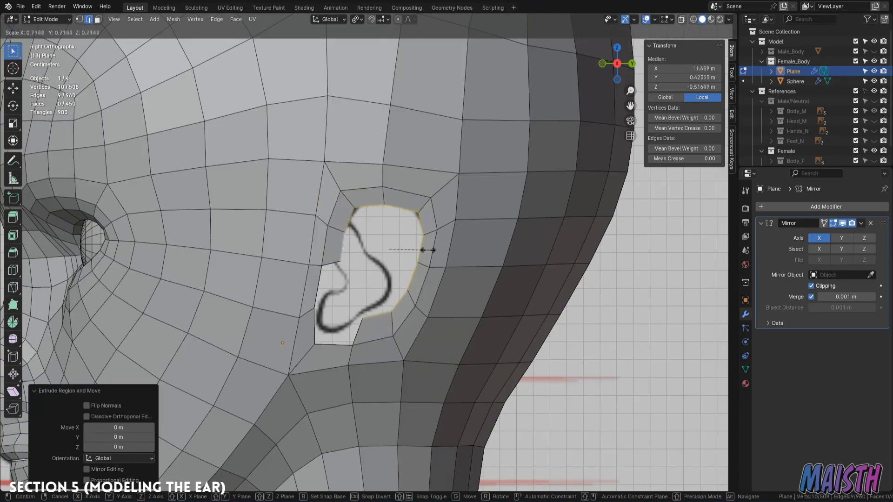
left_click(432, 248)
Select the ear's rim face loop and flatten it by scaling to 0 along X.
middle_click_drag(432, 247, 474, 256)
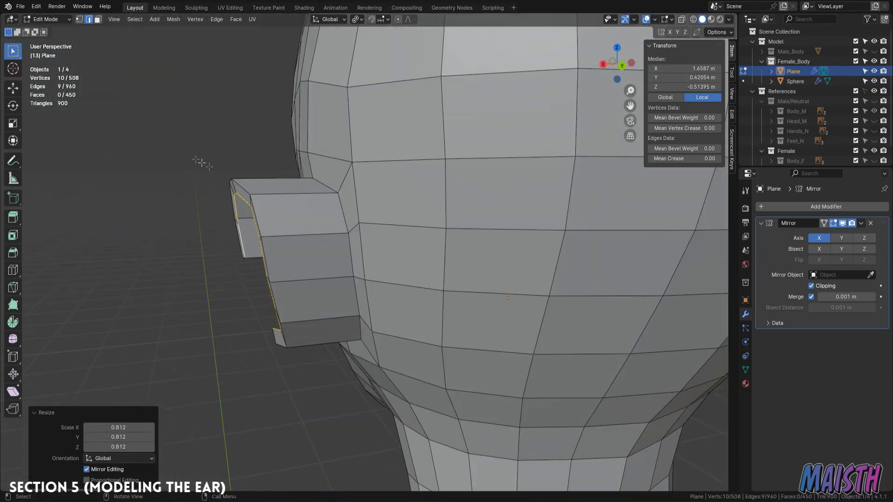
key("3")
left_click(274, 186, "alt")
left_click(247, 233, "alt")
middle_click_drag(246, 233, 427, 247)
key("s")
key("x")
key("0")
key("Return")
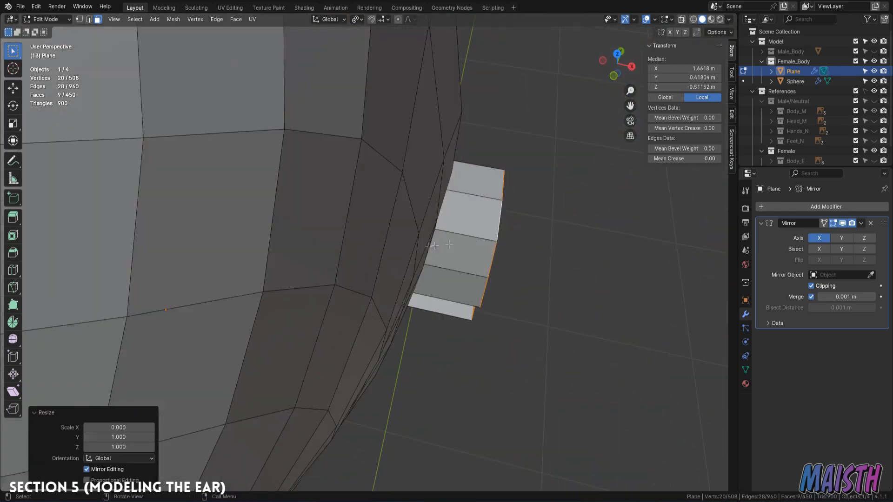
Move the edge at the lower end of the ear rim along X toward the head, finishing with a -0.006404 m shift.
middle_click_drag(563, 230, 473, 212)
middle_click_drag(471, 250, 431, 326)
key("2")
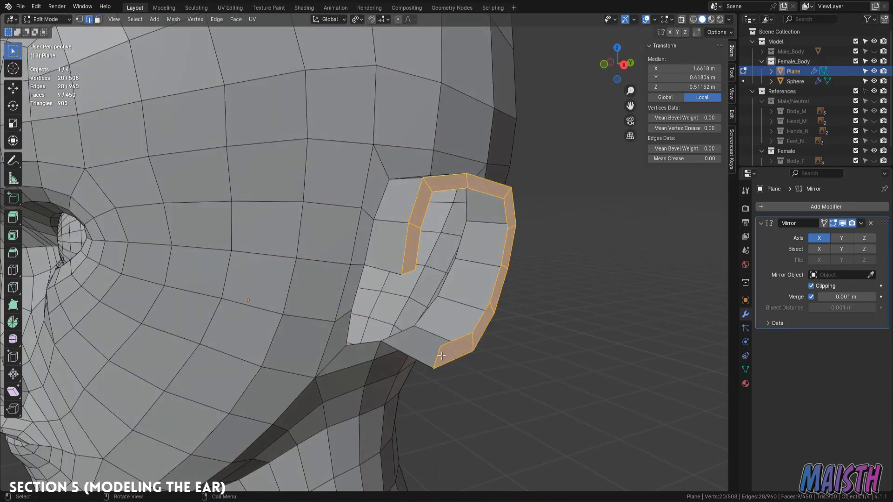
middle_click_drag(449, 370, 487, 372)
left_click(486, 354)
key("g")
key("x")
left_click(413, 355)
middle_click_drag(493, 322, 459, 311)
key("g")
key("x")
left_click(412, 325)
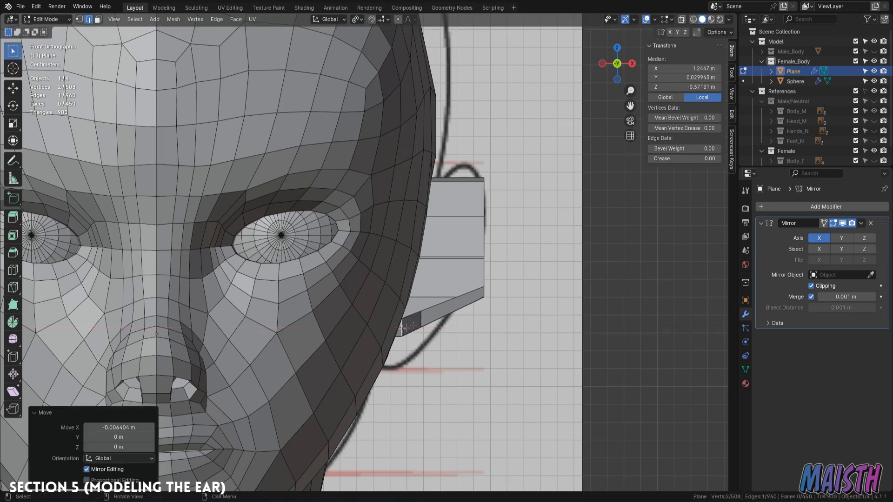
Move the ear rim's lower outer edge and the next edge above it along X toward the head.
left_click(480, 295)
key("g")
key("x")
left_click(440, 296)
middle_click_drag(440, 297, 340, 294)
left_click(460, 256)
middle_click_drag(459, 256, 446, 268)
key("g")
key("x")
left_click(403, 268)
Move the ear rim's upper edges individually along X to shape its outline, finishing with a -0.010223 m shift on the top edge.
left_click(305, 240)
middle_click_drag(321, 239, 344, 290)
key("g")
key("x")
left_click(293, 223)
scroll(307, 265, "up", 1)
left_click(267, 229)
key("g")
key("x")
left_click(296, 233)
middle_click_drag(296, 233, 306, 247)
left_click(306, 248)
key("g")
key("x")
left_click(314, 256)
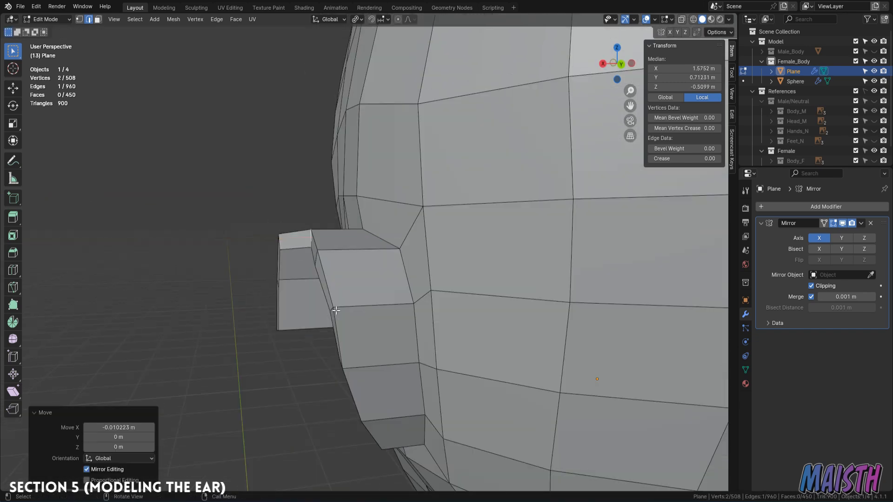
Adjust two more ear edges along X so the ear's depth changes smoothly.
left_click(333, 310)
key("g")
key("x")
left_click(340, 309)
middle_click_drag(340, 309, 358, 279)
left_click(290, 260)
key("g")
key("x")
middle_click_drag(290, 259, 390, 247)
Move a face of the ear along X, followed by a neighbouring edge along the same axis.
left_click(389, 288)
key("3")
left_click(393, 308)
key("g")
key("x")
left_click(384, 321)
middle_click_drag(383, 321, 400, 339)
key("2")
left_click(373, 327)
key("g")
key("x")
left_click(399, 339)
Extrude the open edge at the front of the ear rim twice into the opening, rotating each segment to follow the reference.
middle_click_drag(500, 263, 353, 235)
key("e")
left_click(353, 273)
key("r")
left_click(374, 245)
key("e")
left_click(408, 250)
key("r")
left_click(416, 261)
key("g")
left_click(419, 254)
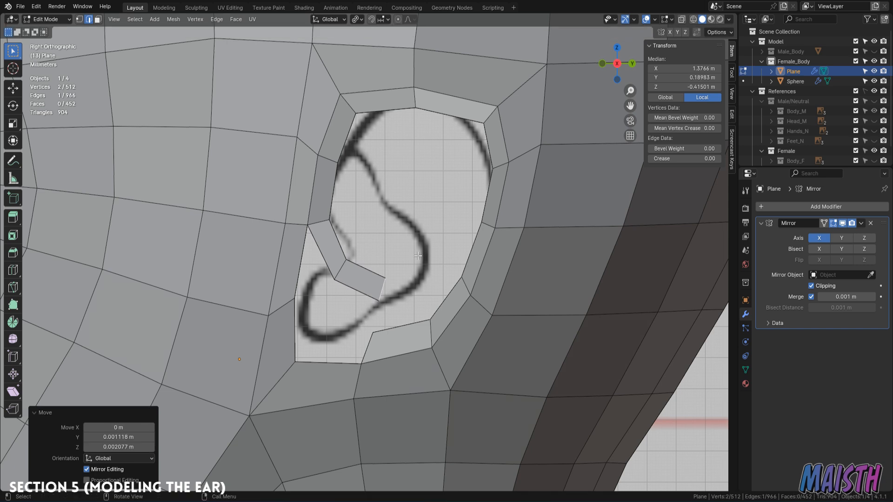
Extrude a third segment of the inner ear strip, then rotate and position its end edge along the reference line.
key("e")
left_click(430, 261)
key("r")
left_click(442, 259)
key("g")
left_click(427, 265)
Move the edge before the strip's last segment by -0.002236 m in Y and 0.000639 m in Z.
middle_click_drag(383, 288, 377, 265, "shift")
left_click(376, 264)
key("g")
left_click(419, 292)
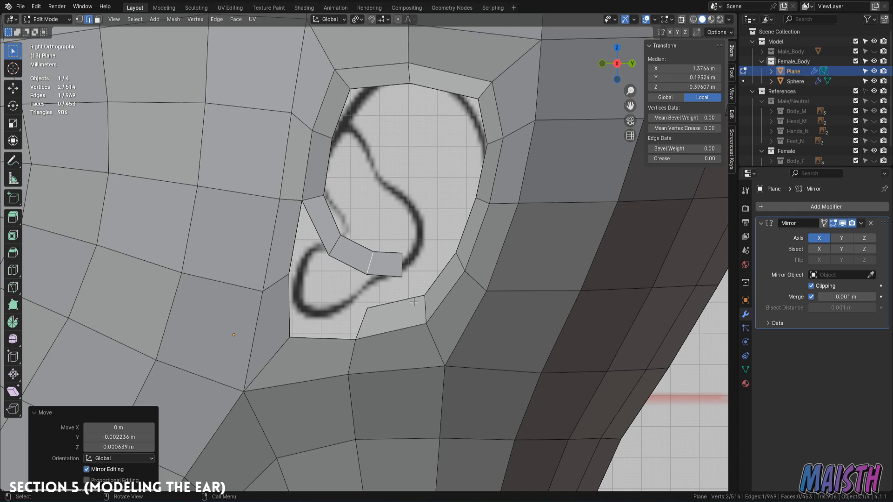
right_click(412, 315)
Subdivide the head edge directly below the ear's lower rim face.
middle_click_drag(412, 314, 383, 227, "shift")
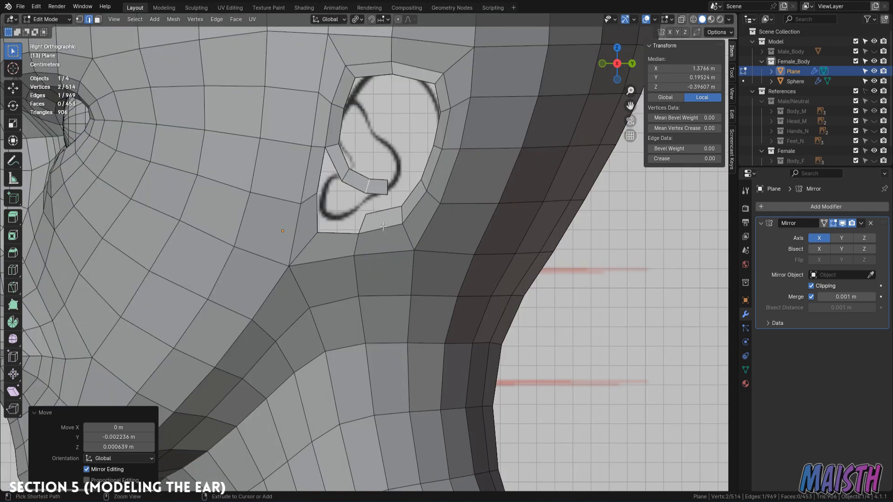
scroll(387, 241, "up", 2)
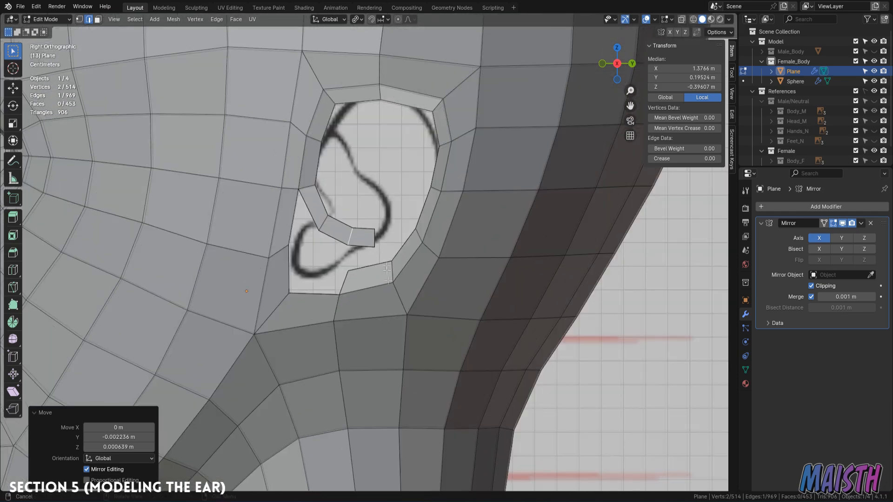
left_click(383, 320)
right_click(474, 342)
left_click(427, 219)
scroll(378, 328, "up", 2)
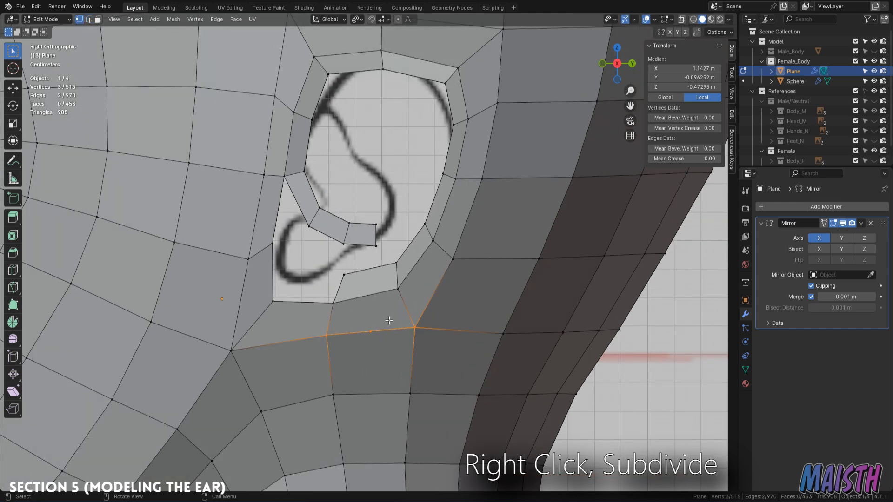
Cut an edge loop through the ear's lower rim face and select its outer vertex with the subdivision vertex below.
scroll(394, 263, "up", 3)
left_click(387, 278)
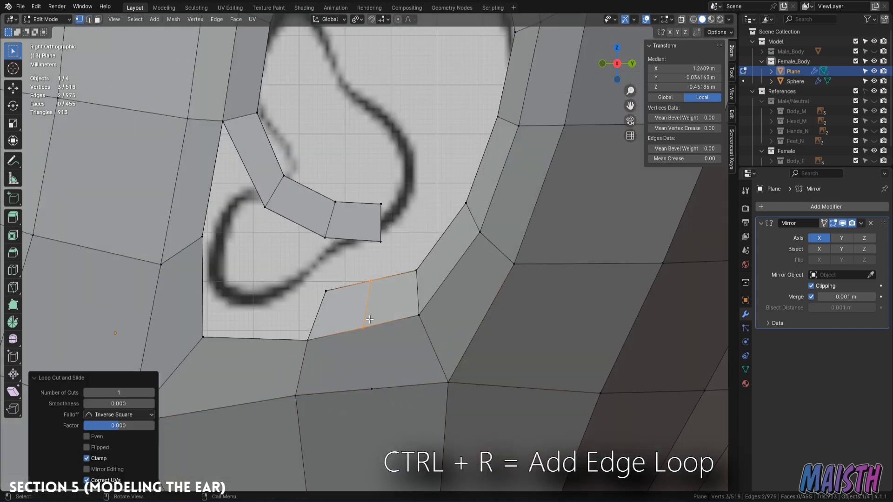
left_click(370, 325)
left_click(372, 389, "shift")
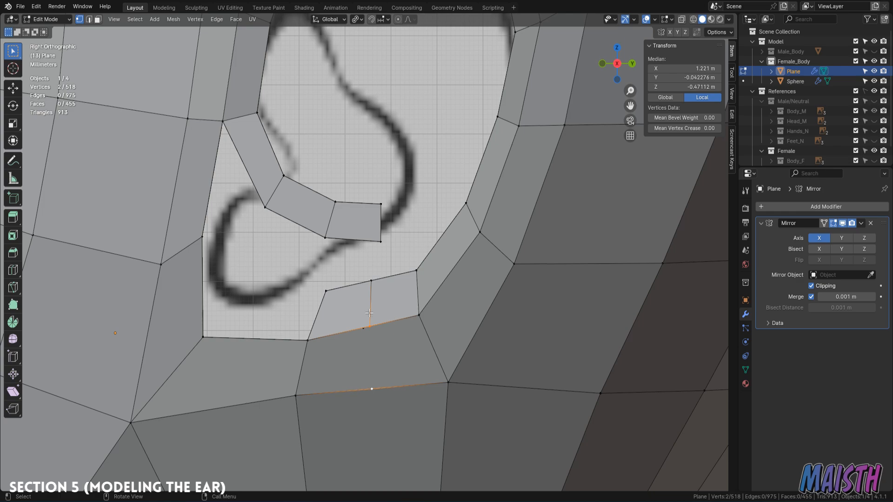
Move the end edge of the inner ear strip back toward the front of the ear.
key("2")
middle_click_drag(386, 305, 380, 338, "shift")
left_click(374, 253)
key("g")
left_click(361, 252)
Extrude the rear half of the lower rim's inner edge upward twice, reaching alongside the end of the front strip.
left_click(387, 305)
key("e")
left_click(387, 235)
middle_click_drag(388, 236, 371, 249)
key("KP_3")
key("g")
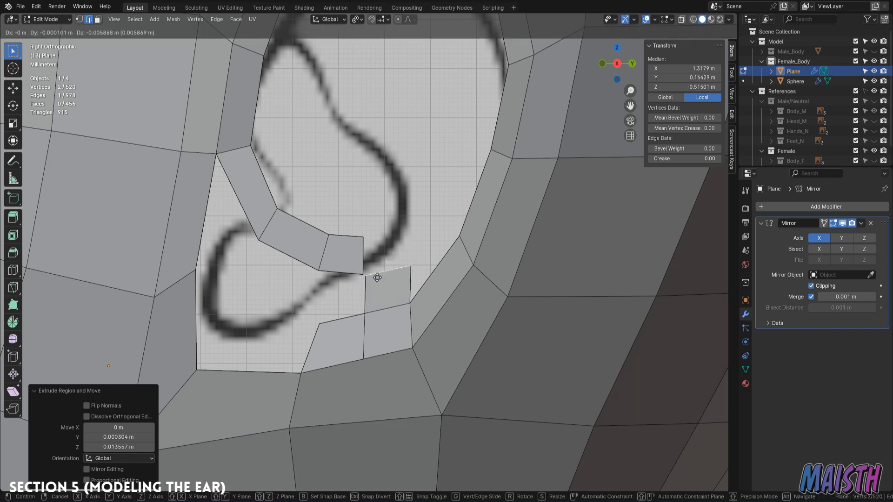
left_click(378, 277)
key("e")
left_click(377, 236)
Merge the adjoining vertex pairs of the front strip and the upward strip at their centers.
middle_click_drag(377, 237, 412, 320, "shift")
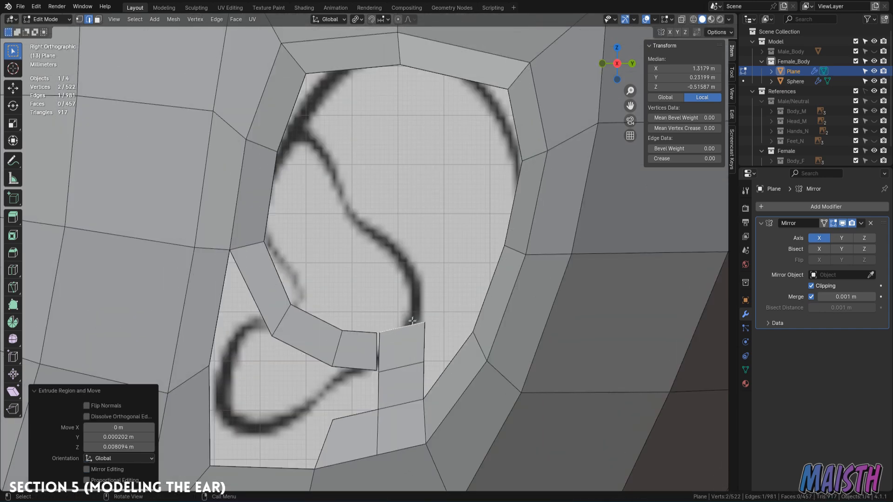
left_click(388, 349, "shift")
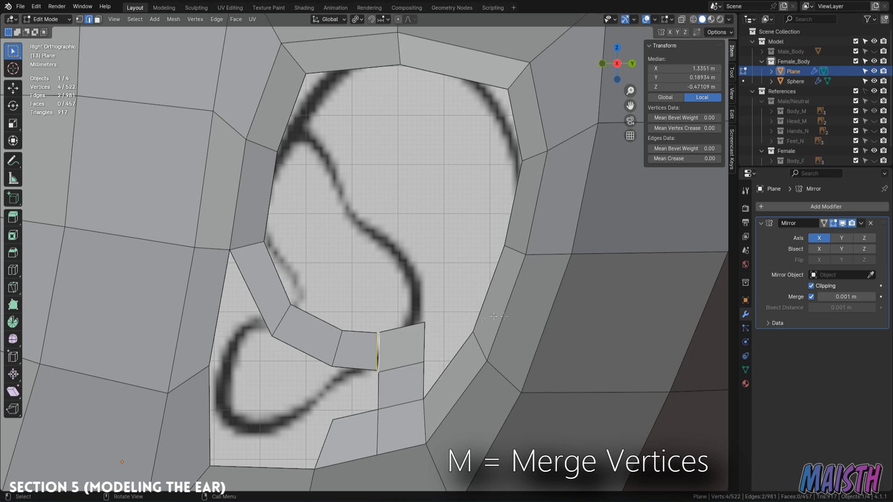
left_click(457, 314)
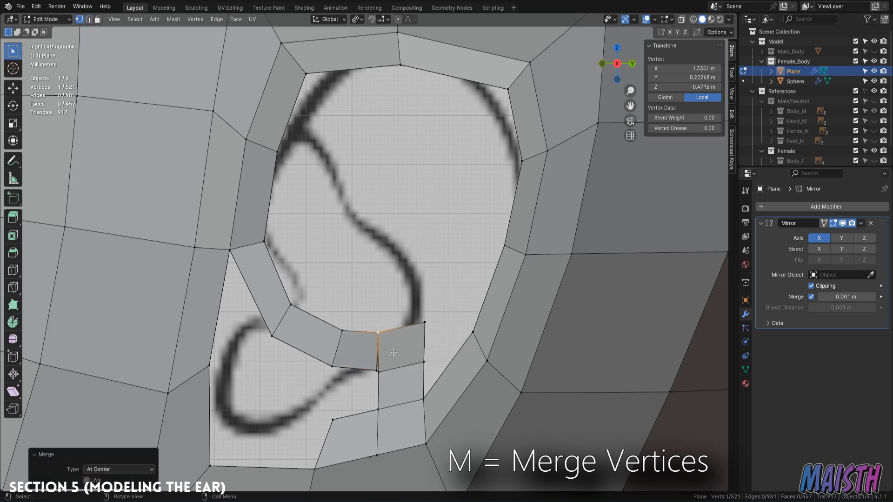
left_click(467, 335)
left_click(423, 320, "shift")
Reposition the merged edge between the two inner ear strips along Y and X.
middle_click_drag(424, 320, 365, 361)
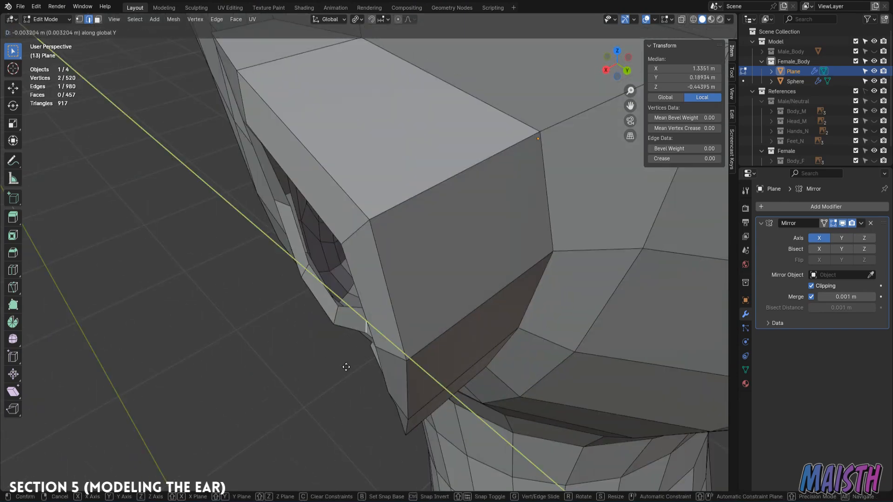
middle_click_drag(339, 317, 297, 279)
key("g")
key("y")
left_click(462, 294)
left_click(376, 340)
key("g")
key("x")
left_click(472, 337)
Extrude the upward strip's top edge by -0.004249 m in Y and 0.016997 m in Z, then align it with the reference curve.
left_click(404, 327)
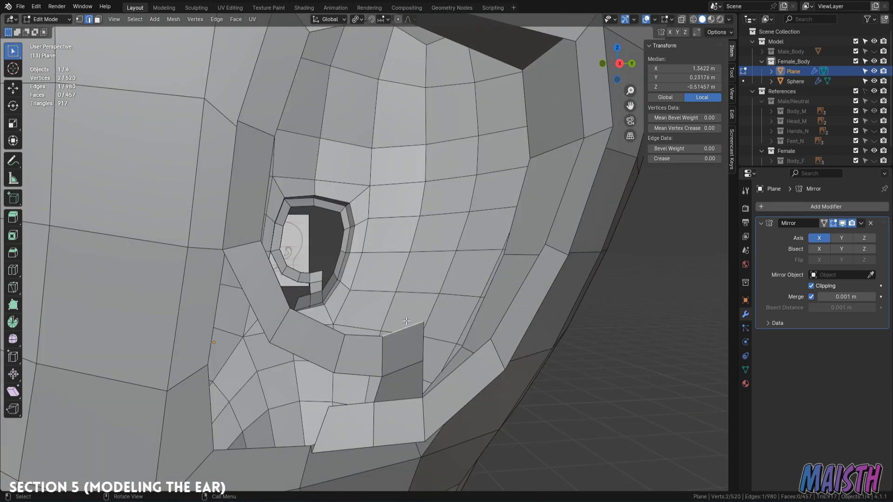
key("KP_3")
key("e")
left_click(413, 236)
key("r")
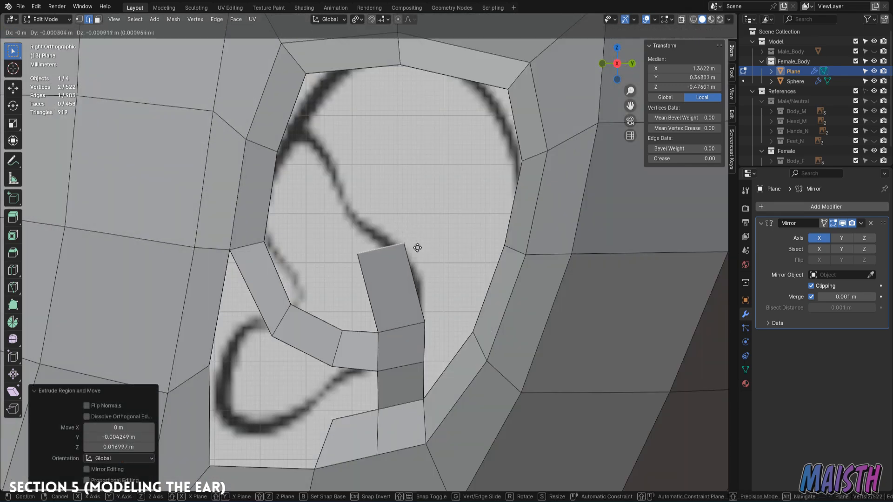
left_click(419, 241)
Extend the strip with two more segments toward the ear's top, finishing with a move of 0.005969 m in Y and 0.008701 m in Z.
key("e")
left_click(380, 184)
key("r")
left_click(383, 176)
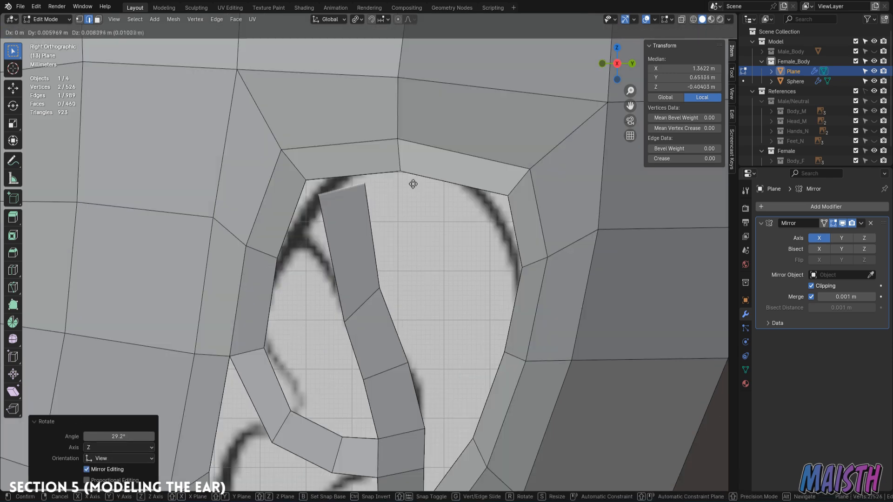
left_click(412, 183)
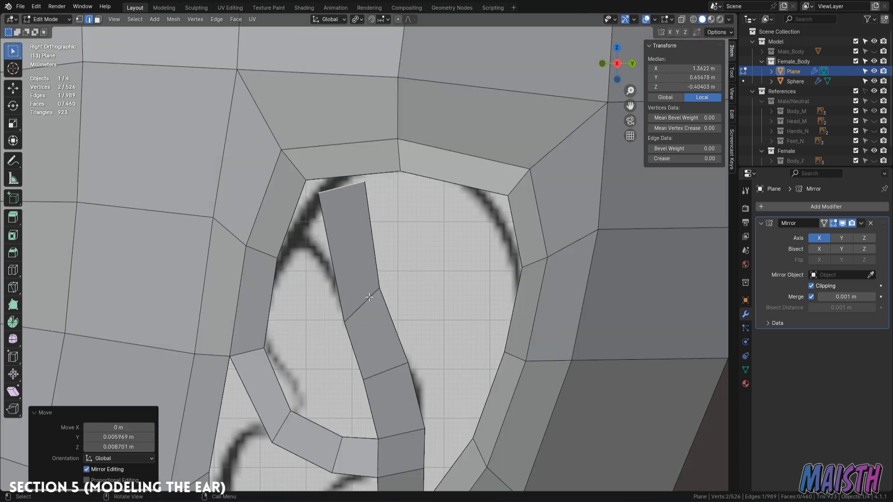
Move the two middle cross edges of the long strip toward the back of the ear.
left_click(369, 297)
key("g")
left_click(400, 286)
left_click(394, 373)
key("g")
left_click(408, 365)
Rotate and reposition the strip's upper cross edge, then split its long top face with an added edge shifted into a smooth curve.
left_click(387, 295)
key("r")
left_click(396, 305)
key("g")
left_click(424, 290)
left_click(371, 241)
key("g")
left_click(413, 224)
Subdivide the head edge above the ear and cut a matching edge loop through the upper front rim face.
middle_click_drag(343, 175, 355, 200, "shift")
right_click(356, 158)
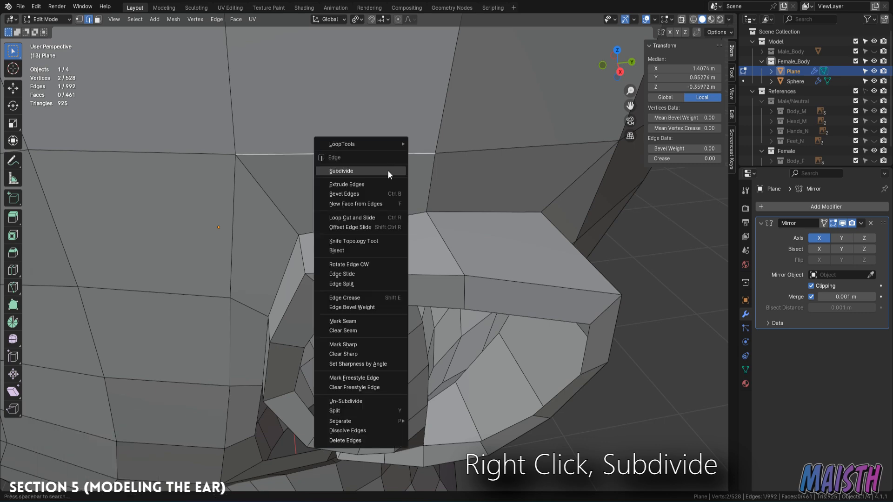
left_click(387, 170)
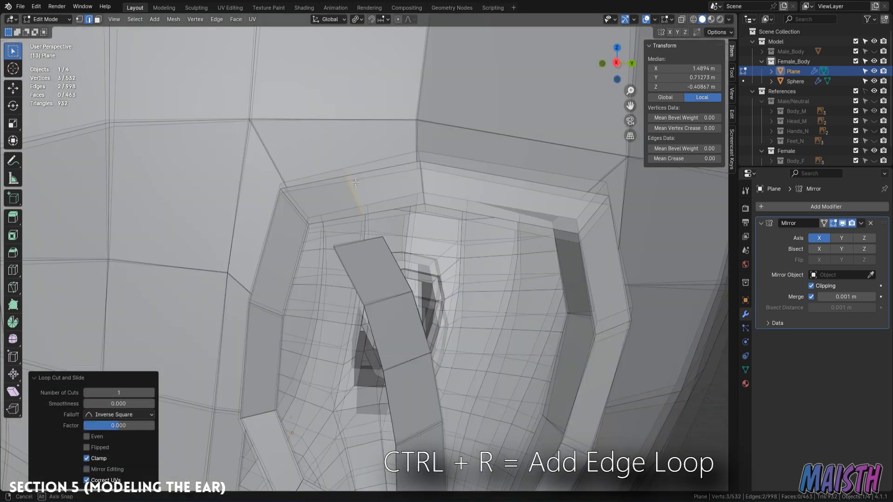
Fill a face between the strip's top end and the new upper rim edge, then reposition the strip's end edge.
key("KP_3")
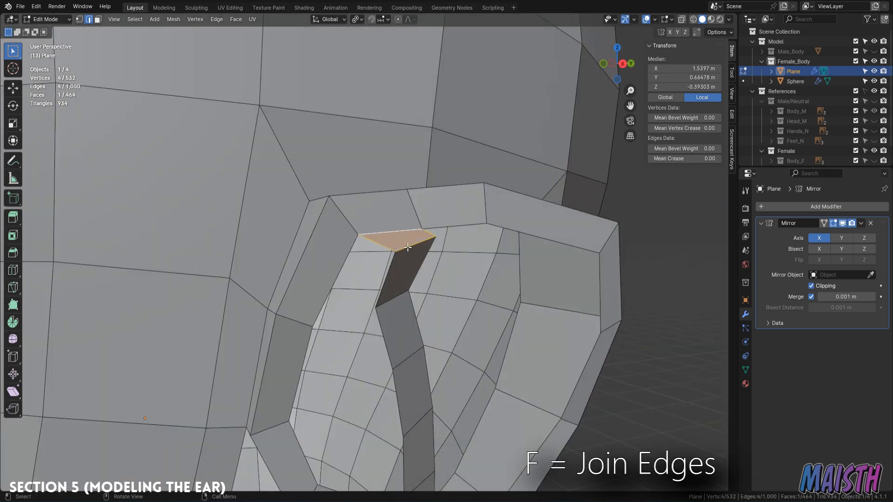
left_click(408, 247)
key("KP_3")
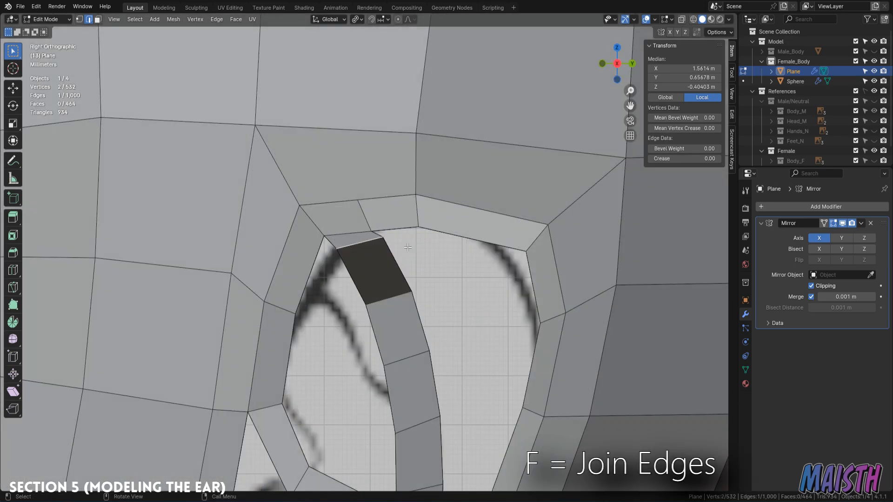
middle_click_drag(417, 268, 598, 317)
key("g")
left_click(598, 317)
Adjust the positions of vertices near the top of the inner ear strip.
key("1")
left_click(506, 281)
middle_click_drag(506, 281, 423, 356)
key("g")
left_click(421, 279)
left_click(439, 293)
key("g")
left_click(316, 349)
Rotate a cross edge near the inner ear strip's upper end by about 22° and reposition it in depth.
left_click(398, 353)
key("r")
left_click(450, 362)
key("g")
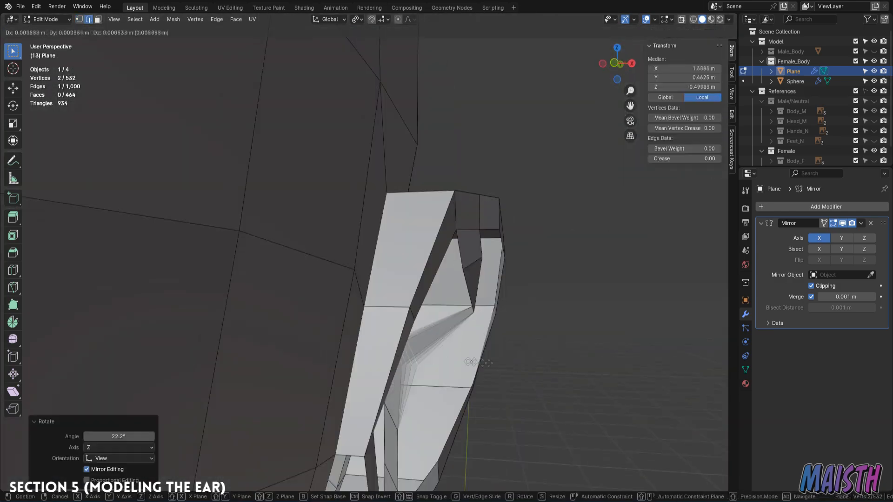
key("g")
left_click(467, 309)
Reposition another cross edge near the strip's top and rotate it to follow the strip's curve.
middle_click_drag(467, 309, 414, 288)
key("2")
left_click(409, 251)
key("g")
left_click(456, 247)
middle_click_drag(456, 247, 325, 223)
key("r")
left_click(463, 195)
Slide a vertex near the strip's top along its edge, then shift it along the X axis.
key("1")
left_click(429, 231)
key("g")
key("g")
left_click(391, 212)
key("g")
key("x")
left_click(423, 235)
Move the outer rim vertices around the top, rear and lower ear to match the reference ear outline.
middle_click_drag(390, 134, 390, 163, "shift")
left_click(389, 159)
key("g")
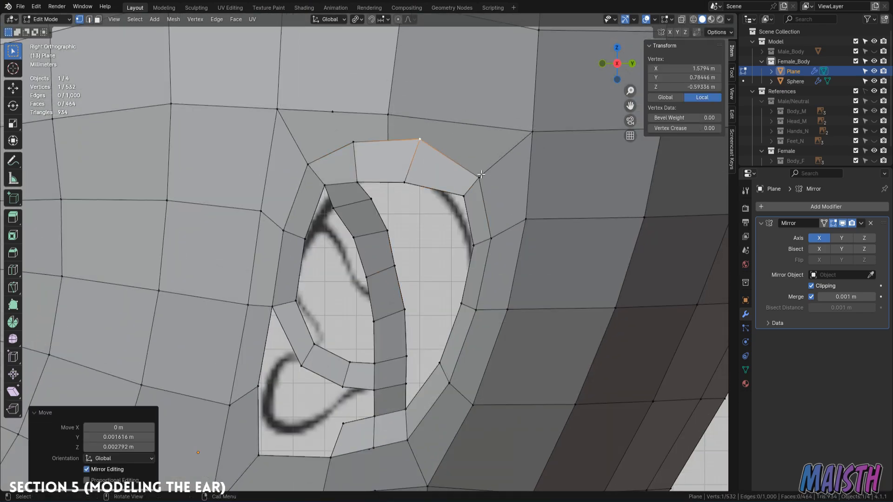
left_click(480, 175)
key("g")
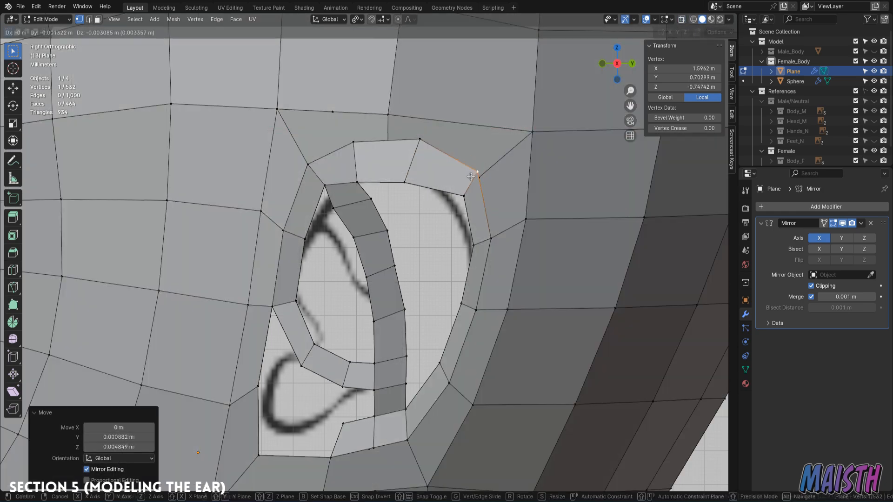
left_click(489, 248)
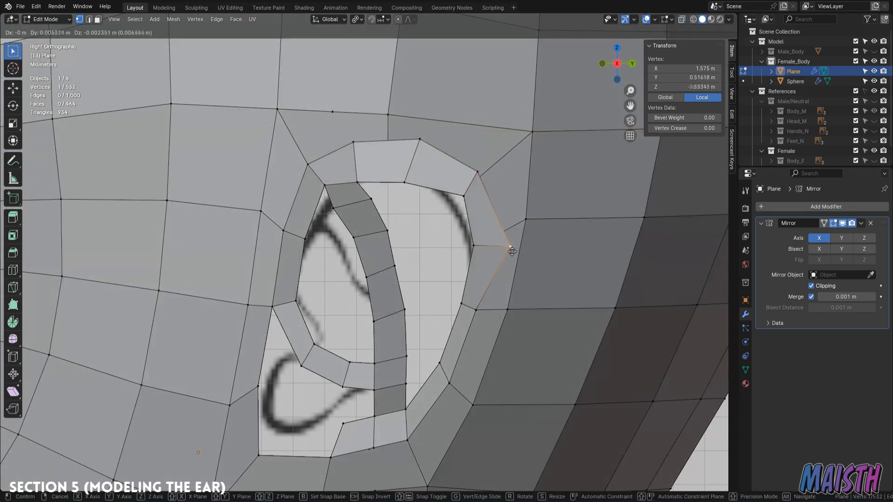
left_click(488, 325)
middle_click_drag(488, 325, 465, 282, "shift")
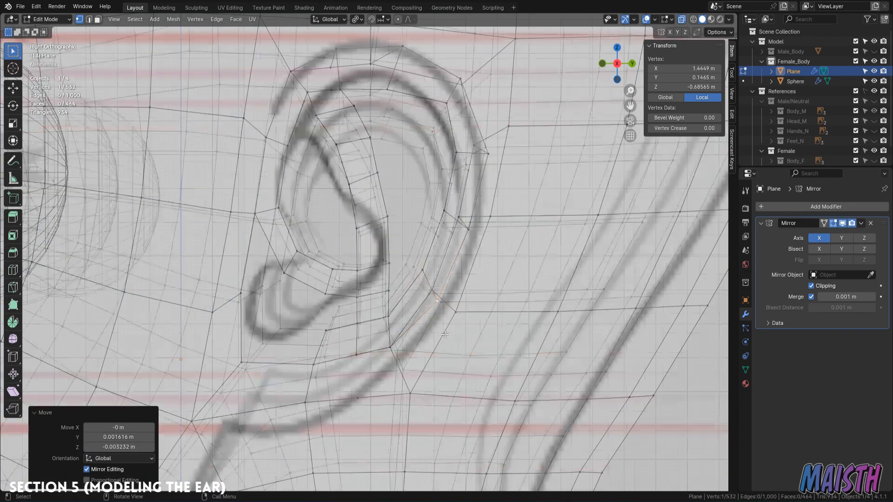
scroll(441, 324, "down", 2)
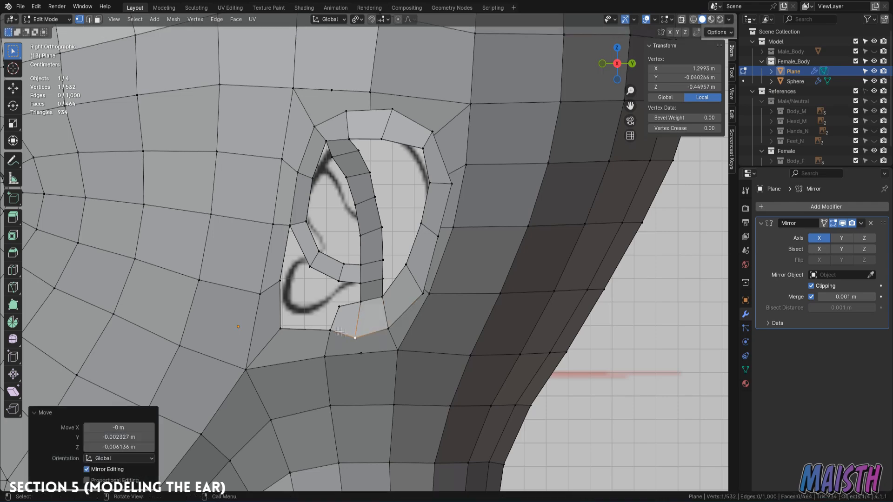
Shift the vertex at the bottom of the ear rim along the X axis to adjust its depth.
middle_click_drag(331, 329, 362, 312)
key("g")
key("y")
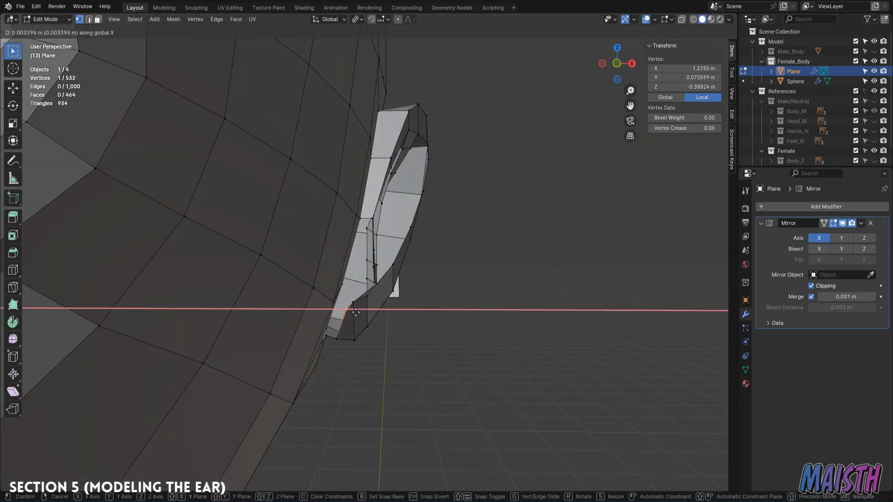
left_click(355, 312)
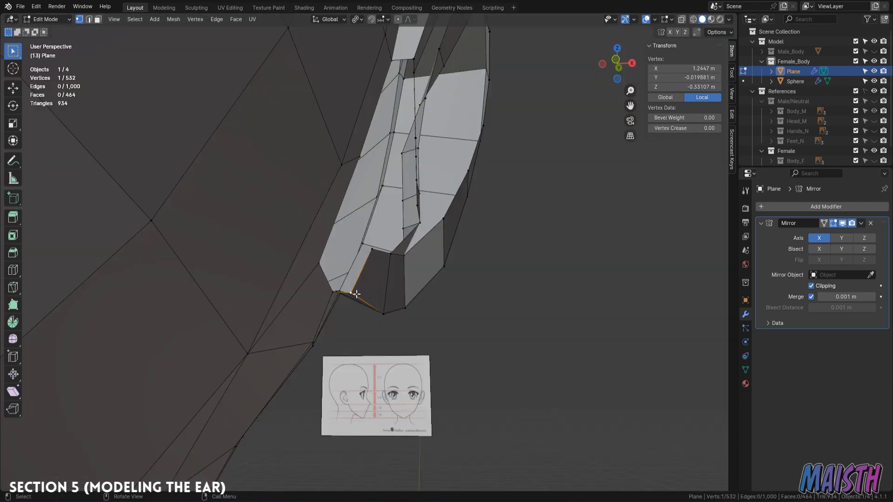
Slide the lower and front rim vertices fully onto their neighbours and merge the whole mesh's vertices by distance.
left_click(346, 294)
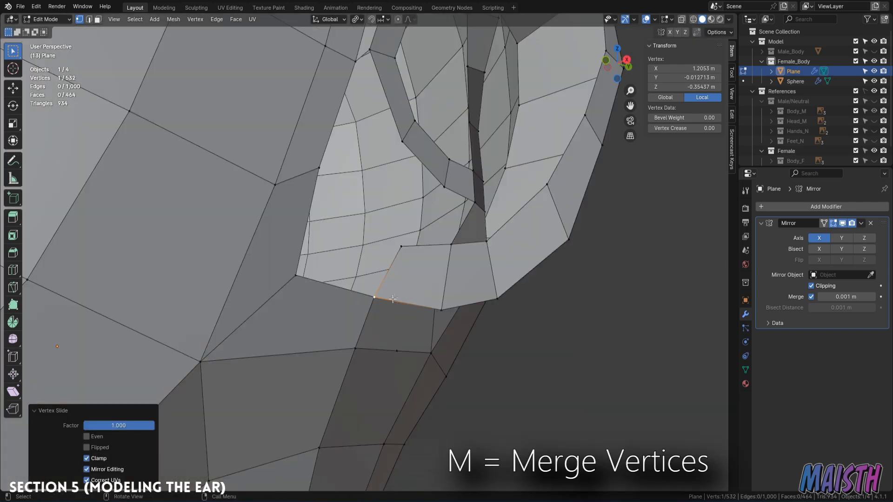
key("a")
key("m")
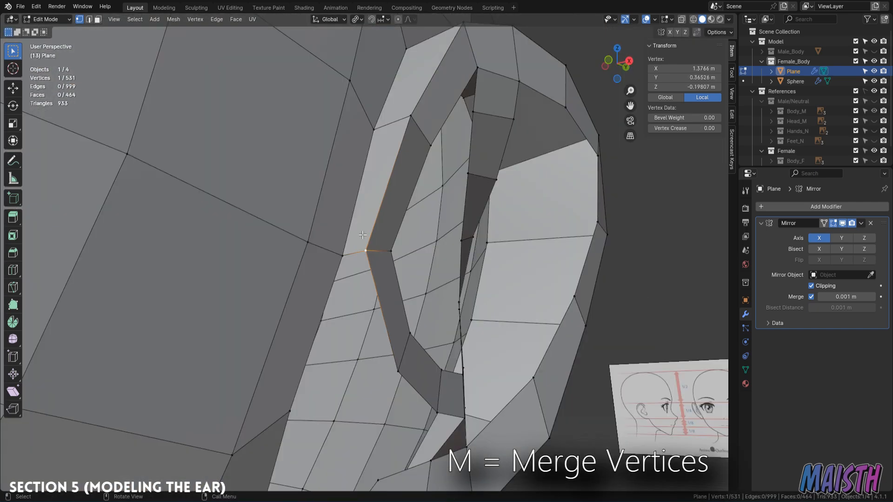
key("g")
key("g")
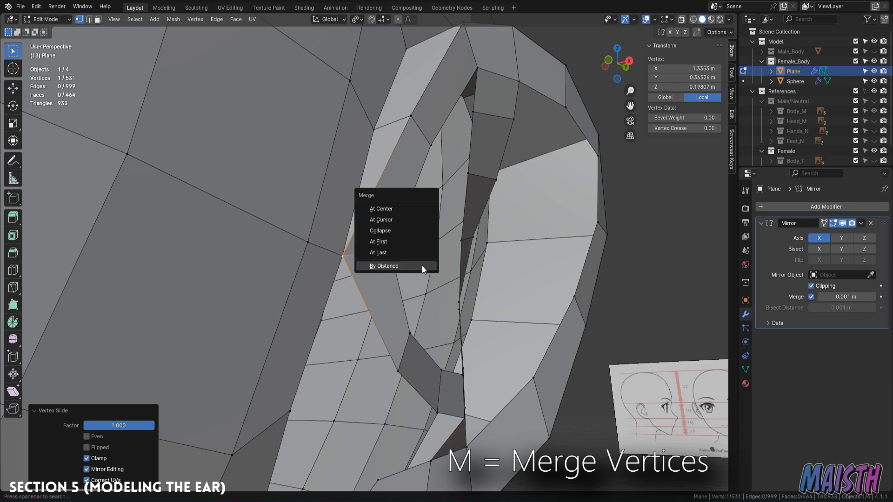
left_click(422, 265)
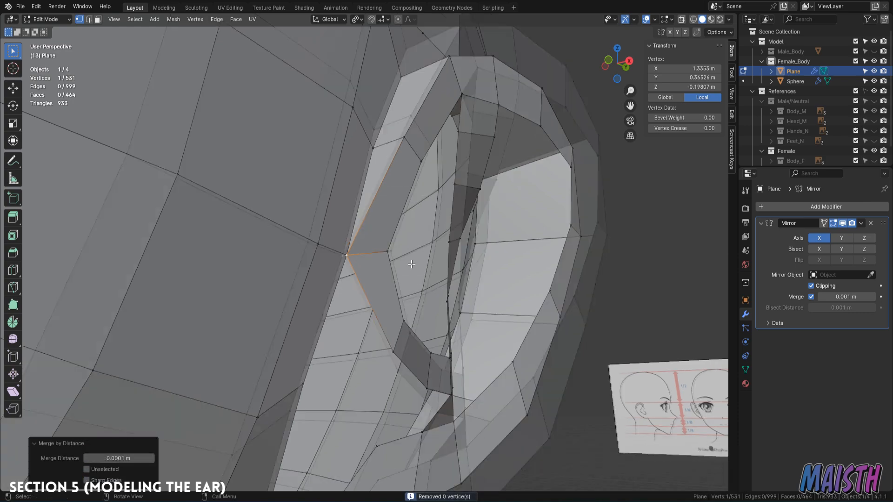
key("a")
key("m")
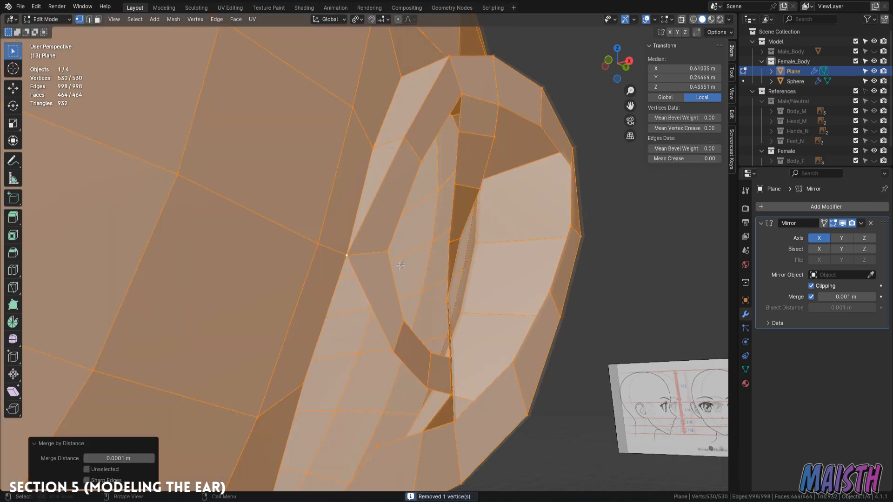
Add a centred edge loop running around the side faces of the ear rim.
key("ctrl+r")
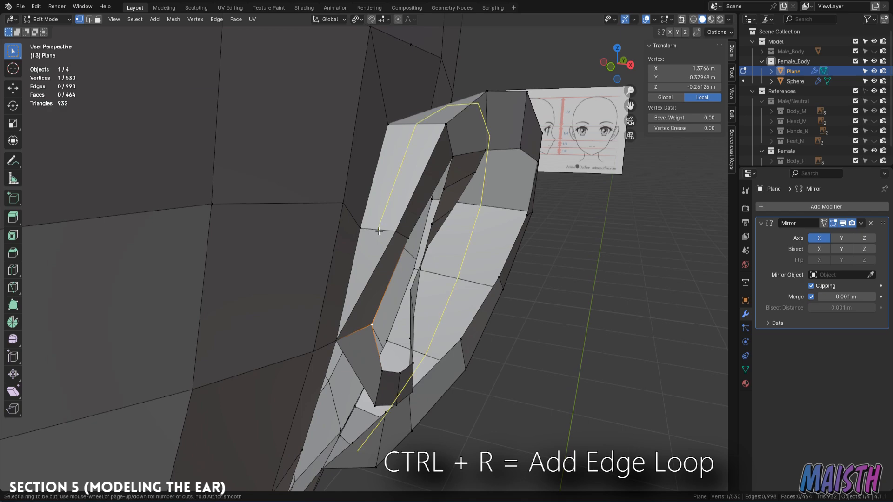
left_click(379, 231)
right_click(379, 234)
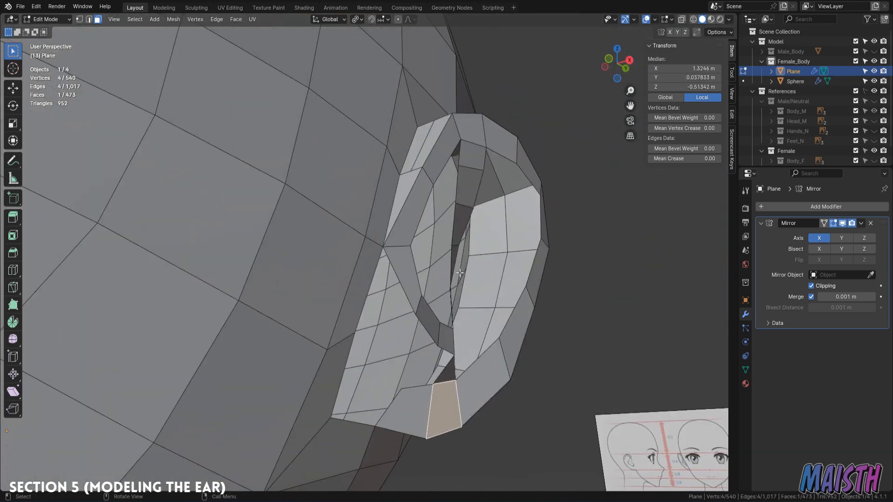
middle_click_drag(459, 273, 462, 217)
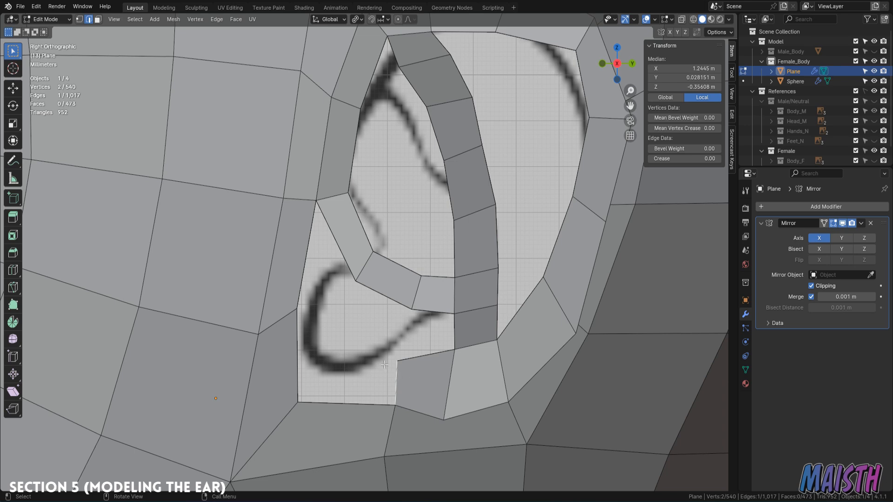
Extrude the lower front rim edge forward and merge its two end vertices with the adjacent head-opening vertices at their centers.
key("e")
left_click(328, 349)
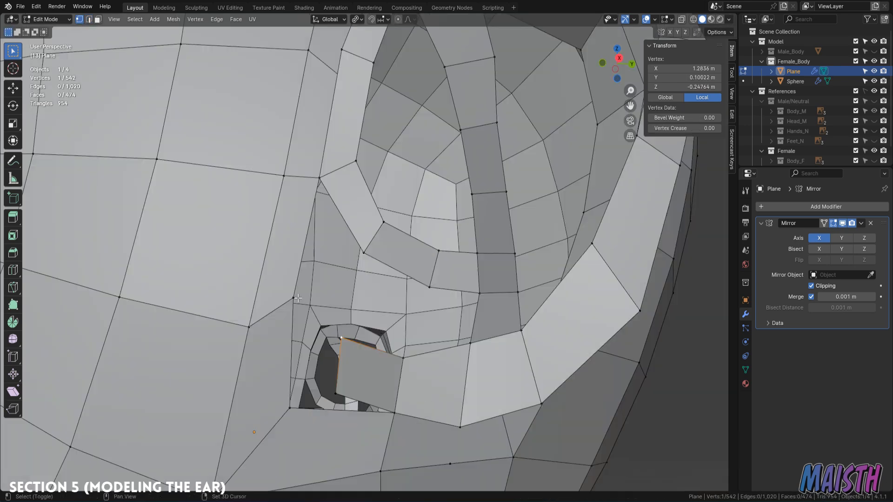
left_click(293, 298, "shift")
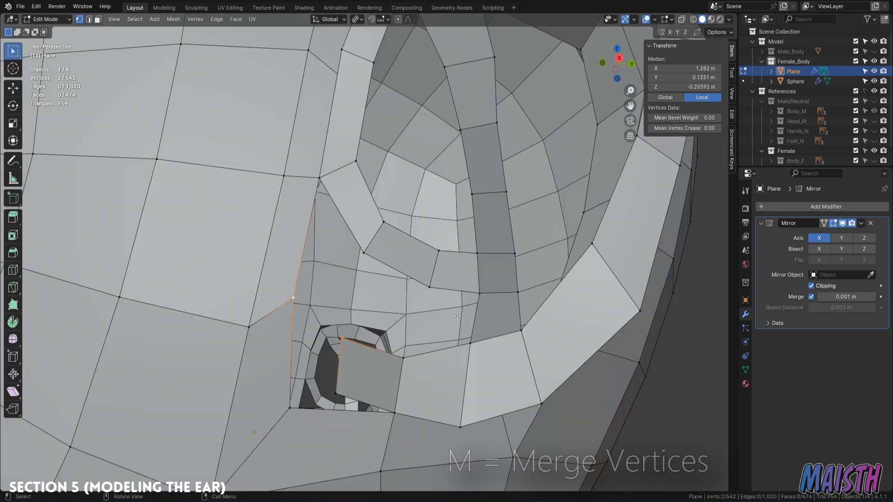
key("m")
left_click(415, 259)
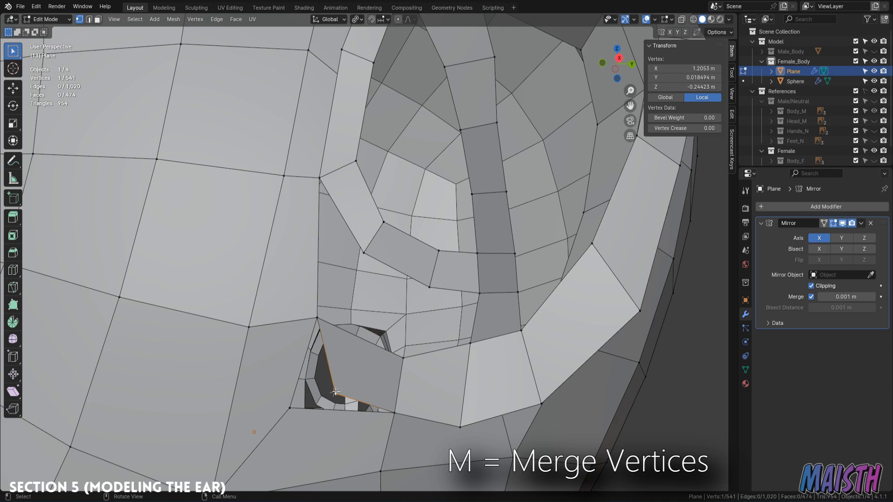
key("m")
left_click(439, 349)
middle_click_drag(440, 349, 417, 396)
scroll(396, 355, "down", 4)
scroll(397, 355, "up", 4)
Fill the gaps between the extruded lower rim and the inner ear strips with new faces.
left_click(432, 282)
key("f")
middle_click_drag(456, 349, 434, 348)
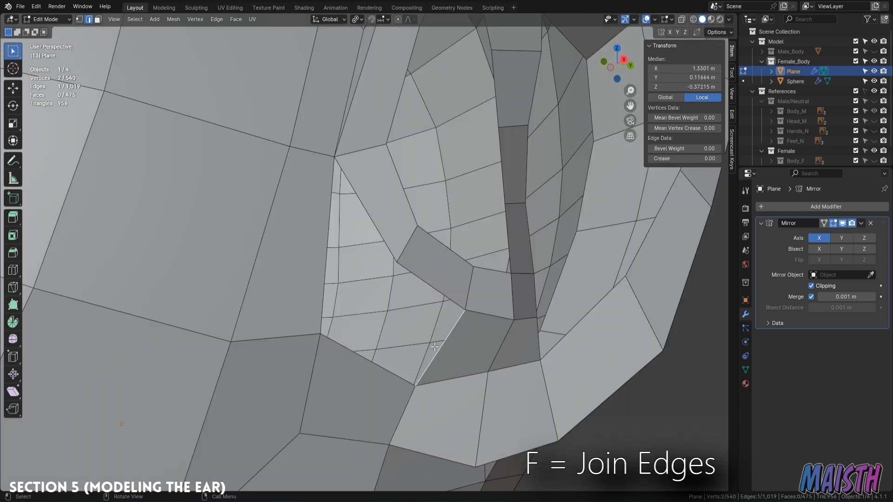
key("2")
key("f")
scroll(406, 320, "down", 4)
middle_click_drag(406, 319, 414, 412)
Cut new edges with the Knife along the front ear strip up to the rim, then dissolve the surplus edges beside them.
key("1")
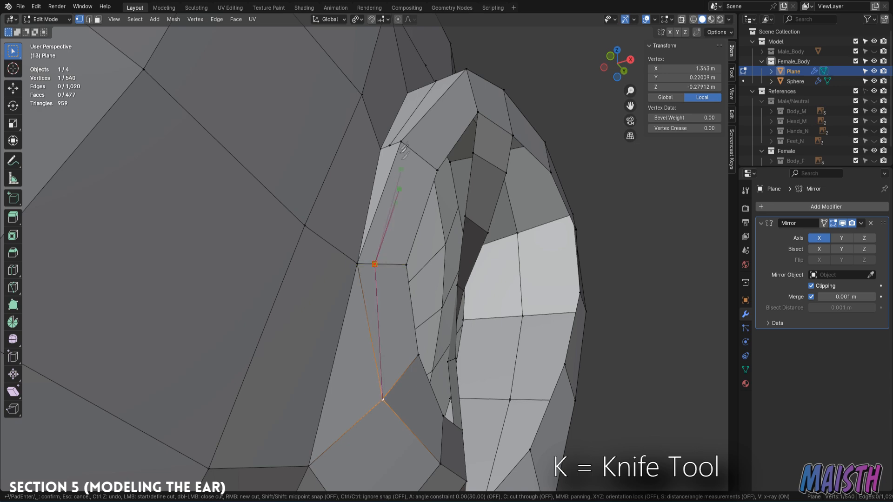
middle_click_drag(395, 196, 380, 326)
key("2")
left_click(380, 329, "shift")
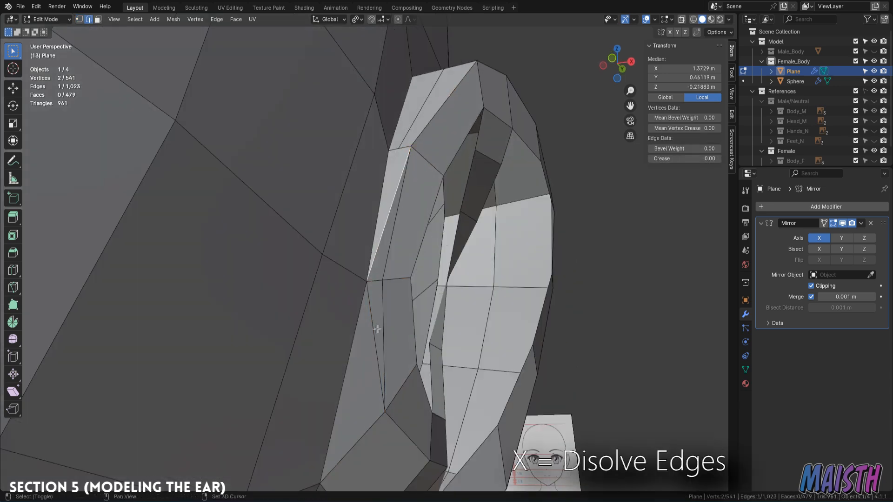
left_click(521, 306)
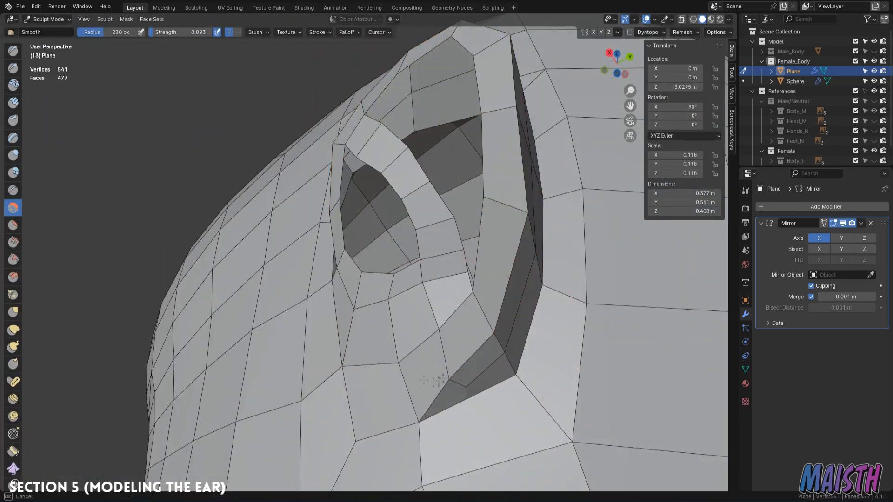
Add an edge loop along the front strip and join its upper end to the rim vertex with an edge.
key("ctrl+r")
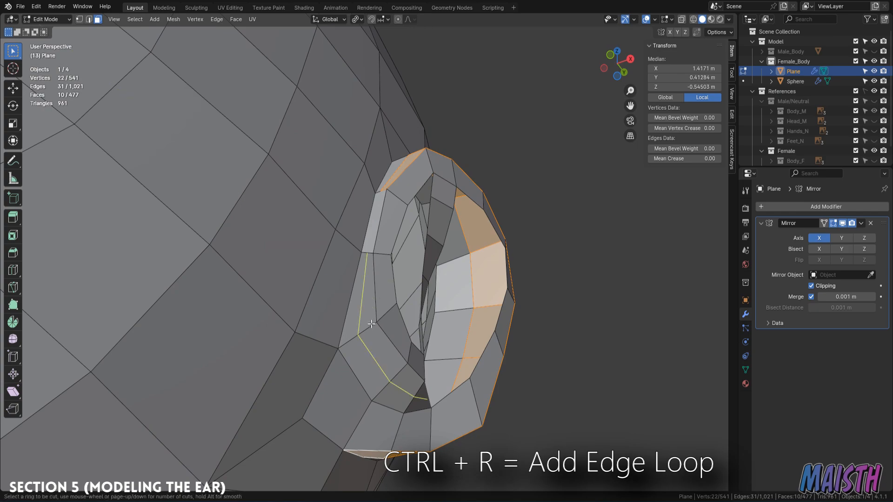
left_click(371, 324)
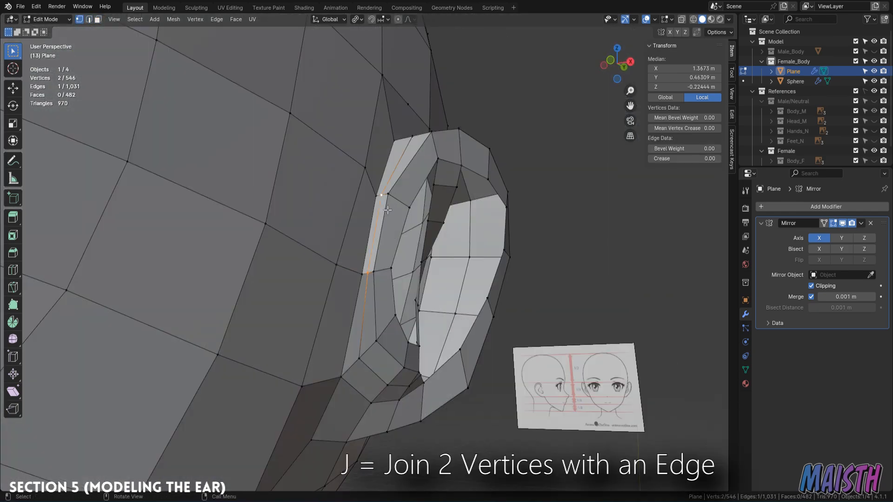
key("ctrl+Tab")
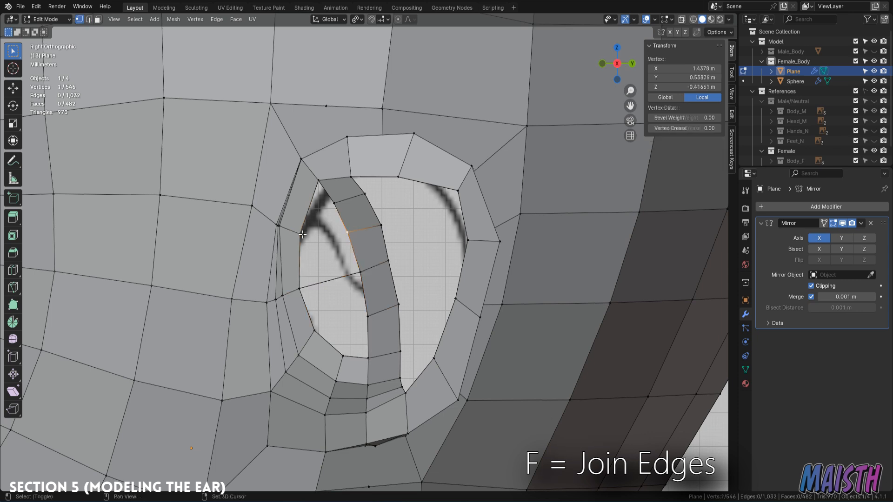
Fill the hollow between the front rim and central strip, extruding a vertex into the remaining gap and connecting it with edges.
key("f")
scroll(323, 235, "up", 1)
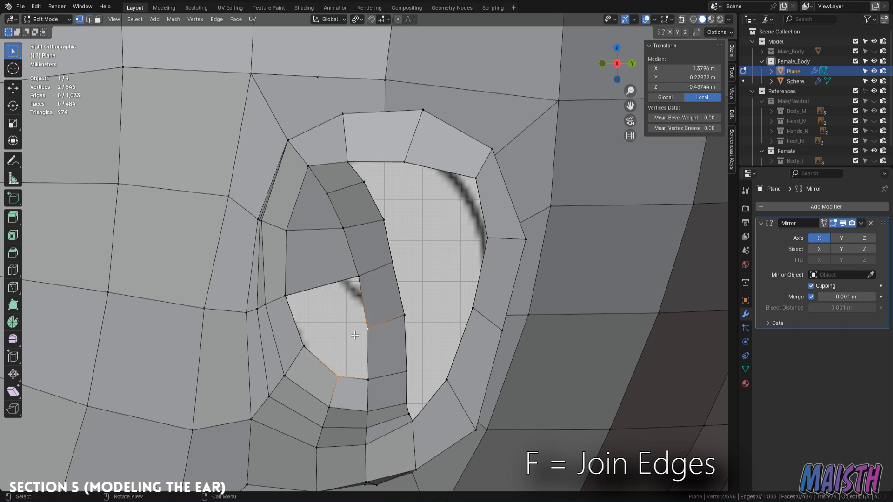
key("e")
left_click(339, 322)
left_click(366, 329, "shift")
key("f")
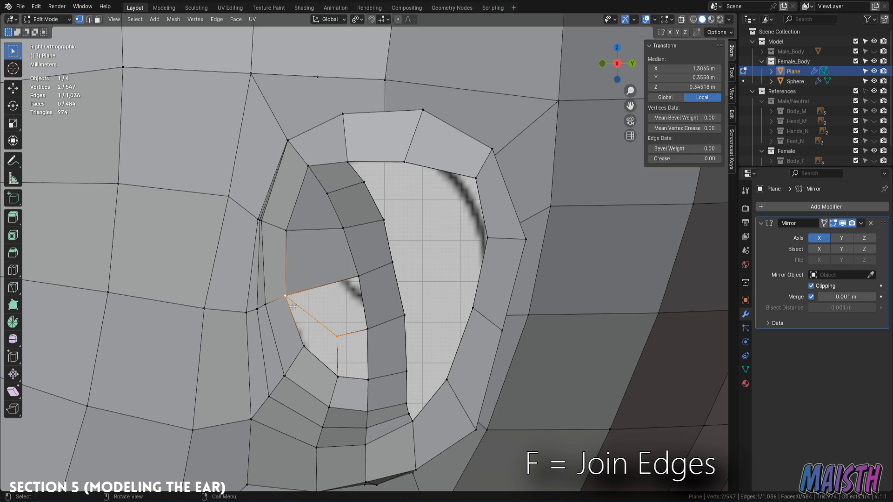
Smooth the filled inner ear area in Sculpt Mode, then shift the vertex at its middle along the Y axis.
key("ctrl+Tab")
left_click_drag(335, 317, 316, 223)
mouse_move(353, 283)
middle_mouse_down()
mouse_move(383, 302)
mouse_move(343, 333)
mouse_move(372, 335)
mouse_move(279, 335)
mouse_move(297, 325)
middle_mouse_up()
key("Tab")
key("1")
left_click(342, 336)
key("g")
key("y")
left_click(356, 340)
Extrude the short inner rim edge at the central strip's lower end upward and rearward.
key("2")
left_click(399, 411)
middle_click_drag(398, 412, 403, 386)
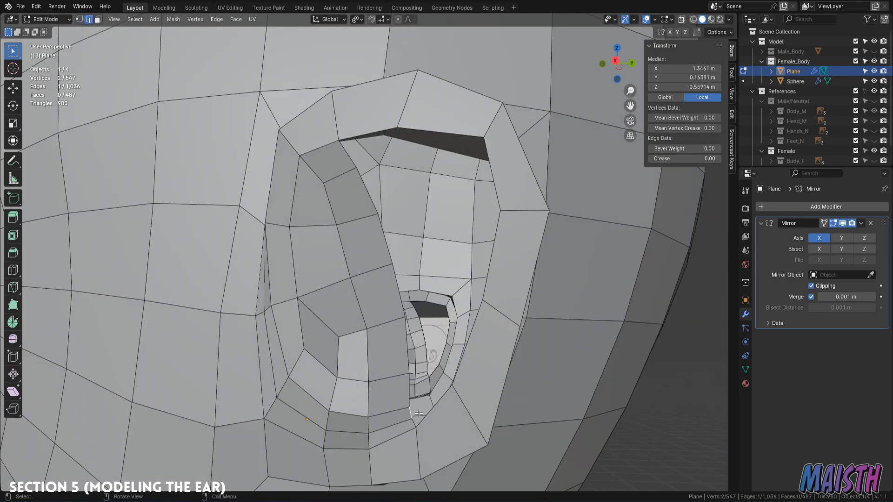
key("e")
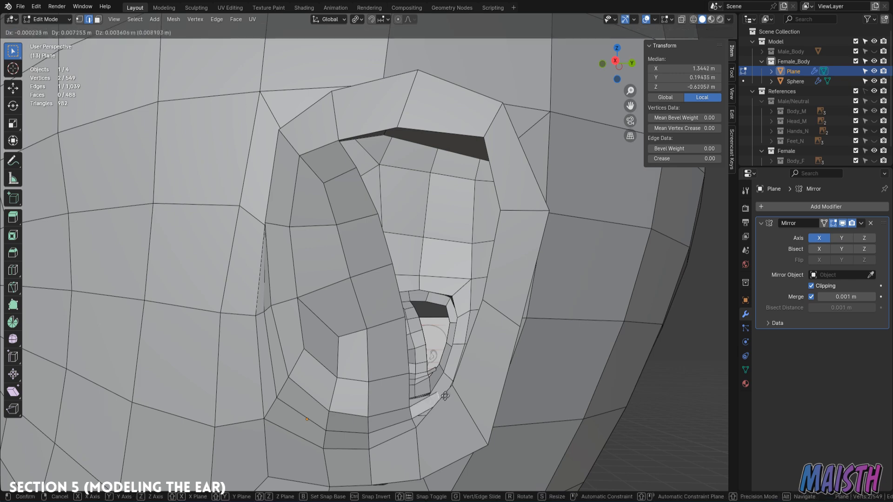
left_click(441, 393)
Dissolve the surplus edges across the lower inner ear and remove the unwanted geometry beside the strip's lower end.
middle_click_drag(442, 393, 374, 426)
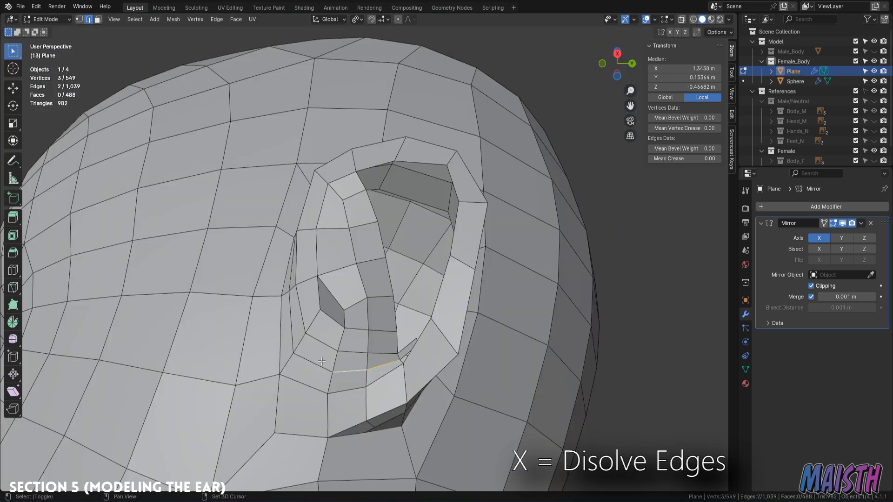
key("x")
left_click(359, 372)
middle_click_drag(359, 372, 445, 300)
key("x")
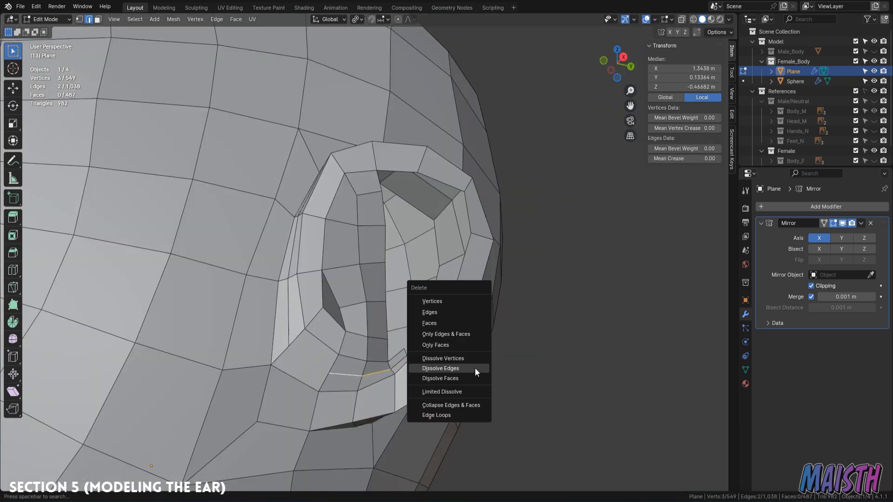
left_click(476, 368)
scroll(418, 302, "up", 1)
key("3")
left_click(385, 295)
key("x")
left_click(457, 310)
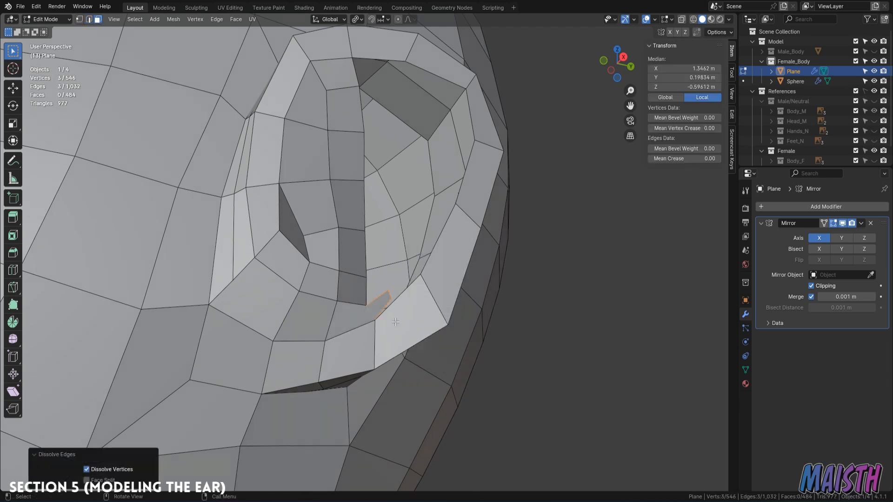
Merge the two stray vertices beside the lower end of the rear inner rim At Center.
middle_click_drag(395, 322, 413, 346)
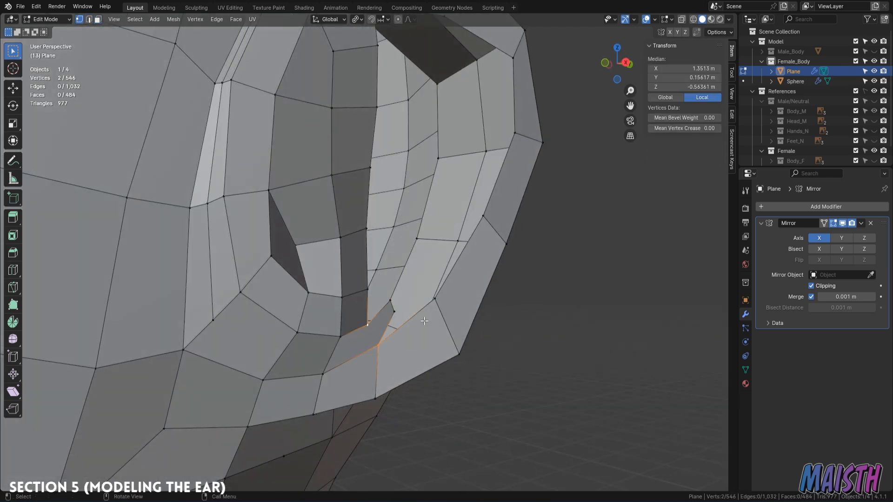
key("2")
middle_click_drag(414, 317, 350, 275)
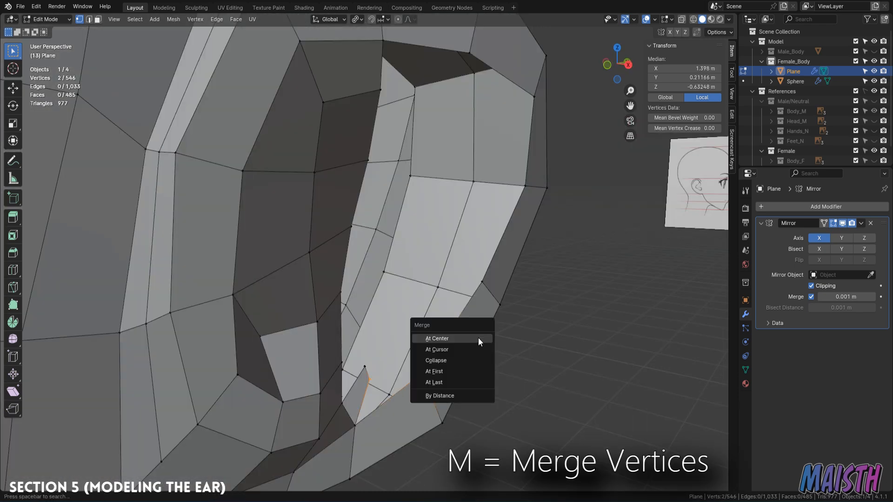
left_click(478, 337)
middle_click_drag(390, 346, 448, 322)
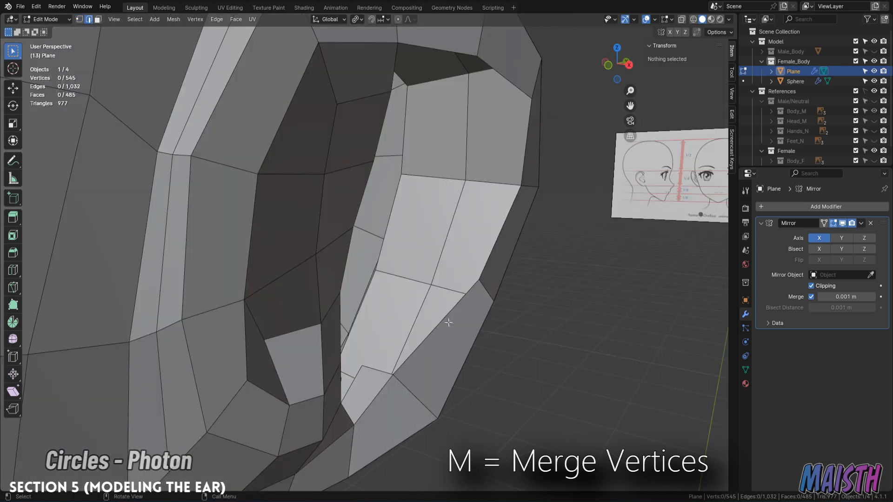
Extrude the short edge at the lower rear inner rim upward in two segments following the rim.
left_click(376, 368)
key("e")
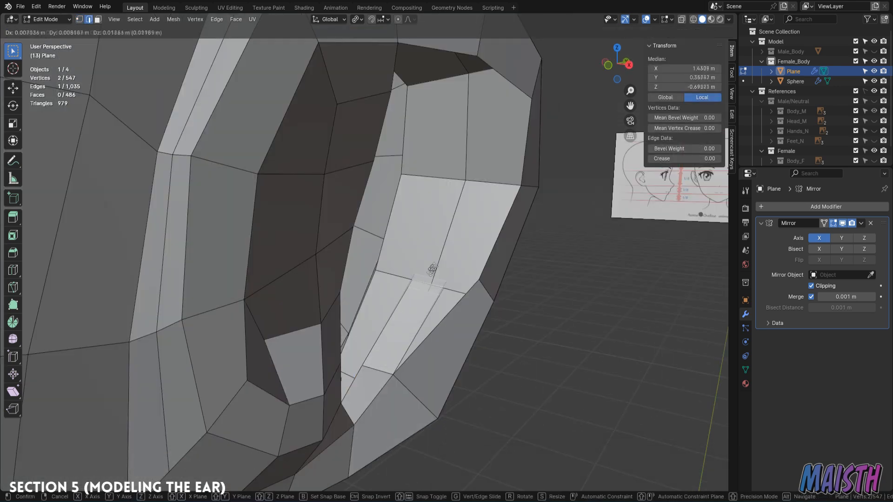
left_click(448, 267)
middle_click_drag(449, 268, 405, 249)
key("e")
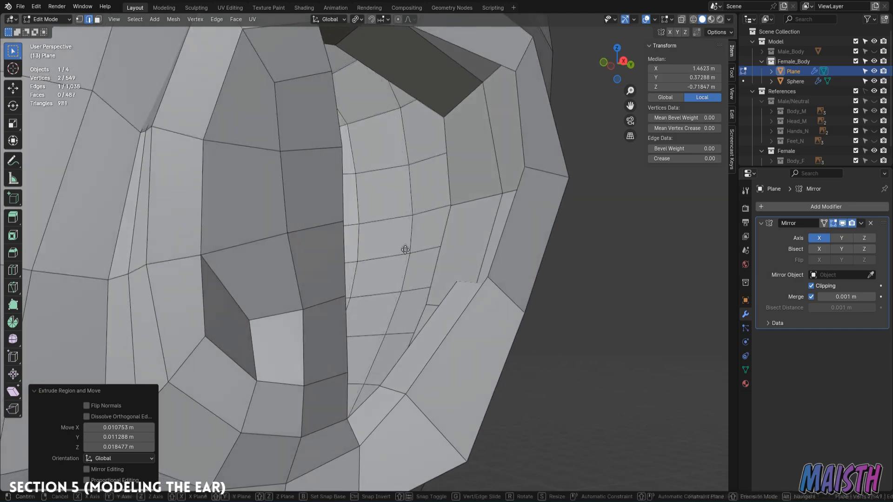
left_click(413, 150)
Extrude the rear inner strip further toward the upper rim, adjust its end along the Z axis and bridge it to the rim.
middle_click_drag(414, 149, 407, 178, "shift")
key("e")
left_click(448, 127)
key("g")
key("z")
left_click(290, 206)
middle_click_drag(290, 206, 354, 241)
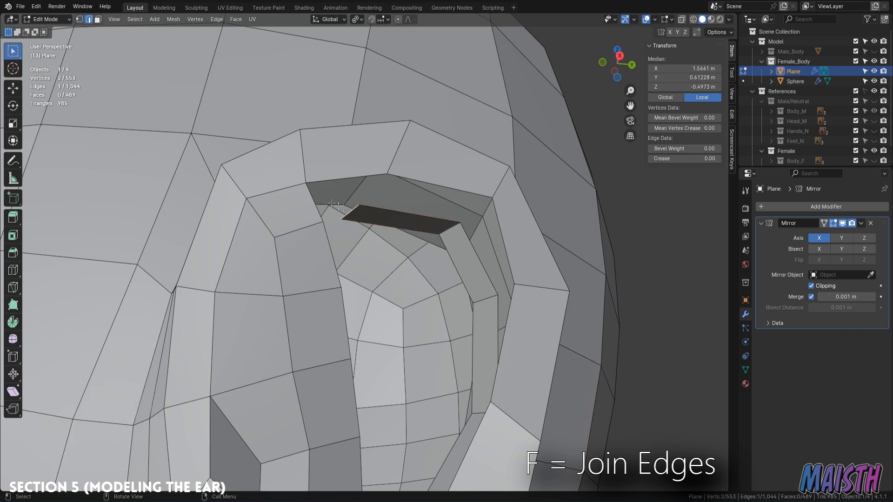
Merge the strip's loose vertices with the adjacent inner rim vertices and reposition the joined corner.
key("1")
key("m")
left_click(442, 166)
key("g")
left_click(437, 216)
middle_click_drag(504, 195, 520, 320)
left_click(508, 311, "shift")
key("m")
left_click(513, 315)
middle_click_drag(520, 320, 489, 254, "shift")
left_click(440, 331)
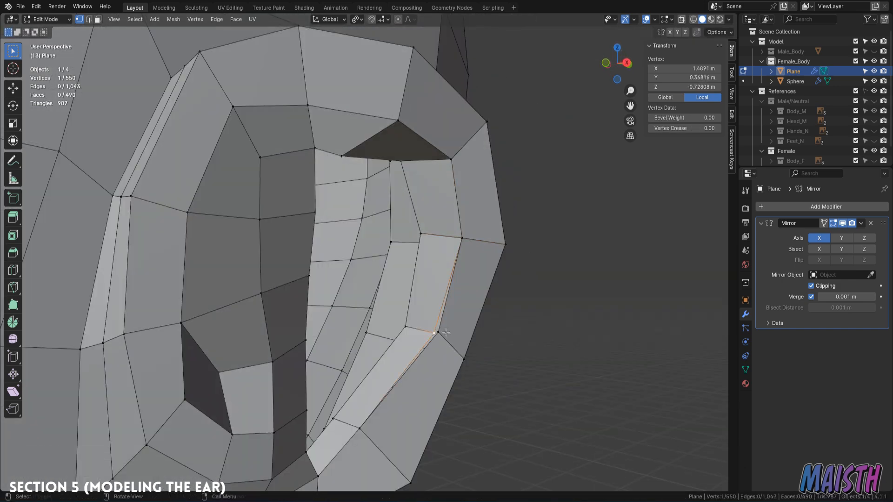
Move the vertices along the upper inner rim slightly to even out the ear's upper contour.
left_click(478, 323)
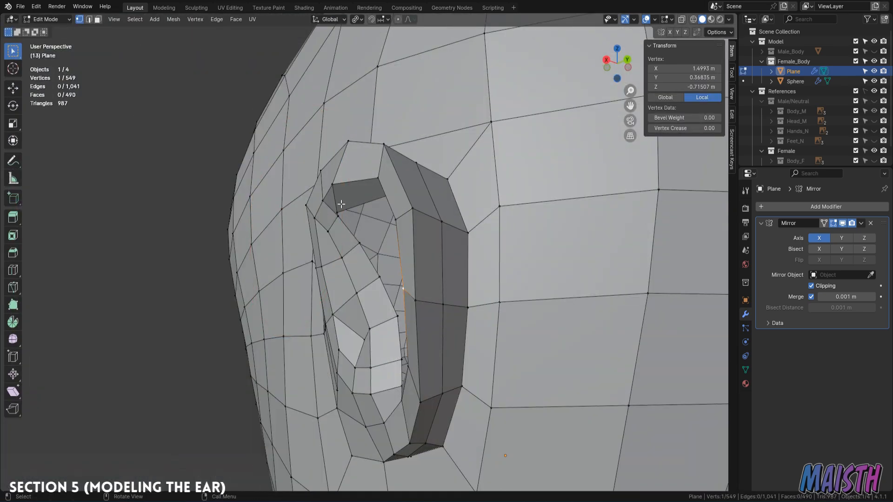
mouse_move(339, 199)
middle_mouse_down()
mouse_move(463, 245)
mouse_move(460, 219)
middle_mouse_up()
key("g")
left_click(460, 238)
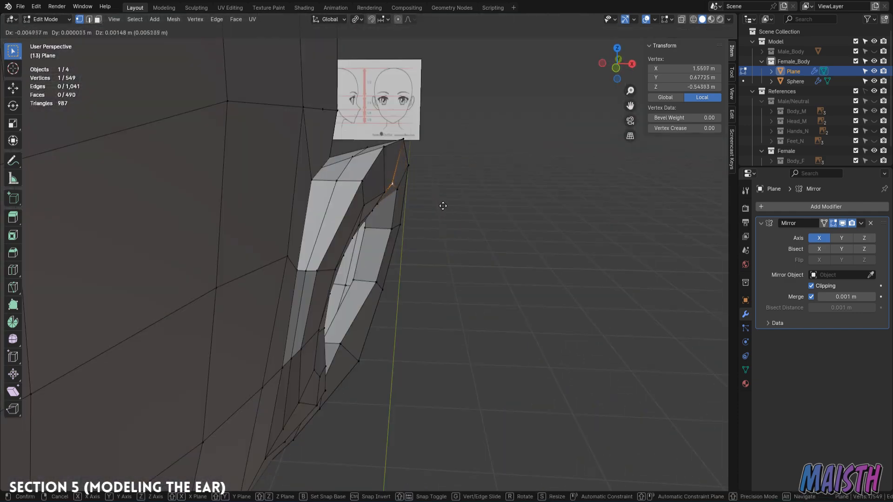
left_click(443, 206)
middle_click_drag(442, 206, 418, 242)
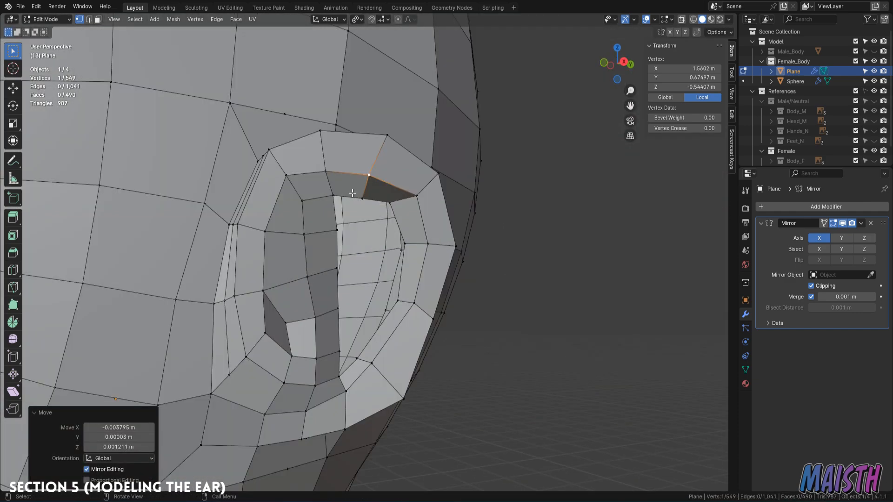
scroll(418, 242, "up", 3)
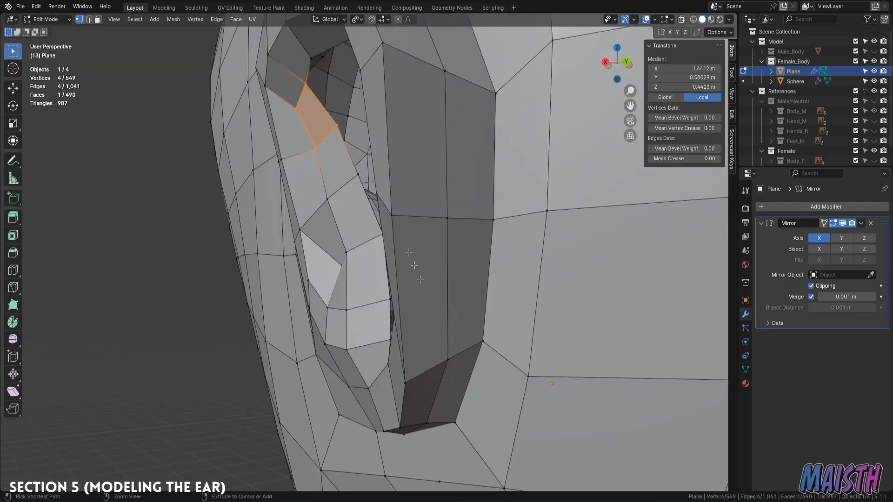
Subdivide the vertical head edge directly behind the lower part of the ear.
middle_click_drag(414, 265, 424, 288, "ctrl")
middle_click_drag(423, 288, 544, 243)
left_click(440, 284)
key("e")
key("Escape")
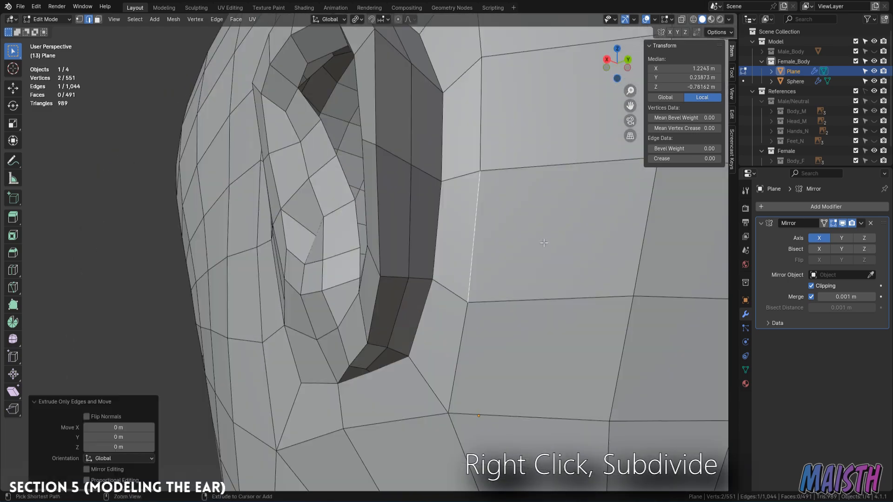
right_click(544, 243)
left_click(507, 221)
Add an edge loop across the lower rear ear rim, running from the inner rim to behind the ear.
key("ctrl+r")
left_click(396, 235)
key("1")
left_click(436, 233)
Move the new edges and vertices on the lower rear rim in side view to round the ear's outline.
middle_click_drag(435, 260, 458, 254)
middle_click_drag(407, 296, 456, 315)
key("KP_3")
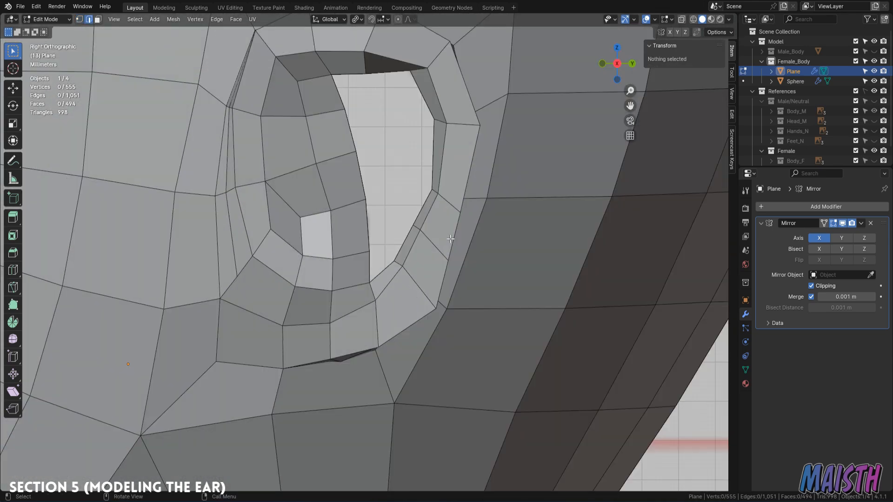
left_click(436, 250)
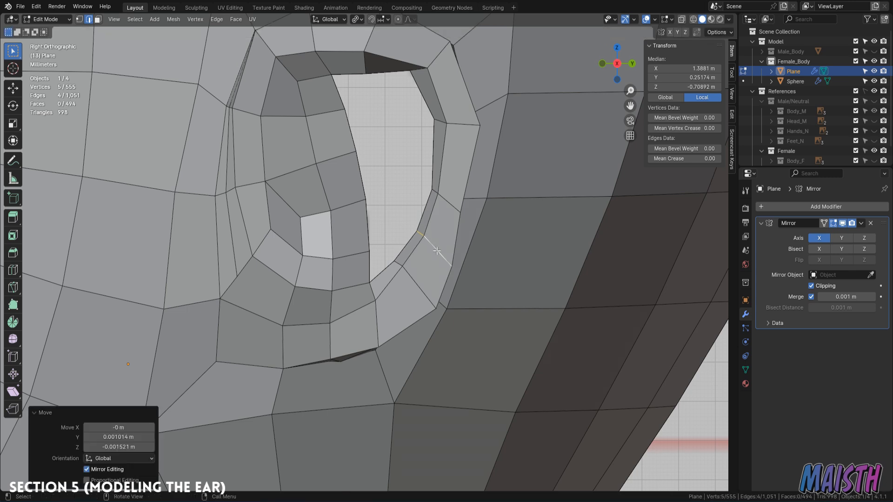
key("g")
left_click(431, 295)
left_click(451, 262)
key("g")
left_click(458, 238)
Slide the rear rim edge and the edges on the back of the ear to space the topology evenly.
key("2")
left_click(450, 204)
key("g")
key("g")
left_click(455, 185)
middle_click_drag(456, 185, 389, 193)
key("1")
key("g")
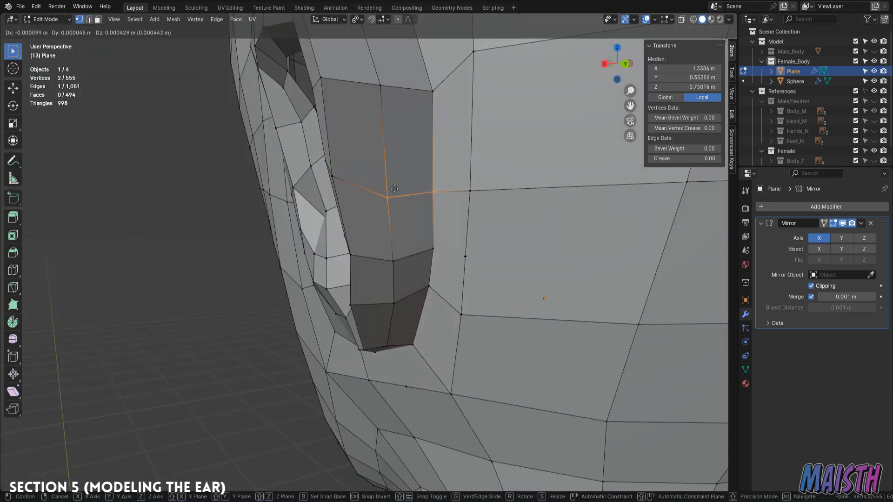
key("g")
left_click(391, 194)
mouse_move(391, 193)
middle_mouse_down()
mouse_move(411, 190)
mouse_move(457, 228)
middle_mouse_up()
Smooth the lower rear rim in Sculpt Mode, then subdivide the short edge in front of the earlobe.
key("ctrl+Tab")
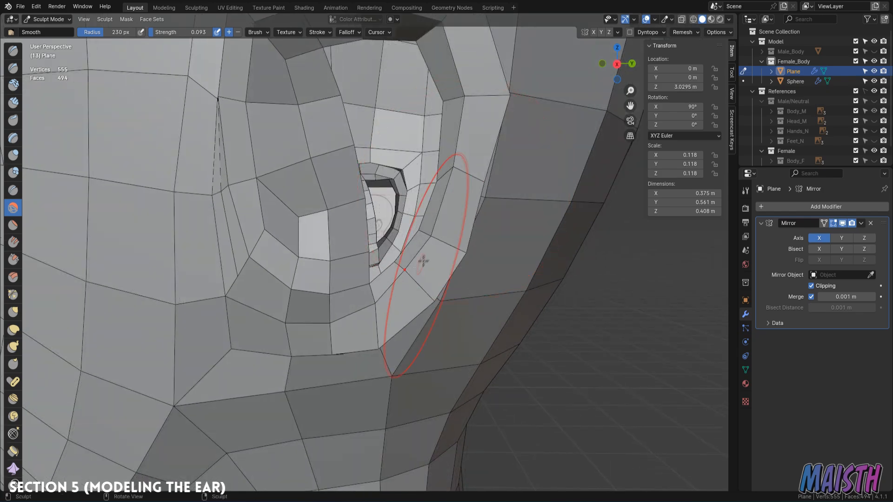
key("KP_3")
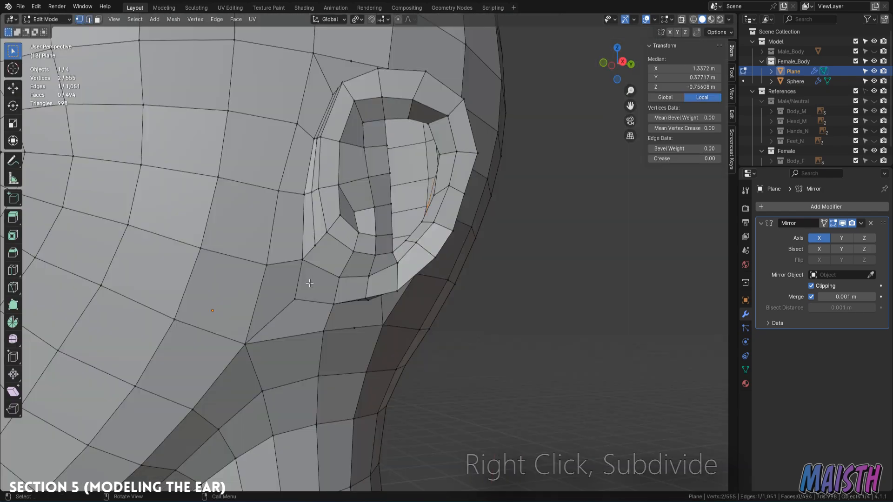
left_click(299, 282)
right_click(384, 275)
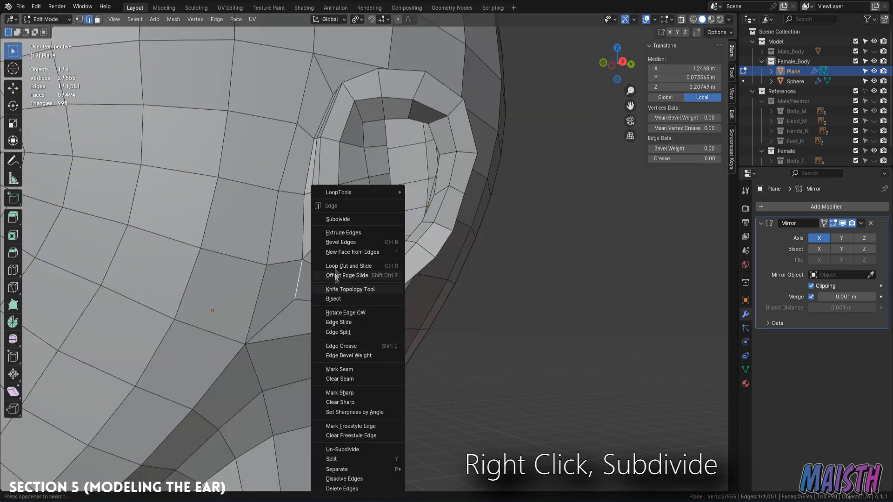
left_click(341, 219)
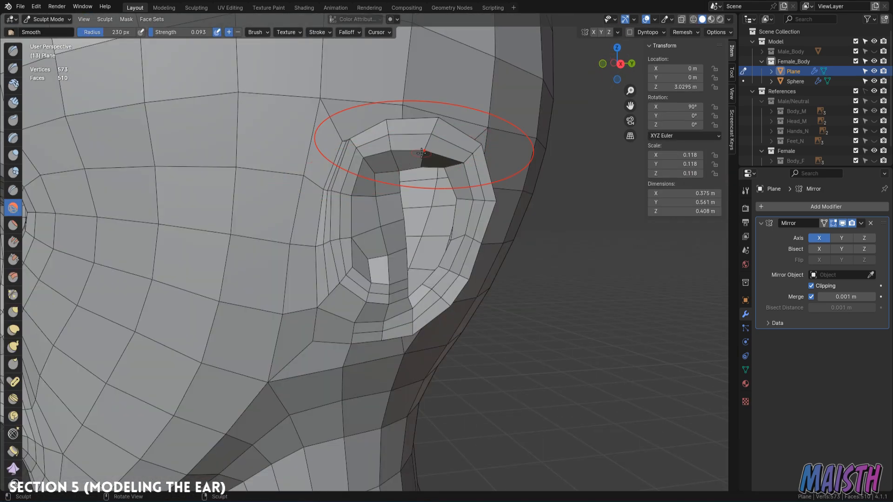
Select the face loop around the ear rim, expand the selection and smooth its vertices.
key("Tab")
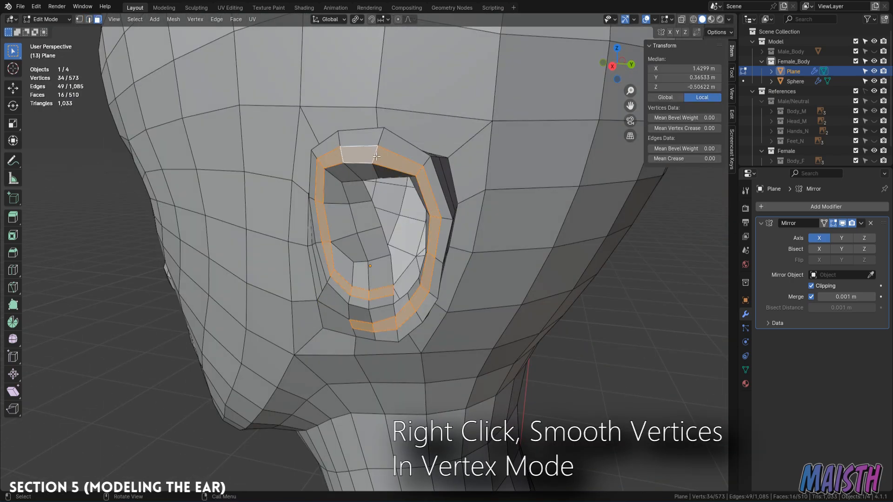
key("ctrl+KP_Add")
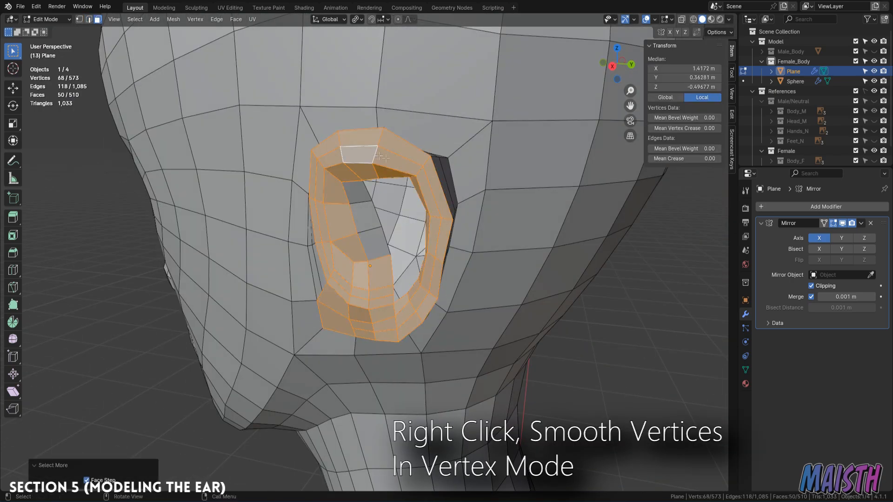
key("1")
right_click(552, 247)
left_click(511, 381)
Reposition the edge loop around the ear's outer side and shift the rim edges on the back of the ear.
middle_click_drag(512, 379, 414, 239)
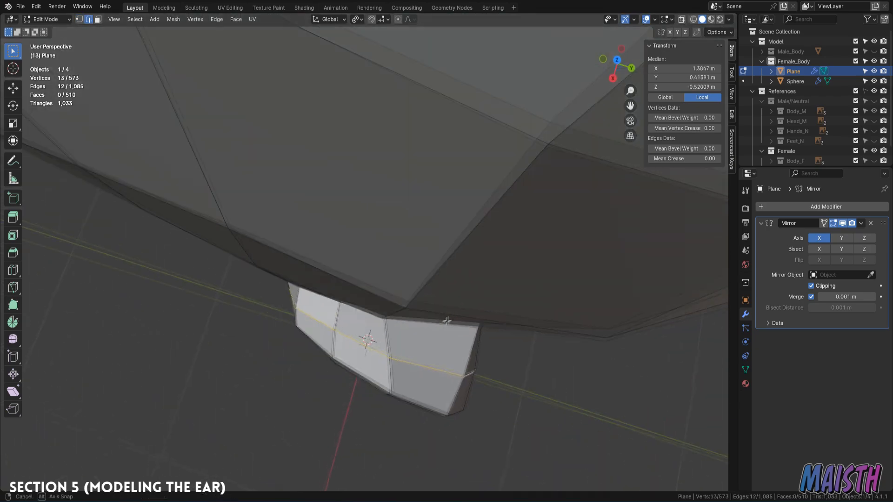
middle_click_drag(419, 325, 452, 308)
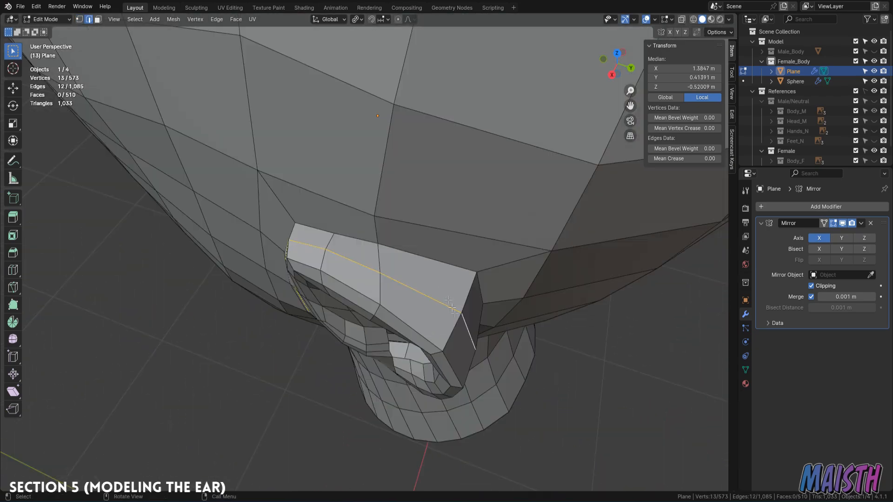
key("g")
left_click(438, 340)
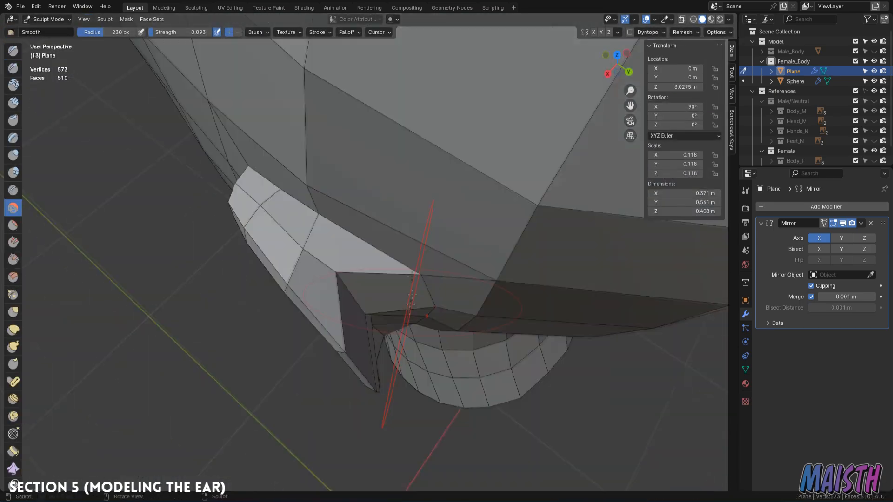
left_click(260, 278)
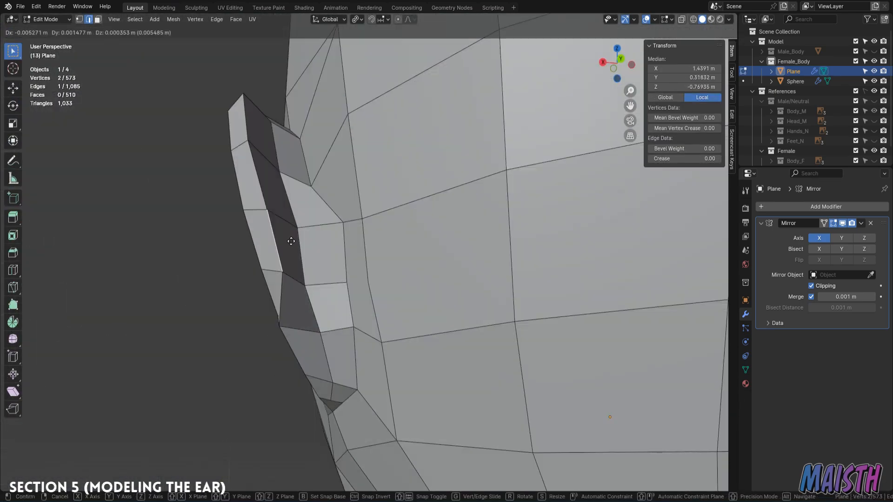
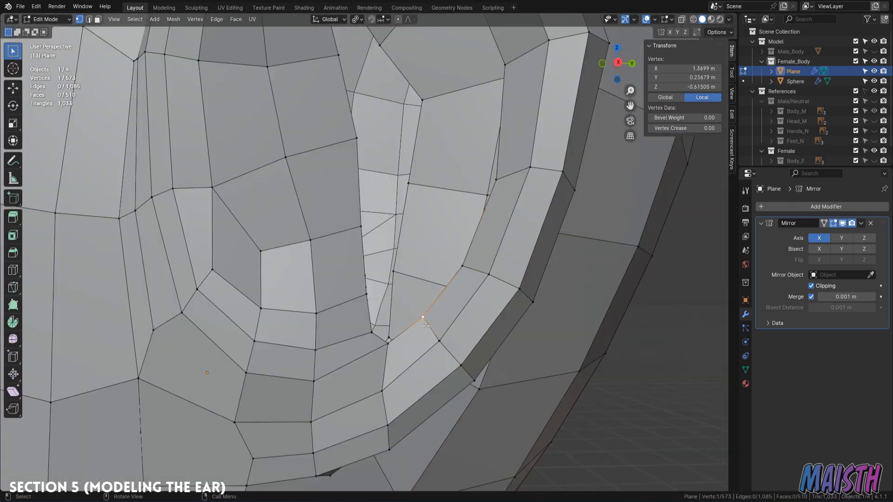
Connect the central strip to the rear inner rim with edges and fill the hollow between them with faces.
middle_click_drag(426, 325, 394, 322)
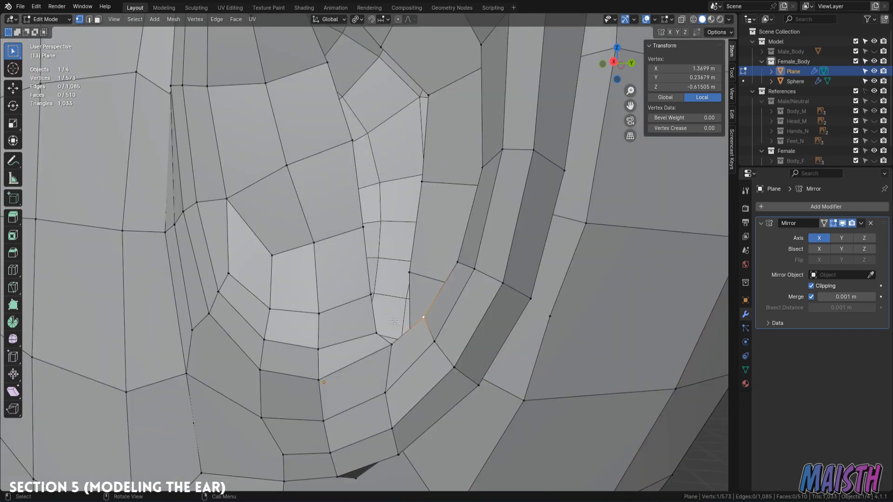
key("f")
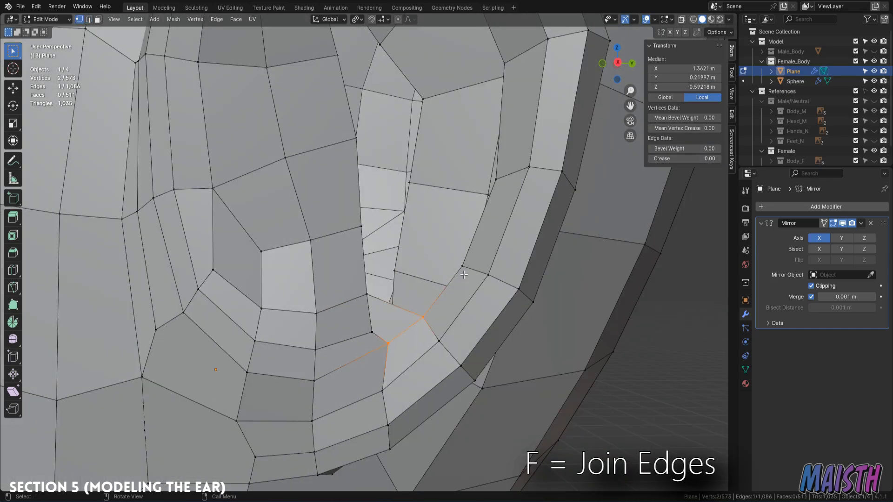
middle_click_drag(407, 219, 474, 274, "shift")
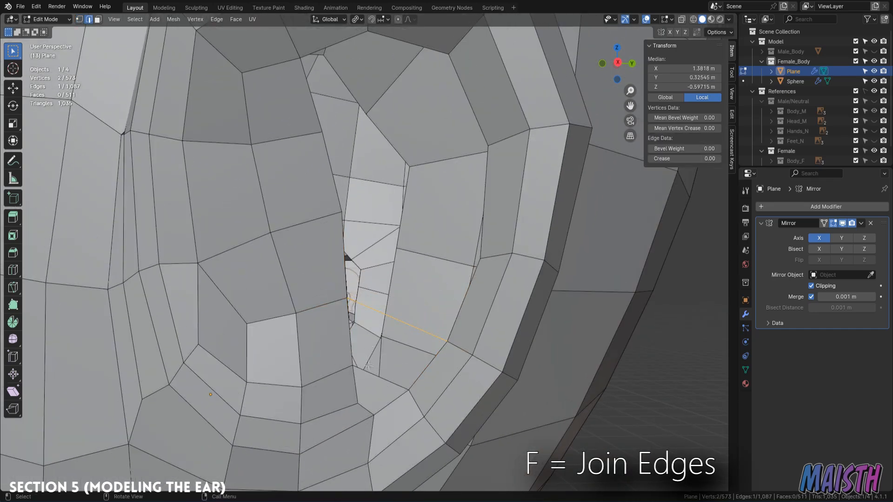
key("f")
middle_click_drag(423, 312, 465, 344)
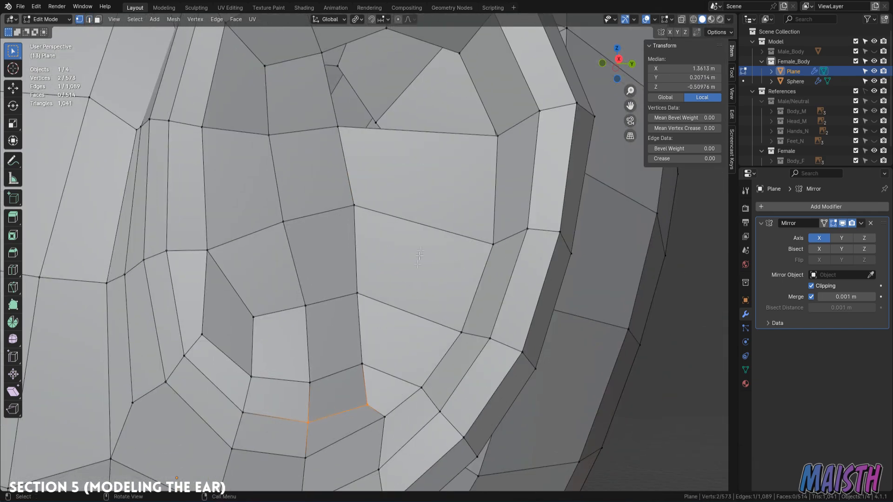
Remove the surplus geometry at the central strip's lower end and add a centred vertical edge loop through the filled rear faces.
middle_click_drag(420, 254, 387, 309)
key("x")
left_click(501, 353)
key("ctrl+r")
left_click(393, 249)
right_click(393, 249)
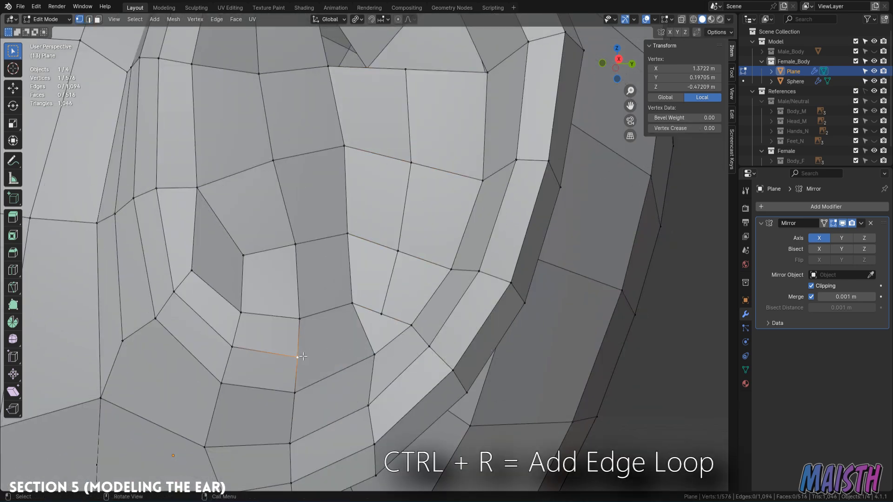
Connect the lower central strip to the new loop's end vertex with the Knife tool and smooth the area in Sculpt Mode.
key("k")
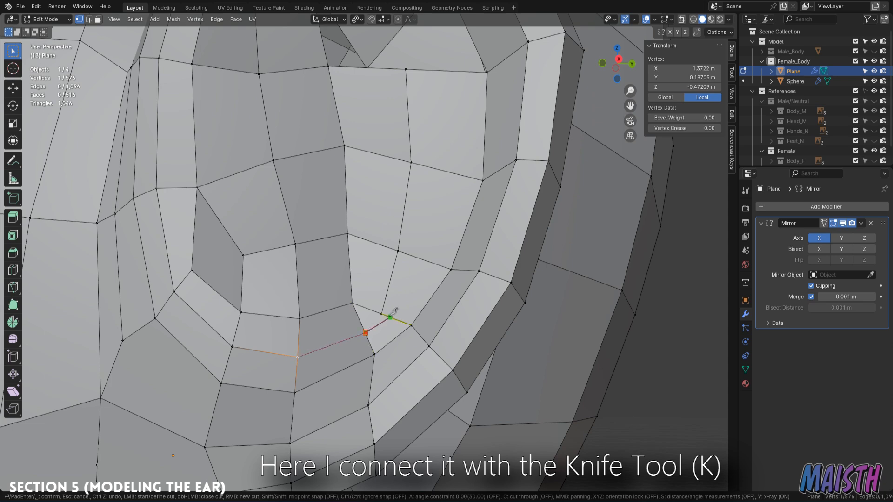
left_click(381, 314)
key("Return")
scroll(381, 314, "up", 2)
scroll(381, 314, "down", 2)
key("ctrl+Tab")
left_click_drag(387, 320, 369, 319)
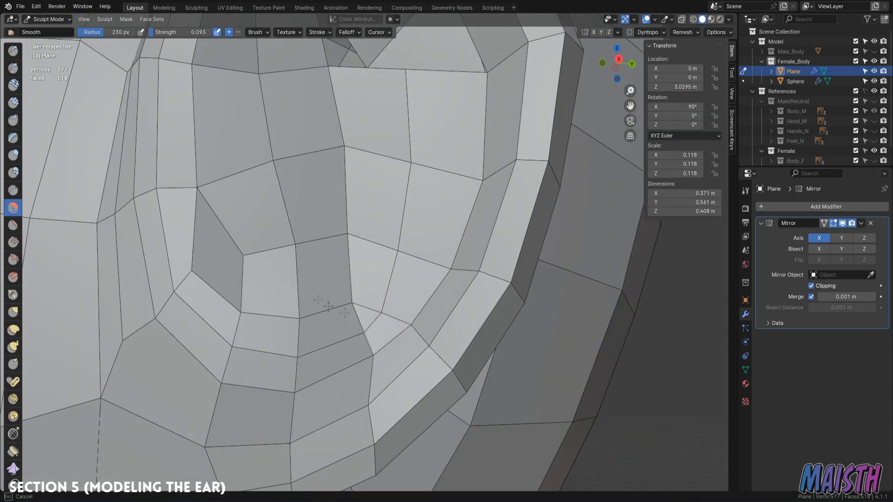
Fill the remaining gap in the upper inner ear with faces joined to the new edge loop.
mouse_move(354, 291)
middle_mouse_down()
mouse_move(299, 355)
mouse_move(358, 329)
mouse_move(407, 232)
middle_mouse_up()
key("Tab")
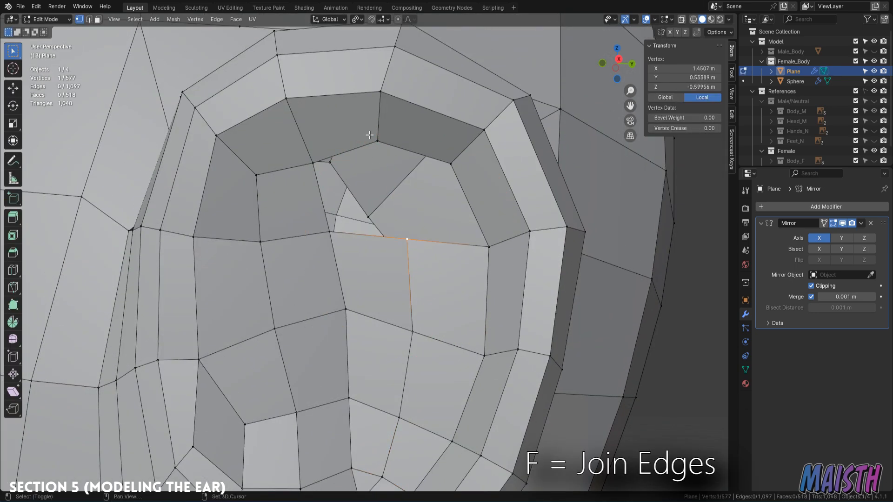
scroll(360, 221, "down", 3)
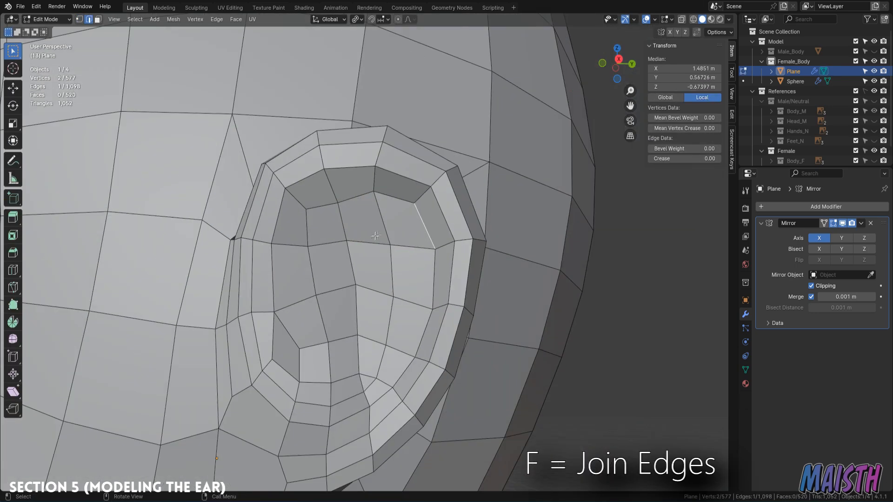
Select the vertex at the lower end of the ear's back rim and shift it slightly to even out the rim.
key("Tab")
mouse_move(361, 253)
middle_mouse_down()
mouse_move(365, 233)
mouse_move(370, 257)
mouse_move(455, 335)
mouse_move(351, 279)
mouse_move(349, 261)
middle_mouse_up()
scroll(370, 257, "up", 3)
key("KP_3")
key("Tab")
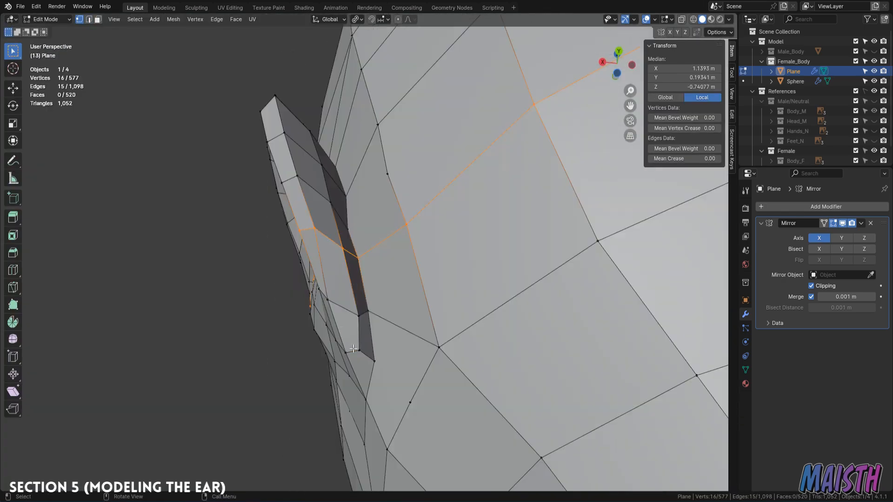
left_click(363, 348)
key("g")
left_click(361, 348)
key("Tab")
mouse_move(359, 314)
middle_mouse_down()
mouse_move(329, 229)
mouse_move(362, 202)
middle_mouse_up()
Turn on proportional editing and move the edge at the top of the ear's outer rim slightly upward in side view.
key("Tab")
key("2")
key("KP_3")
left_click(386, 201)
key("o")
key("g")
scroll(460, 165, "up", 1)
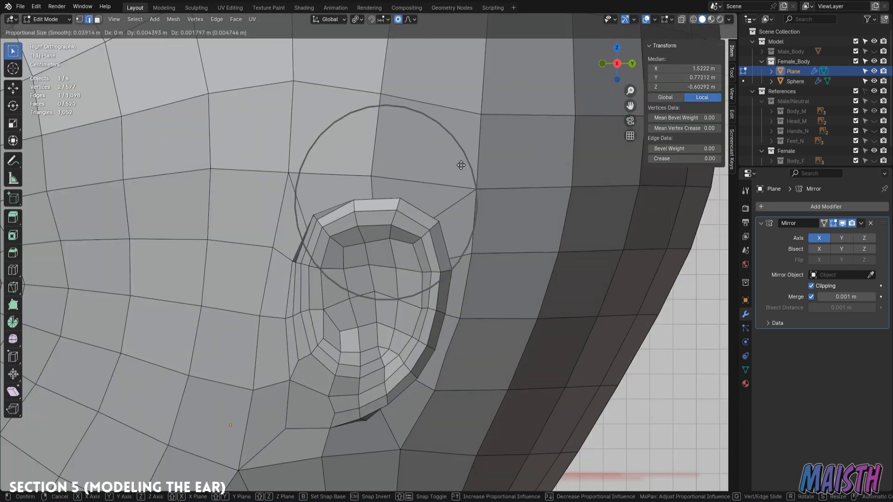
left_click(459, 159)
Reposition the upper rear and upper front rim vertices in side view to follow the ear outline in the reference drawing.
middle_click_drag(460, 158, 367, 258)
key("1")
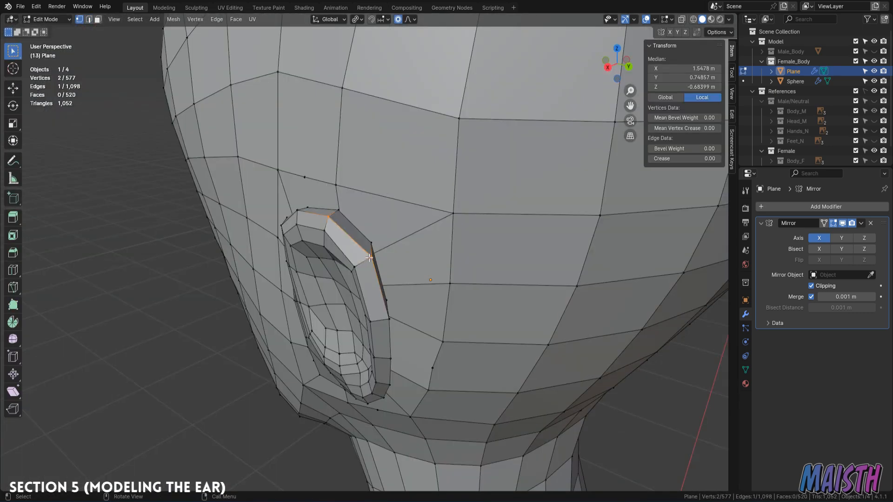
left_click(370, 257)
key("KP_3")
key("g")
left_click(382, 253)
left_click(313, 216)
key("g")
left_click(315, 222)
key("alt+z")
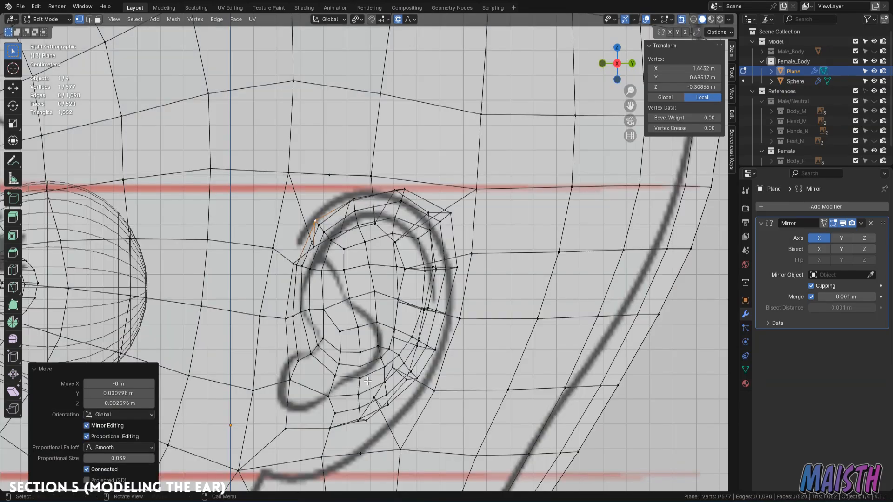
Shift the face at the ear's front edge slightly forward and down, and check the shape in Sculpt Mode.
key("alt+z")
scroll(325, 302, "up", 3)
key("3")
left_click(309, 321)
key("g")
left_click(297, 333)
key("ctrl+Tab")
mouse_move(297, 334)
middle_mouse_down()
mouse_move(348, 329)
mouse_move(288, 329)
mouse_move(498, 378)
middle_mouse_up()
scroll(288, 329, "down", 3)
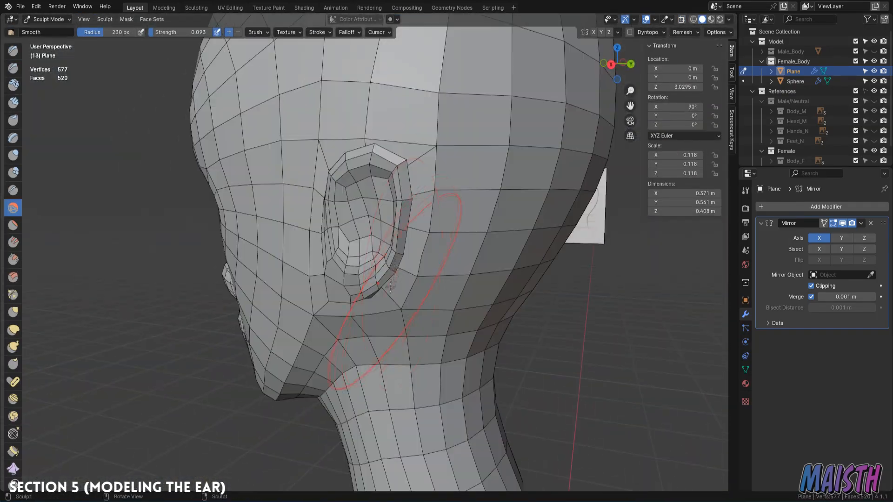
Adjust the depth of the edge at the front of the lower inner ear along X with proportional editing.
left_click(308, 310)
scroll(353, 280, "up", 2)
key("g")
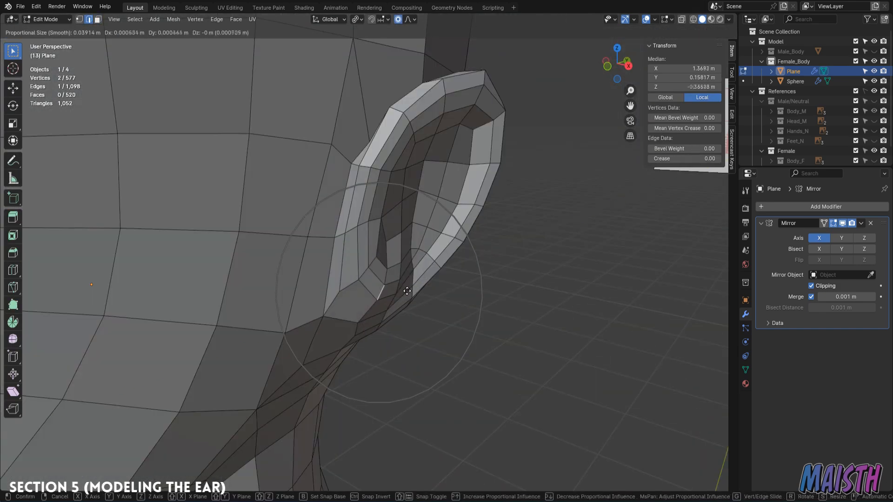
key("g")
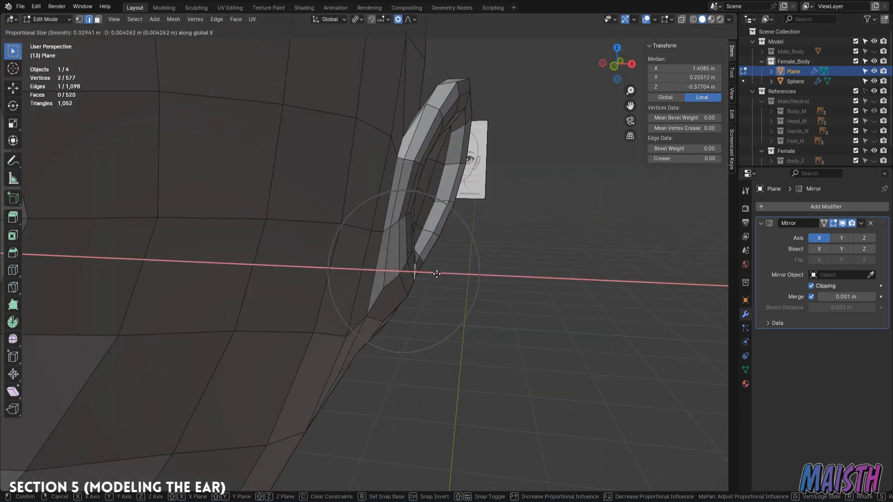
left_click(412, 270)
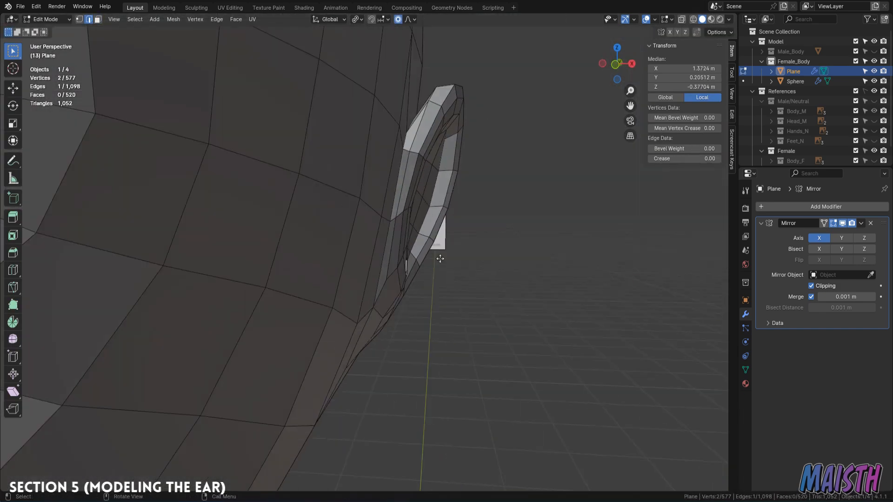
middle_click_drag(411, 269, 406, 262)
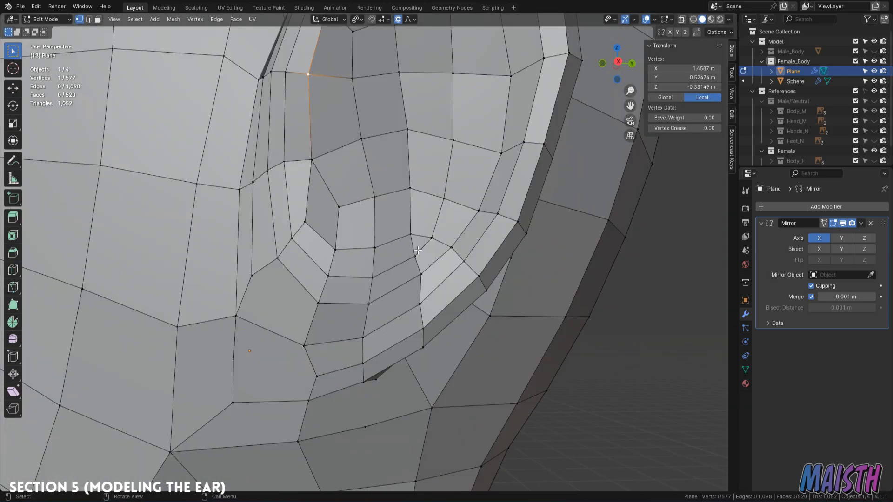
middle_click_drag(418, 251, 393, 247)
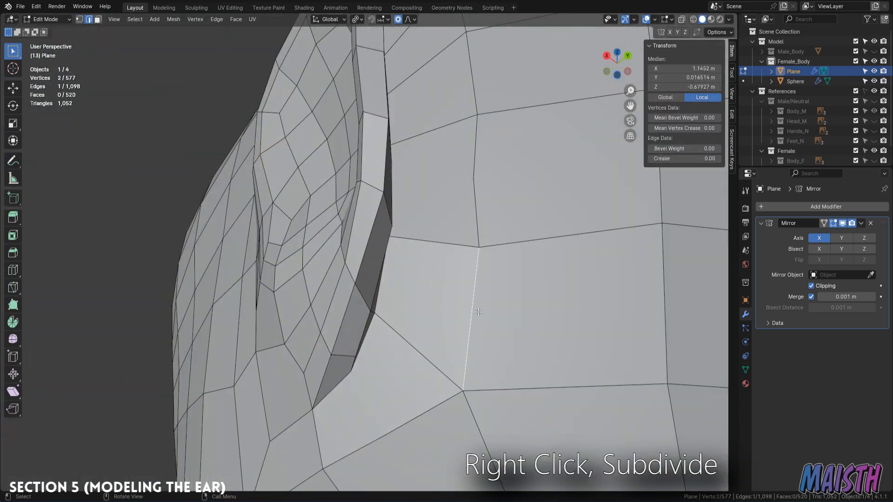
Subdivide the edge behind the ear, run a new edge path across the lower rear rim and reposition its vertices.
right_click(478, 312)
left_click(432, 221)
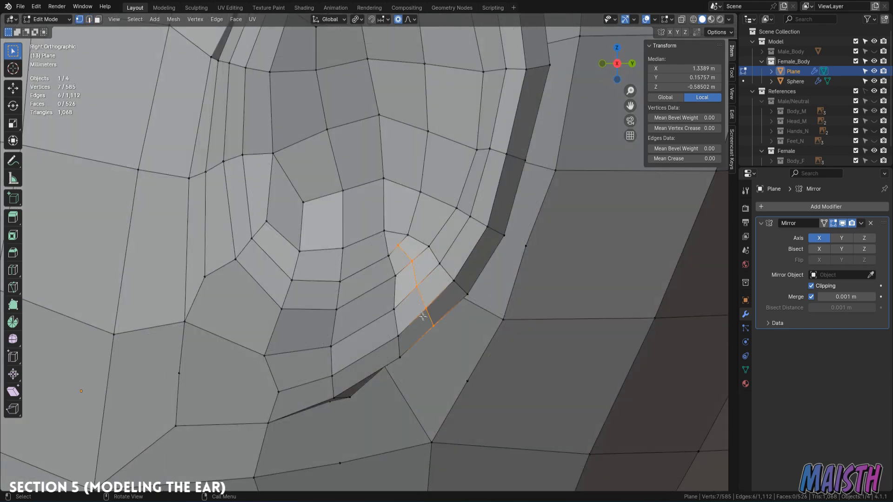
left_click(433, 325)
key("g")
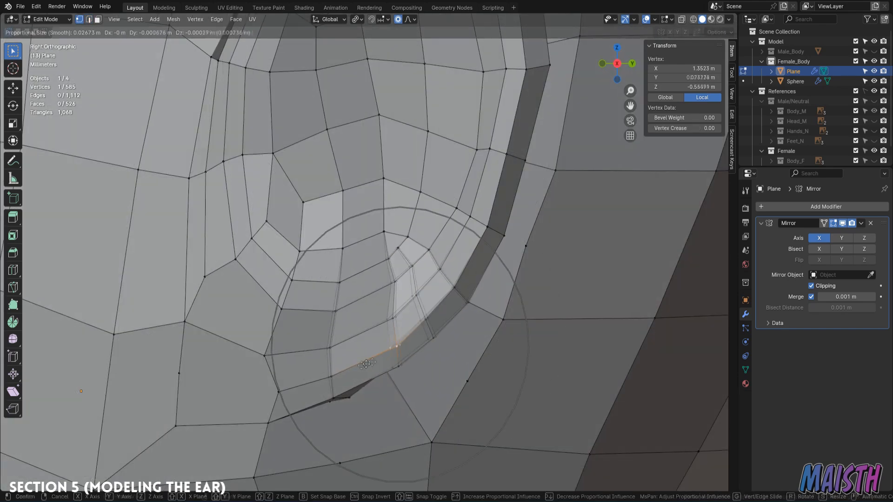
left_click(393, 235)
Inspect the face loops running through the triangle in the lower inner ear and view the ear in Sculpt Mode.
key("alt+a")
left_click(395, 233, "alt")
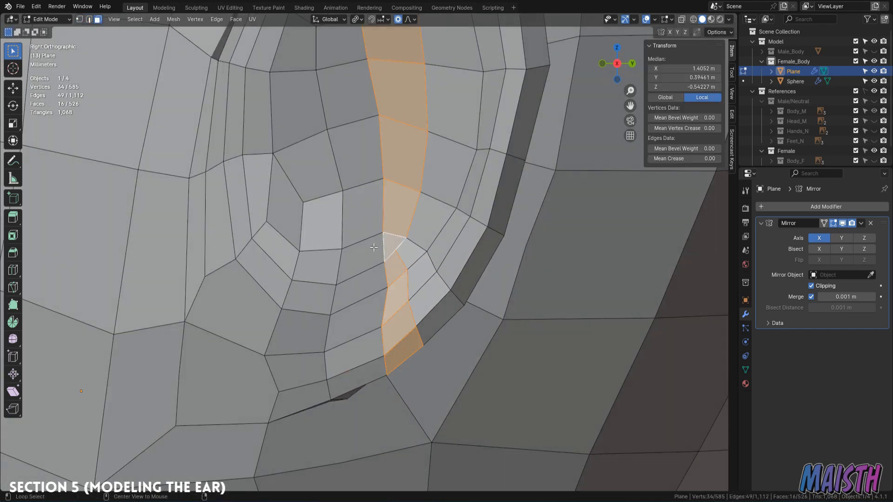
left_click(389, 239, "alt")
left_click(395, 233, "alt")
left_click(386, 252, "alt")
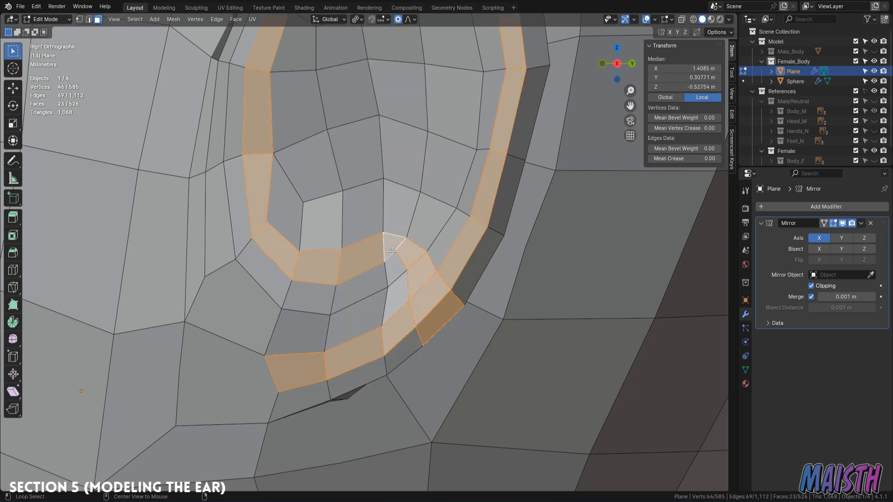
key("ctrl+Tab")
scroll(390, 244, "down", 3)
middle_click_drag(389, 243, 327, 229)
middle_click_drag(298, 234, 354, 254)
Dissolve the surplus edge connecting the ear's lower back rim to the head.
key("2")
middle_click_drag(413, 321, 379, 286)
left_click(380, 286)
key("x")
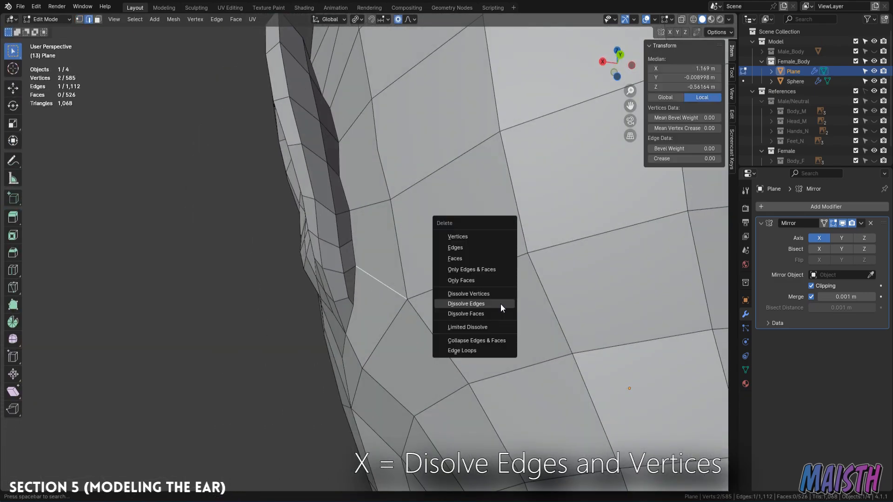
left_click(500, 303)
Dissolve the three stray vertices on the head edges behind and below the ear.
middle_click_drag(500, 303, 413, 289)
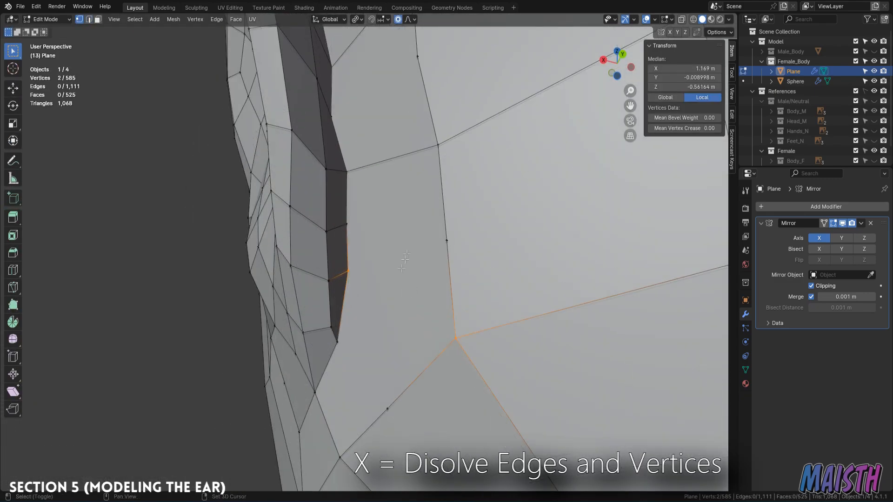
middle_click_drag(405, 259, 381, 285, "shift")
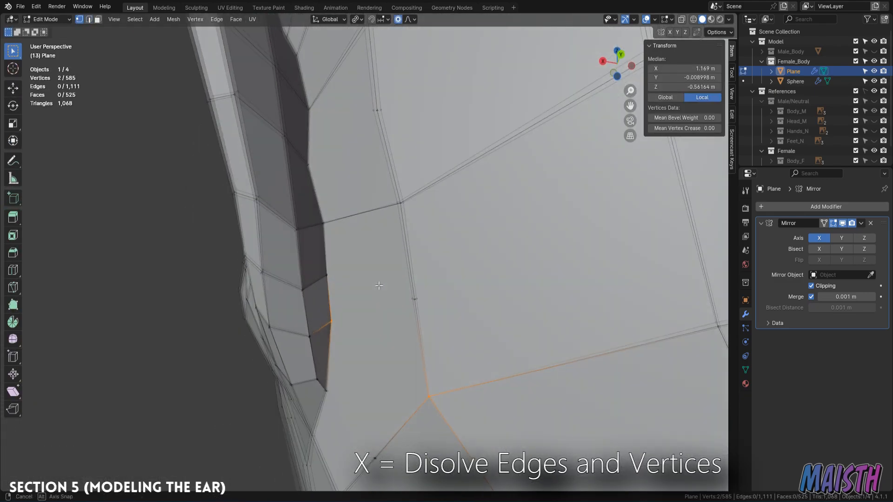
scroll(349, 218, "down", 3)
middle_click_drag(349, 196, 358, 205)
left_click(382, 173, "shift")
middle_click_drag(383, 173, 444, 179)
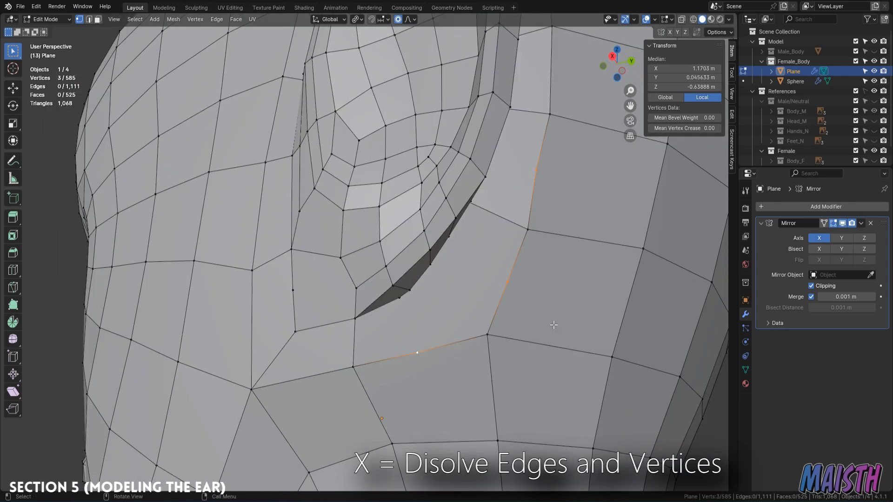
key("x")
left_click(529, 323)
key("x")
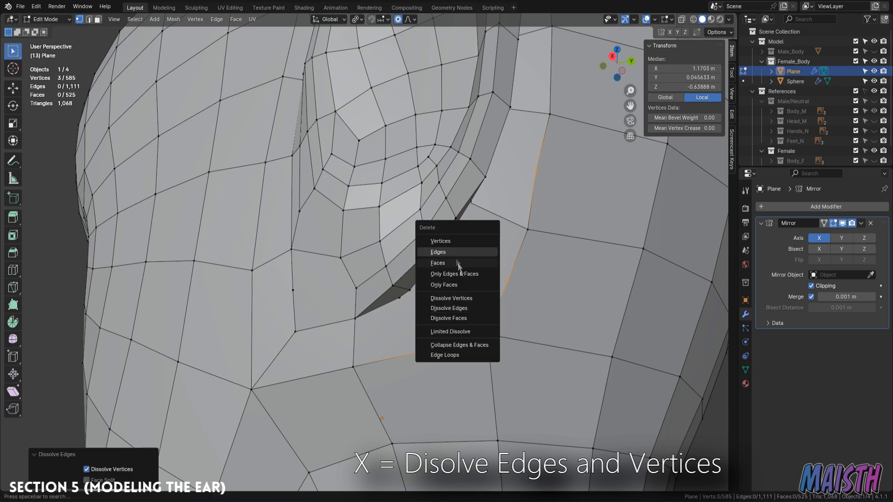
left_click(467, 298)
Dissolve the leftover vertices on the head edge above the ear and on the edge in front of the earlobe.
middle_click_drag(467, 297, 406, 228)
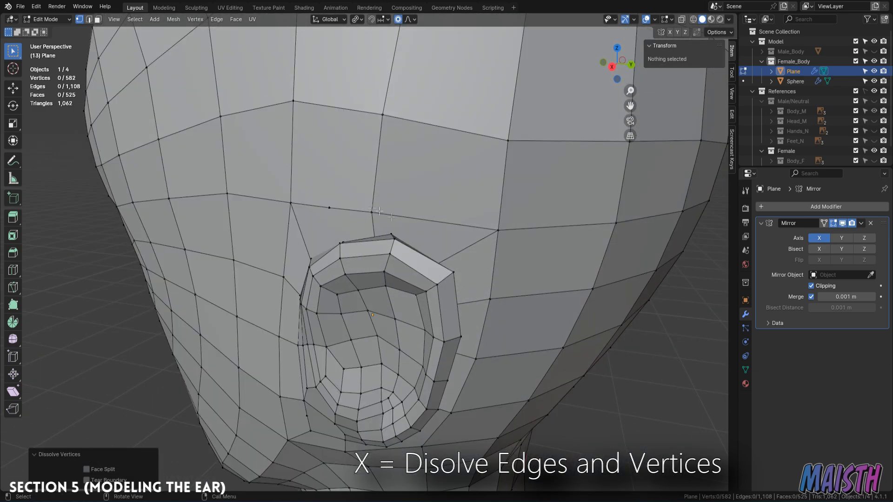
left_click(331, 209)
middle_click_drag(331, 209, 336, 330)
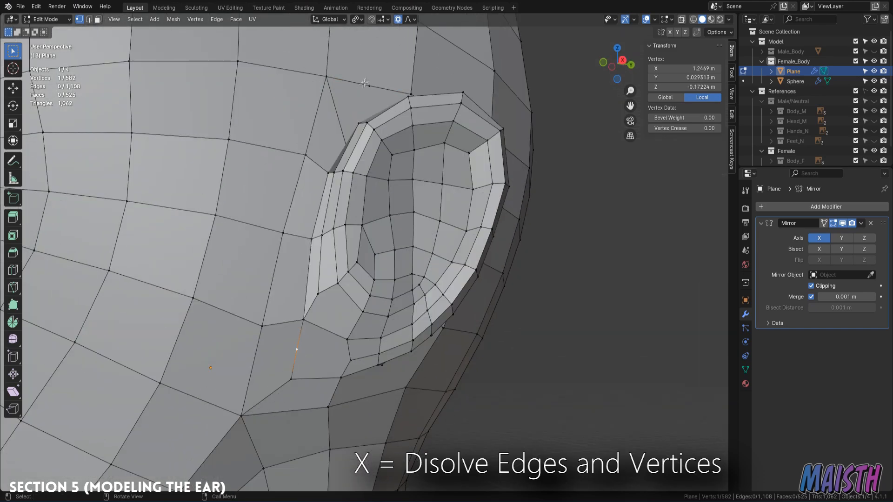
key("x")
left_click(546, 169)
Cut a new edge path through the earlobe with the Knife tool and join its corner to the adjacent inner-ear vertex.
scroll(363, 315, "up", 5)
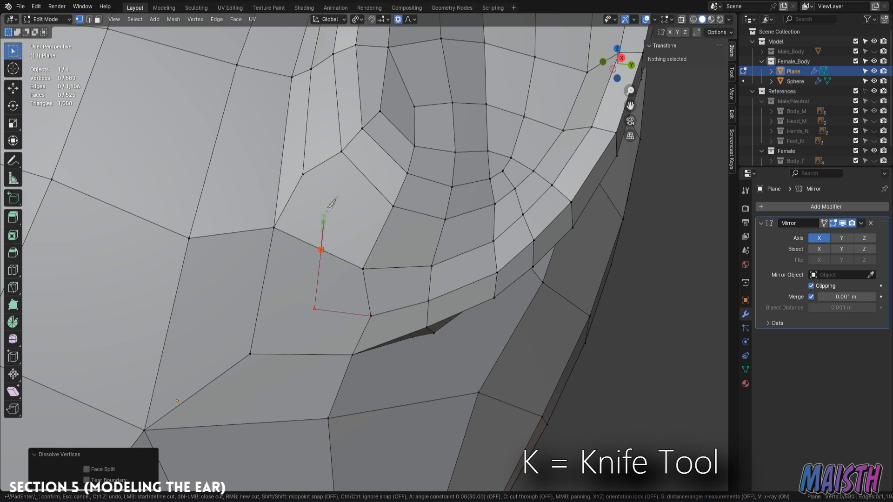
key("Return")
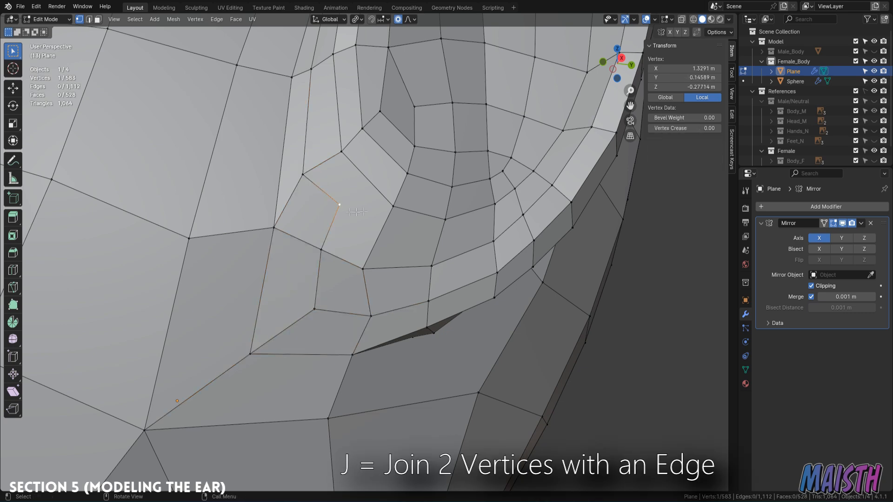
key("3")
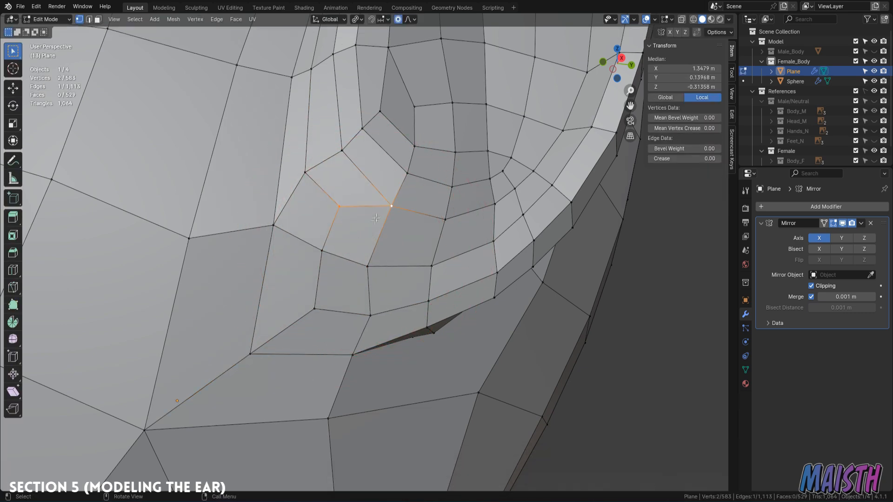
left_click(360, 210, "alt")
scroll(302, 253, "down", 3)
left_click(354, 235)
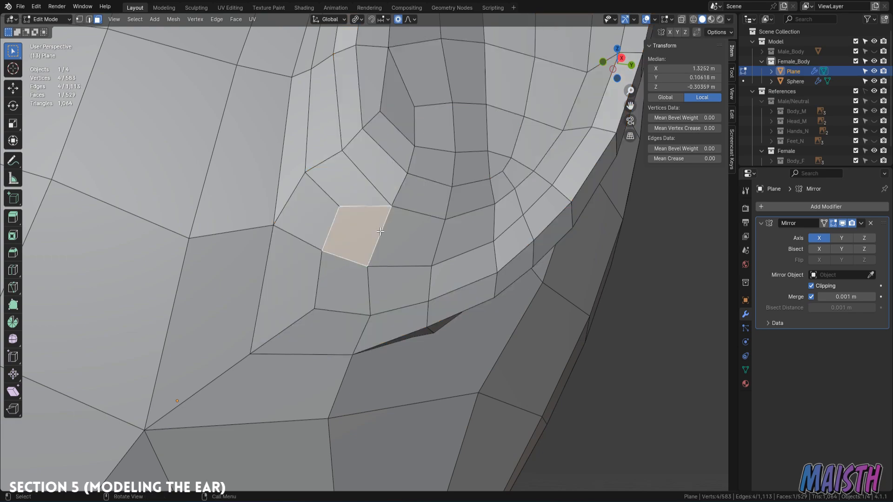
scroll(354, 239, "down", 3)
scroll(353, 239, "down", 2)
Slide the two selected edges across the ear's back rim upward to even out the face spacing.
key("ctrl+Tab")
mouse_move(402, 239)
middle_mouse_down()
mouse_move(347, 275)
mouse_move(330, 223)
mouse_move(362, 229)
mouse_move(347, 220)
middle_mouse_up()
key("Tab")
scroll(347, 275, "up", 2)
key("1")
key("2")
left_click(324, 207, "shift")
key("g")
key("g")
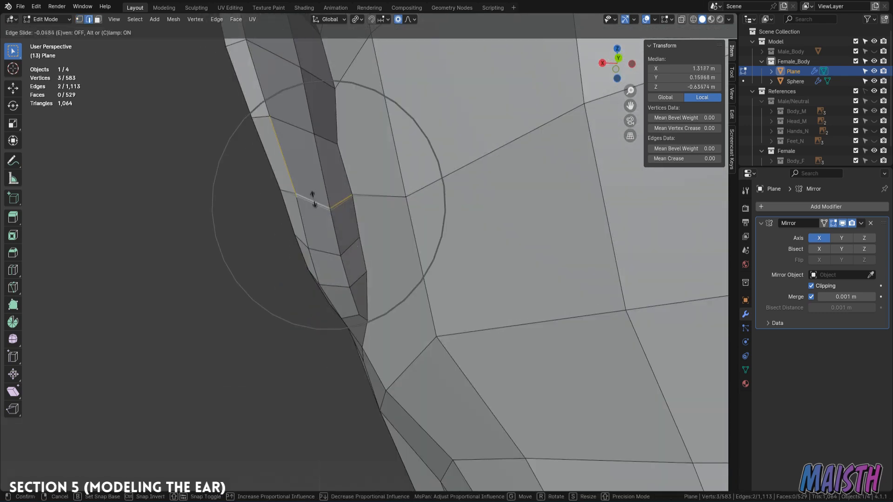
left_click(310, 187)
Smooth the back of the ear rim in Sculpt Mode.
middle_click_drag(310, 187, 325, 193)
key("ctrl+Tab")
left_click_drag(340, 192, 337, 177)
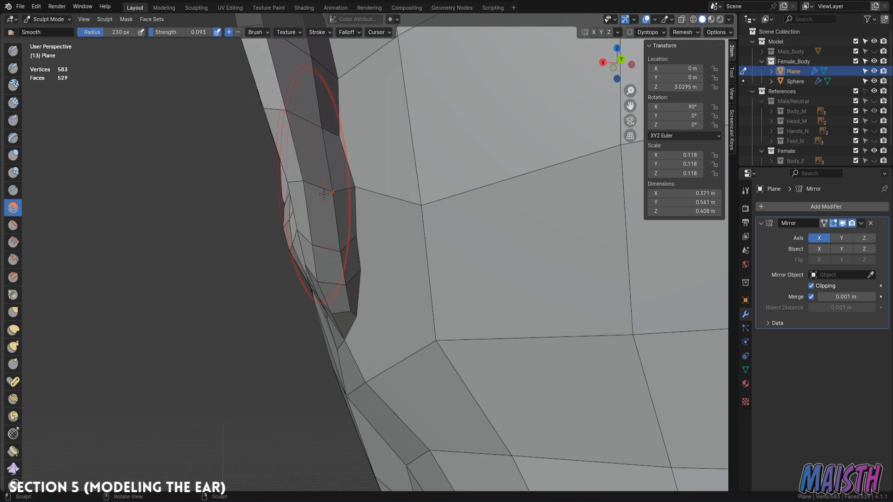
scroll(321, 187, "down", 5)
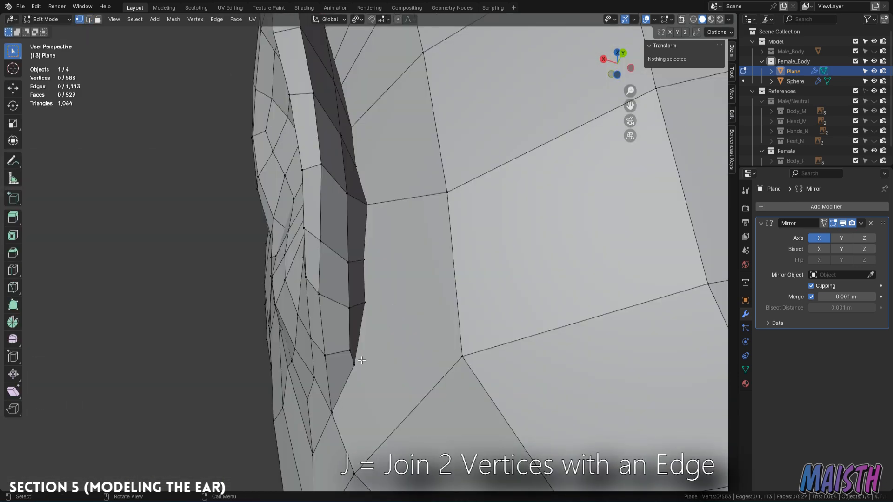
Join the lowest vertex of the ear's back rim to the head vertex behind it with an edge.
left_click(361, 362)
middle_click_drag(361, 361, 380, 323)
key("o")
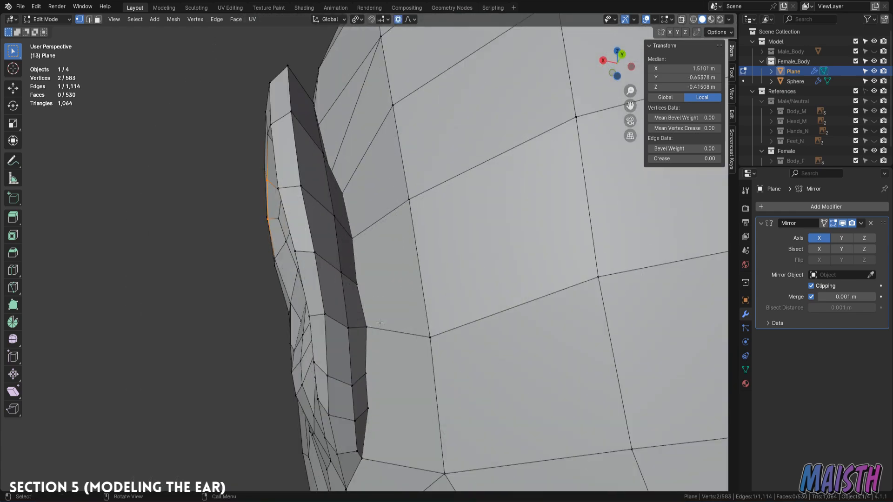
Dissolve the surplus edge loop running vertically through the upper ear.
middle_click_drag(343, 380, 388, 272)
left_click(410, 391, "alt")
key("x")
left_click(456, 283)
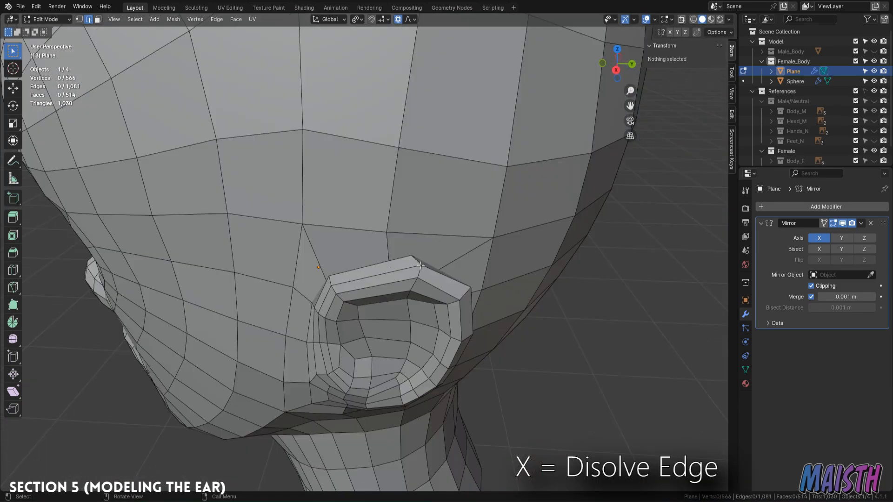
Move the peak of the ear's top rim forward in side view to round the outline.
left_click(420, 266)
key("KP_3")
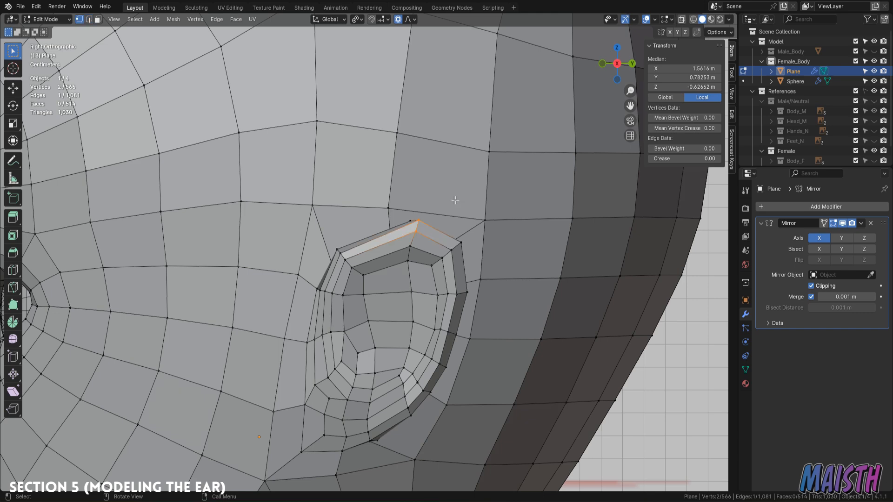
key("g")
left_click(432, 197)
left_click(460, 240)
key("g")
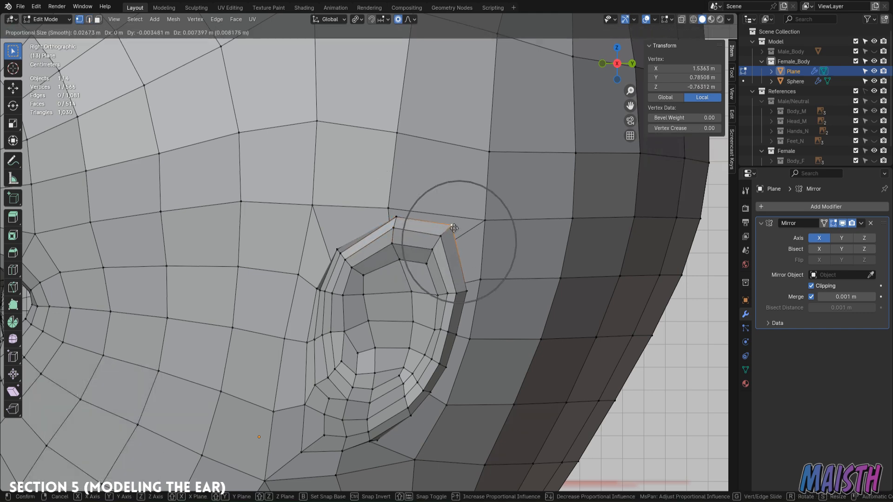
right_click(454, 228)
Raise the face on the ear's rear rim slightly and move the upper rear rim vertex up and forward.
key("3")
left_click(462, 308)
key("g")
left_click(464, 290)
key("1")
left_click(456, 235)
key("g")
left_click(437, 215)
Smooth the upper ear rim and upper inner ear in Sculpt Mode.
mouse_move(437, 214)
middle_mouse_down()
mouse_move(417, 238)
mouse_move(425, 251)
middle_mouse_up()
key("ctrl+Tab")
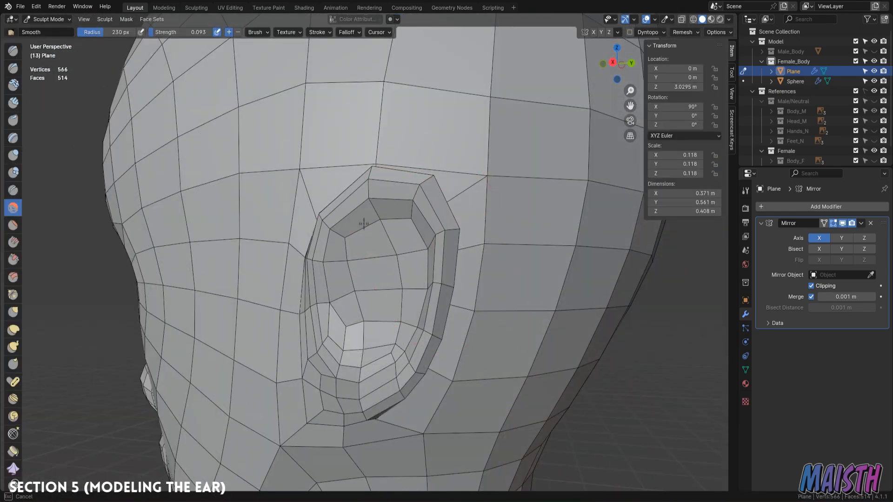
left_click_drag(363, 224, 390, 200)
middle_click_drag(391, 200, 340, 186)
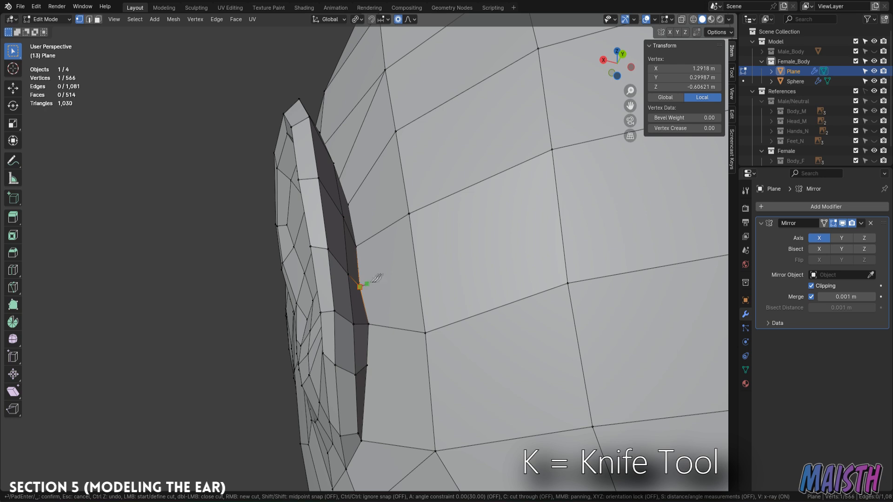
Cut a bracket-shaped edge path into the head faces behind the ear's back rim with the Knife tool.
left_click(368, 364)
key("Return")
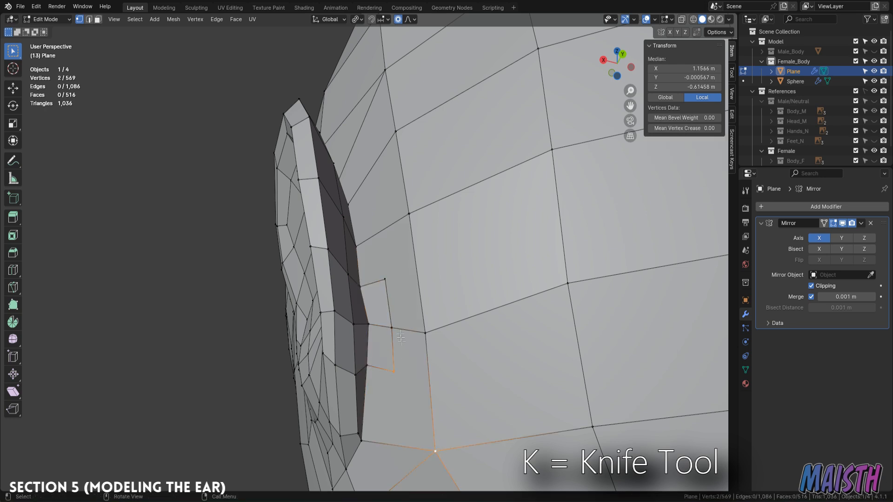
Join the ends of the knife cut behind the ear to neighbouring head vertices and smooth that area in Sculpt Mode.
left_click(387, 281)
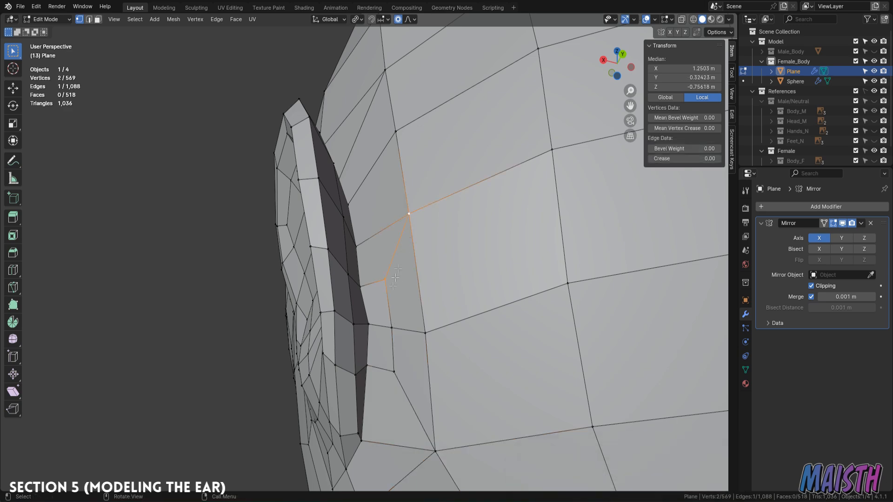
key("ctrl+Tab")
left_click_drag(390, 285, 383, 295)
Close the nostril's inner opening with Grid Fill at a span of 2.
mouse_move(388, 293)
middle_mouse_down()
mouse_move(375, 335)
mouse_move(175, 479)
middle_mouse_up()
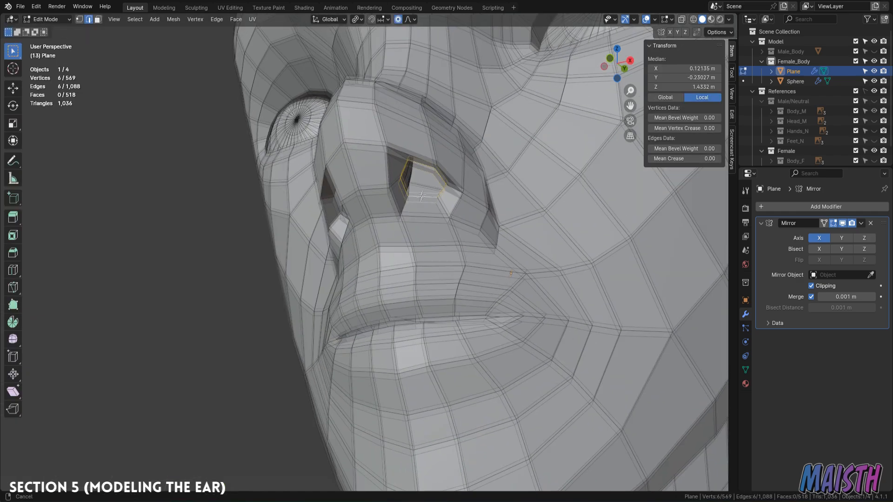
middle_click_drag(419, 218, 426, 186)
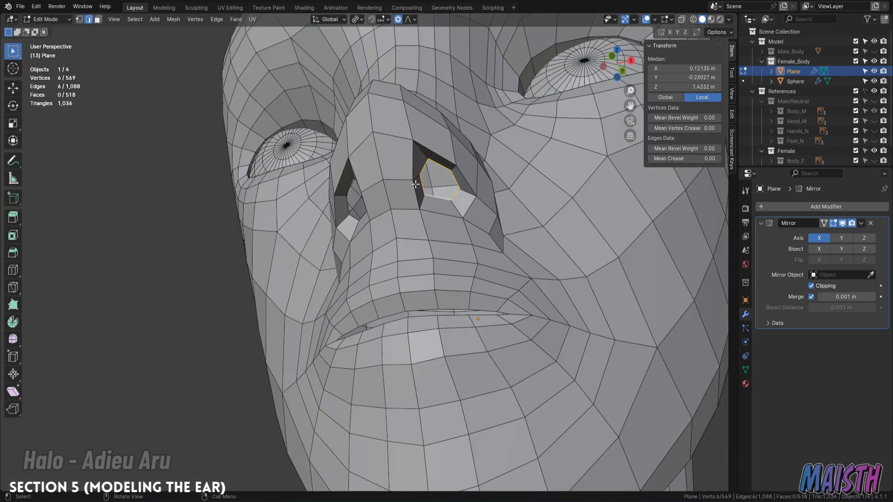
left_click(236, 19)
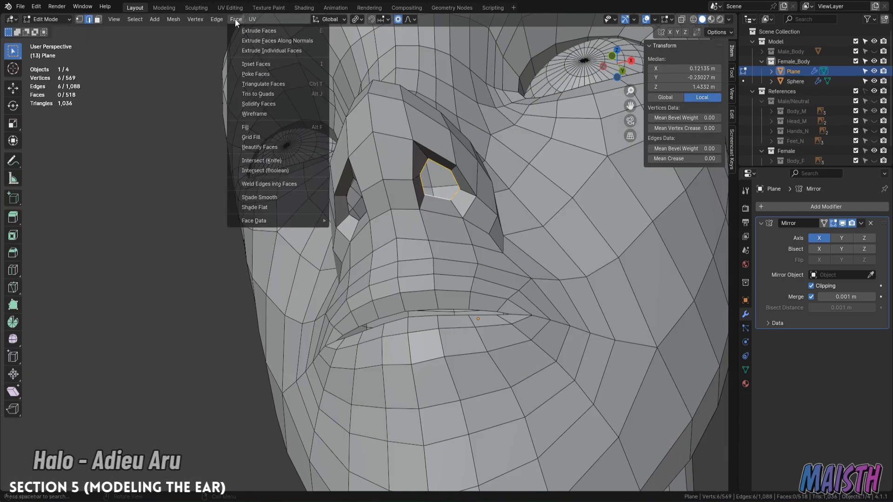
left_click(266, 139)
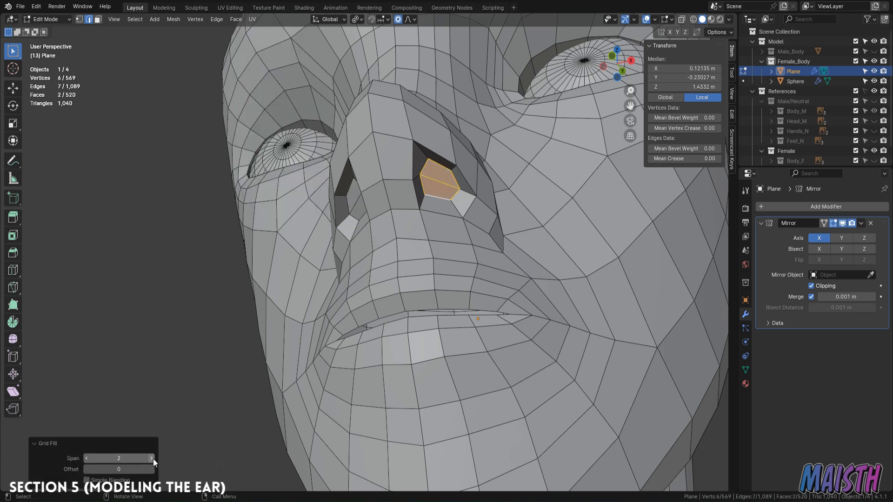
Add an edge loop around the nostril's inner wall and scale it down to about 0.8 without proportional editing.
key("ctrl+r")
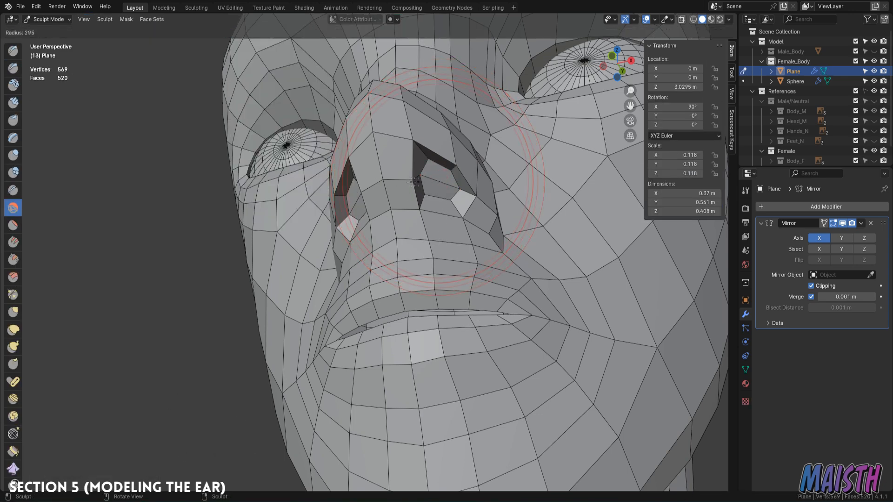
left_click(420, 162)
right_click(420, 162)
middle_click_drag(421, 162, 501, 210)
key("o")
key("s")
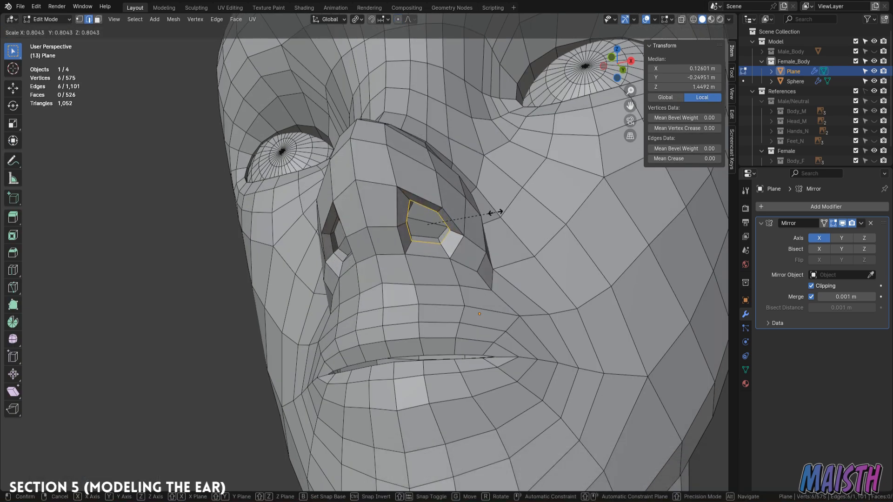
left_click(494, 213)
Scale the two faces that cap the nostril down to about 0.68.
key("3")
left_click(430, 229)
left_click(430, 215, "shift")
key("s")
left_click(446, 219)
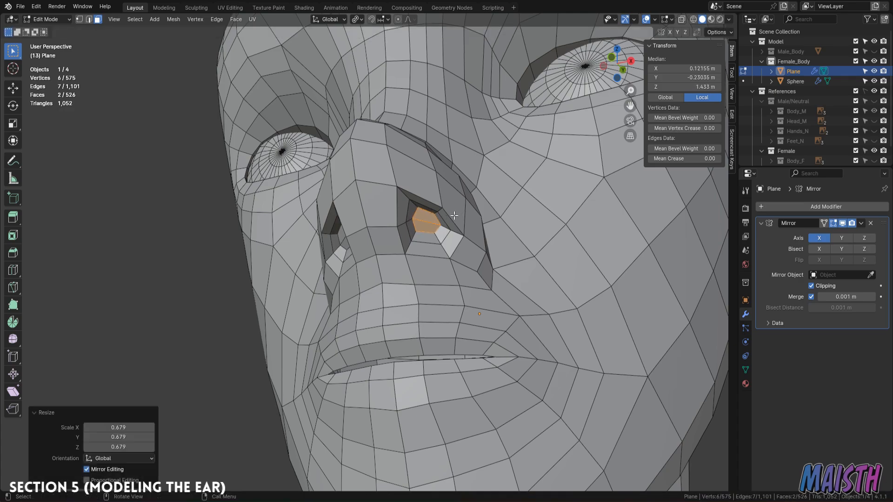
Smooth the nostril's interior in Sculpt Mode.
key("ctrl+Tab")
left_click_drag(432, 234, 436, 238)
middle_click_drag(421, 215, 442, 225)
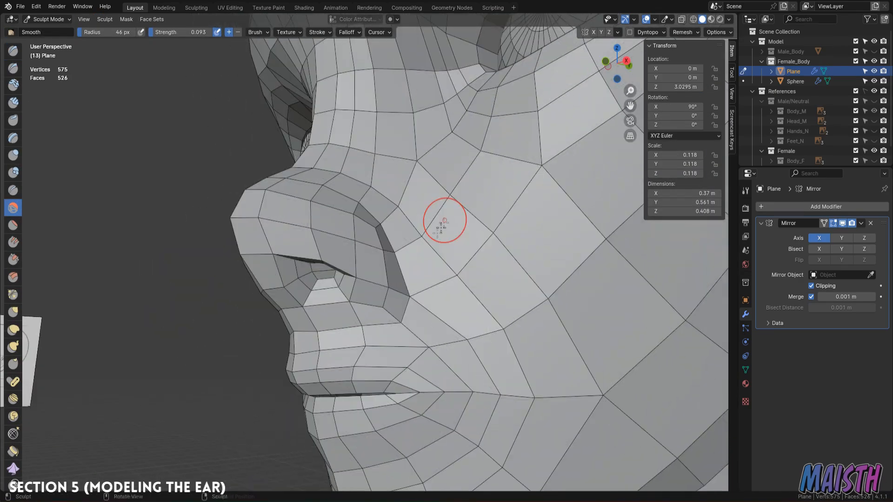
Extrude the edge loop of the mouth opening and move the new loop back into the head along Y.
scroll(444, 224, "up", 3)
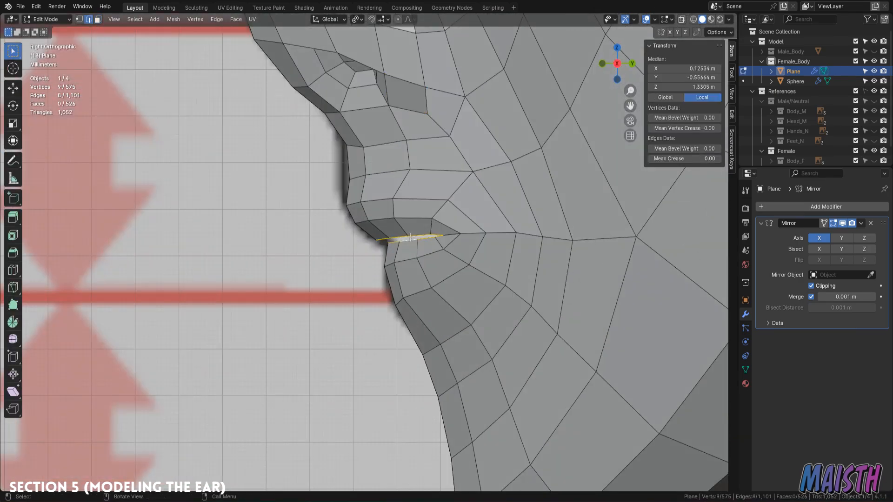
scroll(410, 238, "up", 4)
mouse_move(410, 238)
middle_mouse_down()
mouse_move(458, 246)
mouse_move(509, 165)
mouse_move(403, 230)
middle_mouse_up()
key("e")
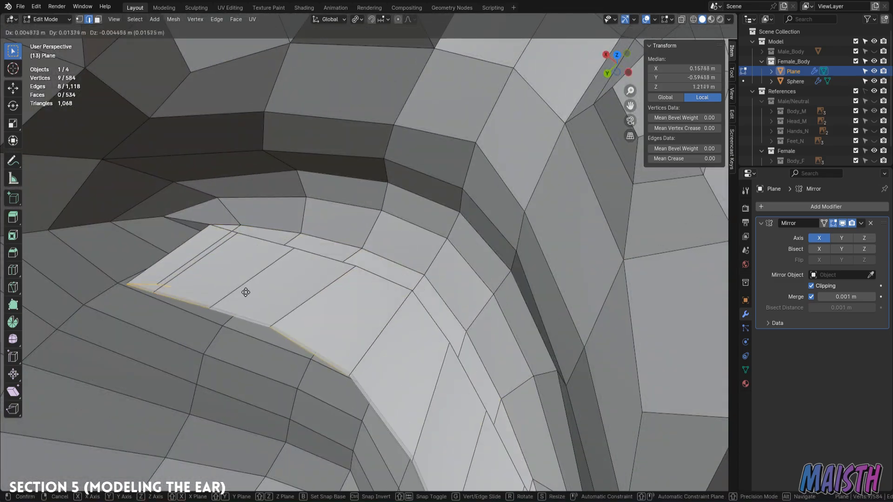
right_click(245, 291)
key("g")
key("y")
left_click(228, 356)
middle_click_drag(244, 360, 229, 230, "shift")
key("g")
key("y")
right_click(337, 250)
Move three individual vertices on the extruded inner lip edge along Y to even out its curve.
key("1")
left_click(240, 232)
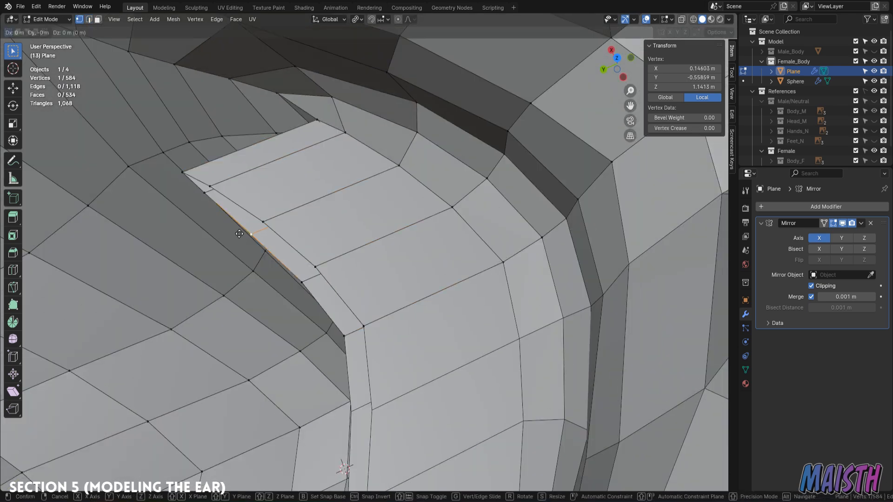
key("g")
key("y")
left_click(248, 231)
left_click(310, 276)
key("g")
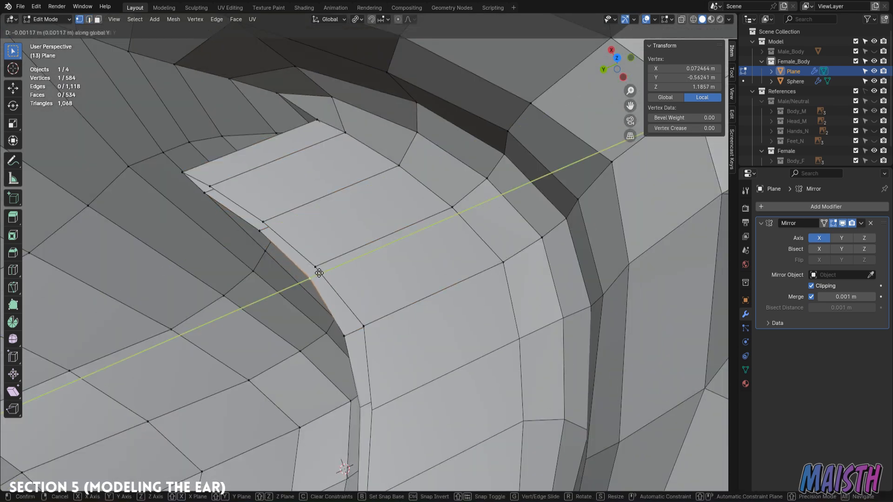
left_click(318, 273)
middle_click_drag(319, 273, 424, 312, "shift")
left_click(311, 231)
key("g")
key("y")
left_click(318, 230)
Select the entire inner edge loop of the mouth and shift it along Y.
key("2")
left_click(342, 243, "alt")
middle_click_drag(342, 242, 402, 230)
key("g")
key("y")
left_click(344, 282)
Extrude the inner mouth loop again and push the new loop deeper into the head along Y.
key("e")
right_click(363, 271)
key("g")
key("y")
left_click(275, 310)
Raise the upper edges and lower the lower edges of the innermost mouth loop along Z to open up the cavity.
middle_click_drag(274, 310, 424, 173)
left_click(424, 173)
key("g")
key("z")
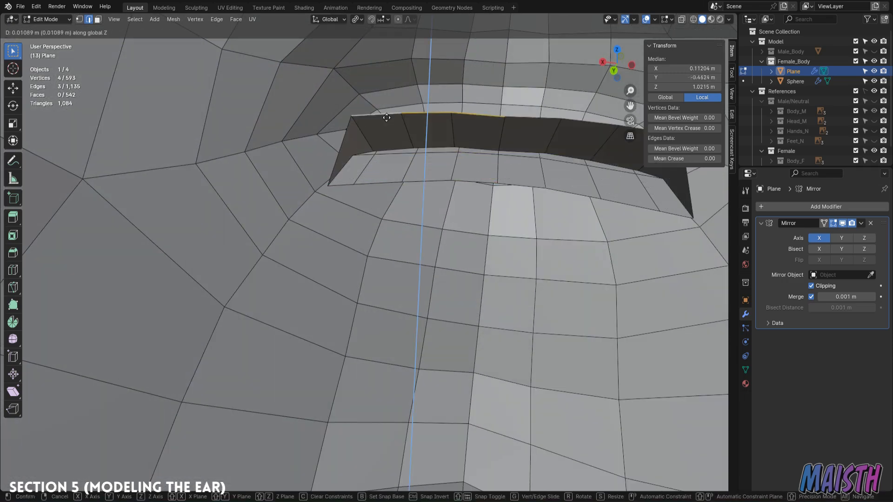
left_click(386, 100)
left_click(454, 180)
key("g")
key("z")
left_click(369, 255)
Move the corner vertex of the innermost mouth loop outward along X.
left_click(308, 210)
key("g")
key("y")
key("x")
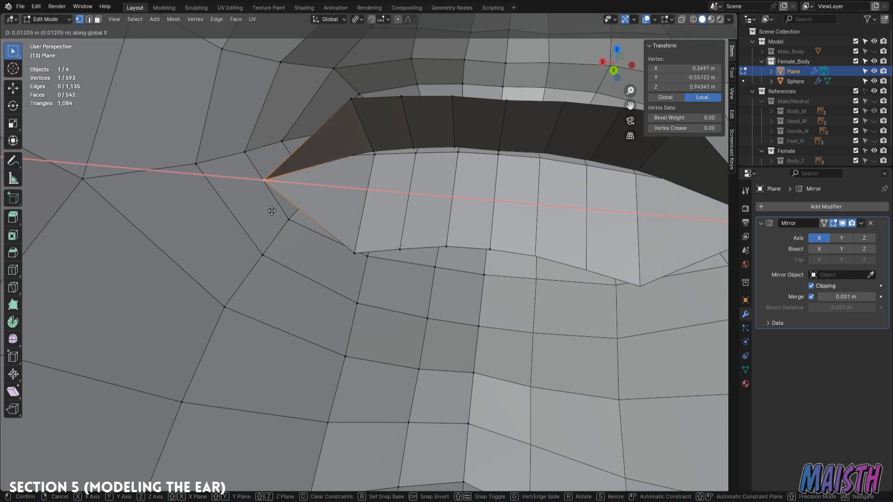
left_click(272, 212)
Widen the innermost mouth loop by a factor of 1.143 along X and shift it along X.
middle_click_drag(389, 113, 403, 234)
left_click(402, 234, "alt")
key("s")
key("x")
left_click(519, 238)
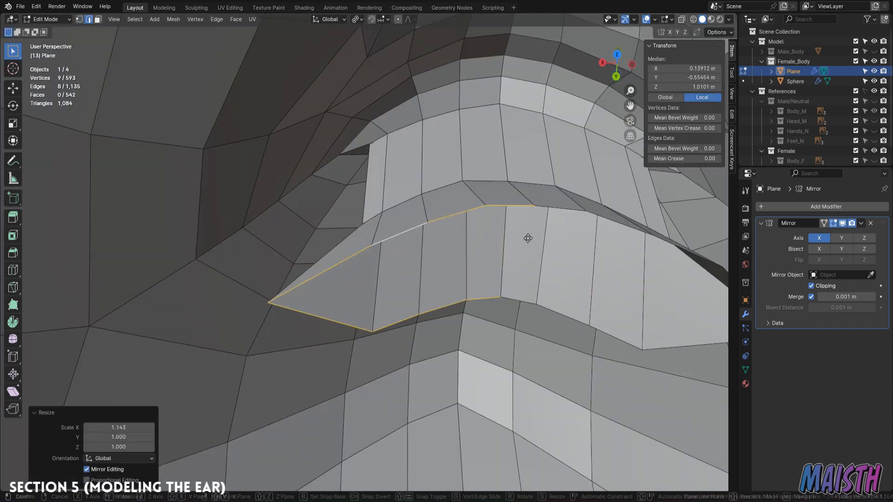
key("g")
key("x")
left_click(511, 246)
Flatten the innermost mouth loop by scaling it to 0 along Y.
middle_click_drag(512, 245, 421, 268)
key("s")
key("y")
key("0")
left_click(421, 268)
Extrude the flattened mouth loop and pull the new loop further back along Y to deepen the cavity.
middle_click_drag(422, 268, 378, 257)
key("e")
right_click(377, 257)
key("g")
key("y")
left_click(263, 313)
Close the back of the mouth cavity by joining its upper and lower vertices with edges and filling faces.
middle_click_drag(263, 313, 386, 231)
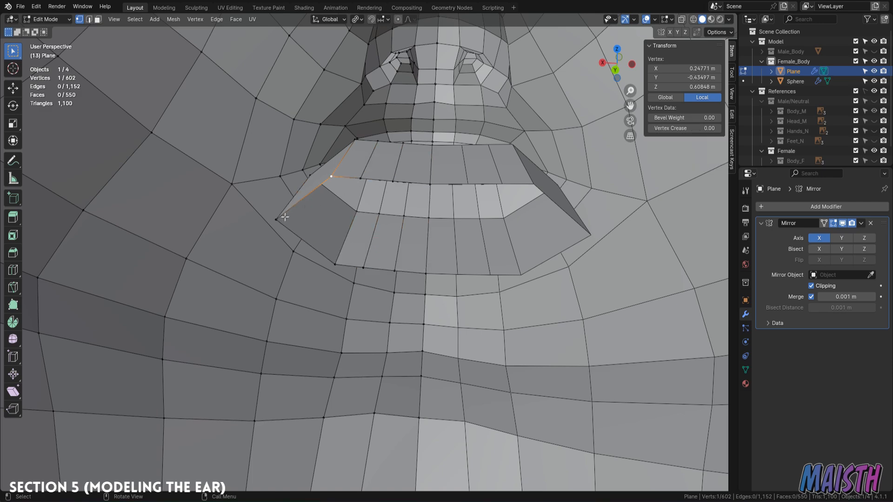
key("f")
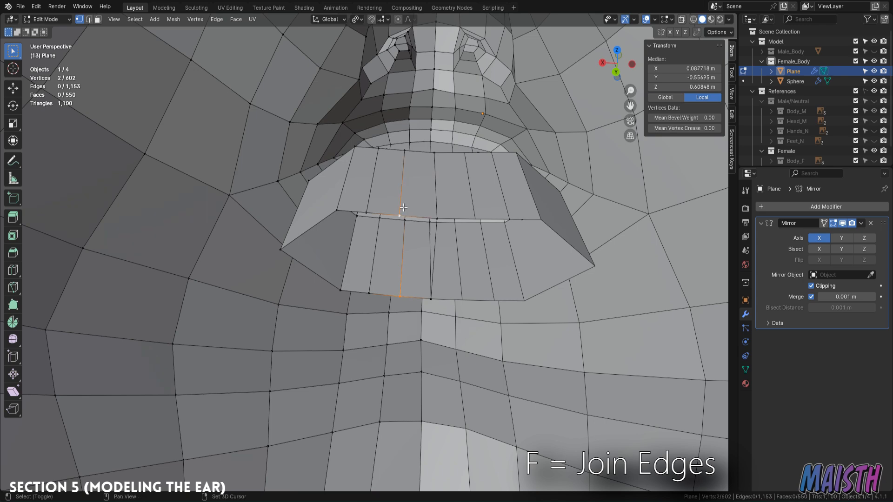
key("f")
key("f")
key("f")
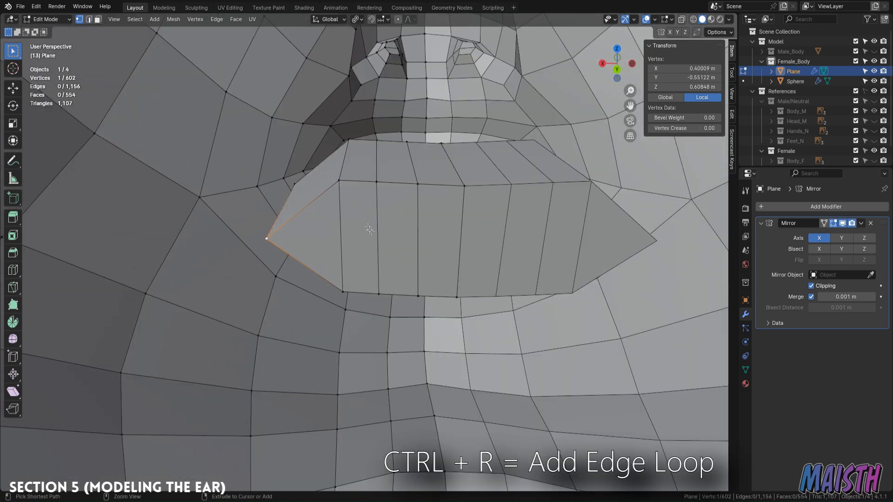
Add a horizontal edge loop across the faces closing the mouth cavity and select those back faces.
key("ctrl+r")
left_click(352, 225)
key("alt+a")
left_click(352, 225, "alt")
left_click(342, 255, "alt")
left_click(363, 210)
Grow the selection from the cavity's back faces and smooth the selected vertices with a smoothing of 0.5.
key("ctrl+Tab")
middle_click_drag(429, 231, 451, 246)
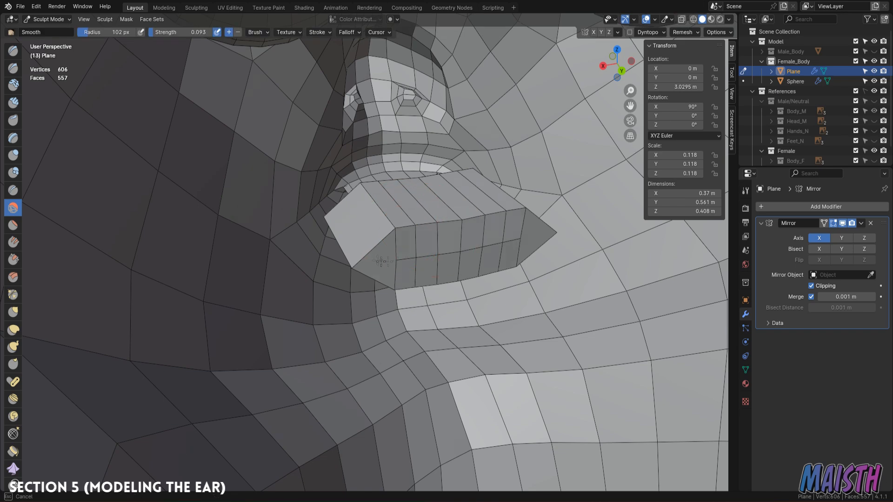
middle_click_drag(385, 239, 378, 239)
key("Tab")
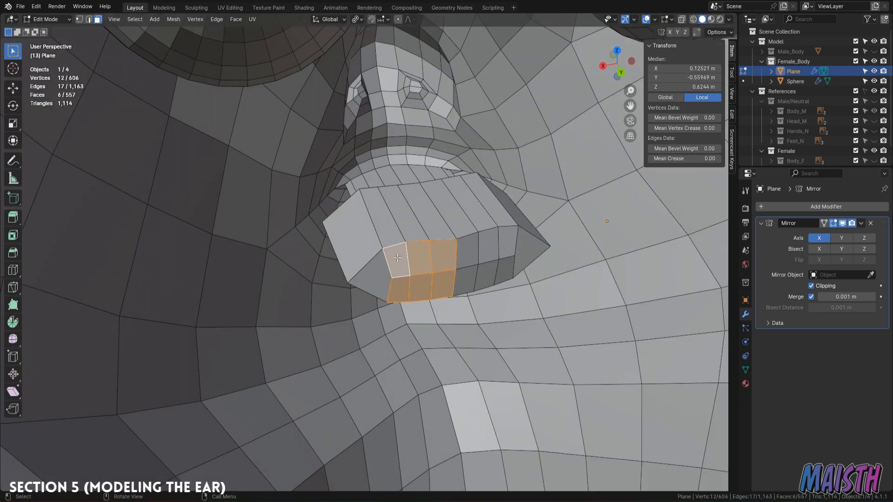
key("ctrl+KP_Add")
right_click(475, 254)
left_click(425, 363)
middle_click_drag(412, 328, 399, 293)
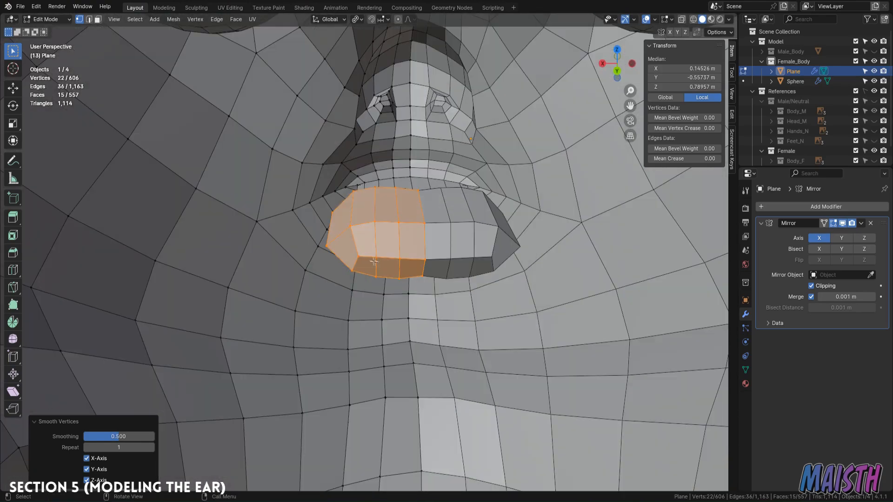
Select the seven faces at the back of the mouth cavity and flatten them by scaling to 0 along Y.
left_click_drag(390, 256, 352, 241)
key("3")
left_click_drag(406, 264, 365, 244)
left_click(352, 247, "shift")
key("s")
key("y")
key("0")
key("x")
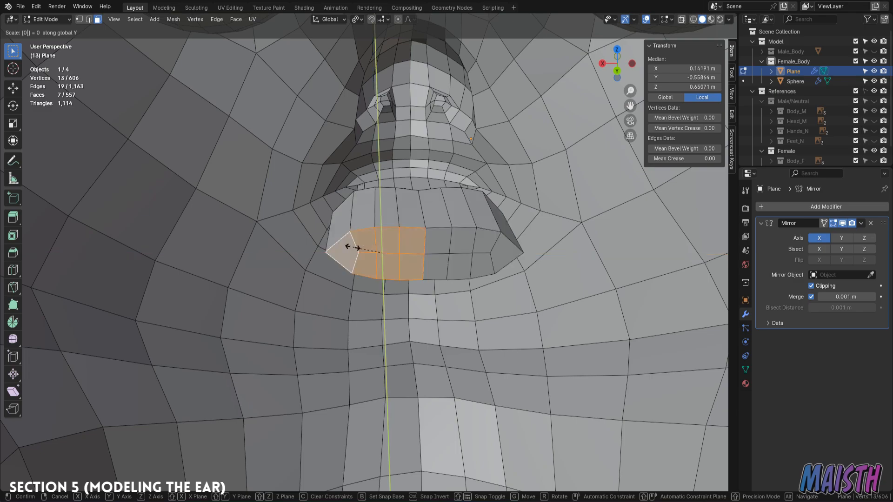
key("Return")
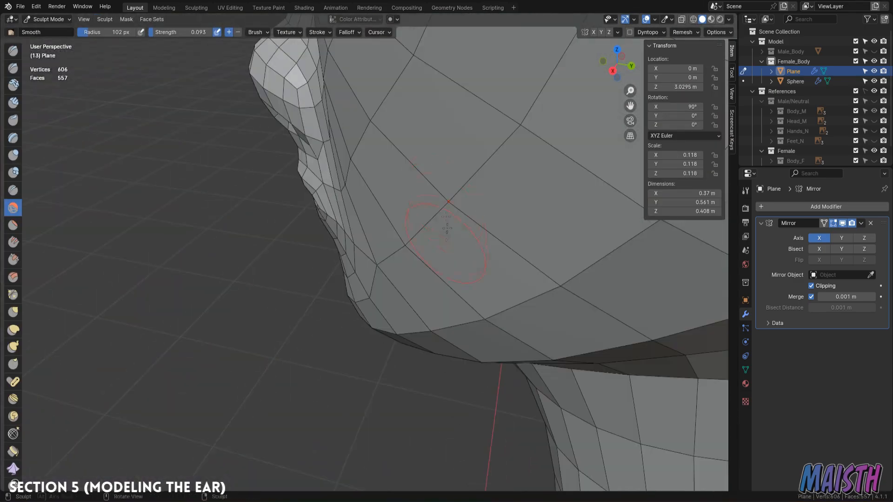
Turn on proportional editing and try to move an edge near the eye in front view.
scroll(447, 228, "down", 4)
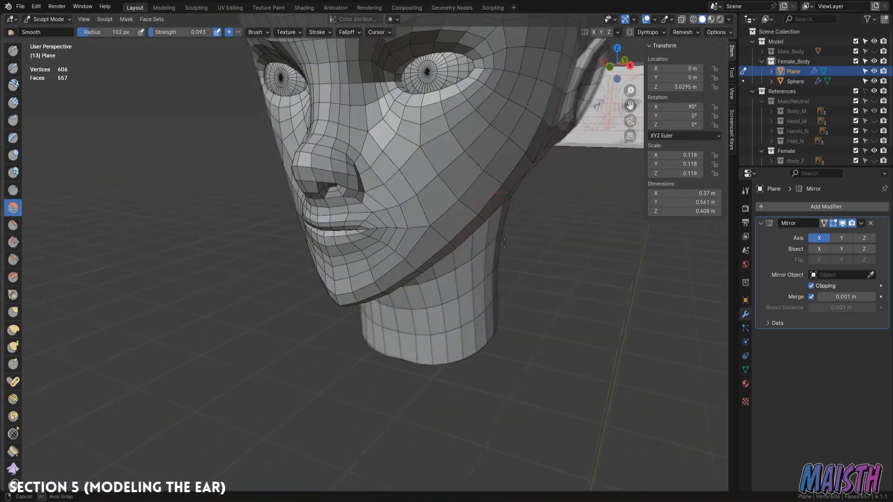
middle_click_drag(435, 247, 431, 289)
key("KP_1")
key("Tab")
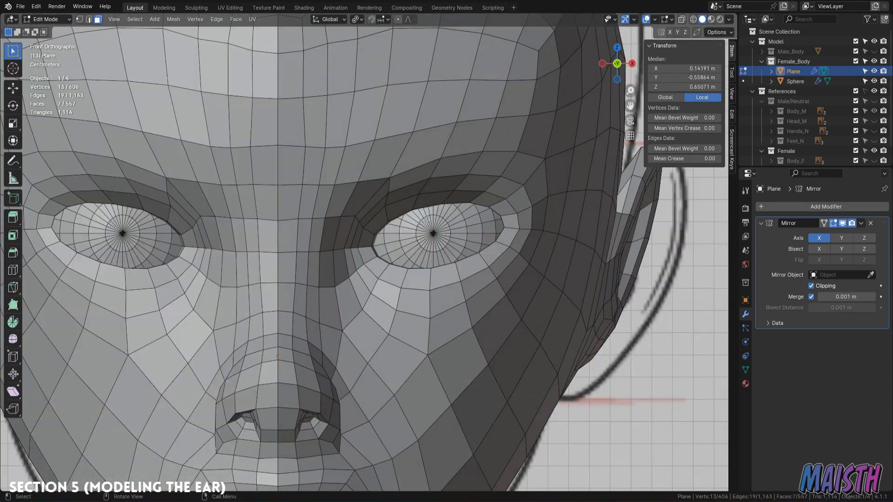
right_click(419, 208)
middle_click_drag(420, 208, 390, 186)
key("2")
left_click(409, 177)
key("KP_1")
key("o")
key("g")
right_click(384, 228)
middle_click_drag(377, 233, 355, 228)
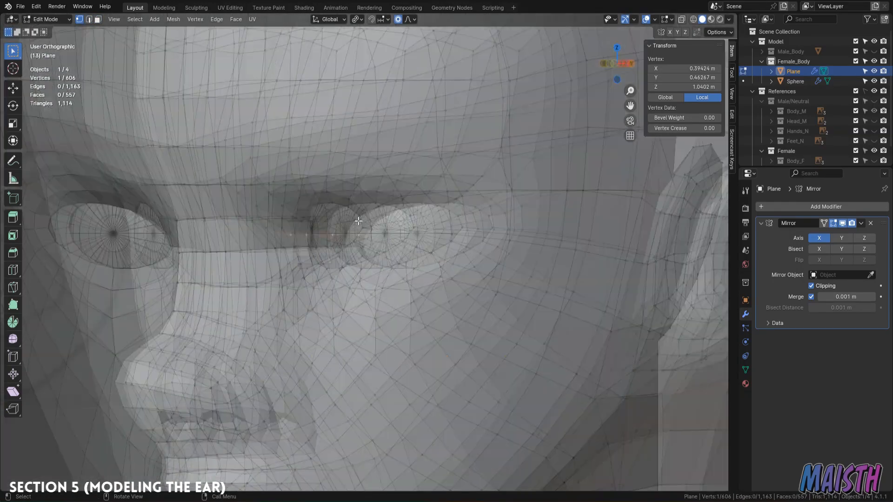
Lower the vertex at the inner corner of the upper eyelid by about 0.002 m along Z.
key("KP_1")
left_click(375, 235)
key("g")
key("z")
left_click(358, 230)
scroll(372, 223, "down", 4)
scroll(414, 205, "up", 3)
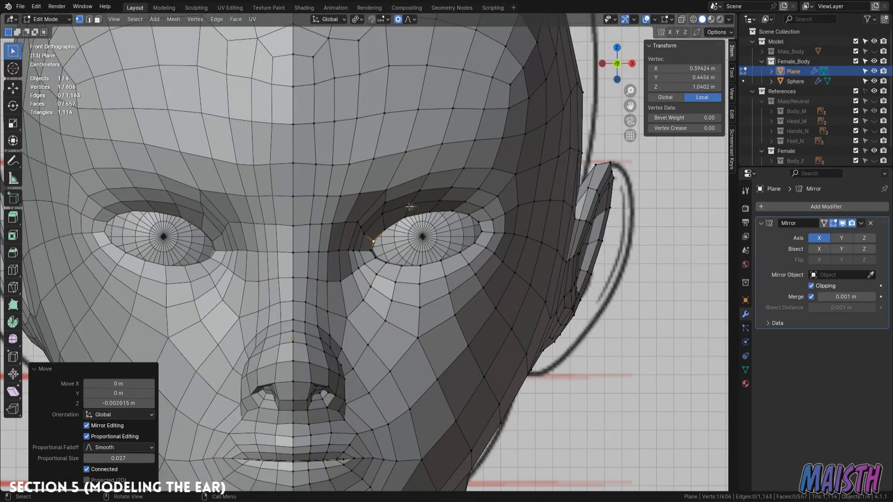
Lower an edge on the inner half of the upper eyelid by about 0.0046 m along Z.
key("KP_3")
scroll(284, 177, "up", 2)
key("2")
middle_click_drag(219, 186, 391, 191, "shift")
left_click(284, 173)
key("g")
key("z")
left_click(284, 183)
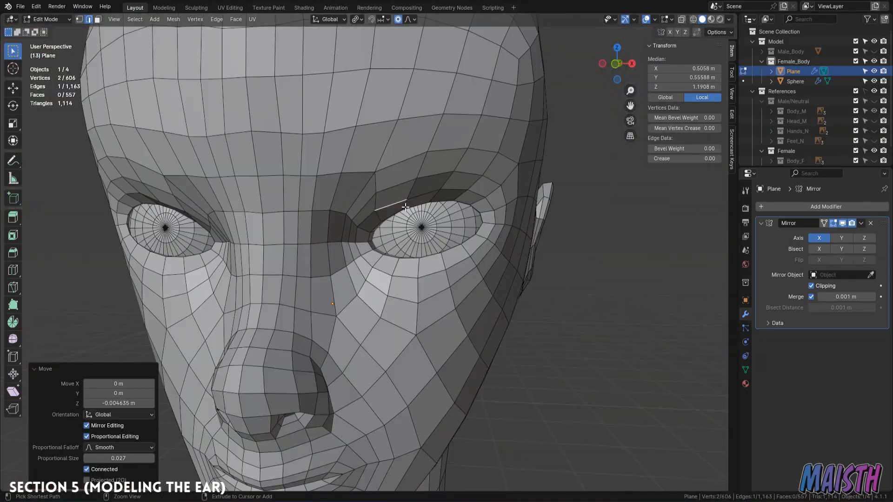
Adjust the height of a single vertex above the outer half of the upper eyelid along Z.
key("1")
scroll(409, 196, "down", 3)
scroll(443, 191, "up", 2)
middle_click_drag(488, 195, 347, 188)
left_click(443, 192)
key("g")
key("z")
left_click(442, 192)
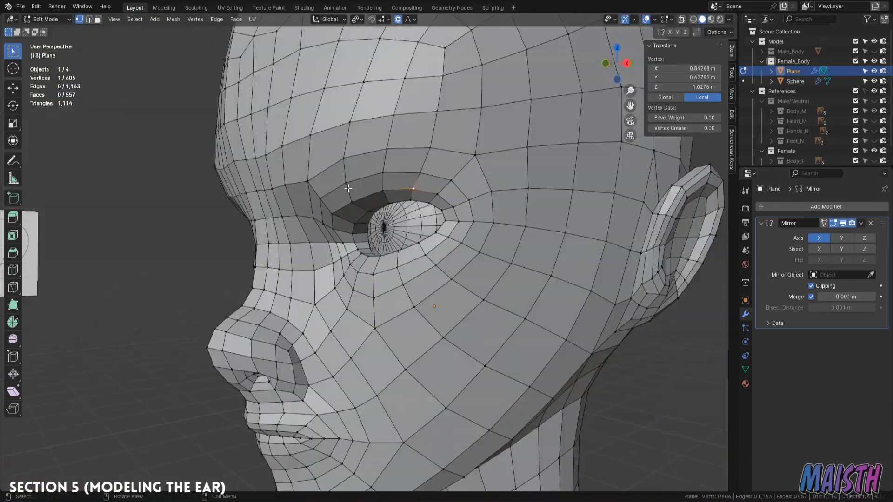
Reposition a vertex at the inner corner of the eye socket beside the nose bridge, then switch to Sculpt Mode.
key("KP_3")
key("alt+a")
key("KP_1")
left_click(349, 220)
middle_click_drag(330, 244, 279, 242)
key("g")
left_click(331, 259)
key("Tab")
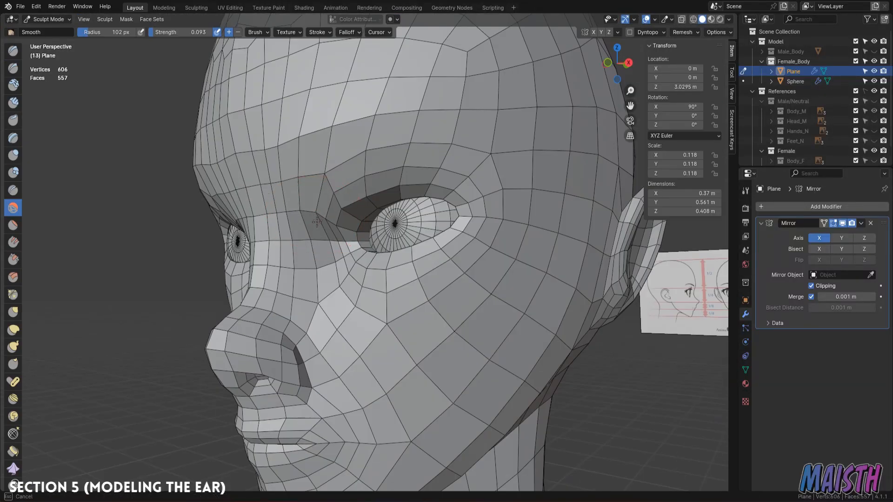
Slide a vertex at the inner end of the brow along its edge and fine-tune its position with a free move.
key("Tab")
scroll(335, 214, "up", 3)
key("g")
key("g")
left_click(304, 193)
key("g")
left_click(313, 196)
key("Tab")
Shift the vertex at the inner end of the brow along the Y axis in Edit Mode.
mouse_move(313, 196)
middle_mouse_down()
mouse_move(339, 181)
mouse_move(386, 200)
mouse_move(361, 240)
mouse_move(382, 246)
mouse_move(307, 291)
middle_mouse_up()
scroll(386, 200, "down", 2)
key("Tab")
key("g")
key("y")
left_click(301, 293)
key("Tab")
Check the overall shape of the eye and brow area from a distance and save the file.
middle_click_drag(374, 296, 326, 207)
scroll(442, 268, "down", 6)
scroll(387, 289, "up", 5)
scroll(448, 279, "down", 2)
key("ctrl+s")
scroll(326, 207, "down", 2)
middle_click_drag(325, 206, 434, 246)
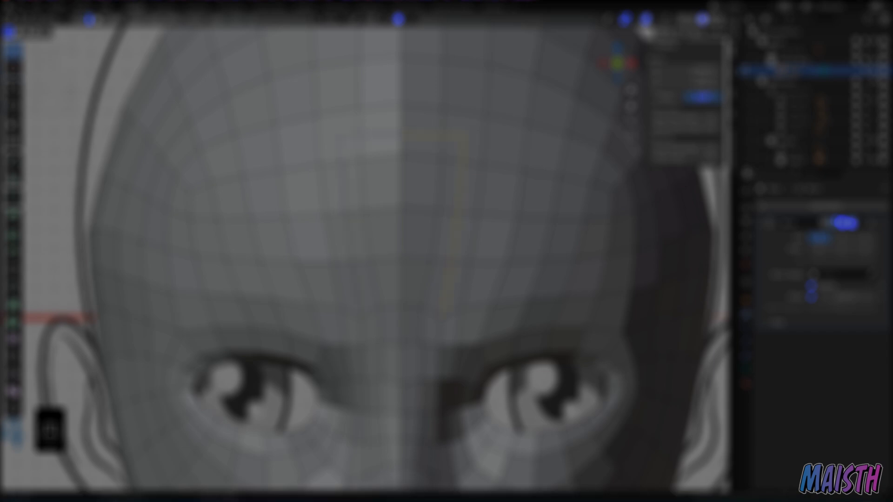
Select edges on the forehead beside the centreline and even out that area in Sculpt Mode.
left_click(481, 116)
middle_click_drag(481, 116, 442, 185, "shift")
left_click(433, 200, "shift")
key("ctrl+Tab")
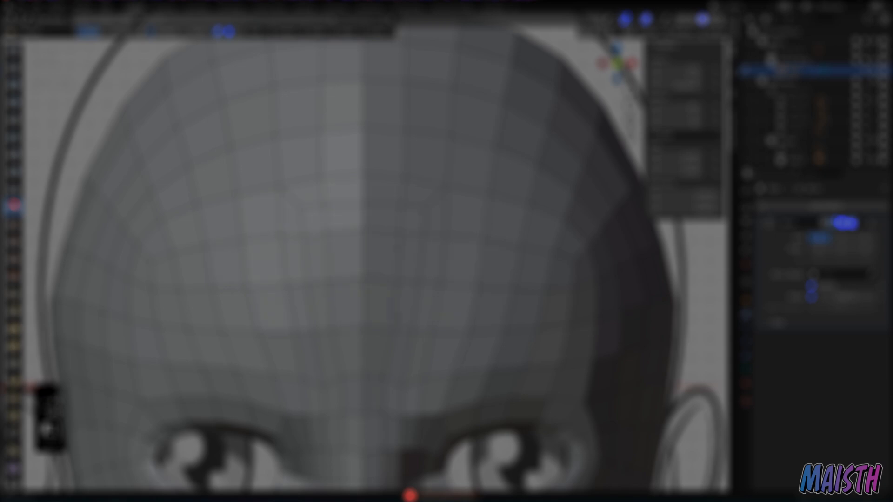
middle_click_drag(421, 319, 426, 272, "shift")
key("Tab")
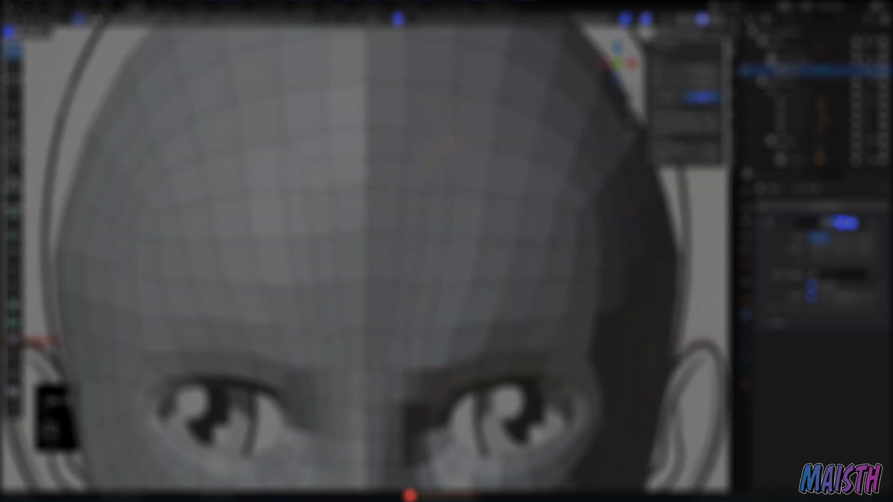
Adjust the forehead topology beside the centreline with proportional editing, moving single vertices above the brow.
middle_click_drag(419, 325, 419, 293, "shift")
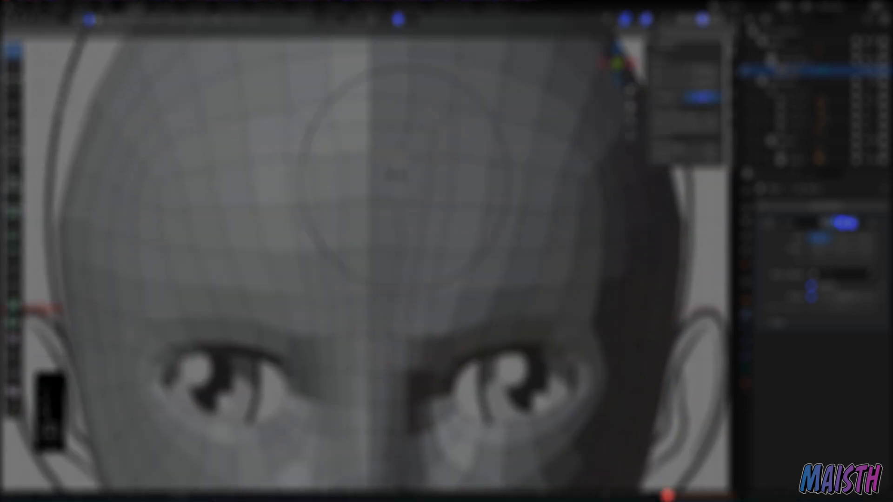
middle_click_drag(418, 279, 419, 295, "shift")
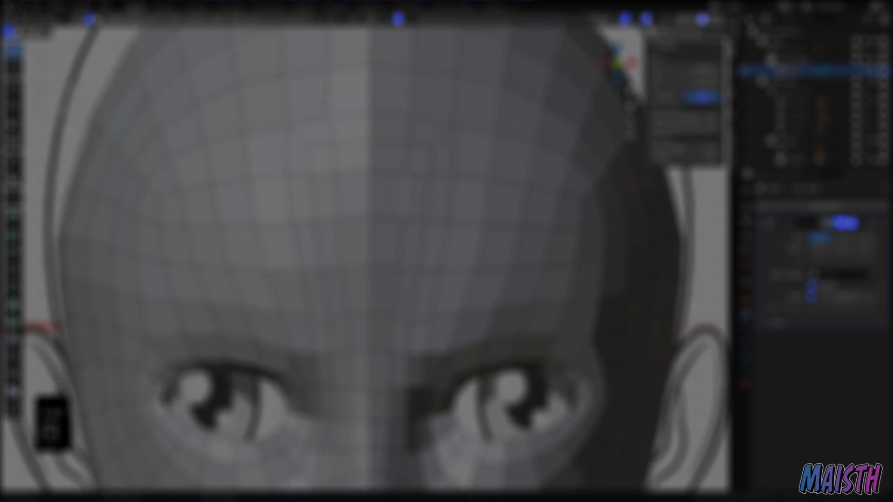
key("1")
left_click_drag(400, 265, 398, 270)
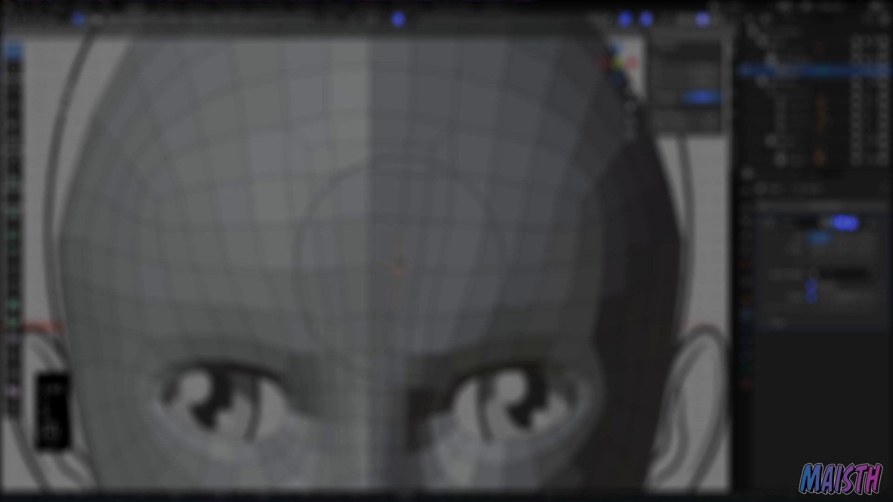